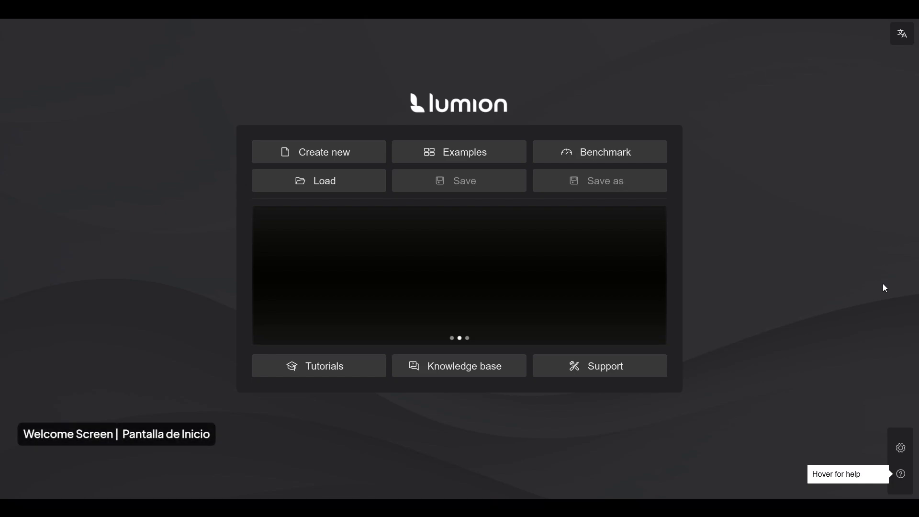
Examine the environment templates offered for a new project and the collection of example projects
{"action": "left_click", "coordinate": [363, 153]}
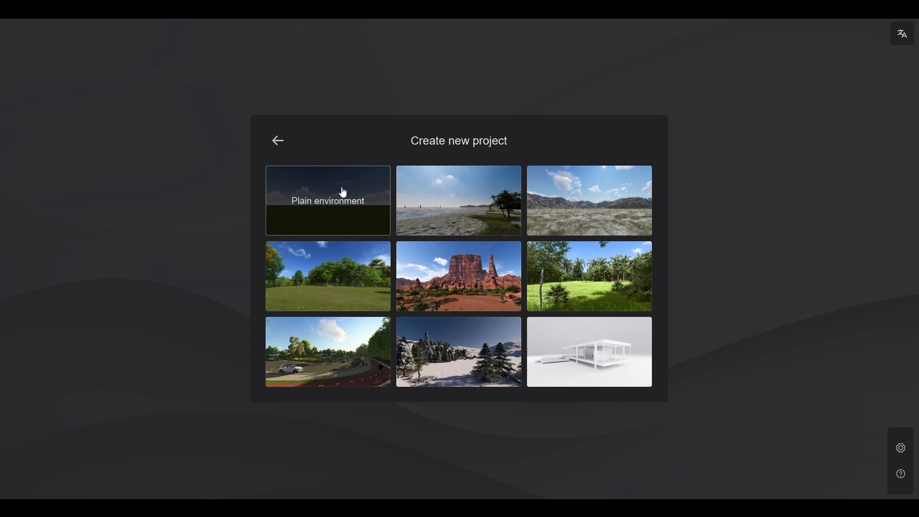
{"action": "left_click", "coordinate": [278, 142]}
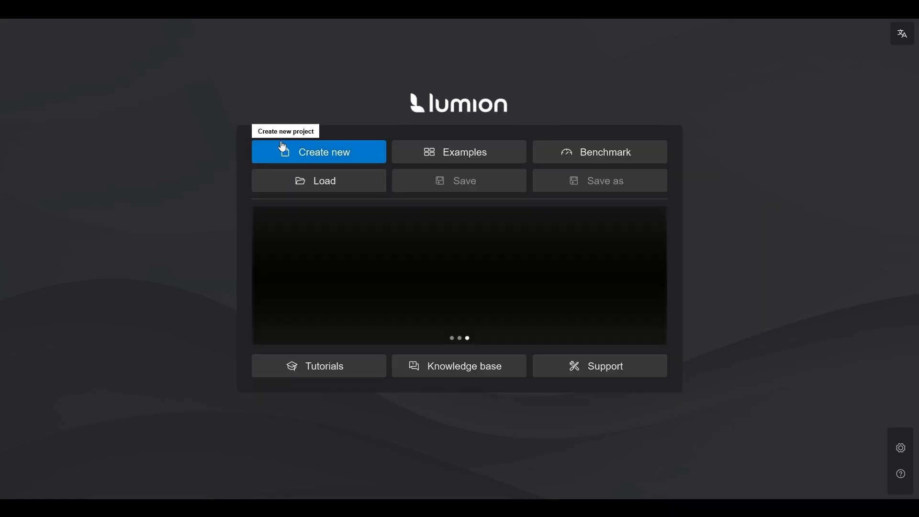
{"action": "left_click", "coordinate": [514, 158]}
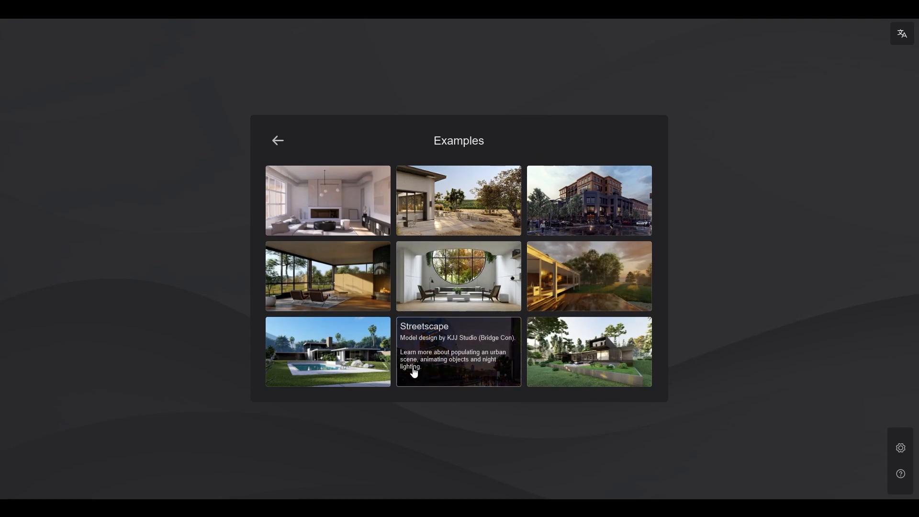
{"action": "left_click", "coordinate": [280, 142]}
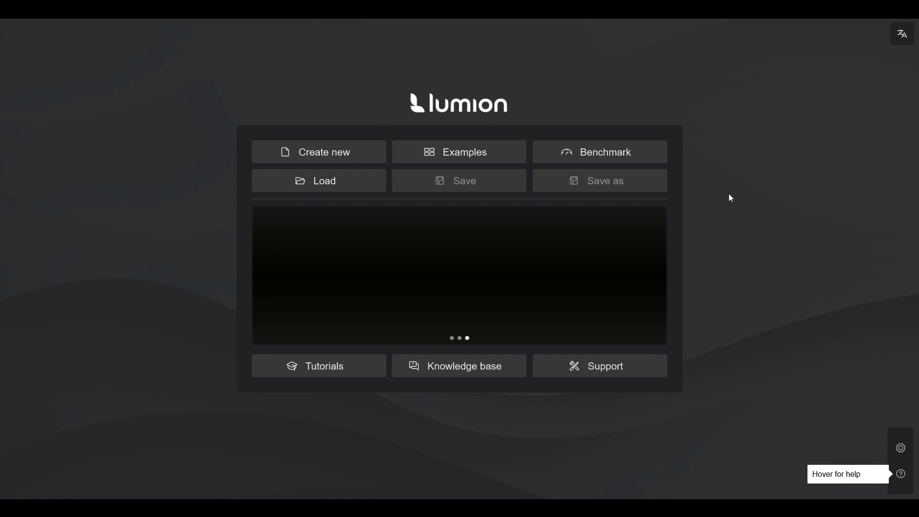
Review the Image, Input and System settings, and check the list of available interface languages
{"action": "left_click", "coordinate": [901, 450]}
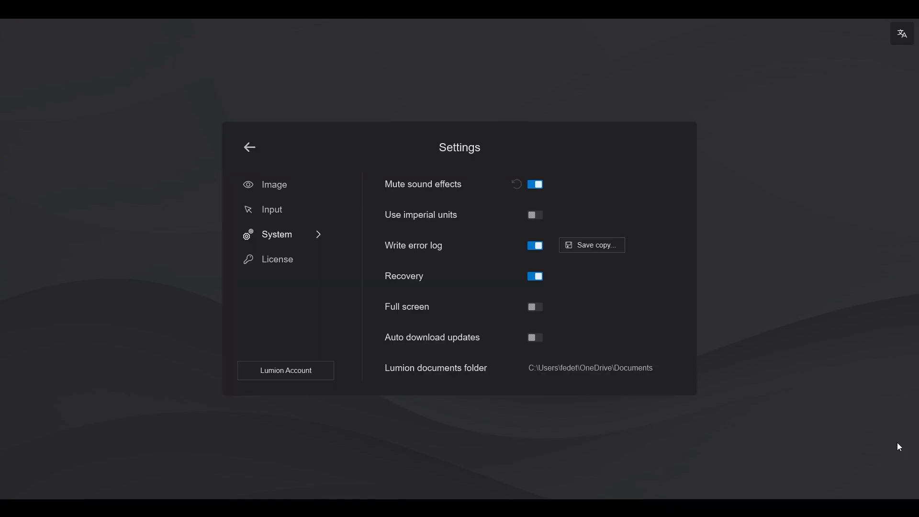
{"action": "left_click", "coordinate": [286, 185]}
{"action": "left_click", "coordinate": [294, 210]}
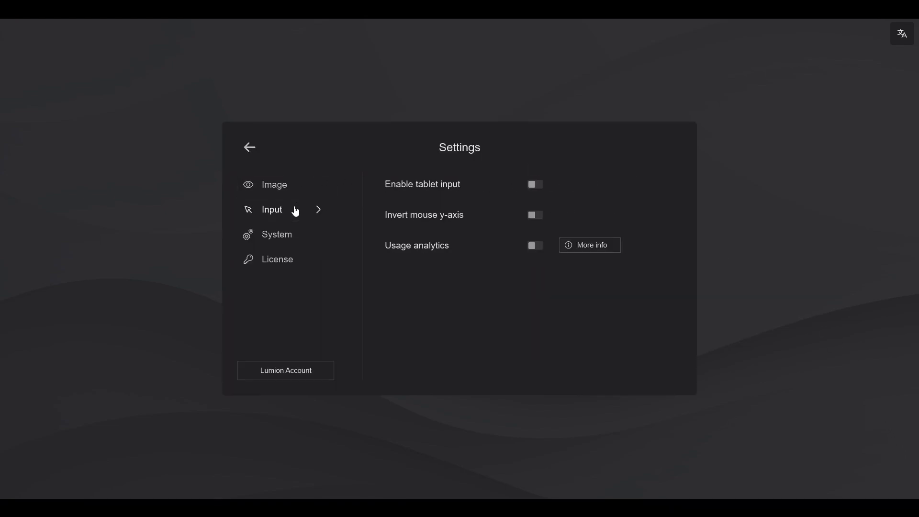
{"action": "left_click", "coordinate": [297, 235]}
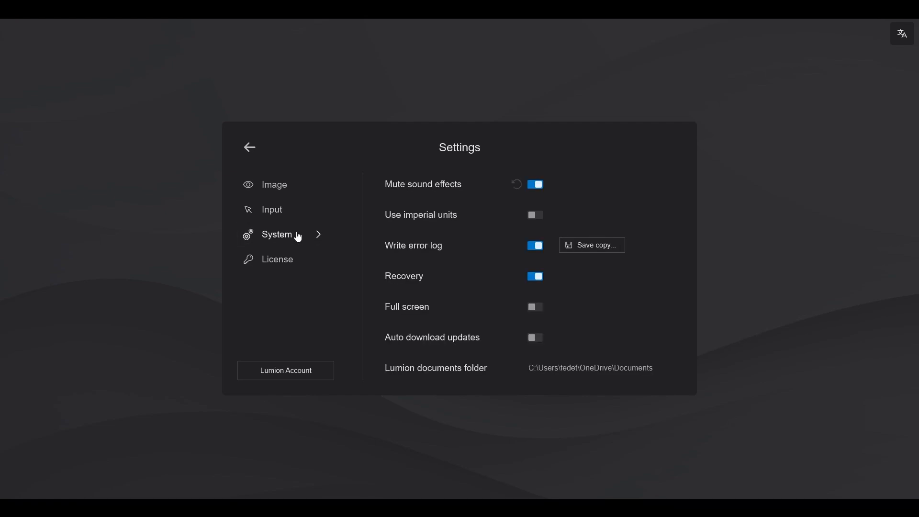
{"action": "left_click", "coordinate": [249, 149]}
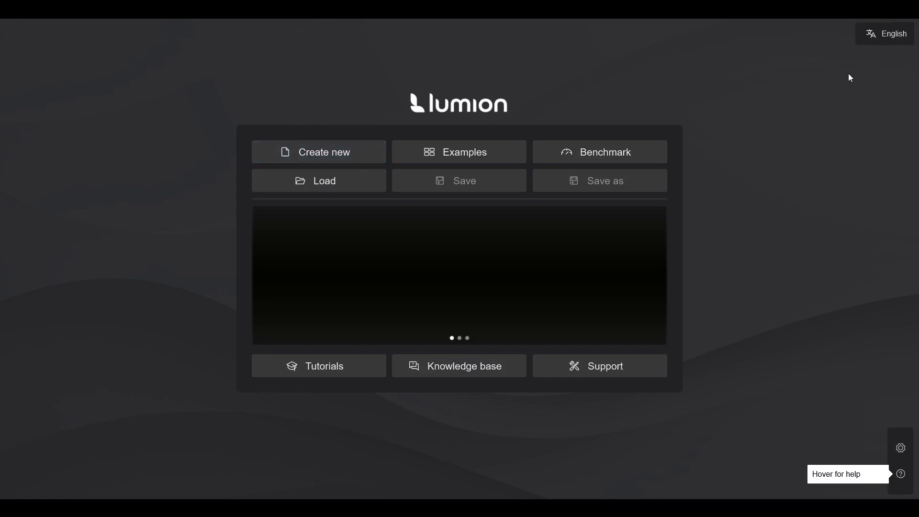
{"action": "left_click", "coordinate": [895, 36]}
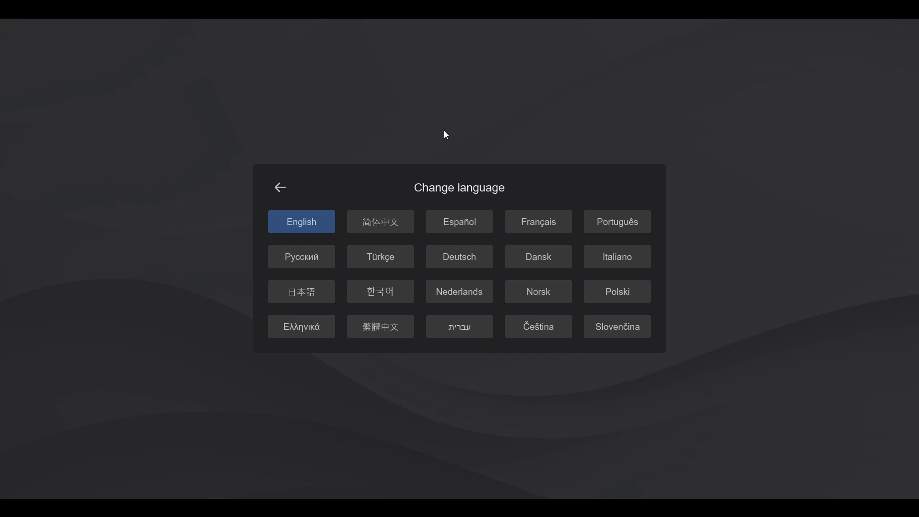
{"action": "left_click", "coordinate": [280, 187]}
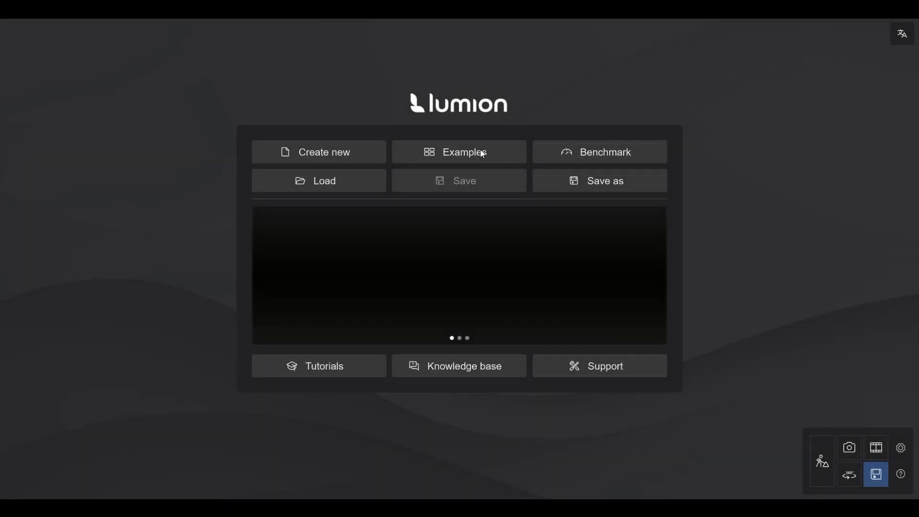
Open the example project with the glass-walled living room and fireplace
{"action": "left_click", "coordinate": [483, 154]}
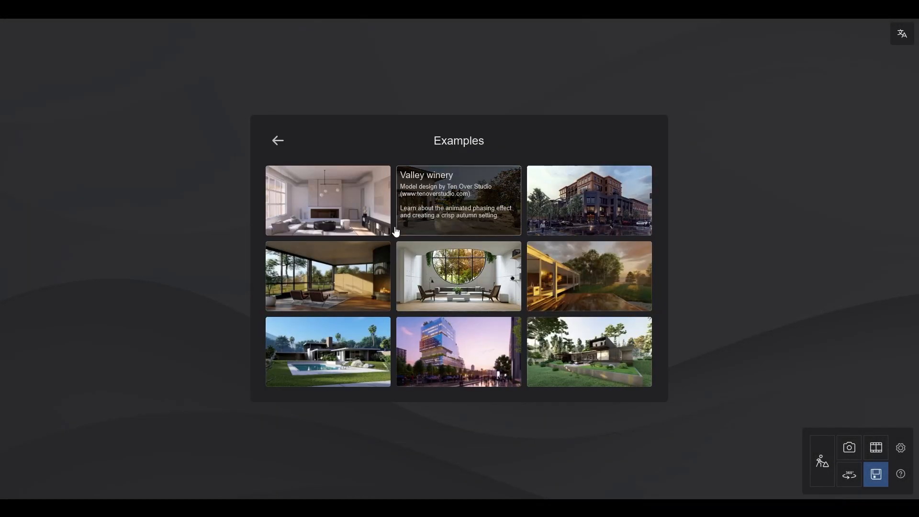
{"action": "left_click", "coordinate": [367, 268]}
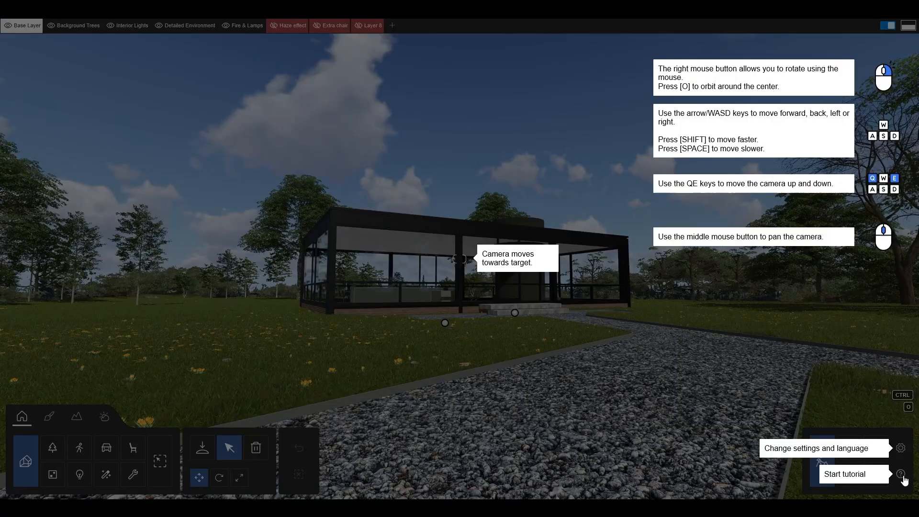
View the topics of the interactive tutorial and return to the scene without starting one
{"action": "left_click", "coordinate": [903, 477]}
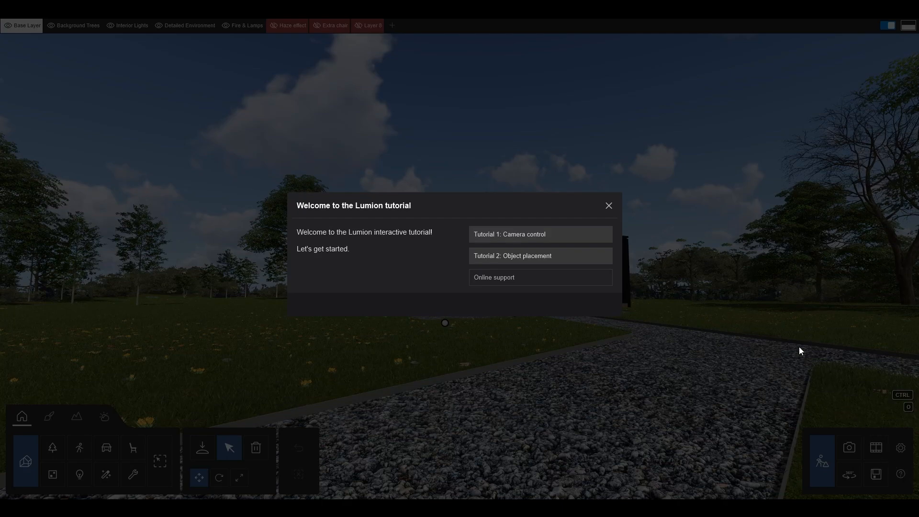
{"action": "left_click", "coordinate": [609, 207]}
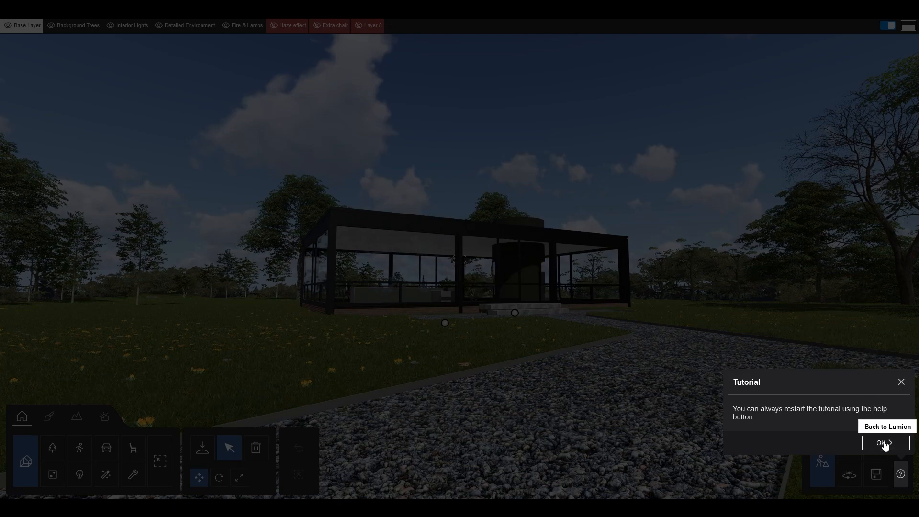
{"action": "left_click", "coordinate": [885, 443]}
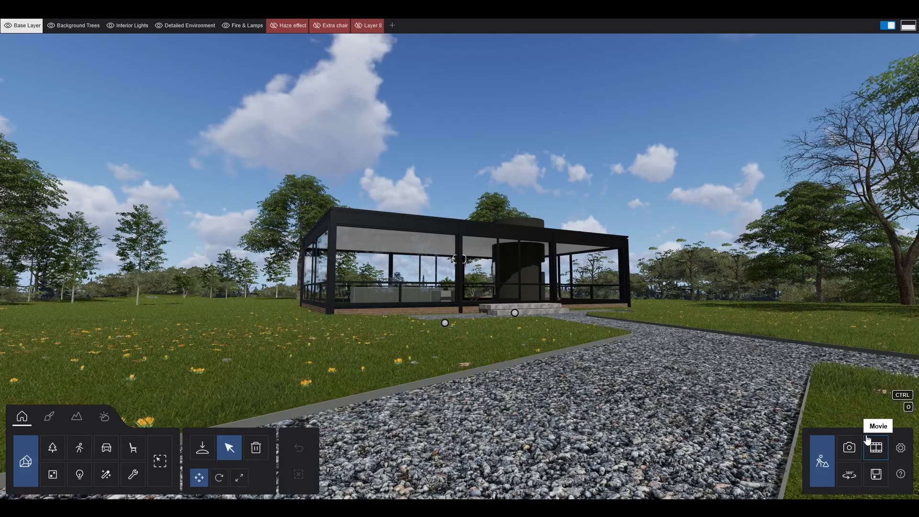
Set the editor quality to three stars in the image settings and return to the scene
{"action": "key", "text": "ctrl"}
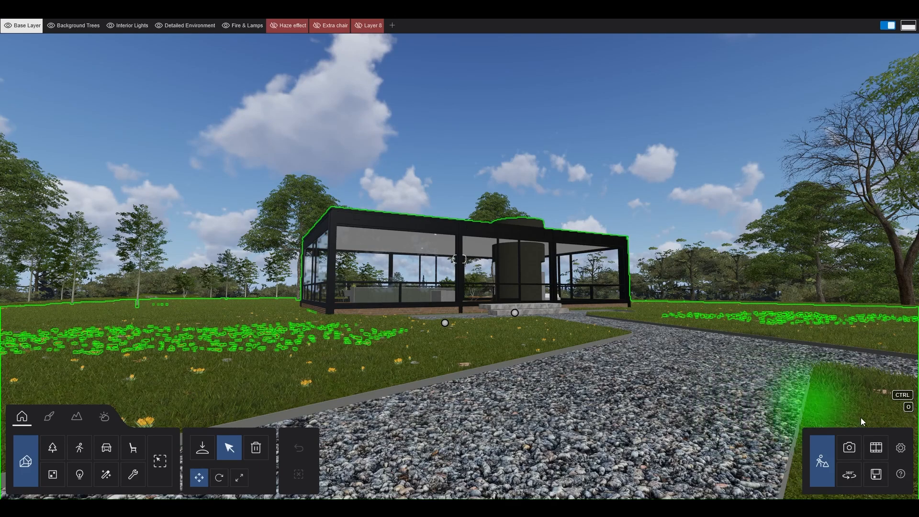
{"action": "left_click", "coordinate": [901, 449]}
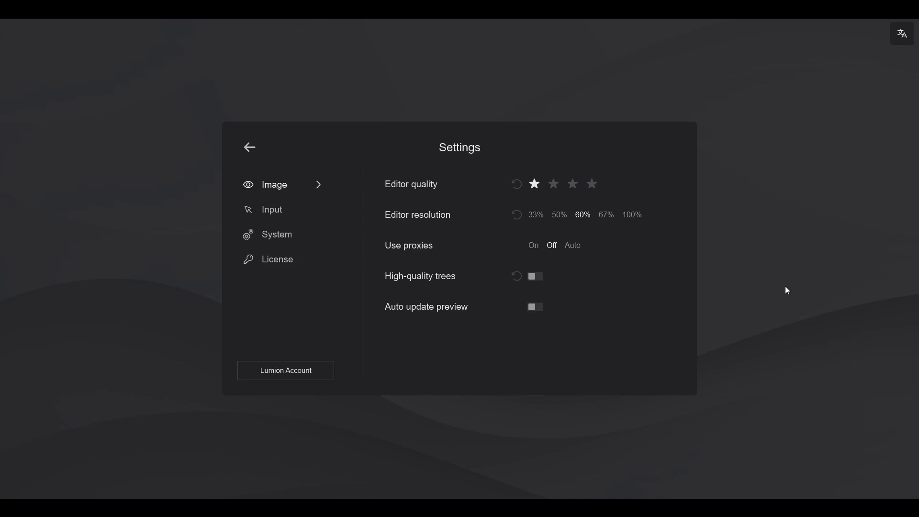
{"action": "left_click", "coordinate": [572, 184]}
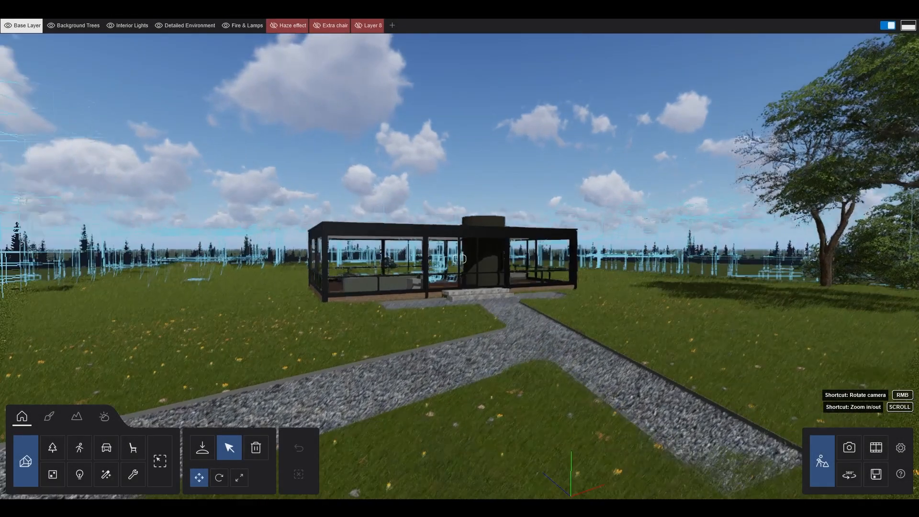
{"action": "right_click_drag", "start_coordinate": [460, 258], "coordinate": [576, 335]}
{"action": "key", "text": "a"}
{"action": "key", "text": "ctrl"}
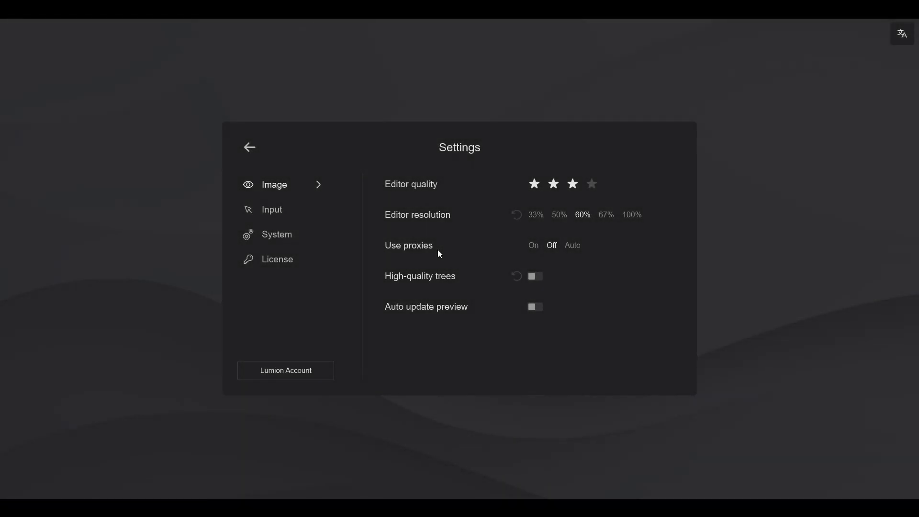
{"action": "left_click", "coordinate": [259, 148]}
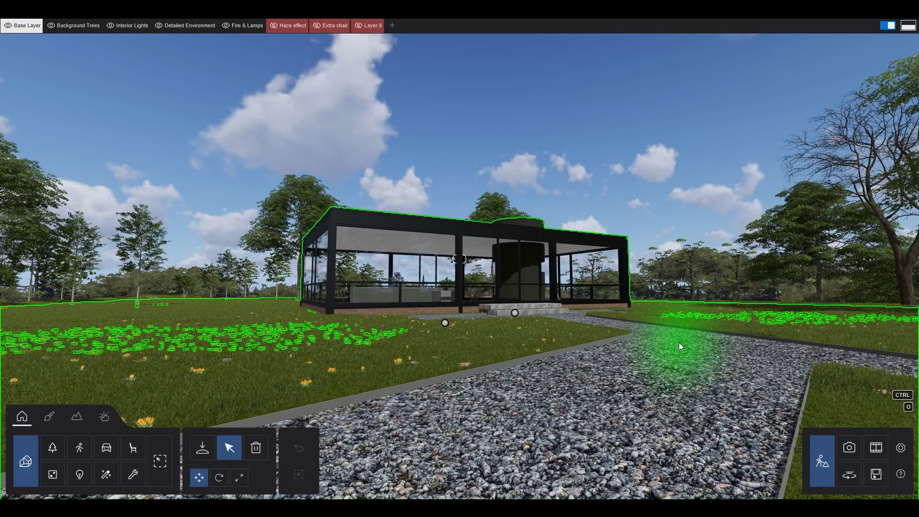
Move the camera forward, backward, sideways, up and down to view the glass house from different positions
{"action": "key", "text": "w"}
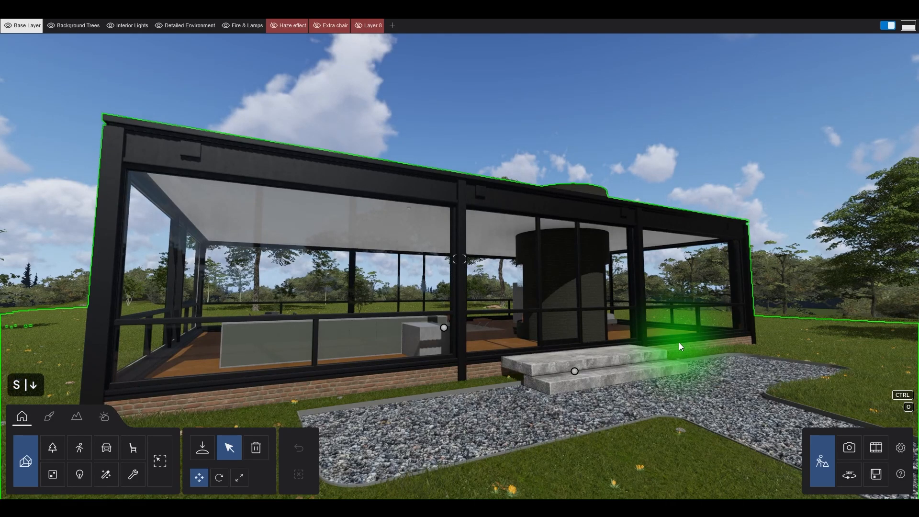
{"action": "key", "text": "s"}
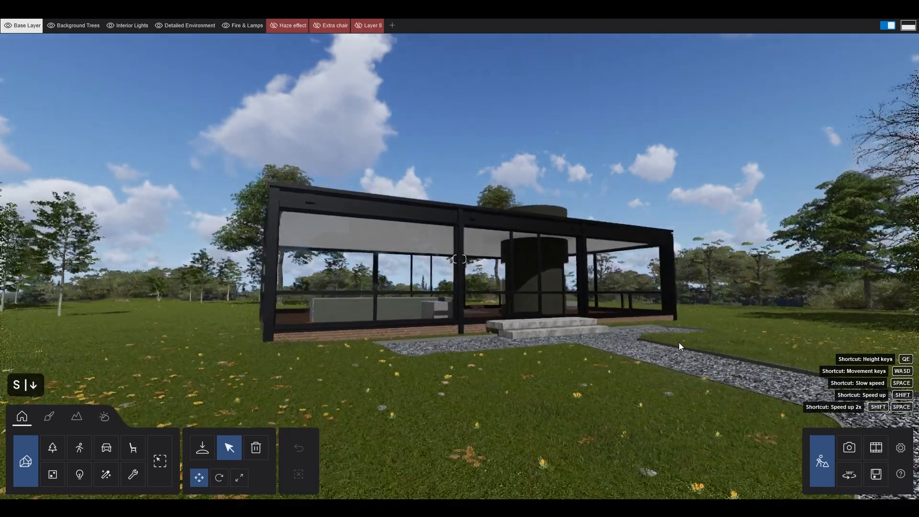
{"action": "key", "text": "a"}
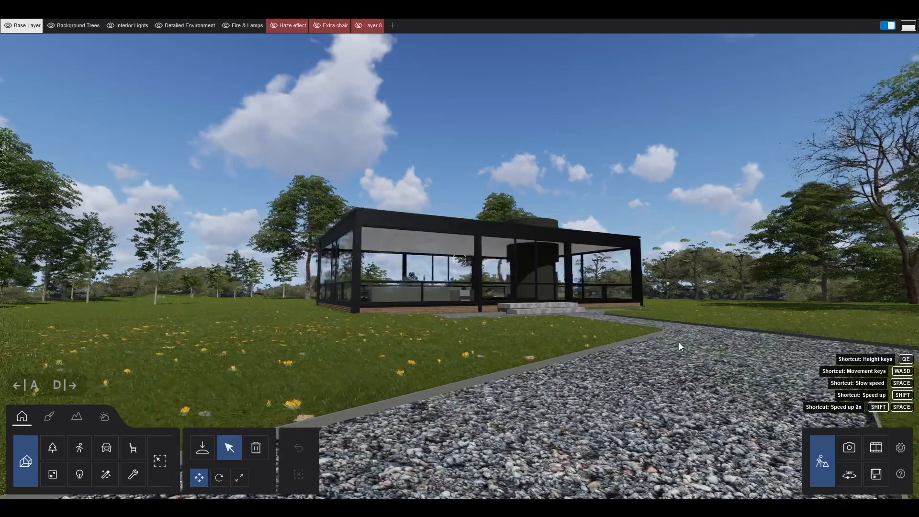
{"action": "key", "text": "d"}
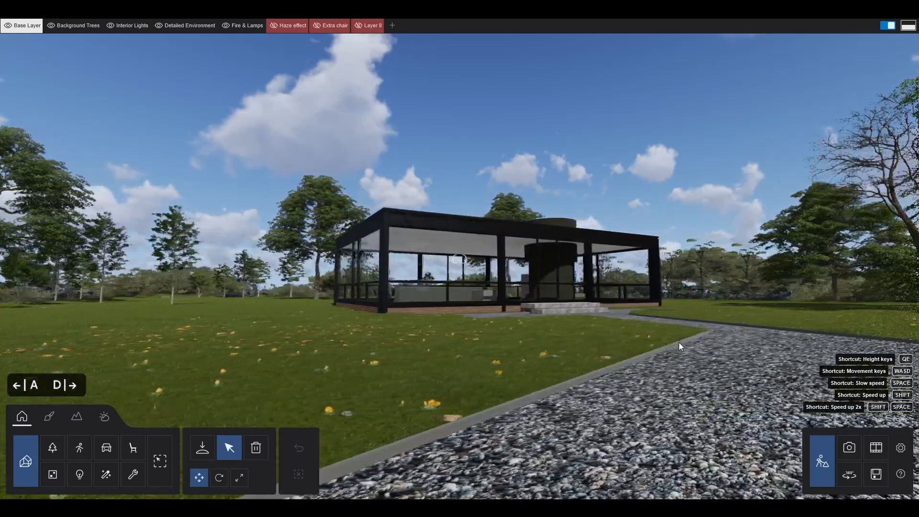
{"action": "key", "text": "d"}
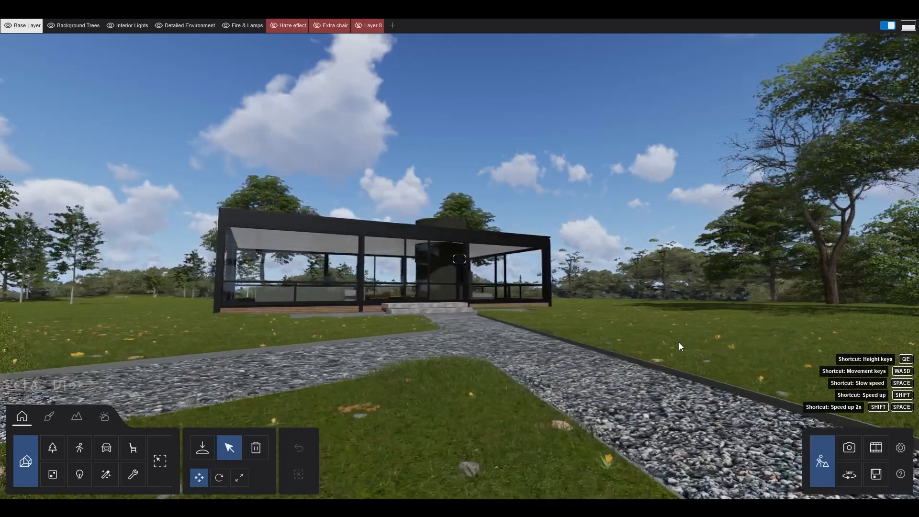
{"action": "key", "text": "q"}
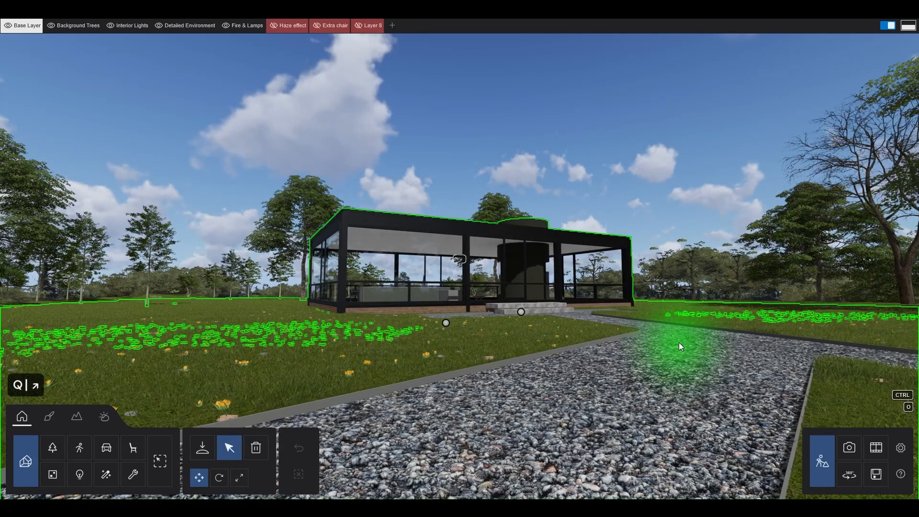
{"action": "key", "text": "e"}
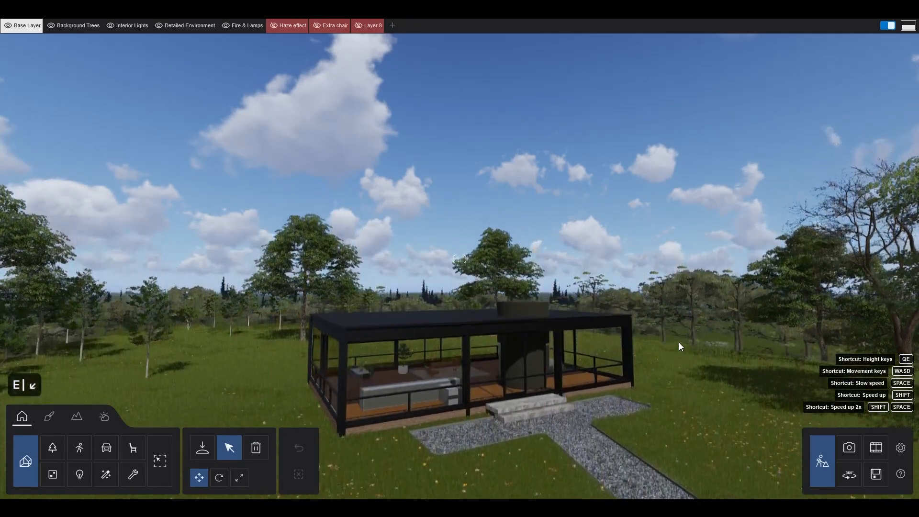
{"action": "key", "text": "ctrl"}
{"action": "key", "text": "w"}
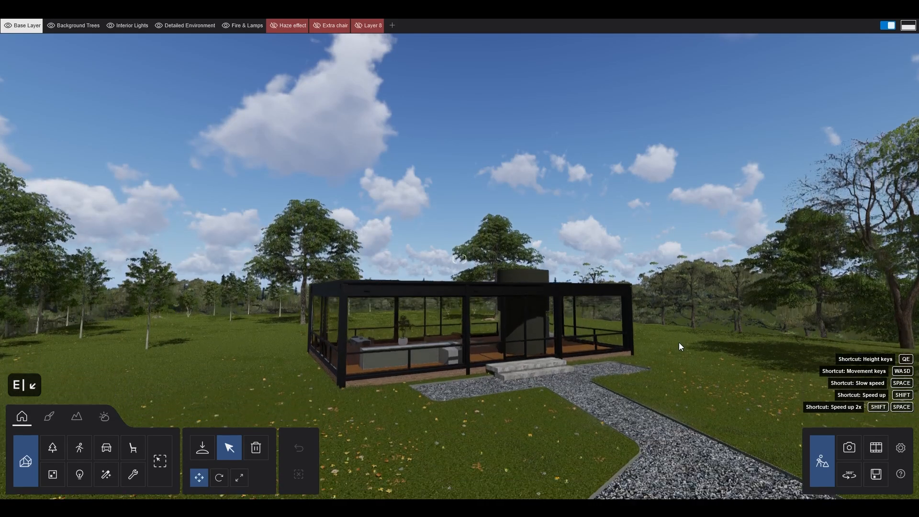
Travel at increased speed up to the glass house and back out across the lawn, and approach it again
{"action": "key", "text": "shift+w"}
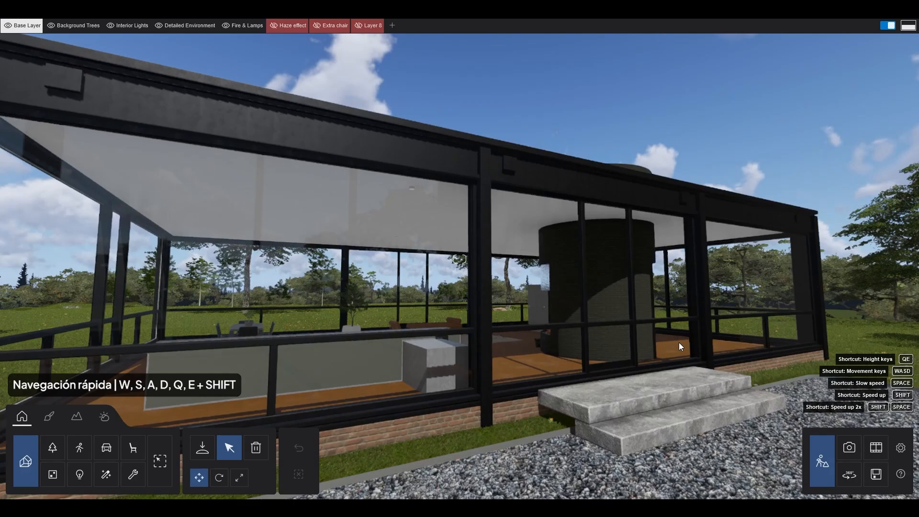
{"action": "key", "text": "ctrl"}
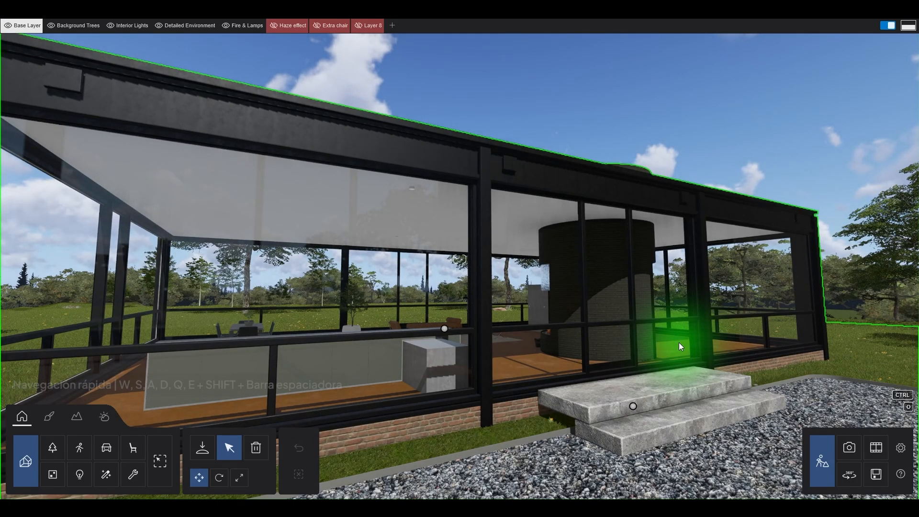
{"action": "key", "text": "shift+s"}
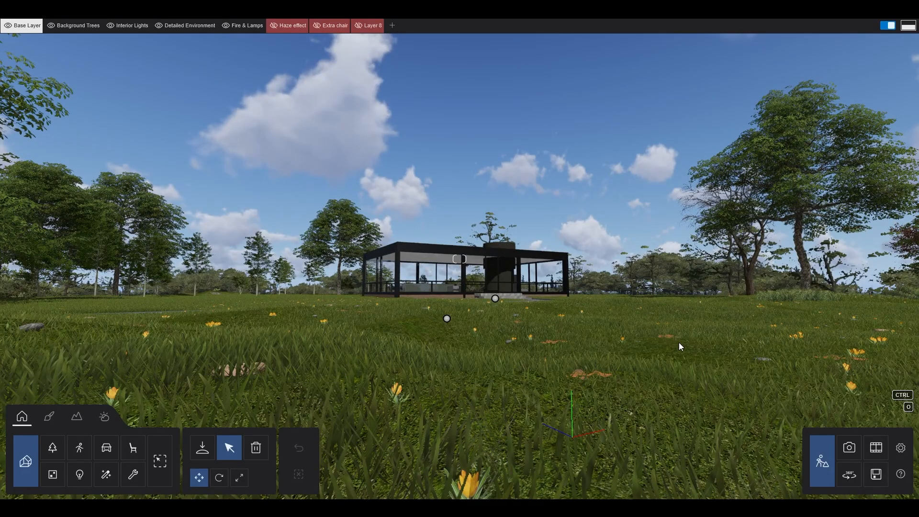
{"action": "key", "text": "w"}
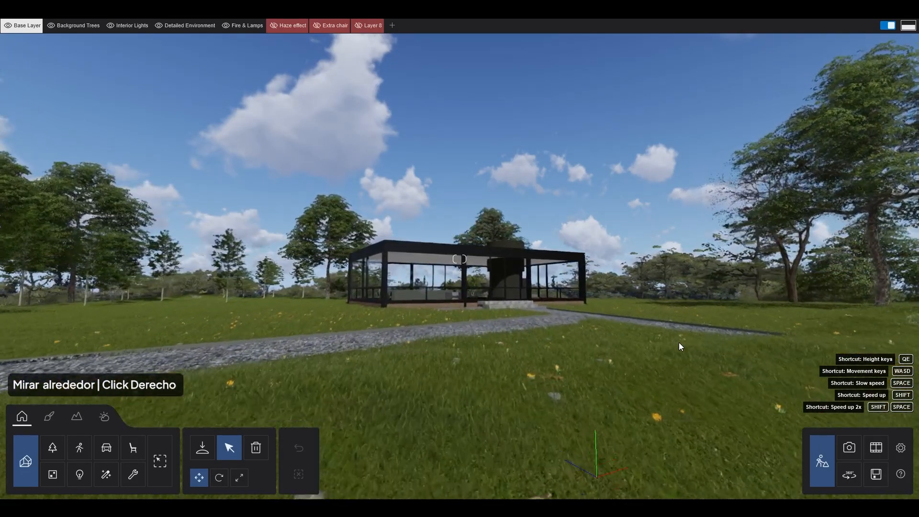
Rotate the camera to look around, zoom in and out, and pan the view in front of the glass house
{"action": "right_click_drag", "start_coordinate": [631, 325], "coordinate": [600, 294]}
{"action": "scroll", "coordinate": [601, 284], "scroll_direction": "up", "scroll_amount": 5}
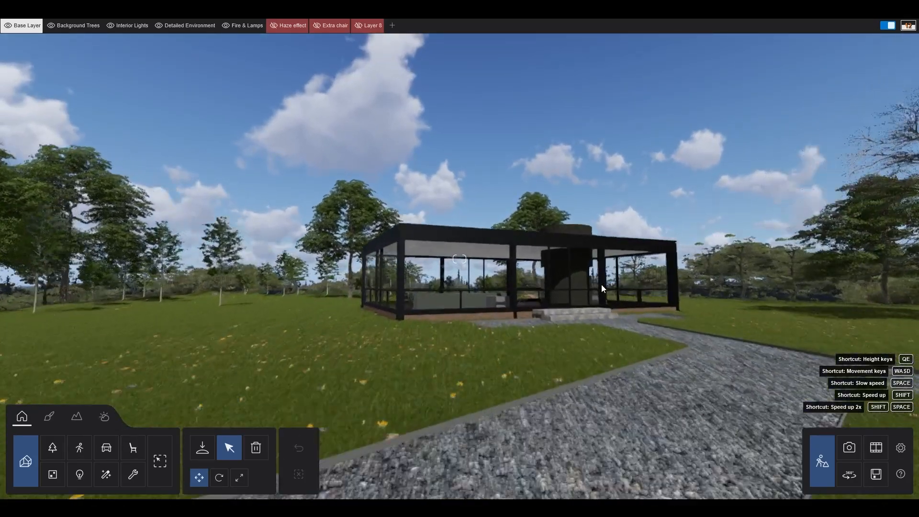
{"action": "scroll", "coordinate": [601, 285], "scroll_direction": "up", "scroll_amount": 3}
{"action": "scroll", "coordinate": [602, 286], "scroll_direction": "down", "scroll_amount": 4}
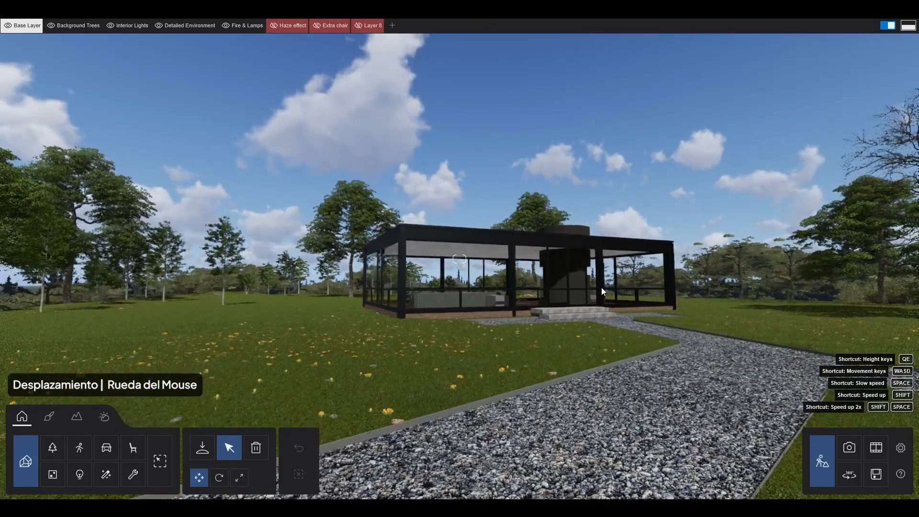
{"action": "middle_click_drag", "start_coordinate": [548, 324], "coordinate": [626, 476]}
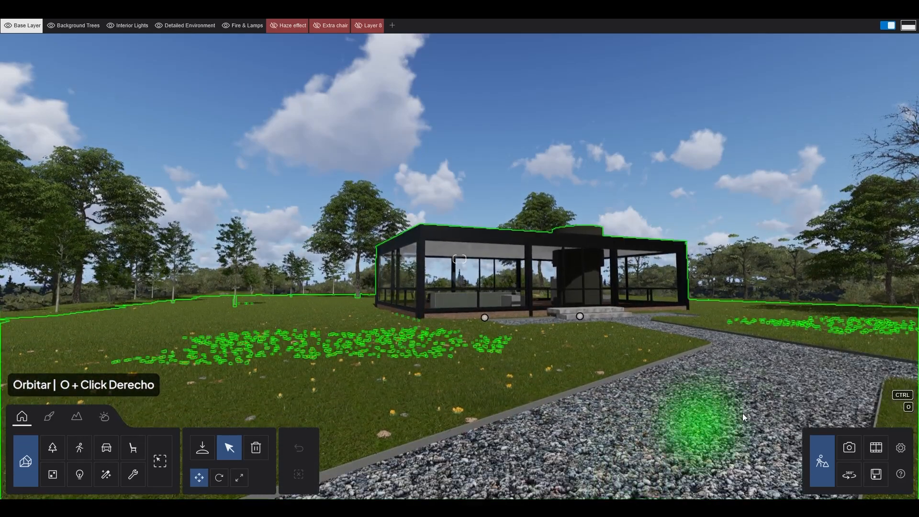
Orbit the camera around the glass house and examine the help overlay with the navigation controls
{"action": "key", "text": "o"}
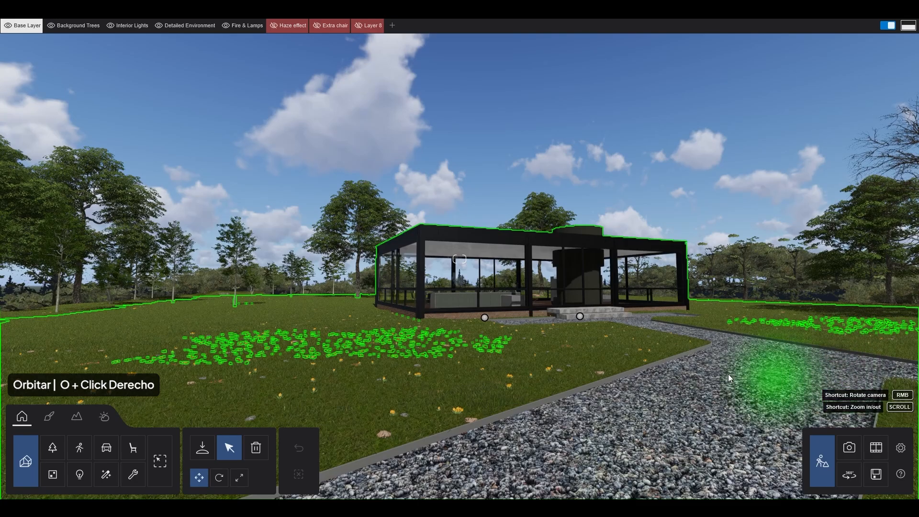
{"action": "right_click_drag", "start_coordinate": [573, 374], "coordinate": [595, 377]}
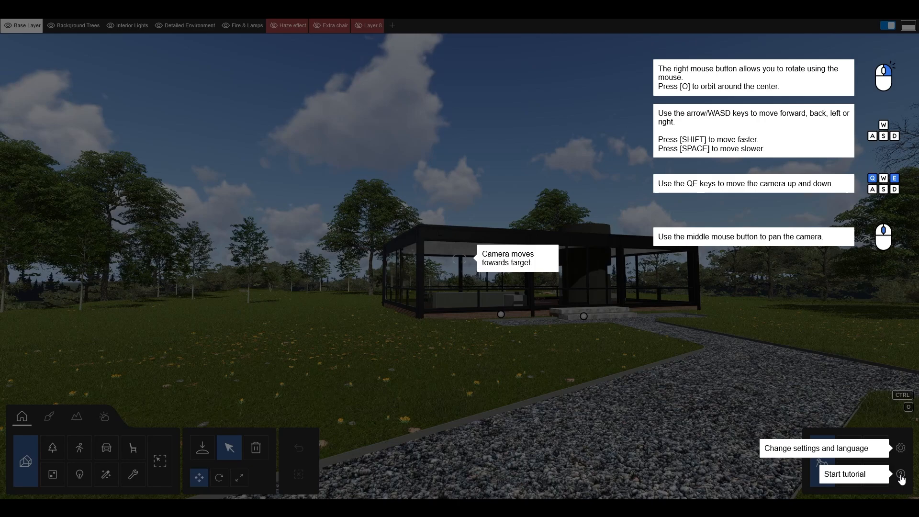
{"action": "left_click", "coordinate": [901, 475]}
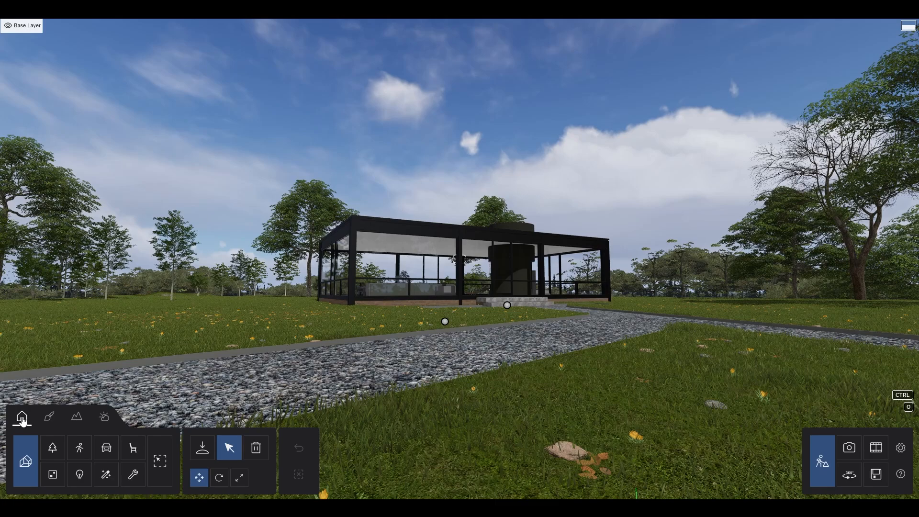
Examine the gravel path's material in the material editor, including the material library and its surface settings, and exit without saving
{"action": "left_click", "coordinate": [51, 425]}
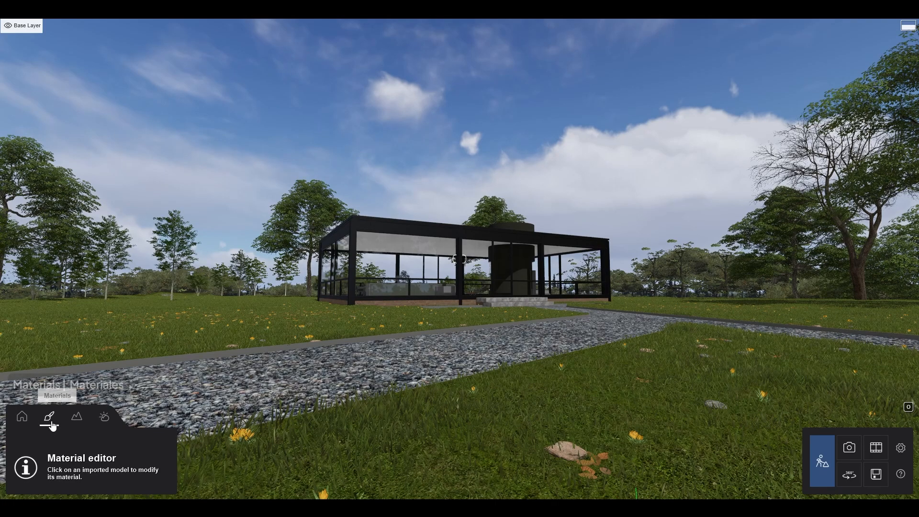
{"action": "left_click", "coordinate": [394, 370]}
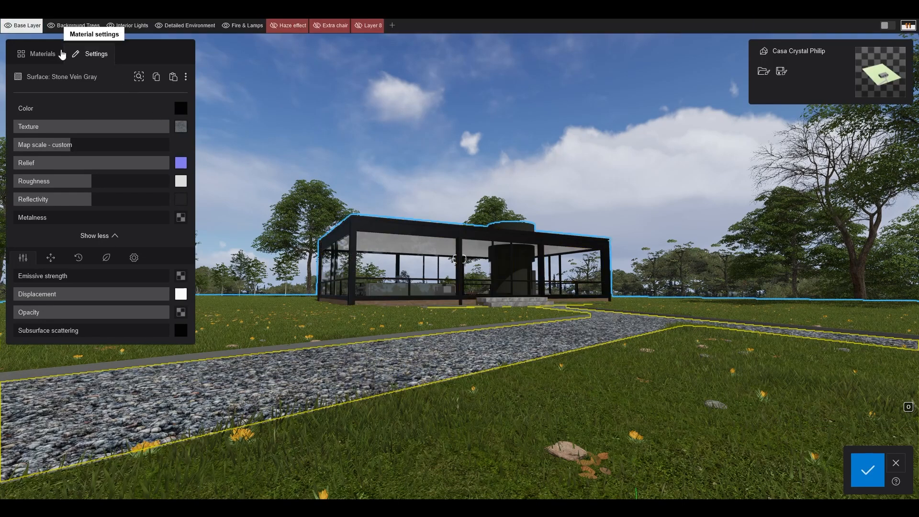
{"action": "left_click", "coordinate": [38, 54]}
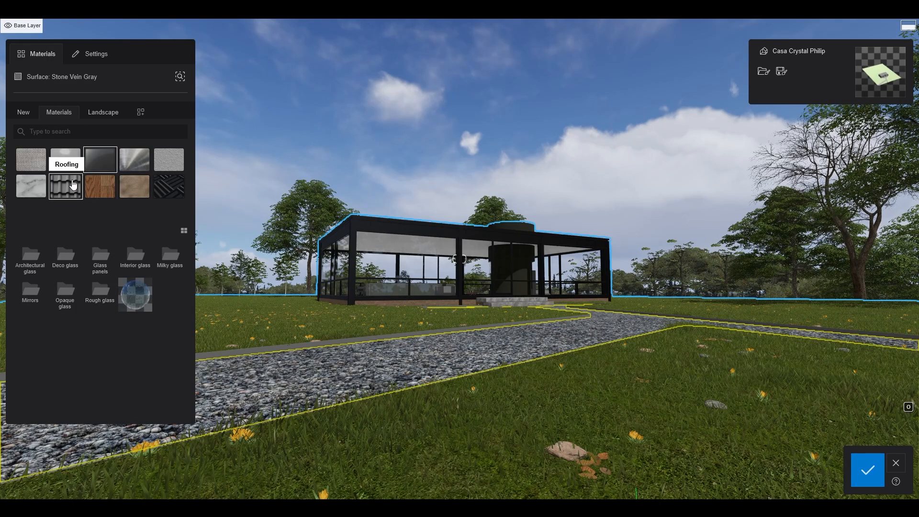
{"action": "left_click", "coordinate": [94, 55]}
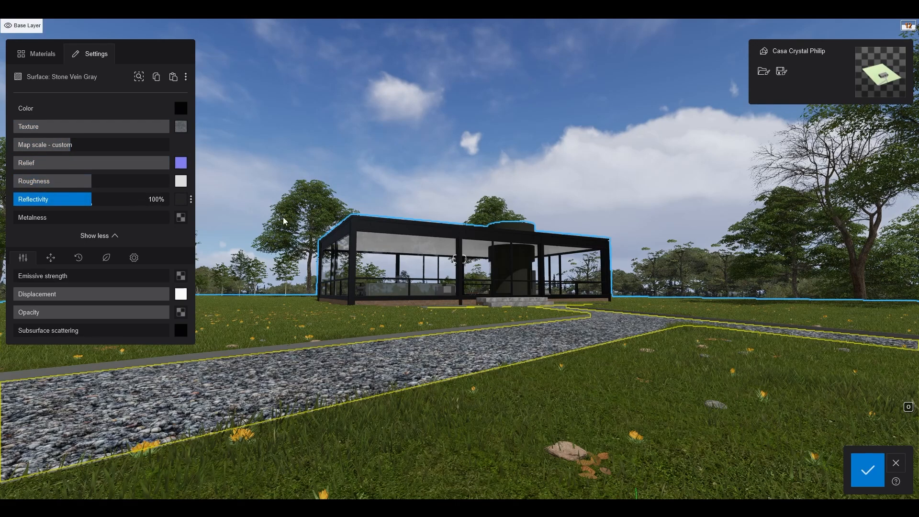
{"action": "left_click", "coordinate": [896, 464]}
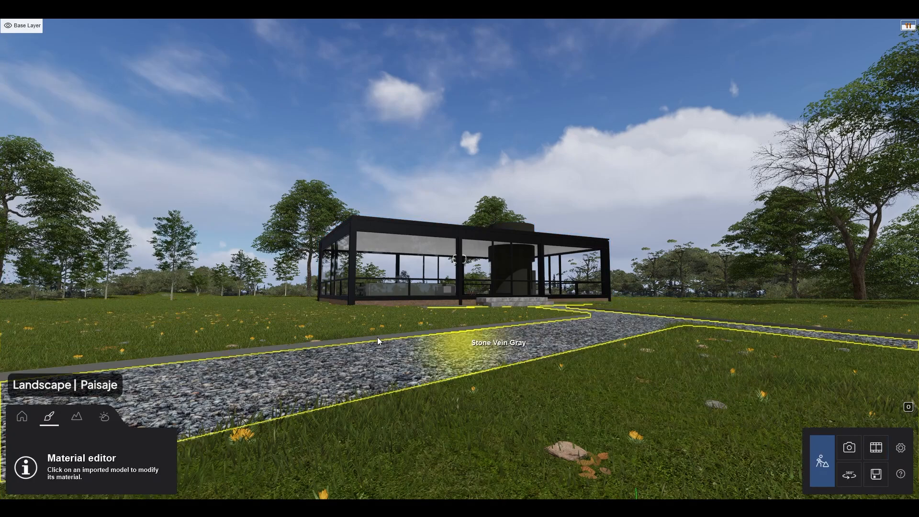
Examine the landscape tools and the height tool's terrain sculpting options
{"action": "left_click", "coordinate": [77, 417]}
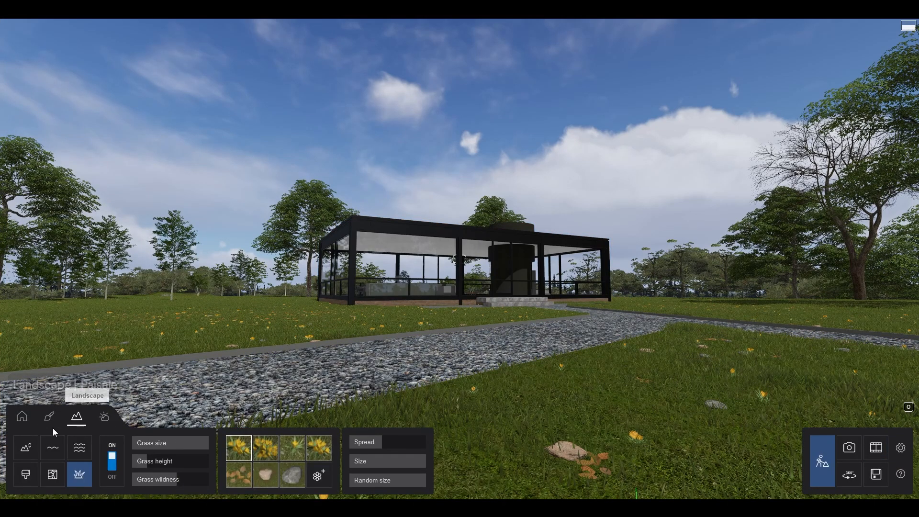
{"action": "left_click", "coordinate": [26, 448]}
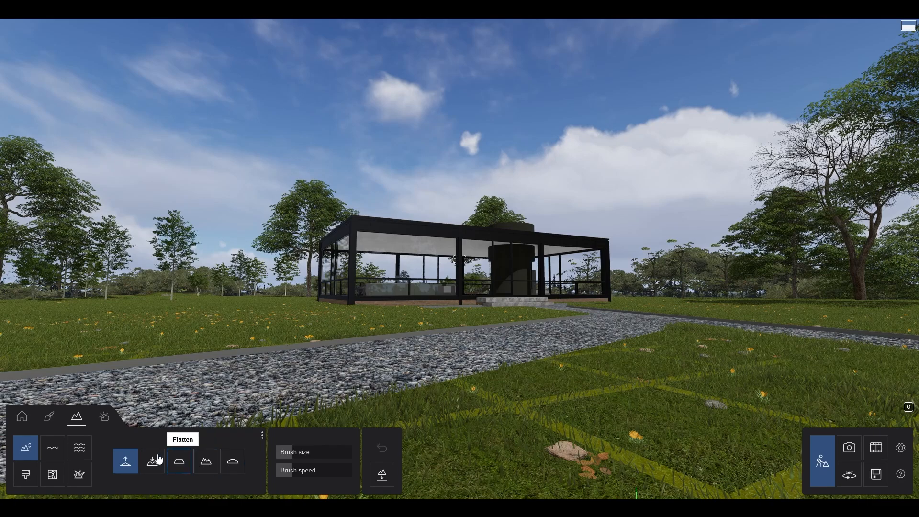
Turn the sun direction slightly from south toward west in the weather settings, and try Real Skies on and off again
{"action": "left_click", "coordinate": [104, 416]}
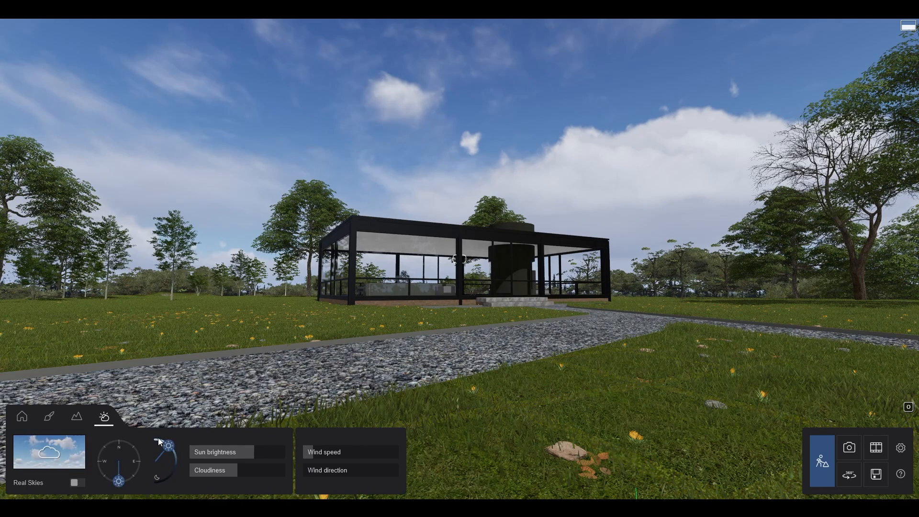
{"action": "mouse_move", "coordinate": [169, 446]}
{"action": "left_mouse_down"}
{"action": "mouse_move", "coordinate": [169, 472]}
{"action": "mouse_move", "coordinate": [169, 445]}
{"action": "left_mouse_up"}
{"action": "left_click_drag", "start_coordinate": [105, 478], "coordinate": [117, 482]}
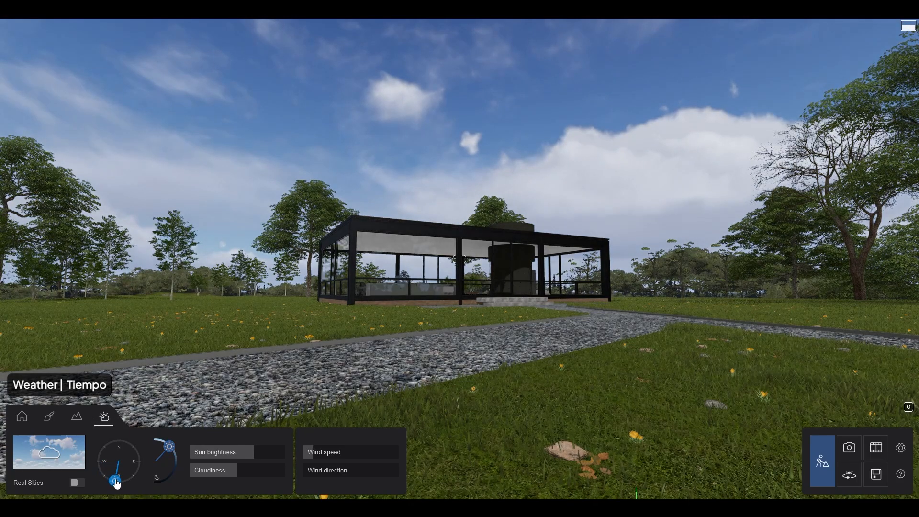
{"action": "left_click", "coordinate": [77, 483]}
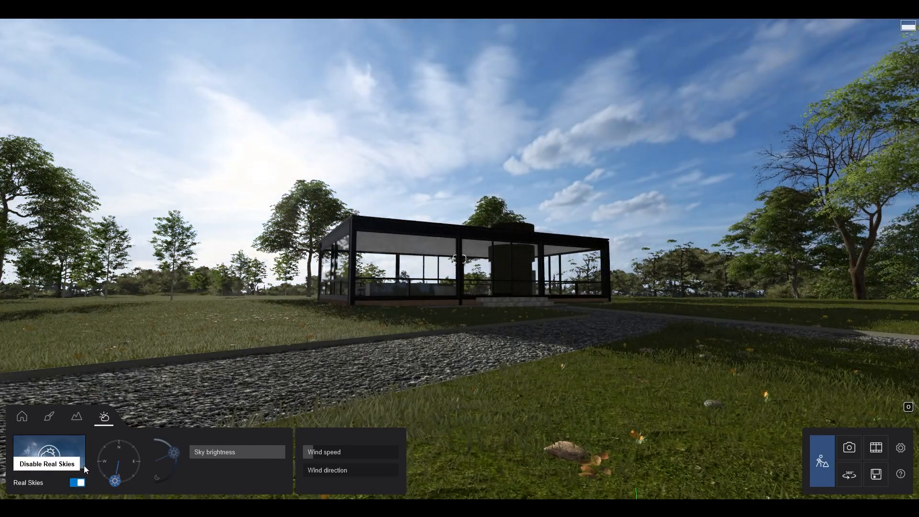
{"action": "left_click", "coordinate": [75, 483]}
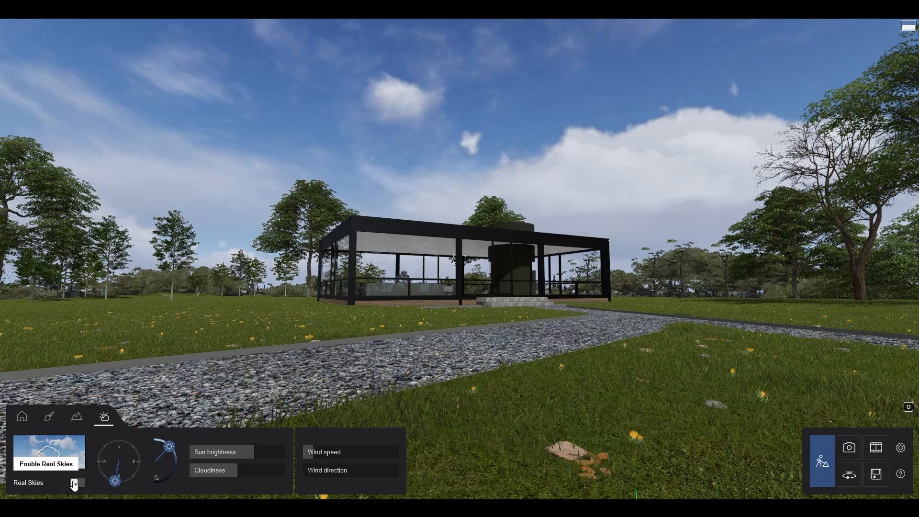
Look through the object categories, including Nature, People and Animals, Transport, Objects and Lights, to see their items in the scene
{"action": "left_click", "coordinate": [22, 417]}
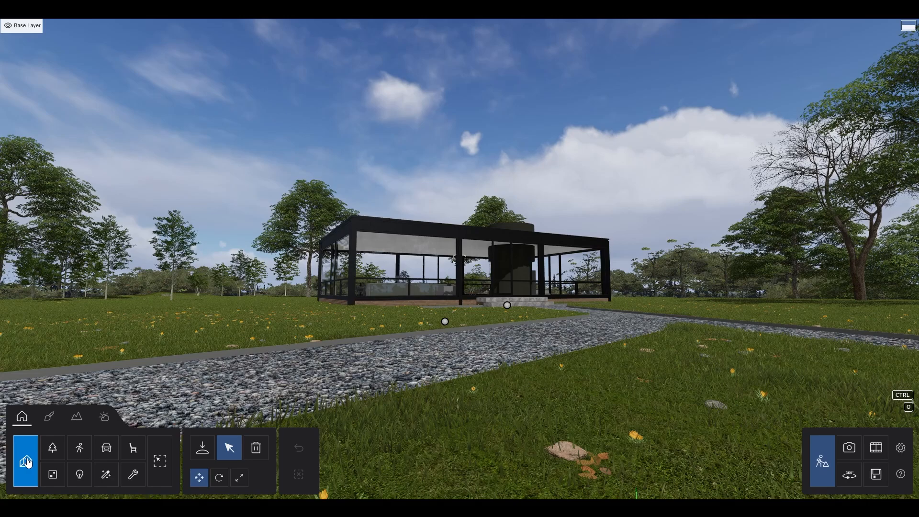
{"action": "left_click", "coordinate": [52, 450]}
{"action": "left_click", "coordinate": [80, 449]}
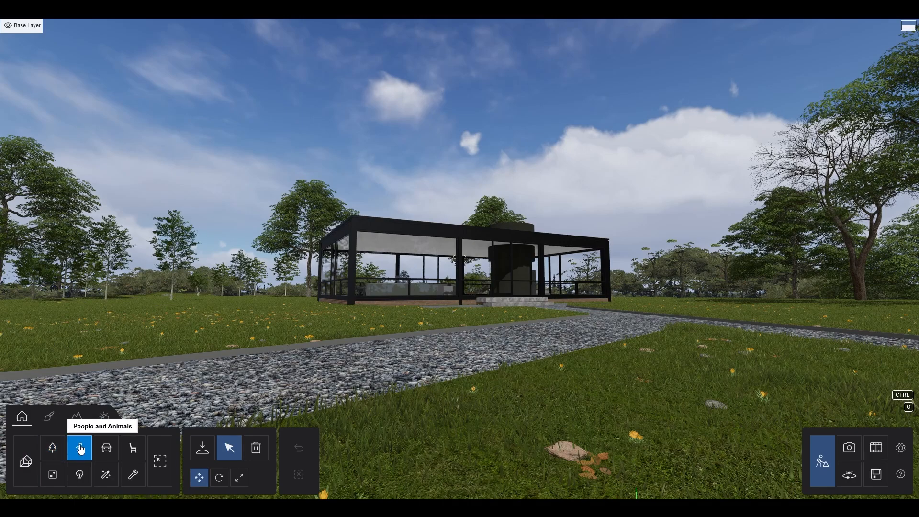
{"action": "left_click", "coordinate": [107, 452]}
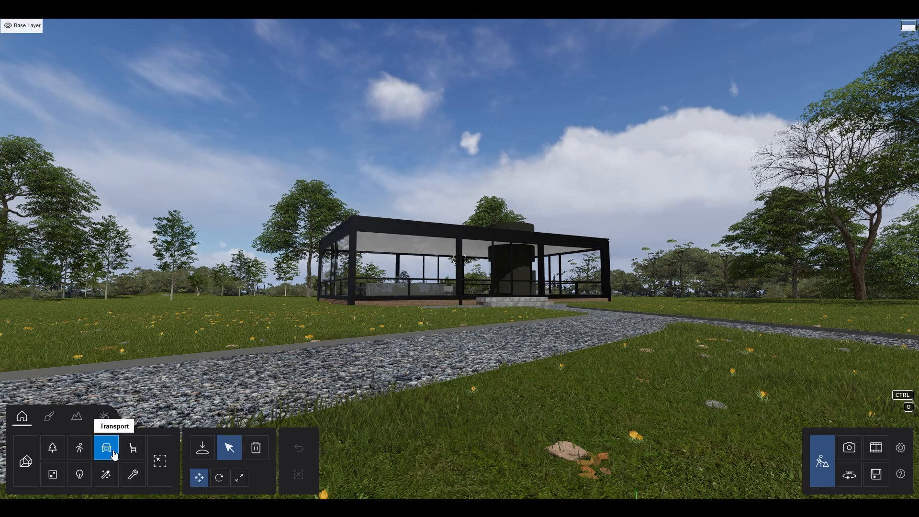
{"action": "left_click", "coordinate": [133, 453]}
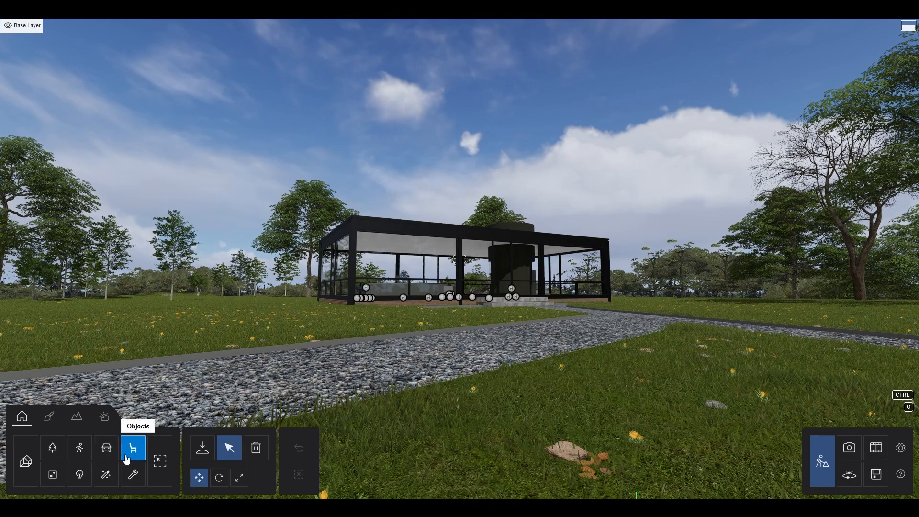
{"action": "left_click", "coordinate": [53, 475]}
{"action": "left_click", "coordinate": [79, 475]}
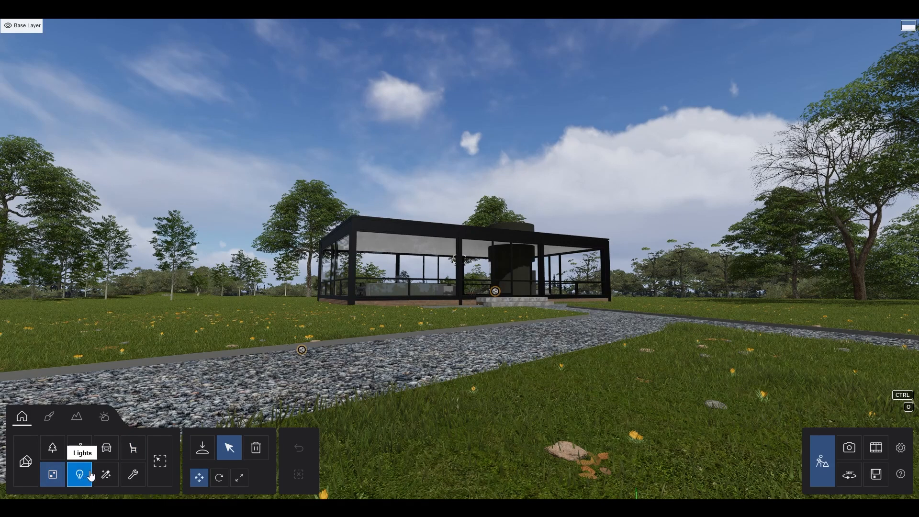
{"action": "left_click", "coordinate": [106, 474]}
{"action": "left_click", "coordinate": [57, 450]}
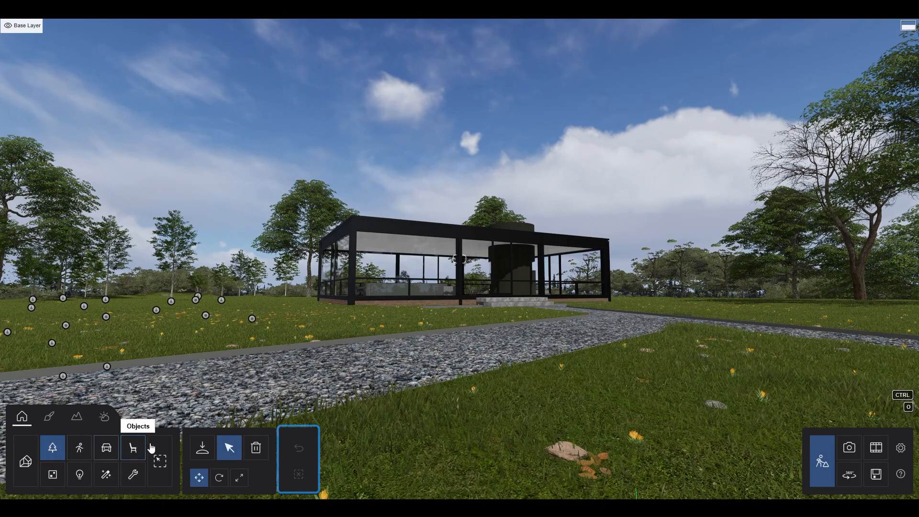
Check which 3D file formats can be imported as a new model in placement mode, and cancel the import
{"action": "left_click", "coordinate": [202, 450]}
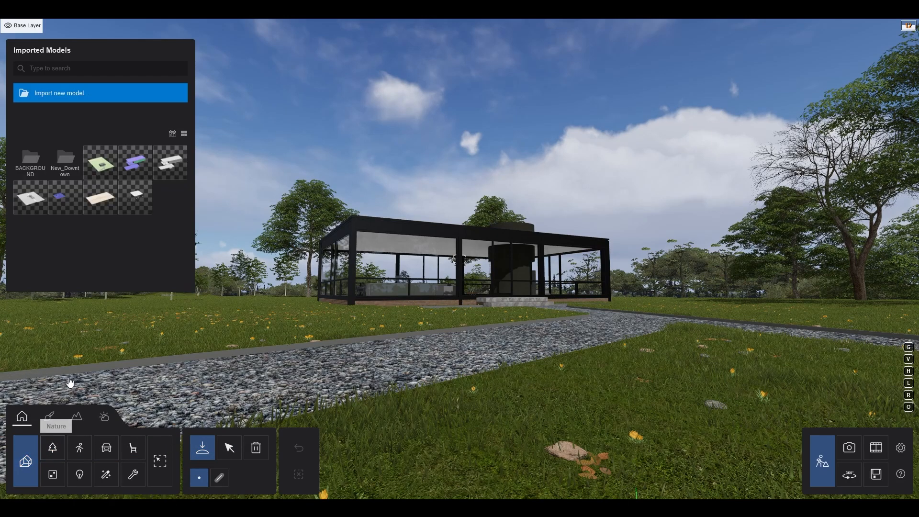
{"action": "left_click", "coordinate": [109, 95]}
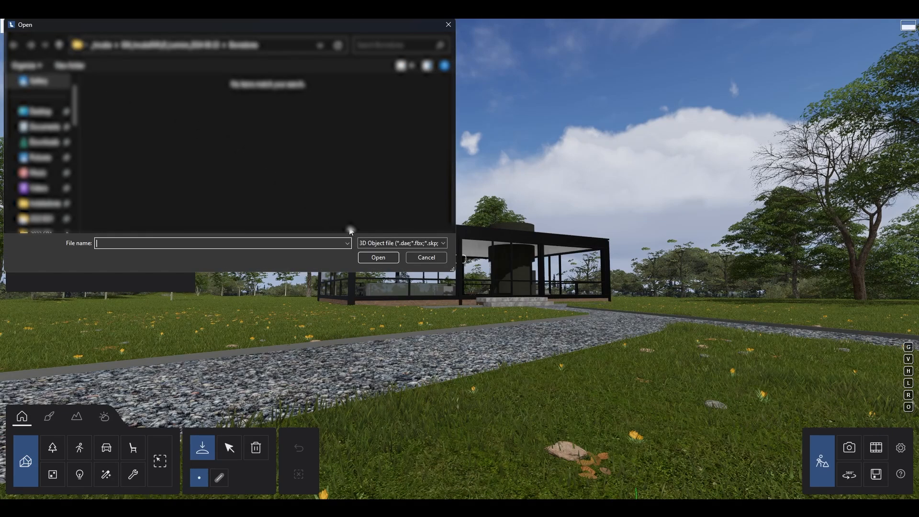
{"action": "left_click", "coordinate": [386, 244]}
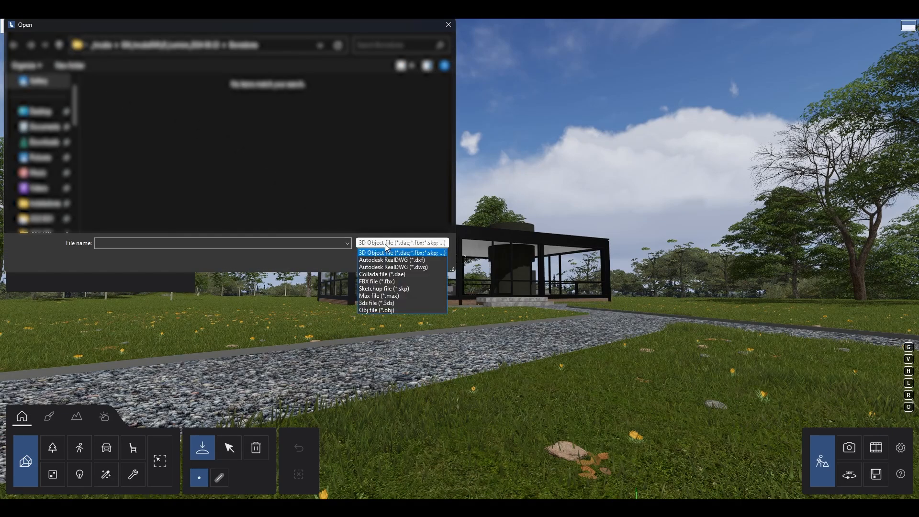
{"action": "left_click", "coordinate": [386, 243]}
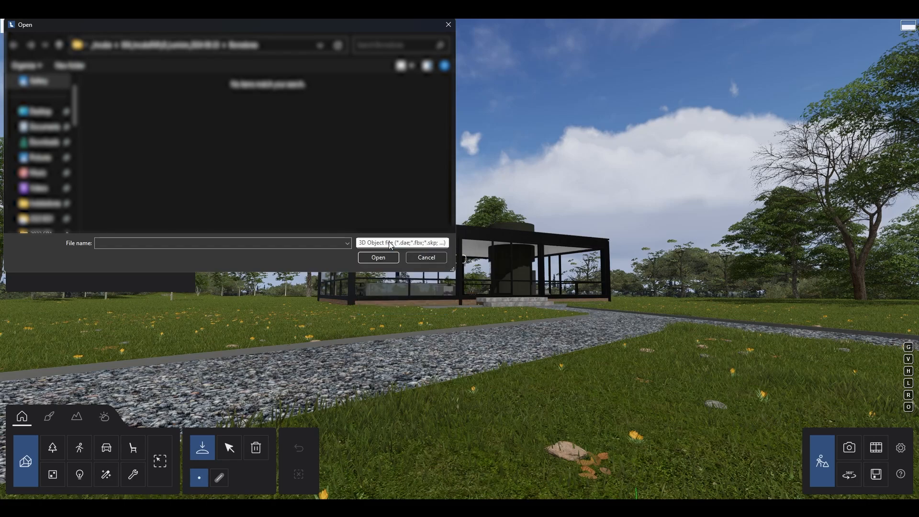
{"action": "left_click", "coordinate": [426, 257]}
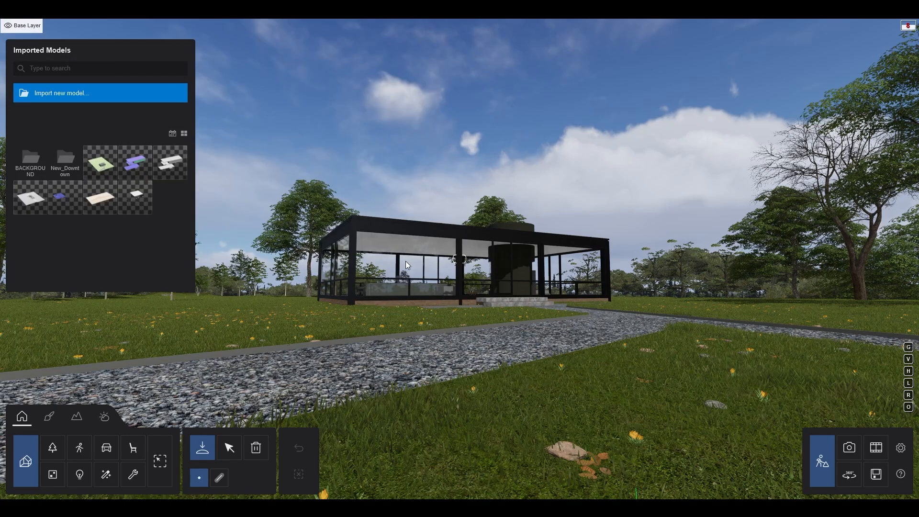
Place one AmericanBeech-S HQ tree on the lawn in front of the glass house, beside the gravel path
{"action": "left_click", "coordinate": [54, 450]}
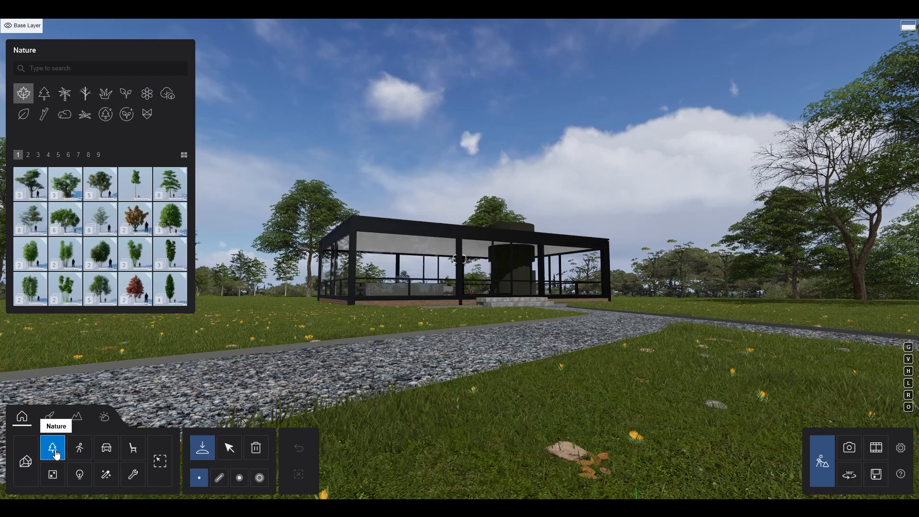
{"action": "left_click", "coordinate": [34, 220]}
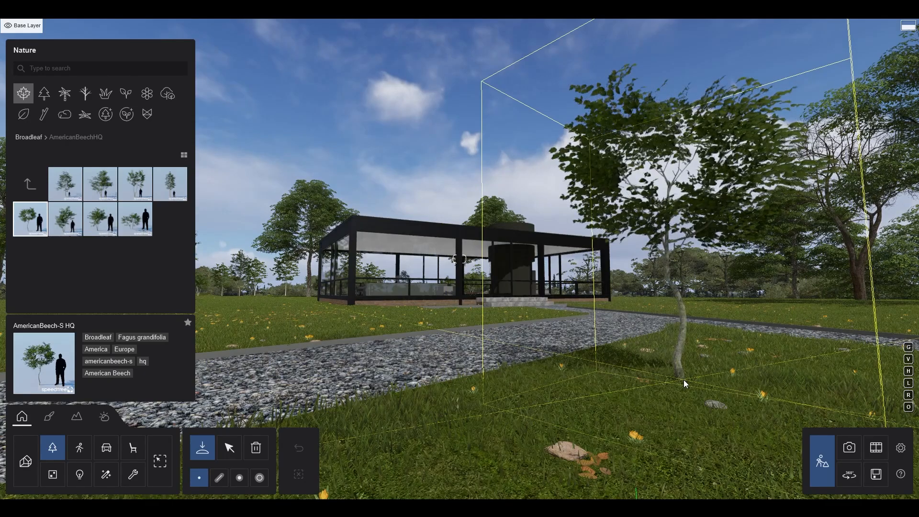
{"action": "left_click", "coordinate": [684, 380]}
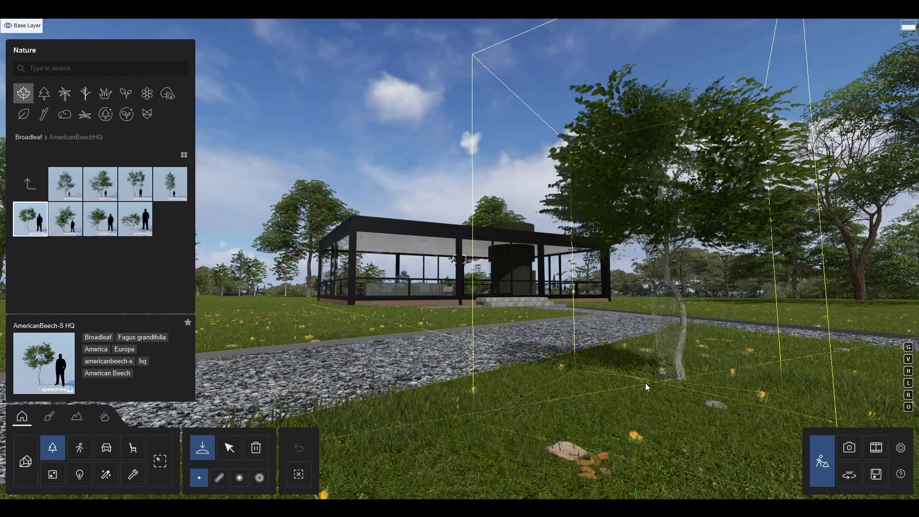
{"action": "key", "text": "Escape"}
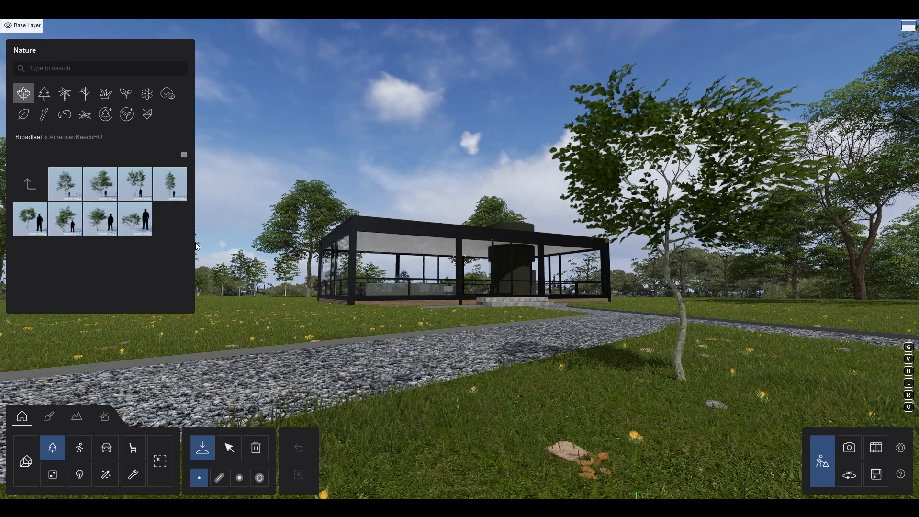
Place a Black Mondo Grass Round and a Blue Fescue from the grass category around the base of the new beech tree
{"action": "left_click", "coordinate": [29, 188]}
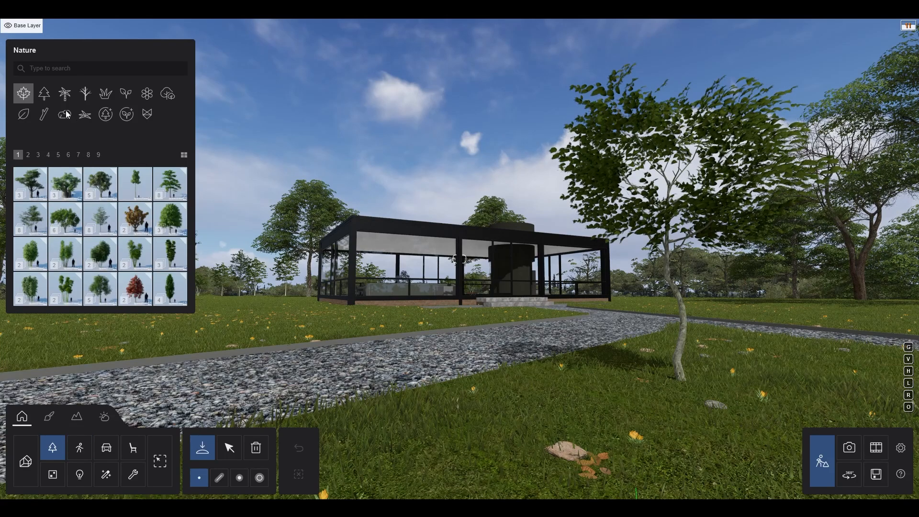
{"action": "left_click", "coordinate": [44, 95]}
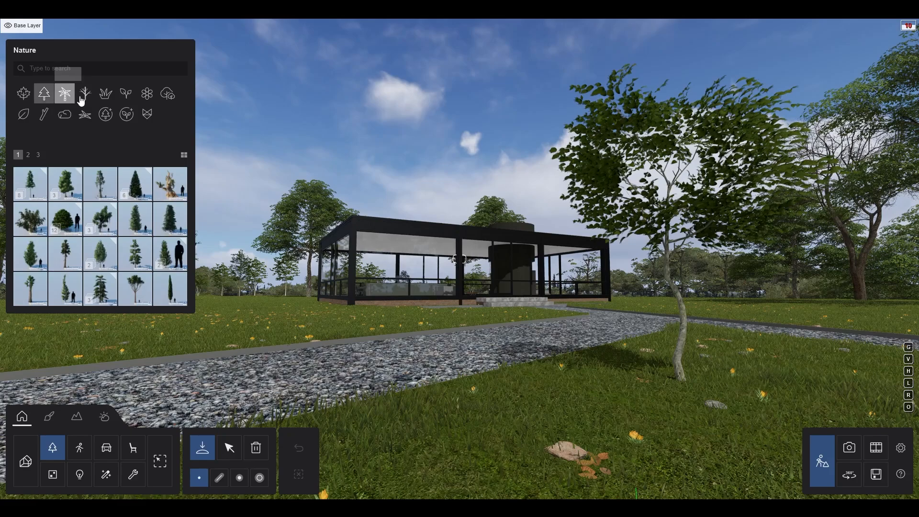
{"action": "left_click", "coordinate": [65, 94]}
{"action": "left_click", "coordinate": [106, 94]}
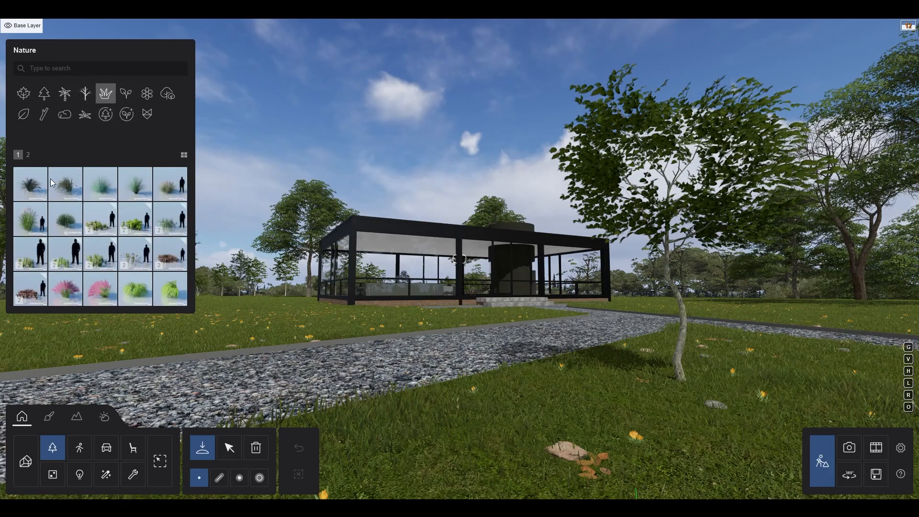
{"action": "left_click", "coordinate": [36, 194]}
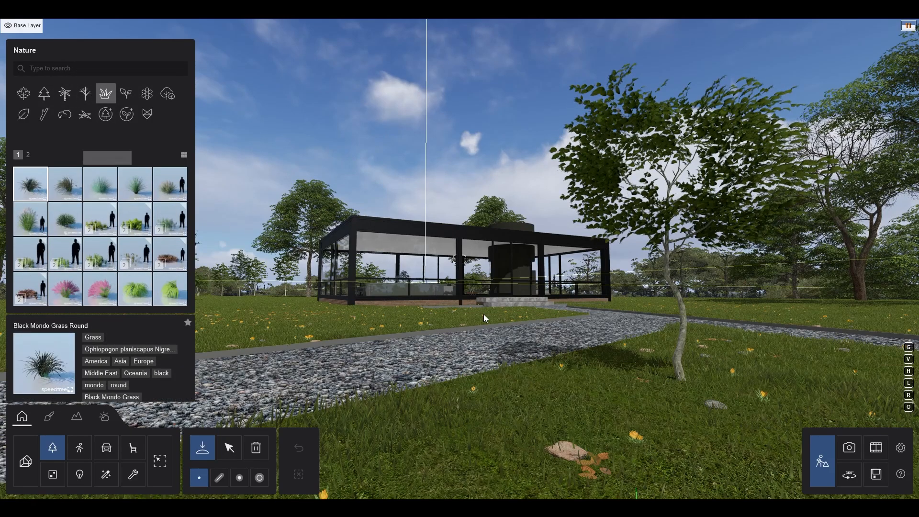
{"action": "left_click", "coordinate": [659, 387]}
{"action": "left_click", "coordinate": [101, 184]}
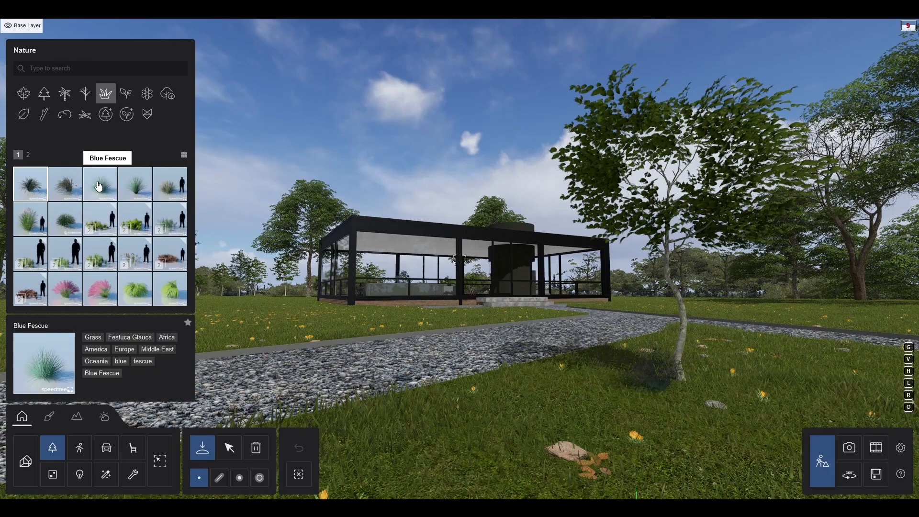
{"action": "left_click", "coordinate": [714, 381]}
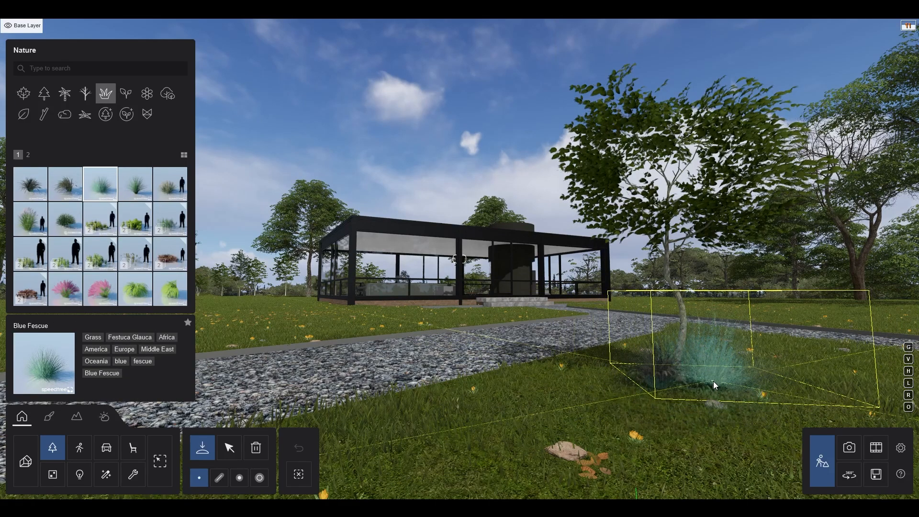
Place a Grass Green 001 clump from the grass category on the lawn in front of the beech tree
{"action": "left_click", "coordinate": [102, 225]}
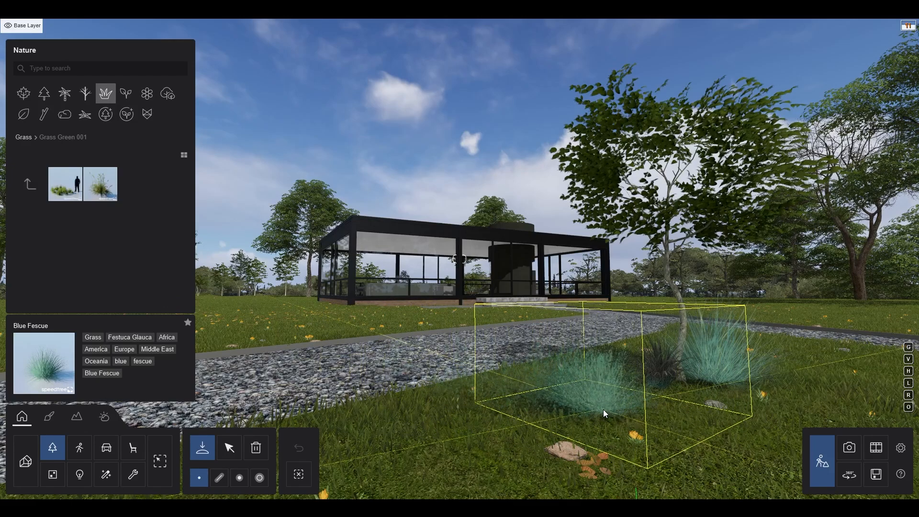
{"action": "left_click", "coordinate": [603, 409]}
{"action": "left_click", "coordinate": [65, 184]}
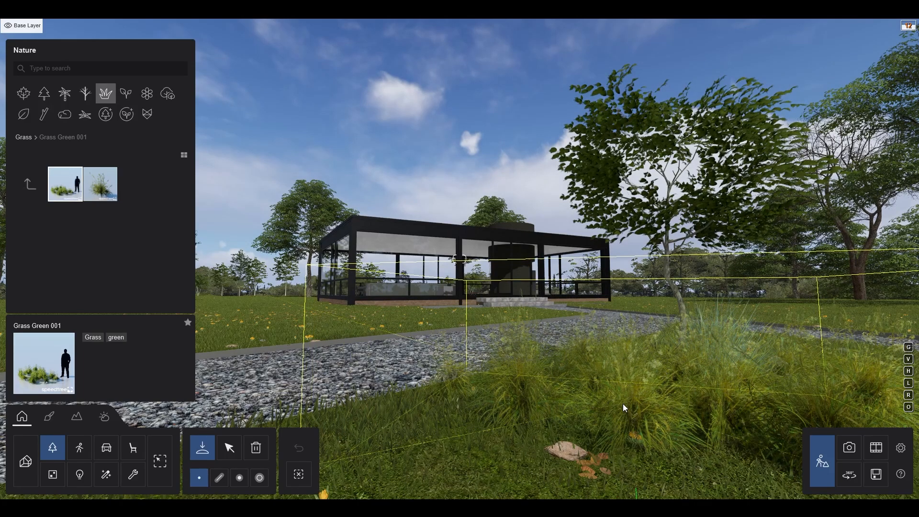
{"action": "left_click", "coordinate": [689, 415]}
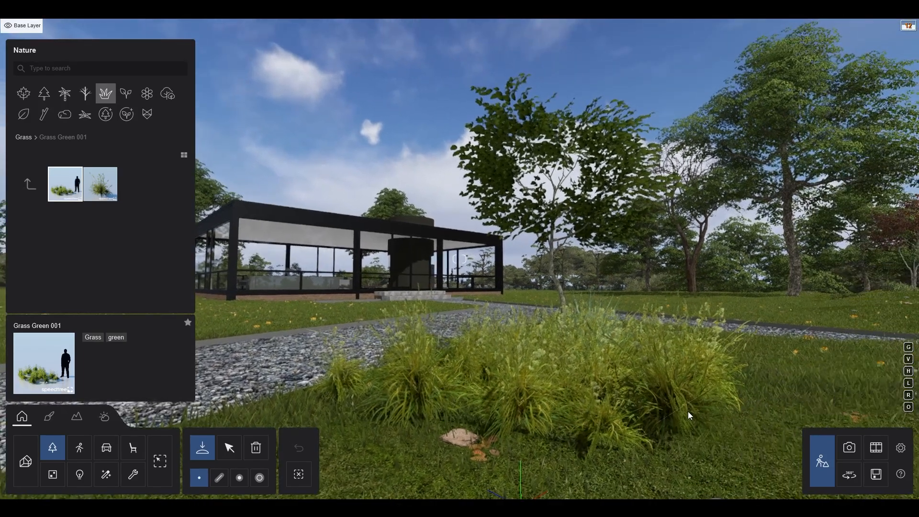
Place one Agave 001 from the fine-detail plants on the lawn beside the green grass clump, and end the placement
{"action": "left_click", "coordinate": [107, 118]}
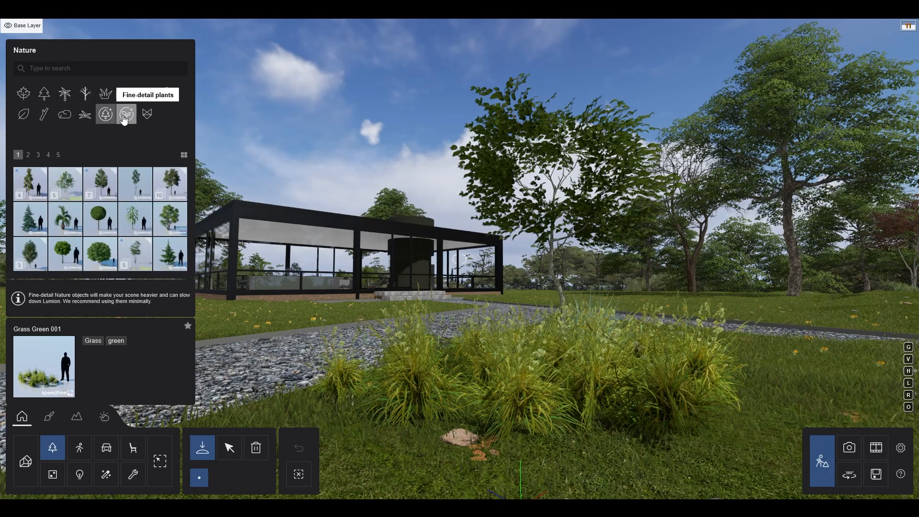
{"action": "left_click", "coordinate": [126, 117]}
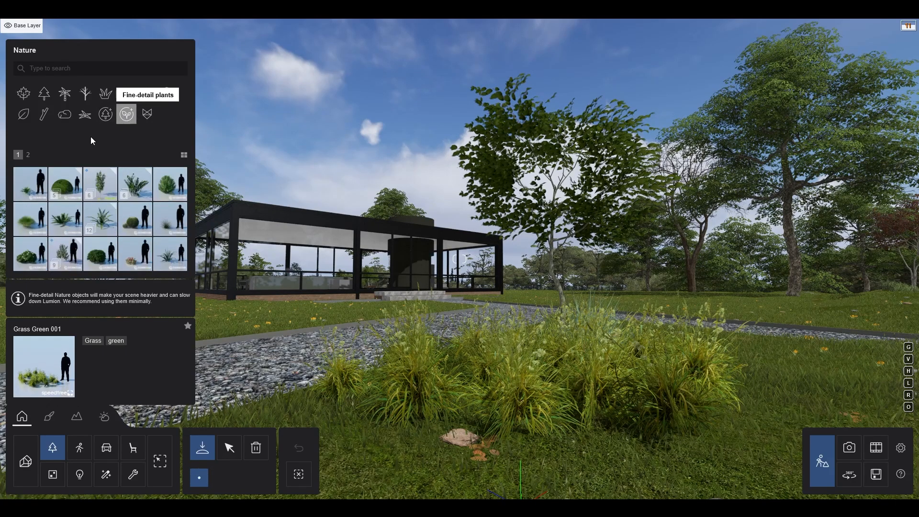
{"action": "left_click", "coordinate": [31, 183]}
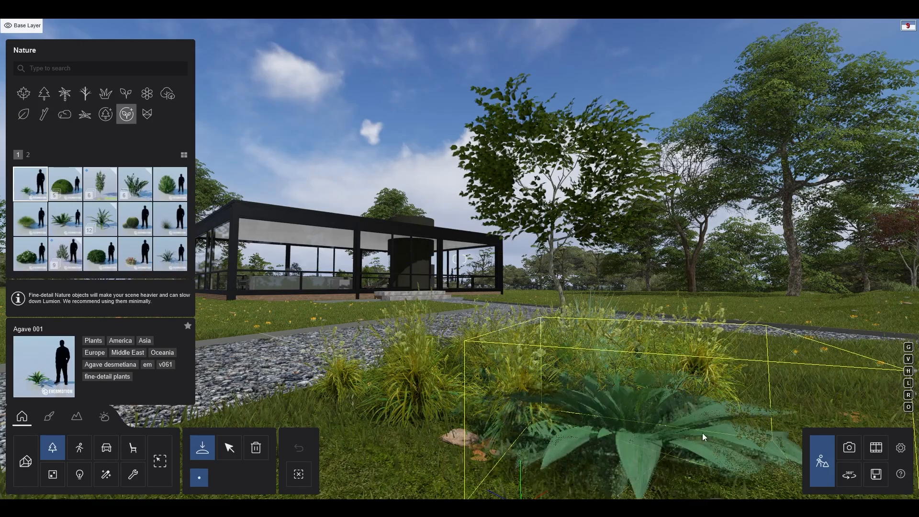
{"action": "left_click", "coordinate": [791, 403]}
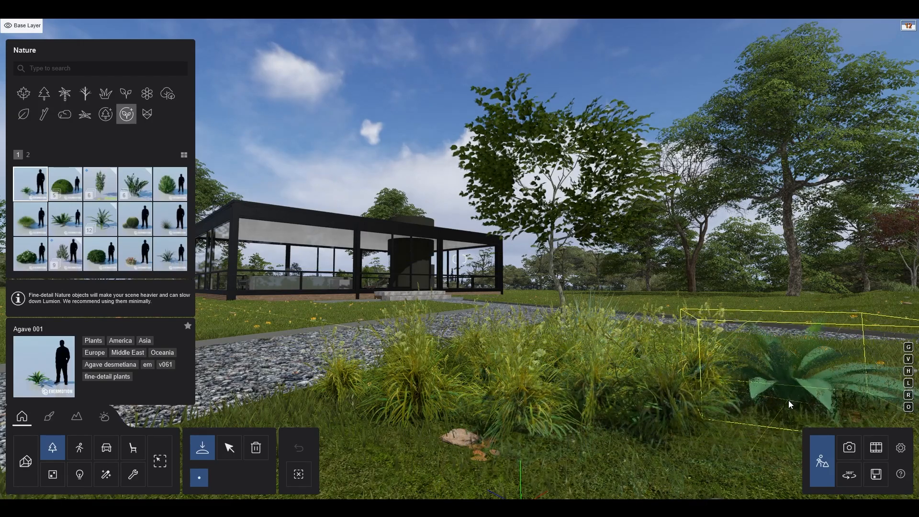
{"action": "left_click", "coordinate": [758, 418]}
{"action": "key", "text": "d"}
{"action": "right_click_drag", "start_coordinate": [756, 416], "coordinate": [680, 404]}
{"action": "key", "text": "Escape"}
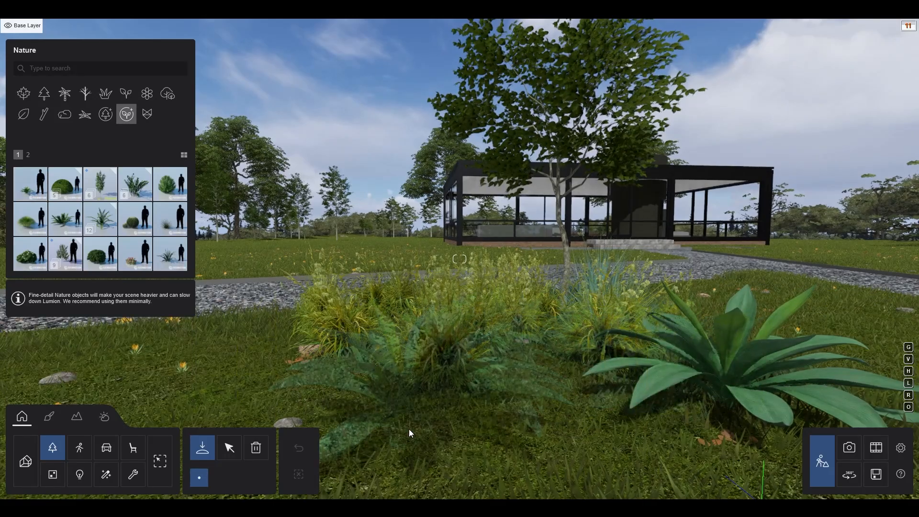
Look through the People and Animals, Transport, Objects, Lights, Effects and Utilities libraries, and return to the Nature library
{"action": "left_click", "coordinate": [79, 449]}
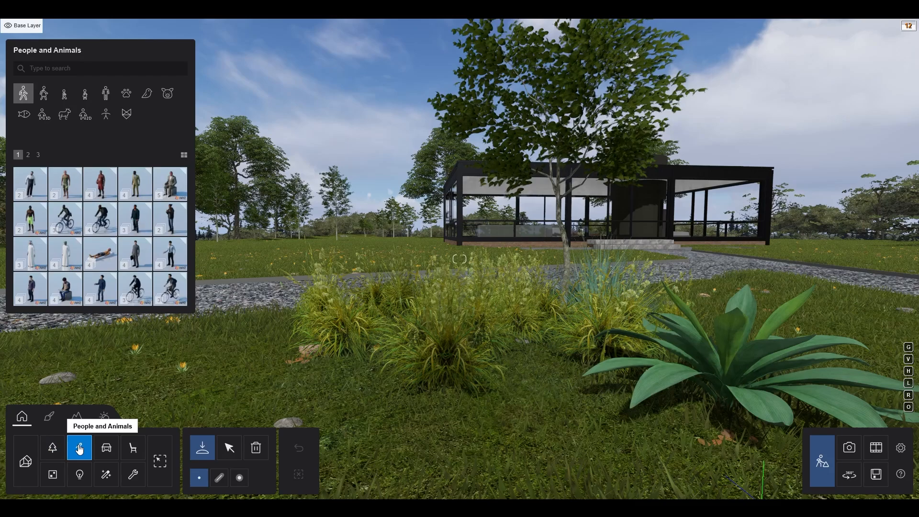
{"action": "left_click", "coordinate": [104, 450]}
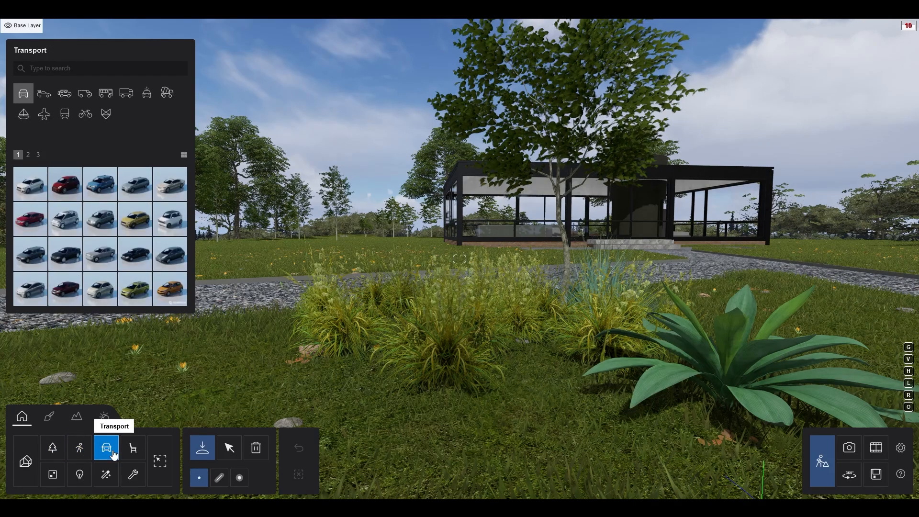
{"action": "left_click", "coordinate": [133, 454]}
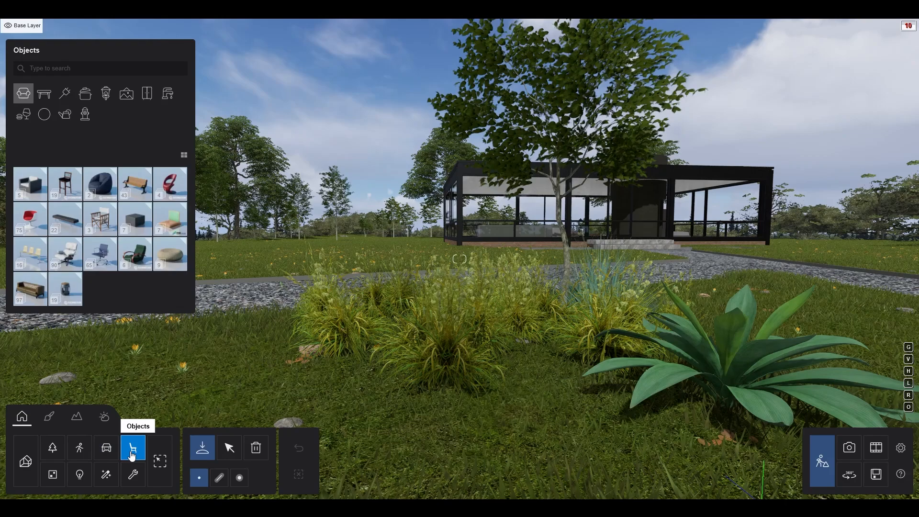
{"action": "left_click", "coordinate": [53, 475]}
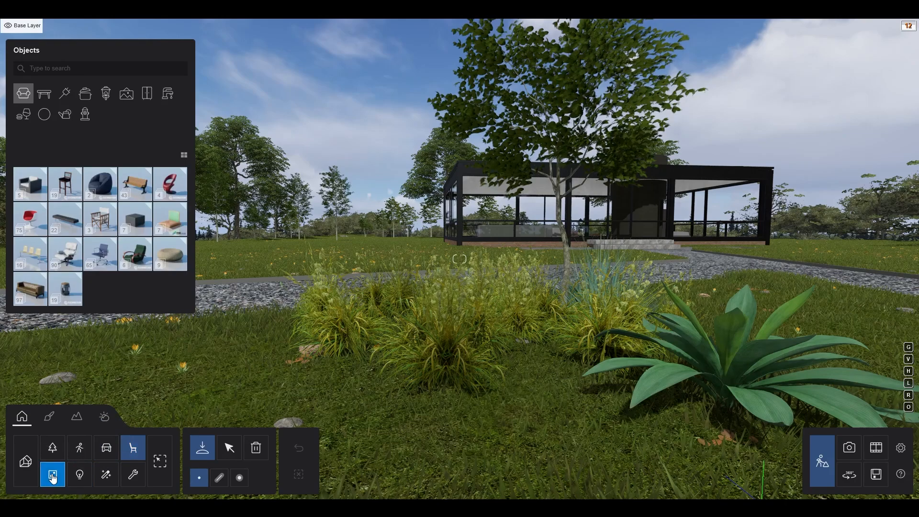
{"action": "left_click", "coordinate": [86, 479]}
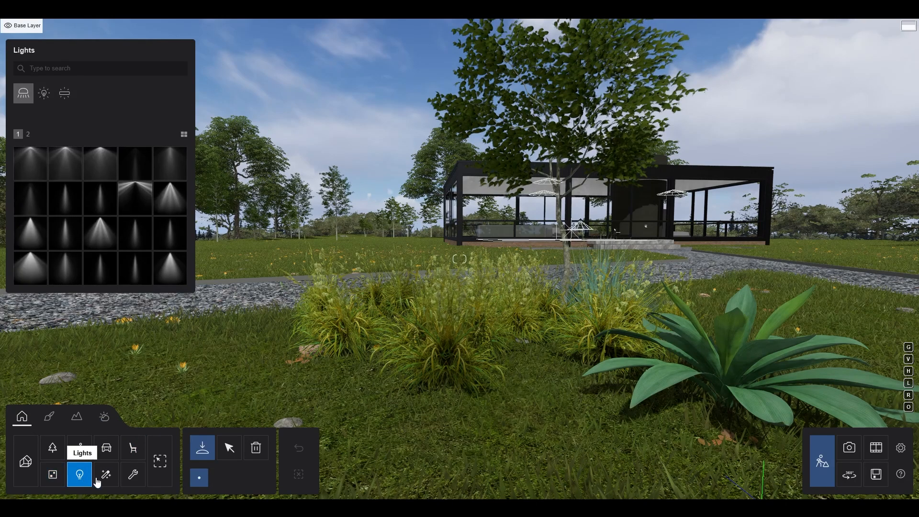
{"action": "left_click", "coordinate": [106, 477]}
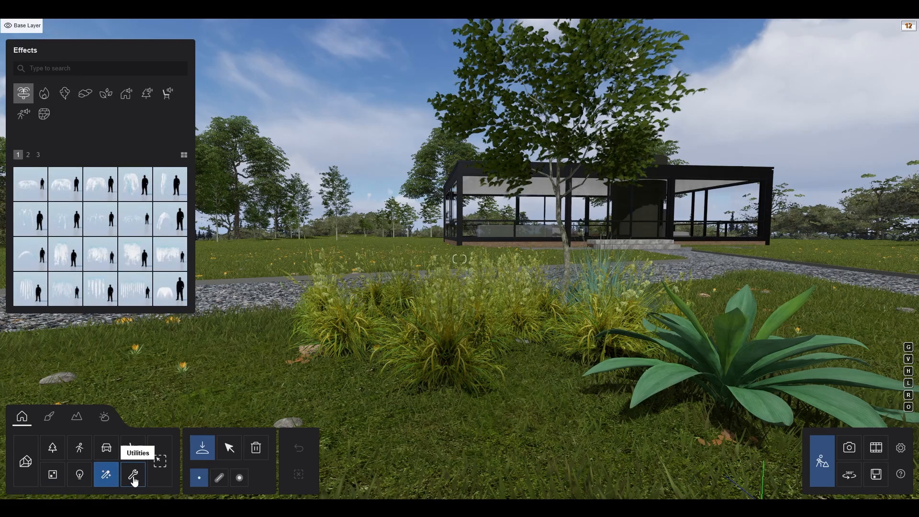
{"action": "left_click", "coordinate": [137, 481]}
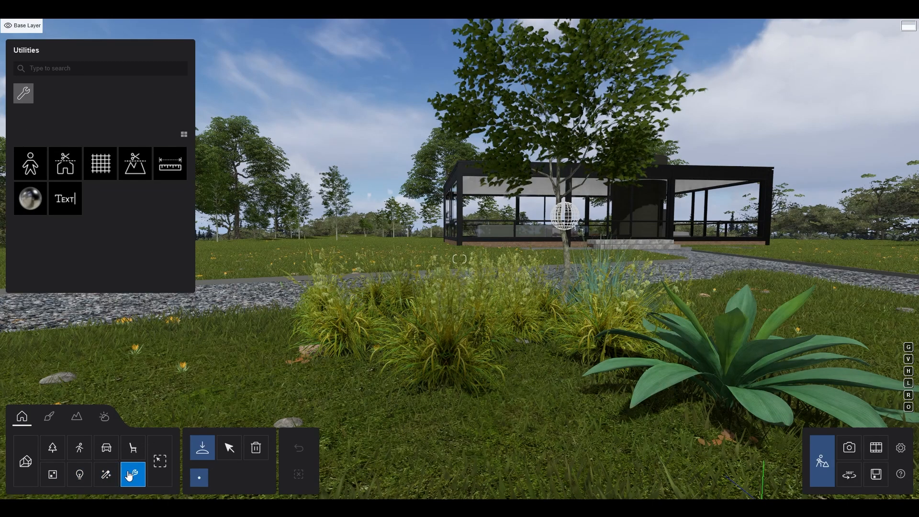
{"action": "left_click", "coordinate": [55, 448]}
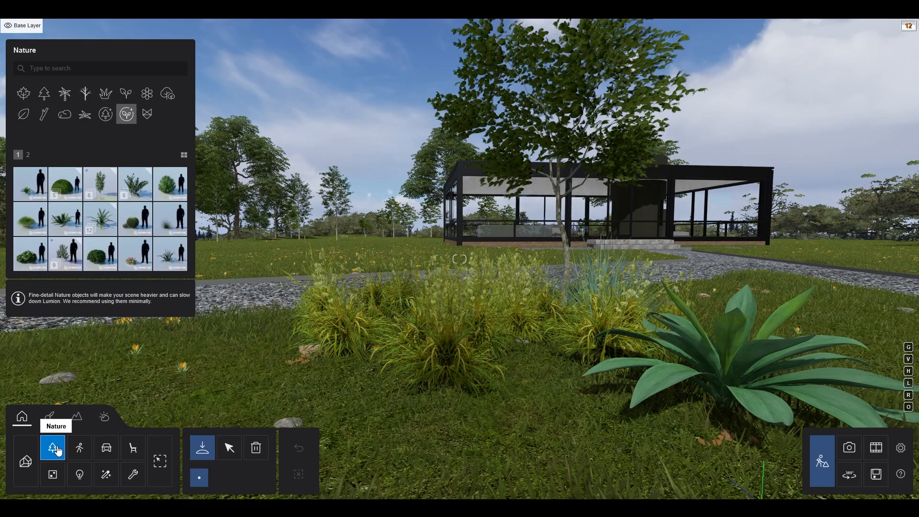
{"action": "left_click", "coordinate": [25, 98]}
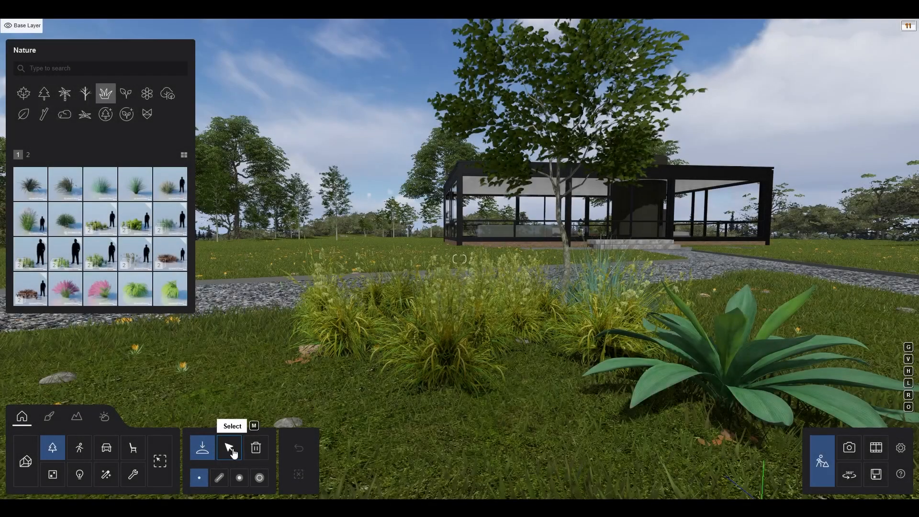
Switch to selection mode, select the agave and focus the camera on it
{"action": "left_click", "coordinate": [232, 450]}
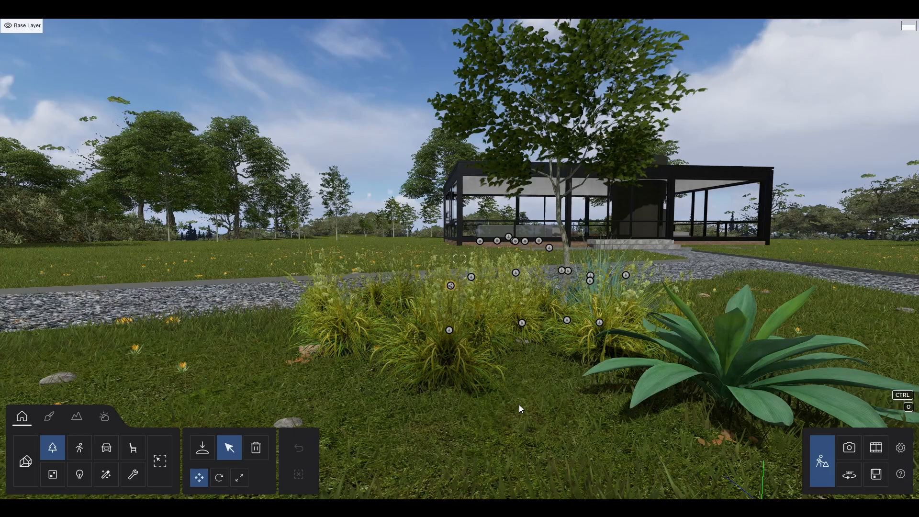
{"action": "right_click_drag", "start_coordinate": [520, 405], "coordinate": [519, 405]}
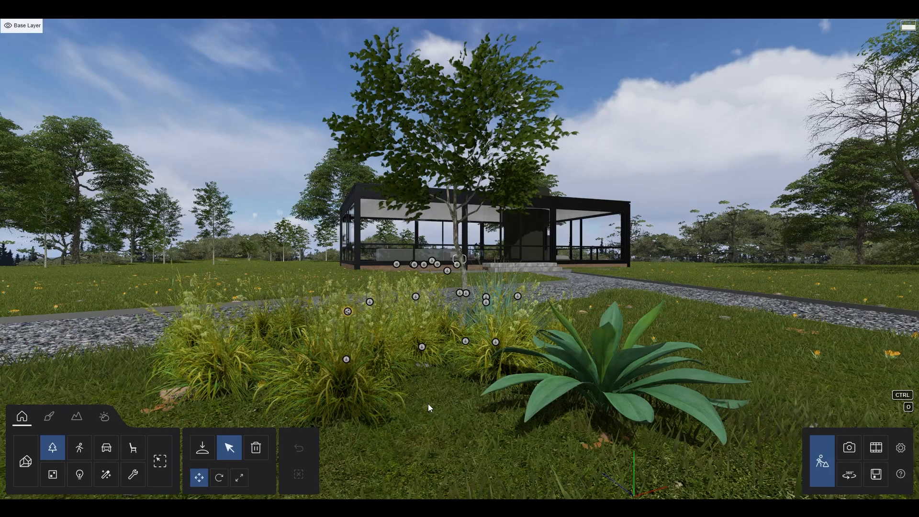
{"action": "left_click", "coordinate": [423, 348]}
{"action": "left_click", "coordinate": [346, 360]}
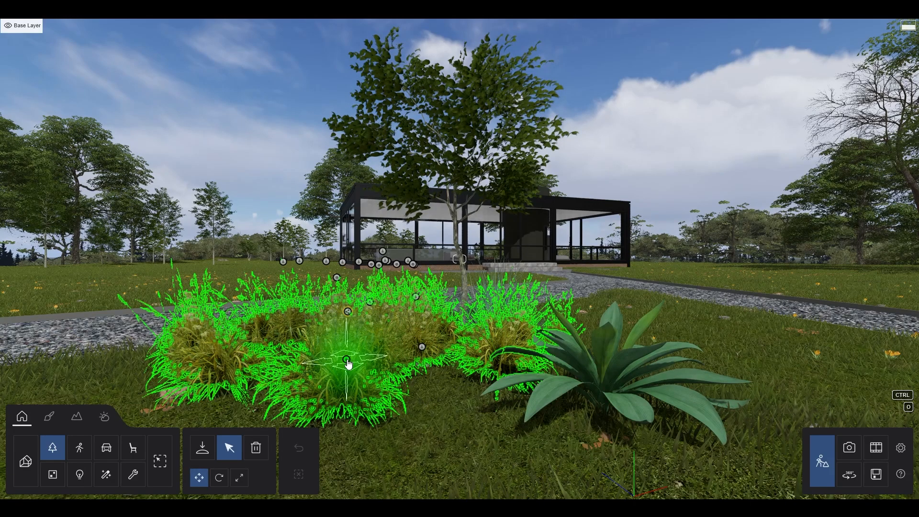
{"action": "left_click", "coordinate": [624, 384]}
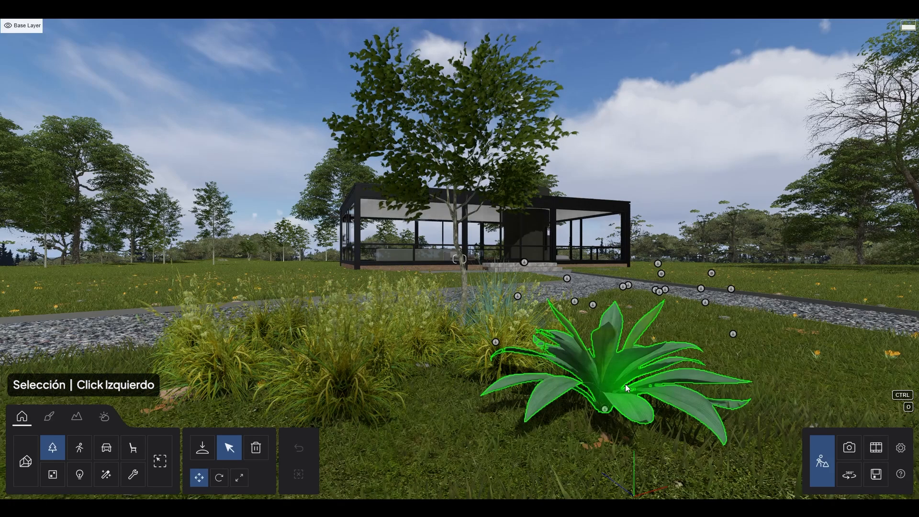
{"action": "double_click", "coordinate": [623, 383]}
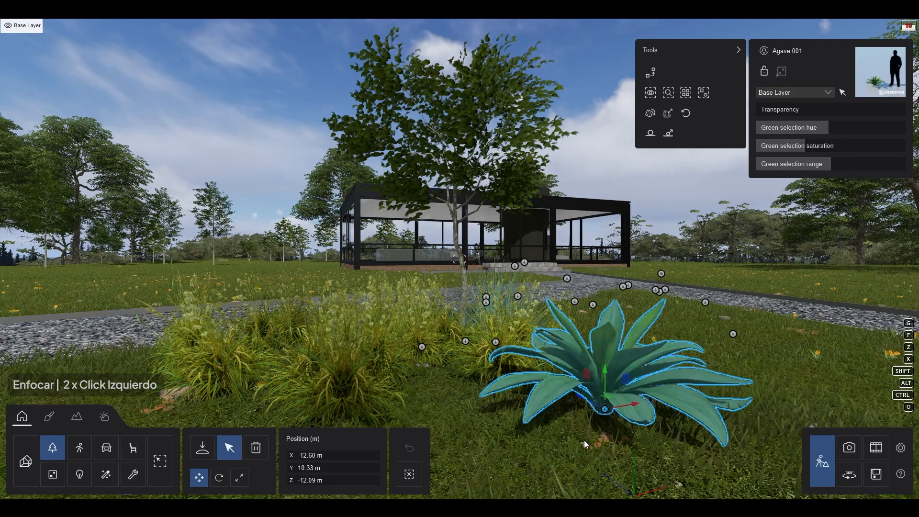
{"action": "double_click", "coordinate": [606, 411]}
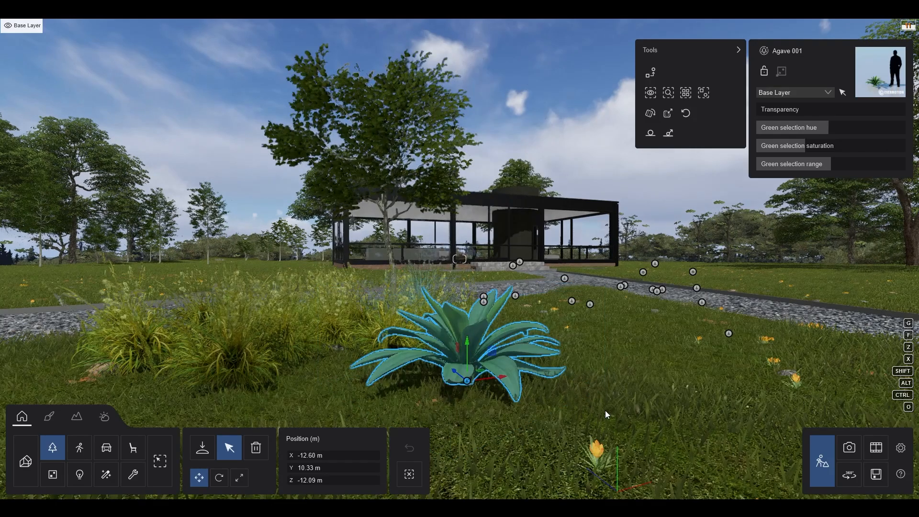
Add the Blue Fescue, beech tree, mondo grass and green grass clump to the agave selection one by one, and clear the selection
{"action": "left_click", "coordinate": [371, 356], "text": "ctrl"}
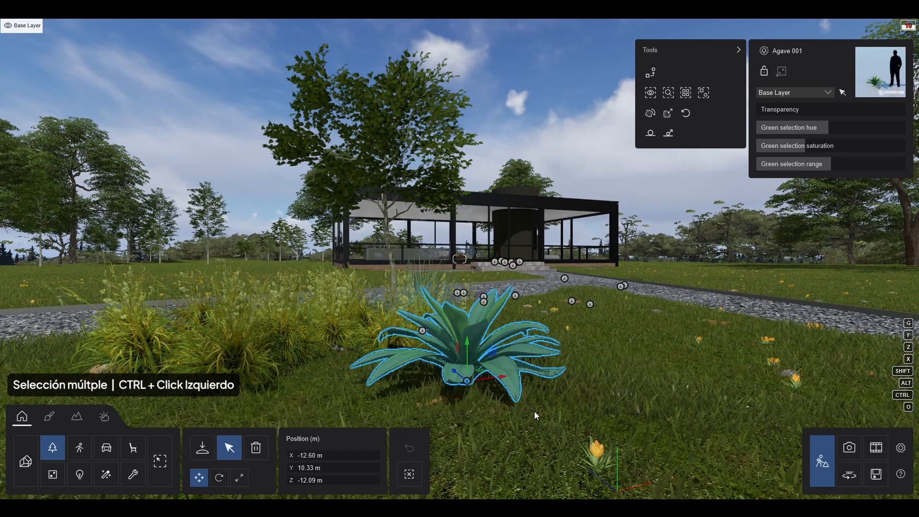
{"action": "key", "text": "q"}
{"action": "right_click_drag", "start_coordinate": [539, 419], "coordinate": [584, 424]}
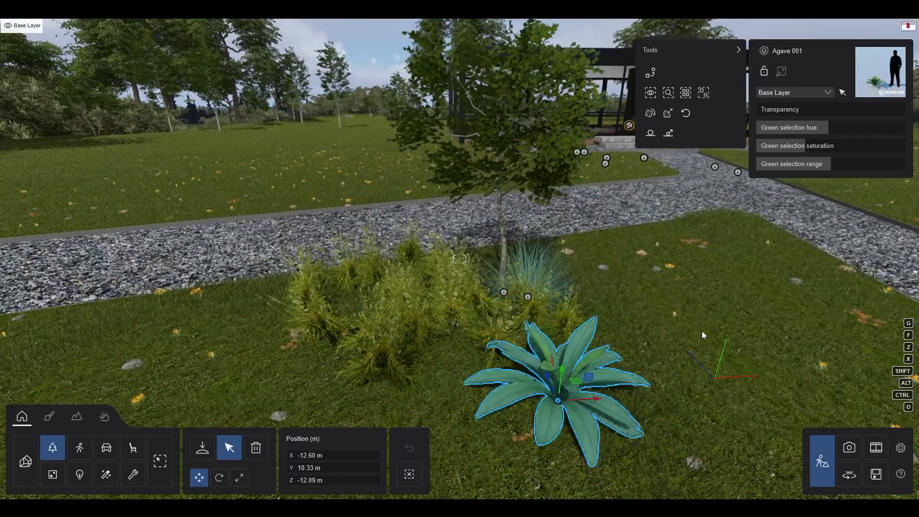
{"action": "left_click", "coordinate": [528, 297], "text": "ctrl"}
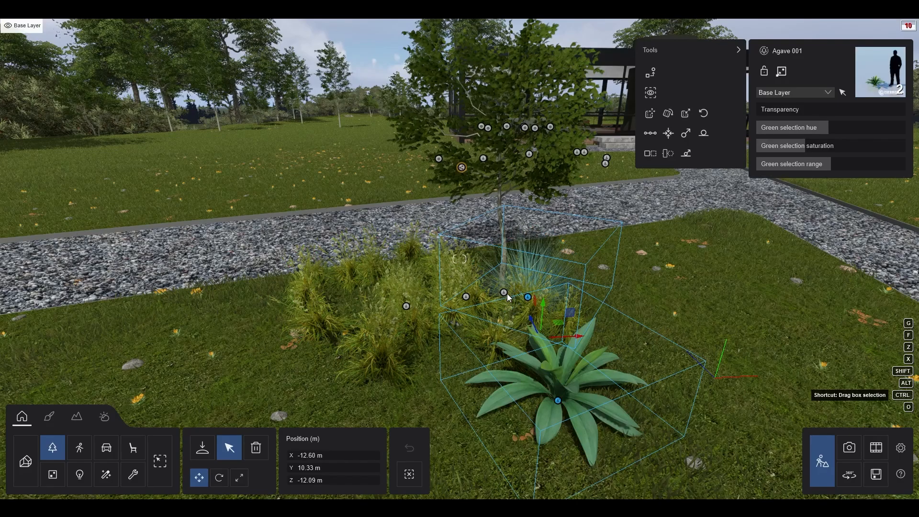
{"action": "left_click", "coordinate": [504, 292], "text": "ctrl"}
{"action": "left_click", "coordinate": [467, 301], "text": "ctrl"}
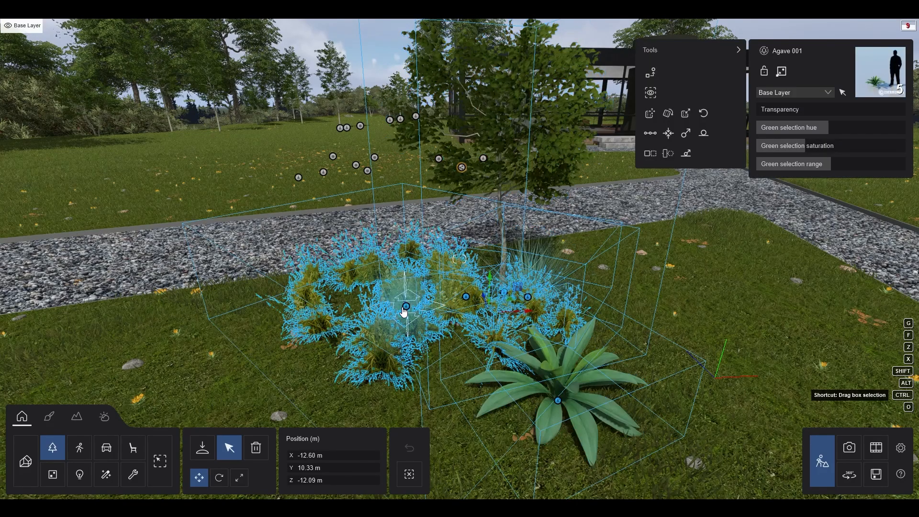
{"action": "left_click", "coordinate": [740, 333], "text": "ctrl"}
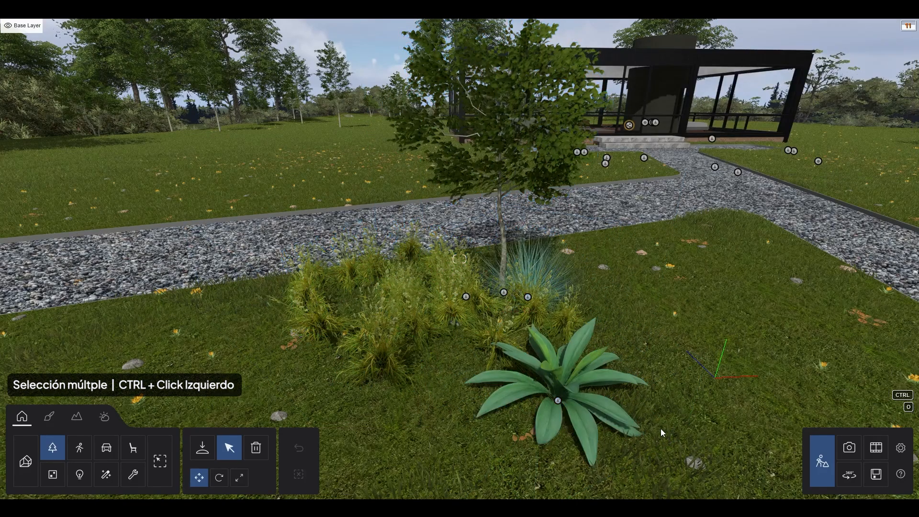
Box-select the beech tree with all the plants around it and deselect everything, then repeat the box selection and clear it
{"action": "left_click_drag", "start_coordinate": [662, 469], "coordinate": [364, 278], "text": "ctrl"}
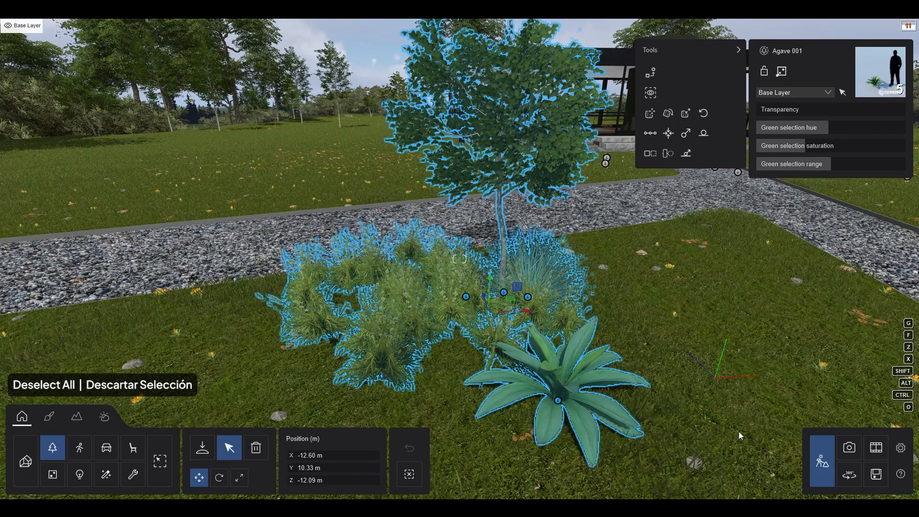
{"action": "left_click", "coordinate": [406, 476]}
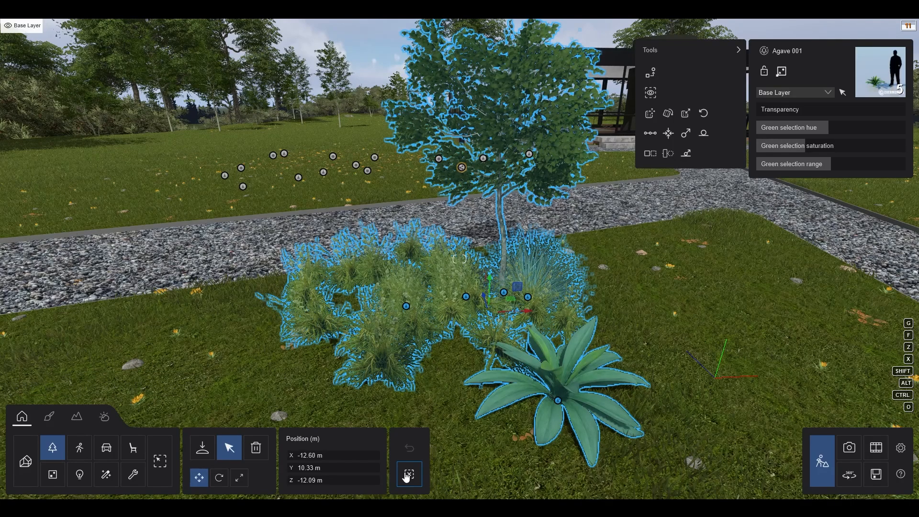
{"action": "left_click", "coordinate": [407, 476]}
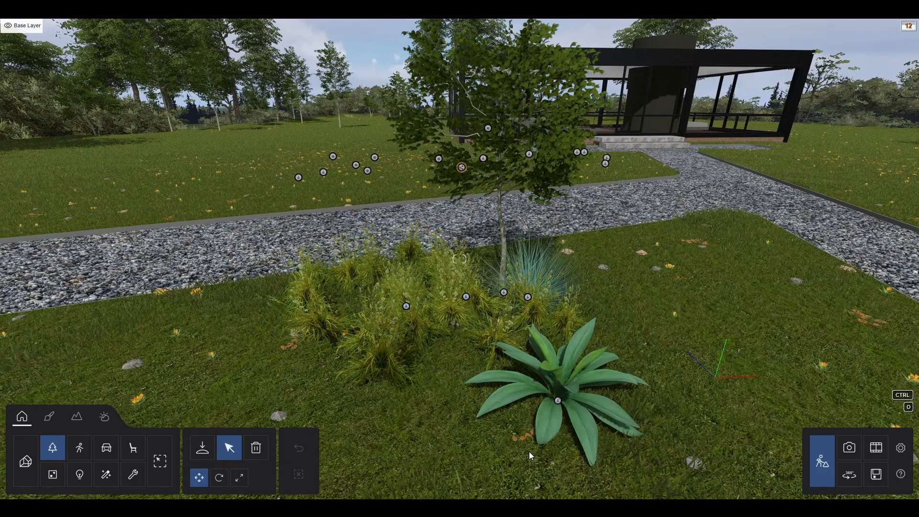
{"action": "left_click_drag", "start_coordinate": [685, 437], "coordinate": [384, 277], "text": "ctrl"}
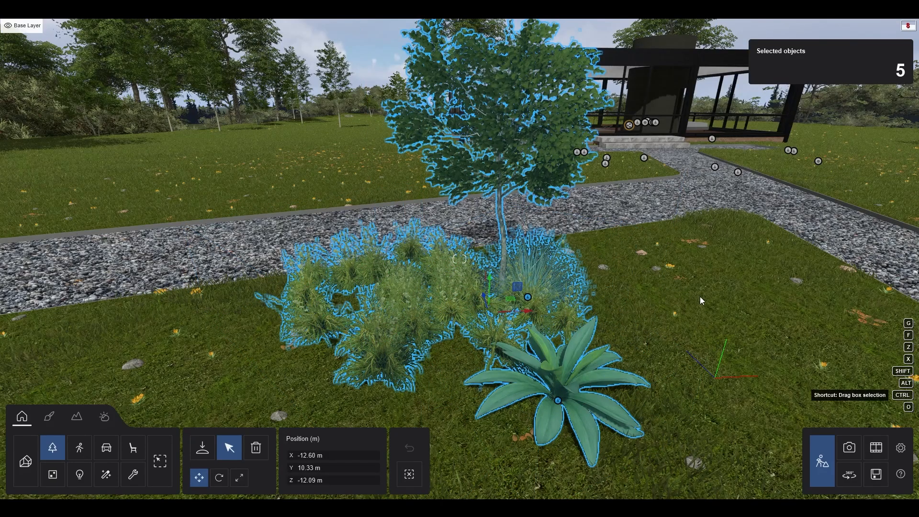
{"action": "left_click", "coordinate": [700, 297], "text": "ctrl"}
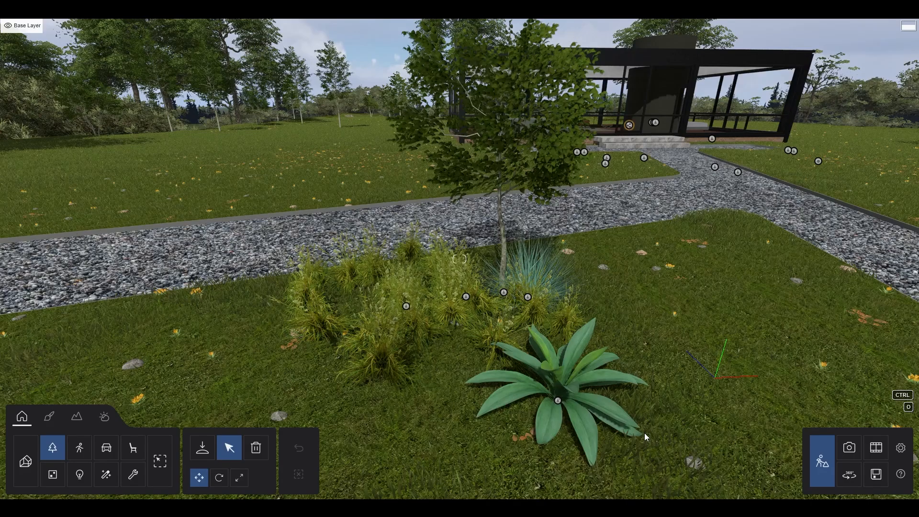
Box-select the agave, beech tree, Blue Fescue and mondo grass without the green grass clump, and check their layer list
{"action": "left_click_drag", "start_coordinate": [648, 443], "coordinate": [446, 293], "text": "ctrl"}
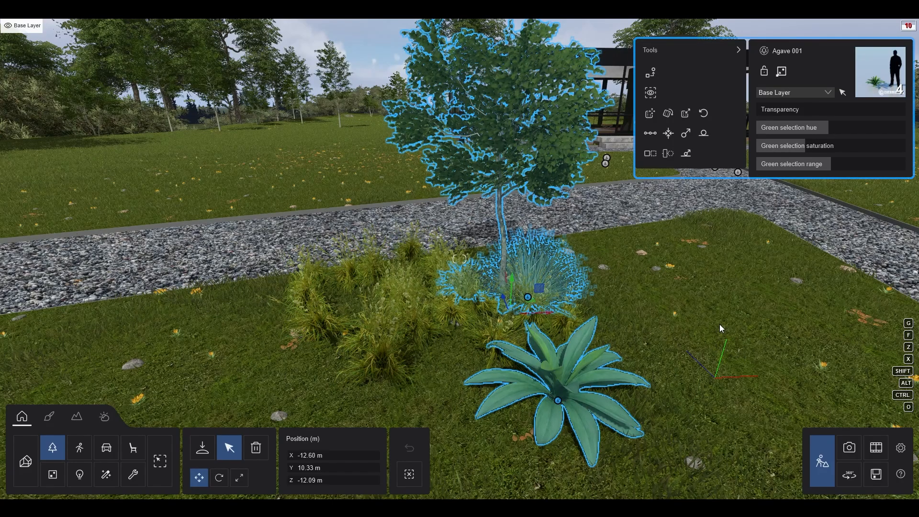
{"action": "left_click", "coordinate": [829, 93]}
{"action": "left_click", "coordinate": [829, 94]}
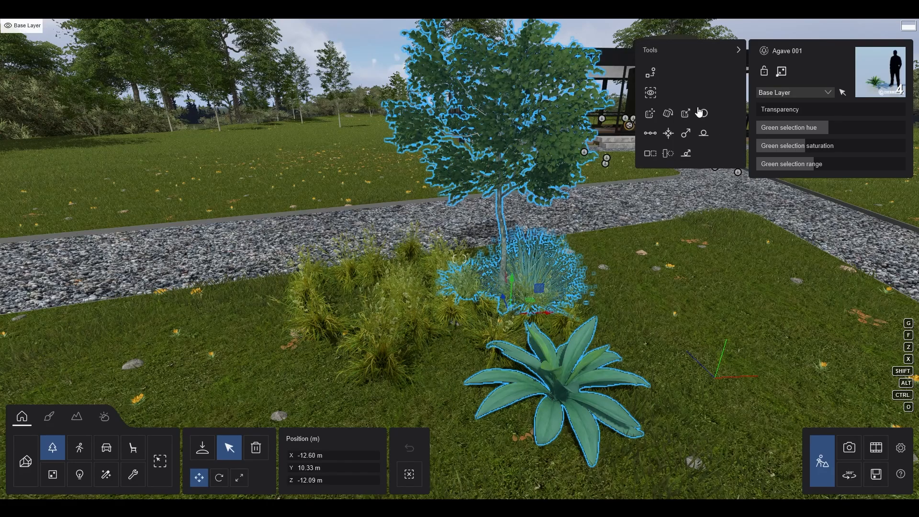
Open the Replace selection tool for the four selected plants, leave it without choosing a replacement and clear the selection
{"action": "left_click", "coordinate": [652, 73]}
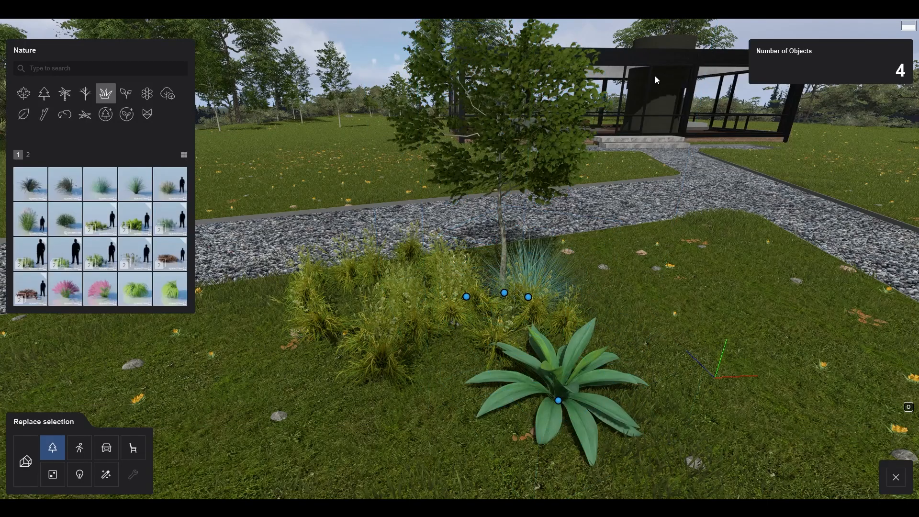
{"action": "left_click", "coordinate": [896, 477]}
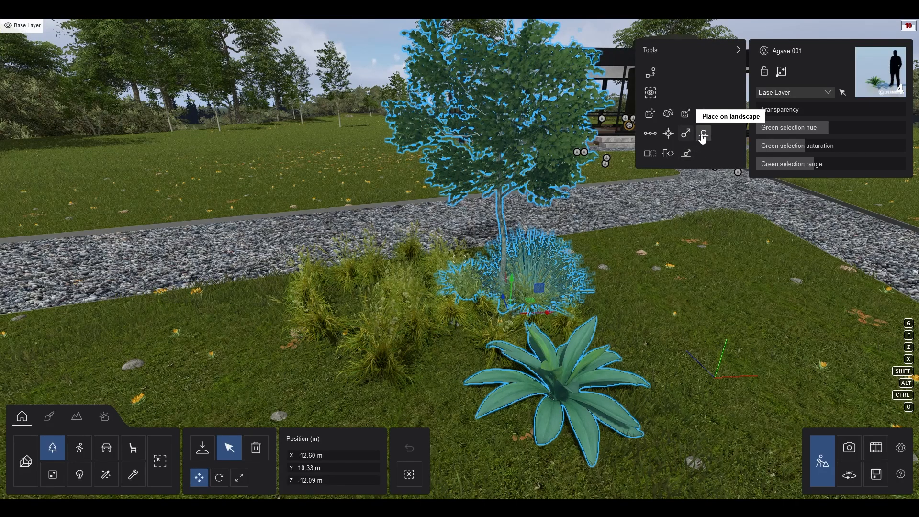
{"action": "left_click", "coordinate": [738, 295]}
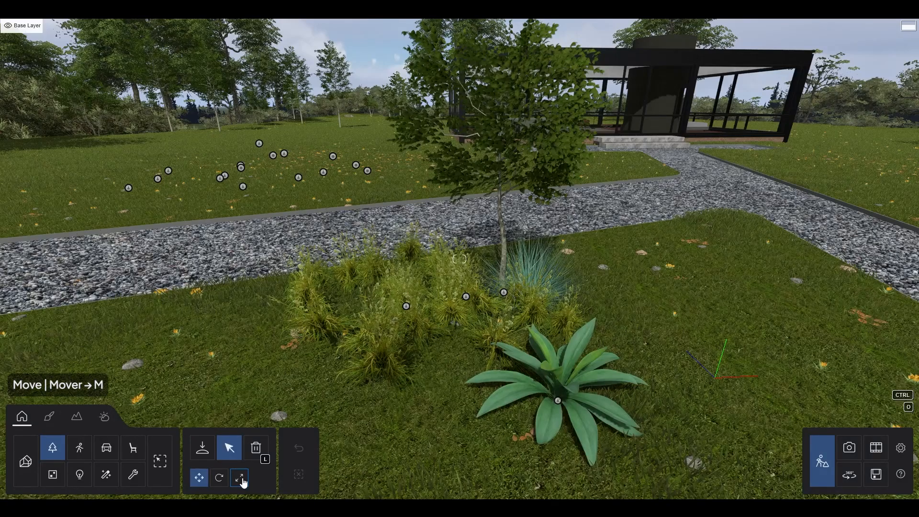
Select the agave and move it across the lawn, along X to about -13.29 m and along Z to about -12.15 m
{"action": "left_click", "coordinate": [559, 402]}
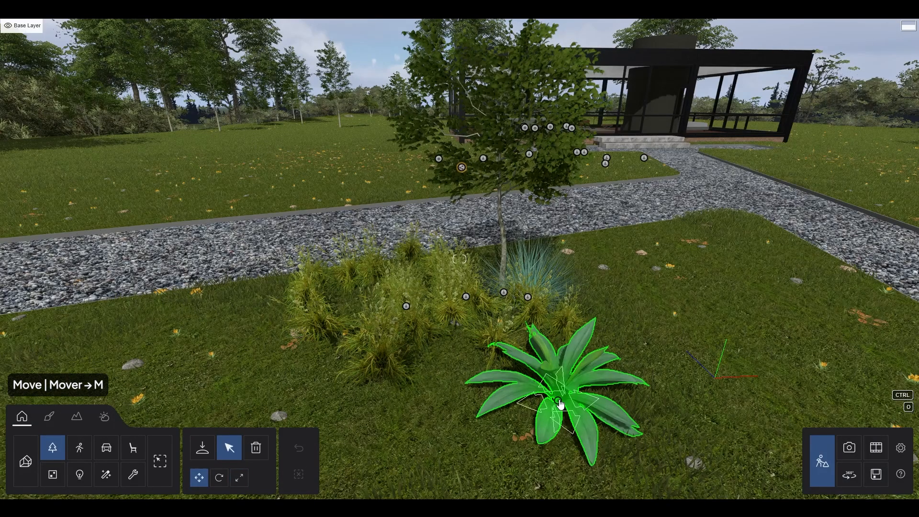
{"action": "left_click", "coordinate": [560, 405]}
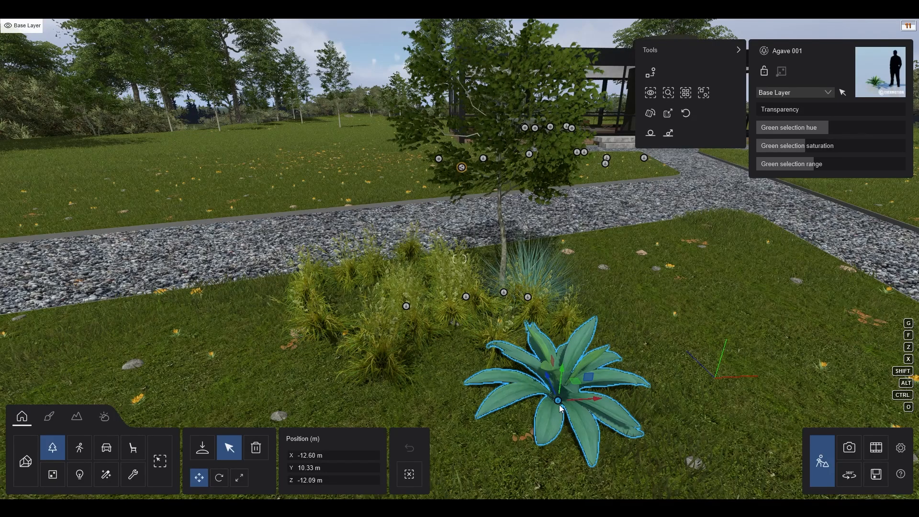
{"action": "left_click_drag", "start_coordinate": [560, 405], "coordinate": [314, 423]}
{"action": "right_click_drag", "start_coordinate": [319, 418], "coordinate": [431, 380]}
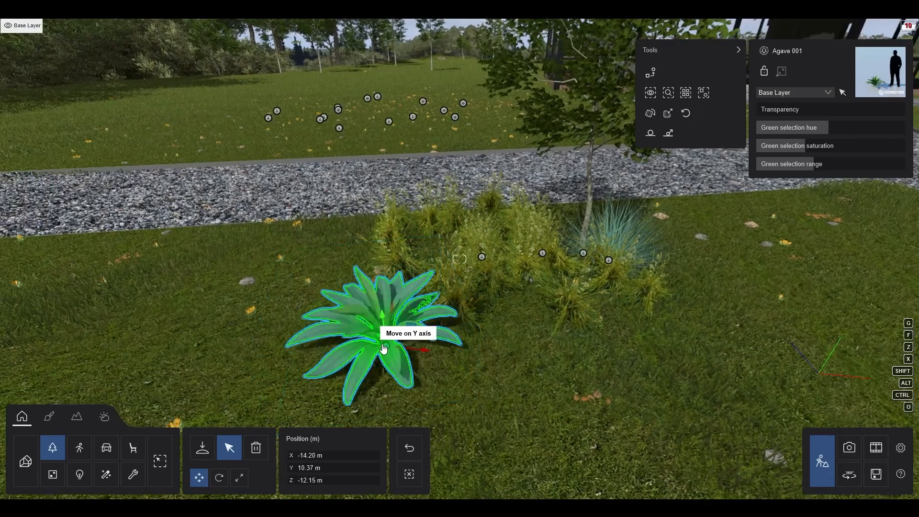
{"action": "left_click_drag", "start_coordinate": [384, 345], "coordinate": [430, 346]}
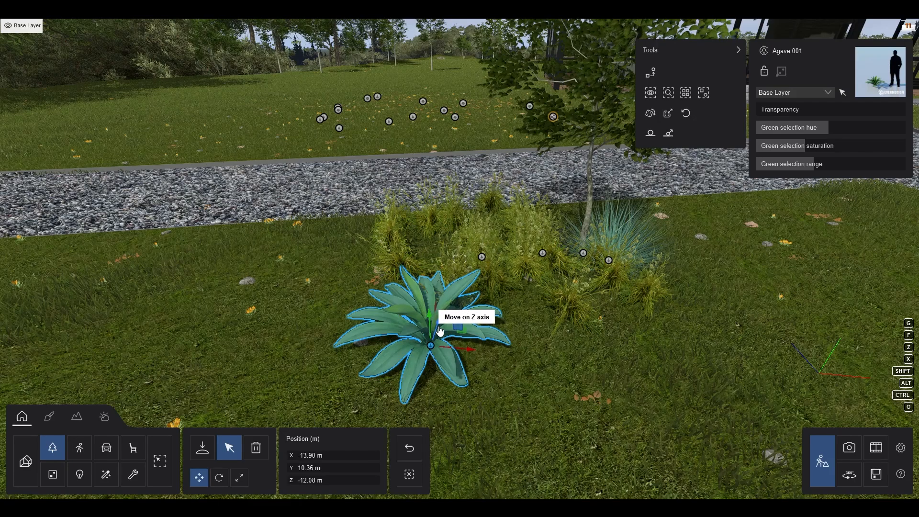
{"action": "left_click_drag", "start_coordinate": [470, 355], "coordinate": [561, 376]}
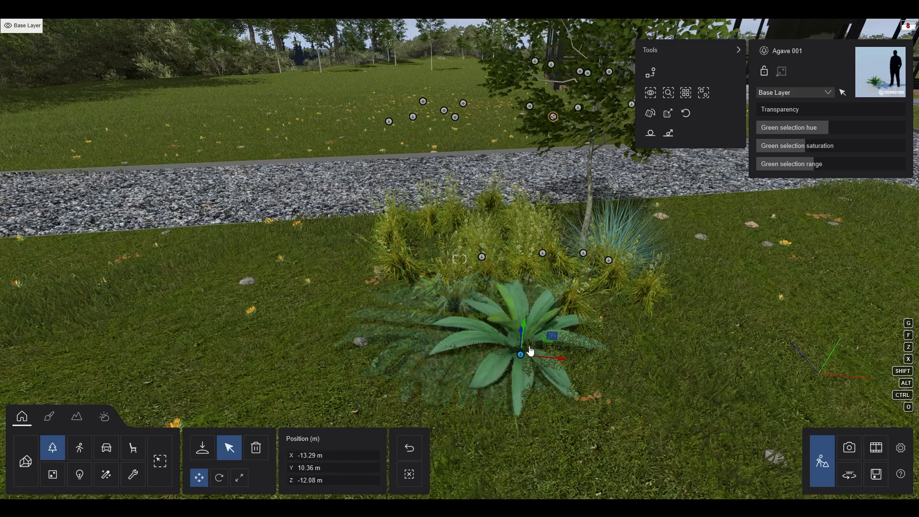
{"action": "left_click_drag", "start_coordinate": [520, 334], "coordinate": [495, 351]}
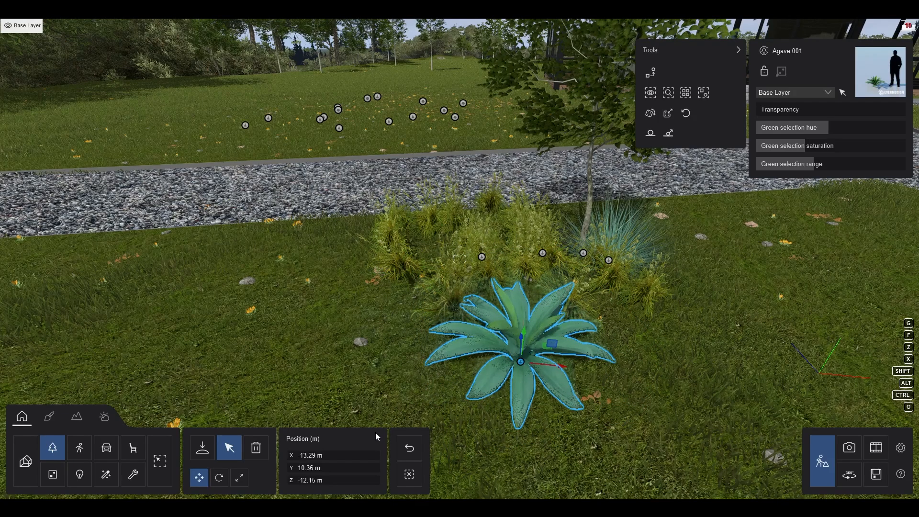
Set the agave's X position to exactly -14 m, and change it to -13 m
{"action": "left_click", "coordinate": [296, 456]}
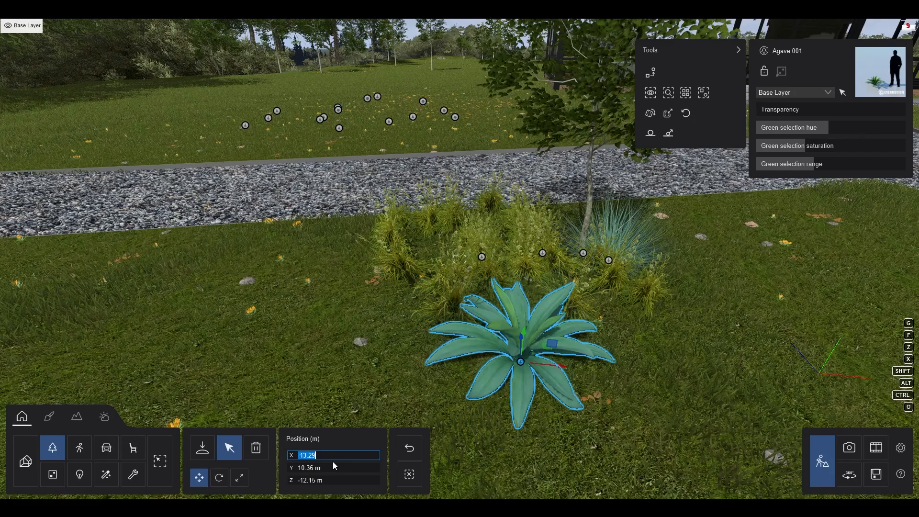
{"action": "type", "text": "-14"}
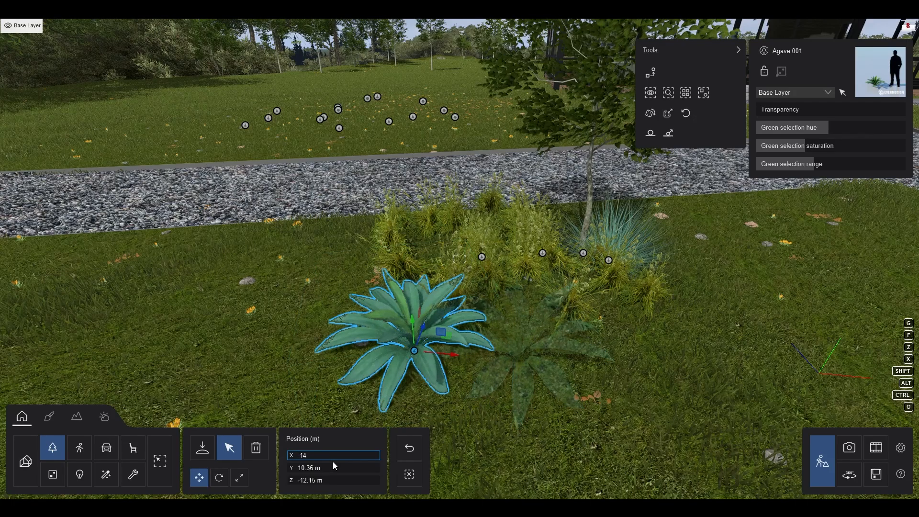
{"action": "left_click", "coordinate": [330, 468]}
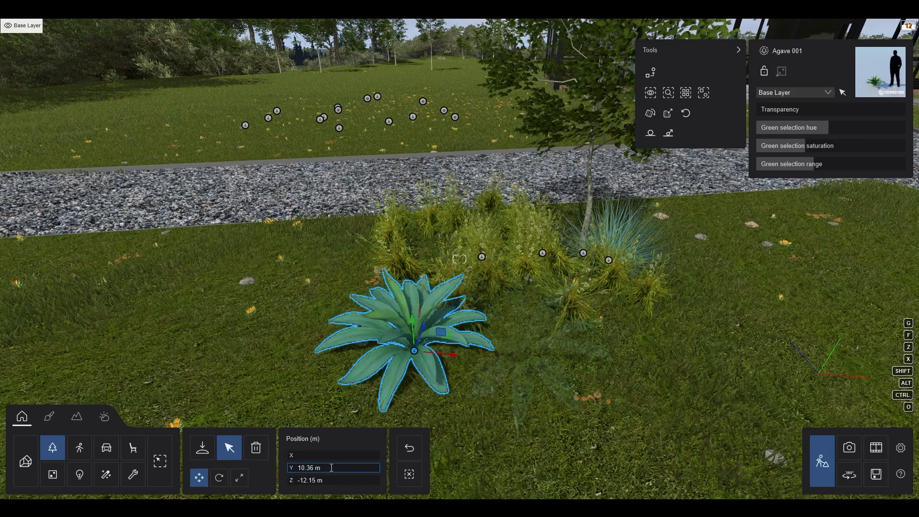
{"action": "left_click", "coordinate": [297, 454]}
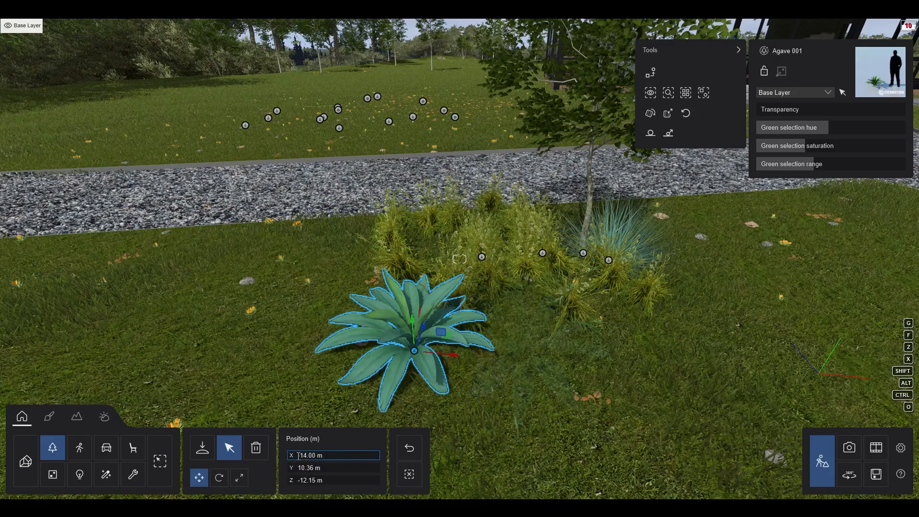
{"action": "type", "text": "-13"}
{"action": "key", "text": "Return"}
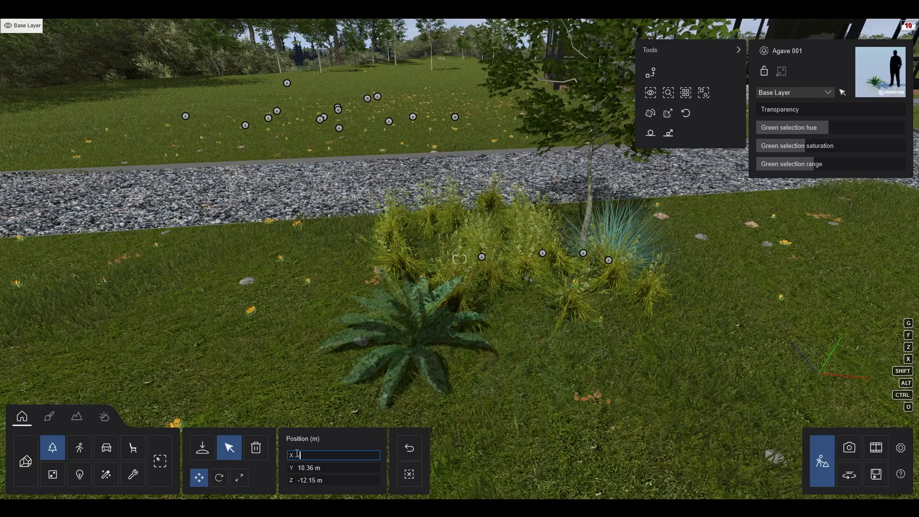
Duplicate the agave along X to about -14.19 m, and place another copy in front at about X -13.56 m, Z -12.72 m
{"action": "right_click_drag", "start_coordinate": [717, 347], "coordinate": [703, 398]}
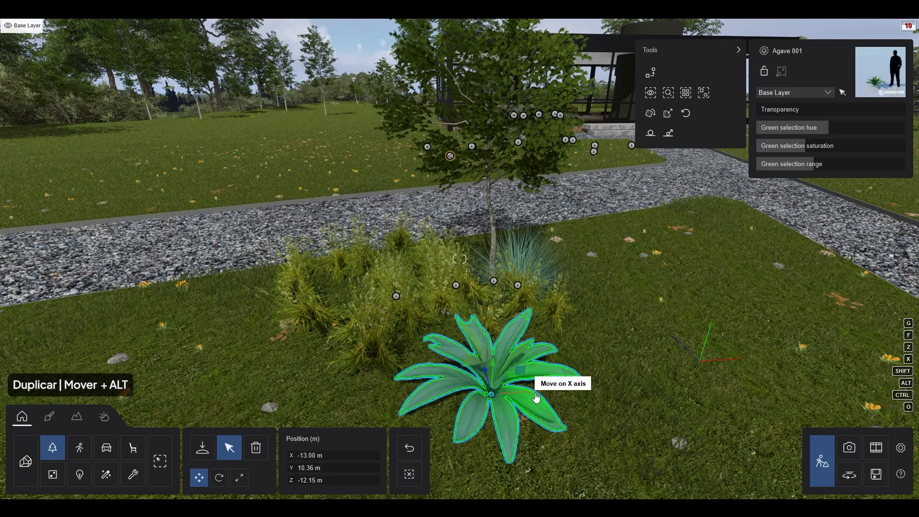
{"action": "left_click_drag", "start_coordinate": [536, 398], "coordinate": [402, 369], "text": "alt"}
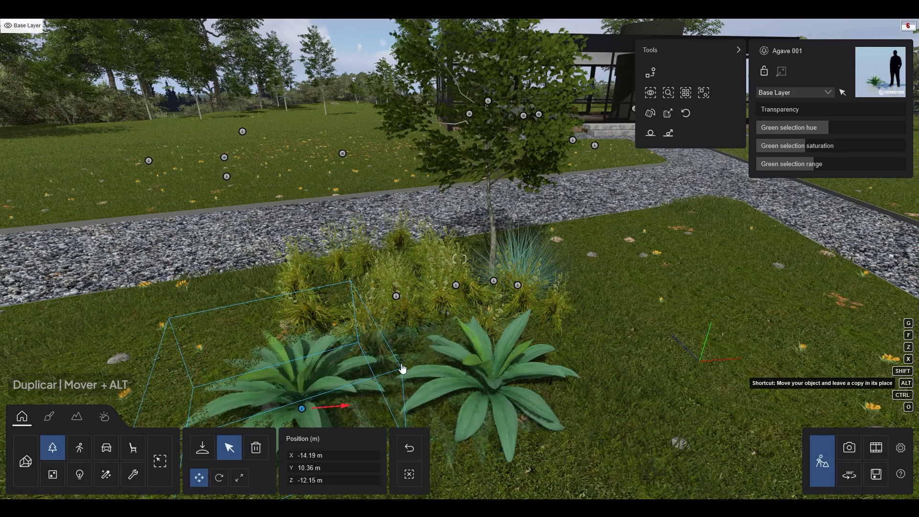
{"action": "right_click_drag", "start_coordinate": [402, 369], "coordinate": [426, 346]}
{"action": "left_click_drag", "start_coordinate": [430, 342], "coordinate": [524, 365], "text": "alt"}
{"action": "left_click_drag", "start_coordinate": [492, 328], "coordinate": [484, 401]}
Switch to the rotate tool and turn the front agave copy around its vertical axis
{"action": "right_click_drag", "start_coordinate": [582, 383], "coordinate": [653, 425]}
{"action": "key", "text": "s"}
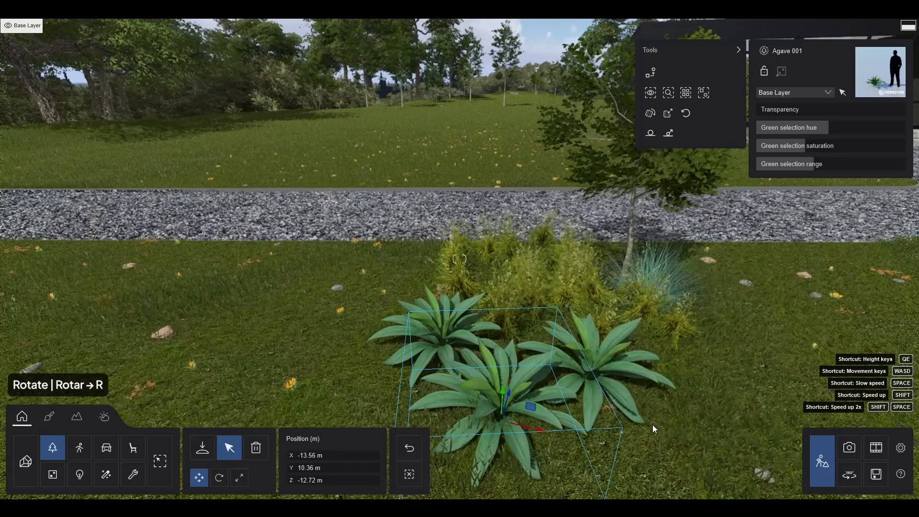
{"action": "left_click", "coordinate": [219, 478]}
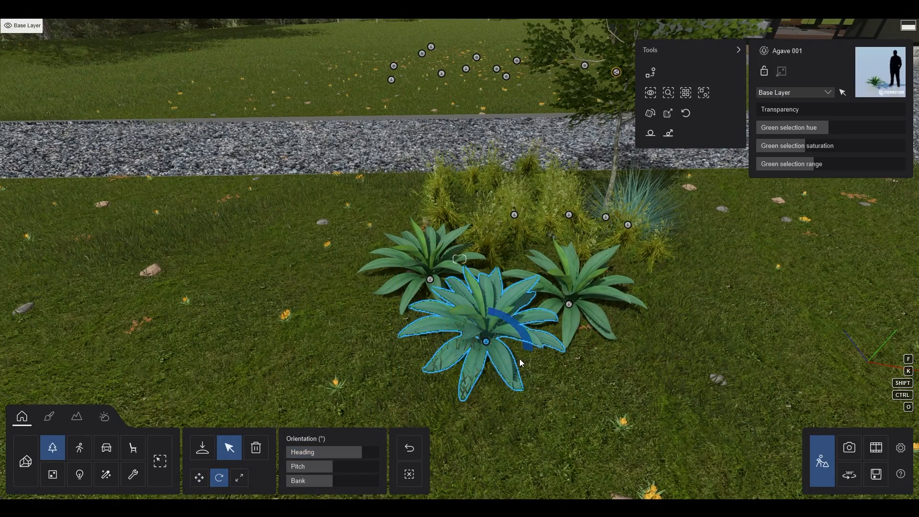
{"action": "right_click_drag", "start_coordinate": [472, 349], "coordinate": [464, 370]}
{"action": "key", "text": "w"}
{"action": "left_click_drag", "start_coordinate": [479, 357], "coordinate": [489, 381]}
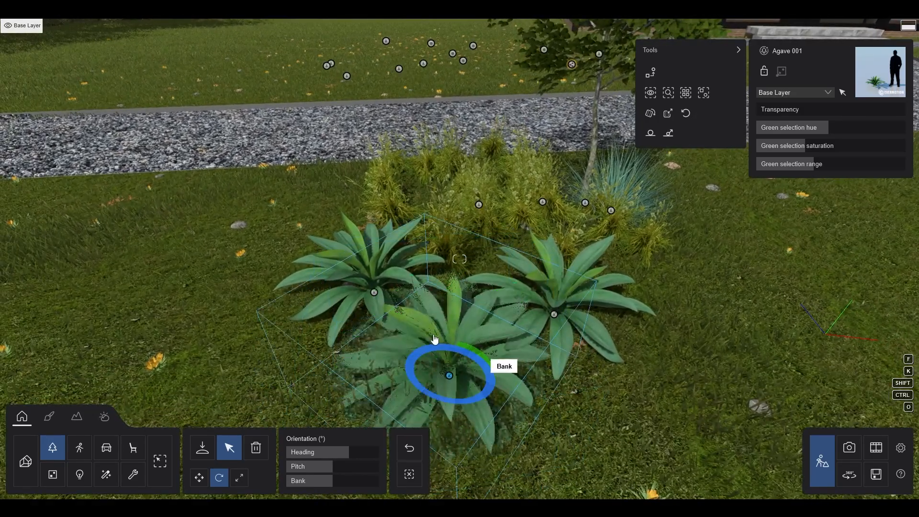
Select the first agave copy behind it, rotate it around its vertical axis and set its heading to about 35°
{"action": "left_click", "coordinate": [391, 280]}
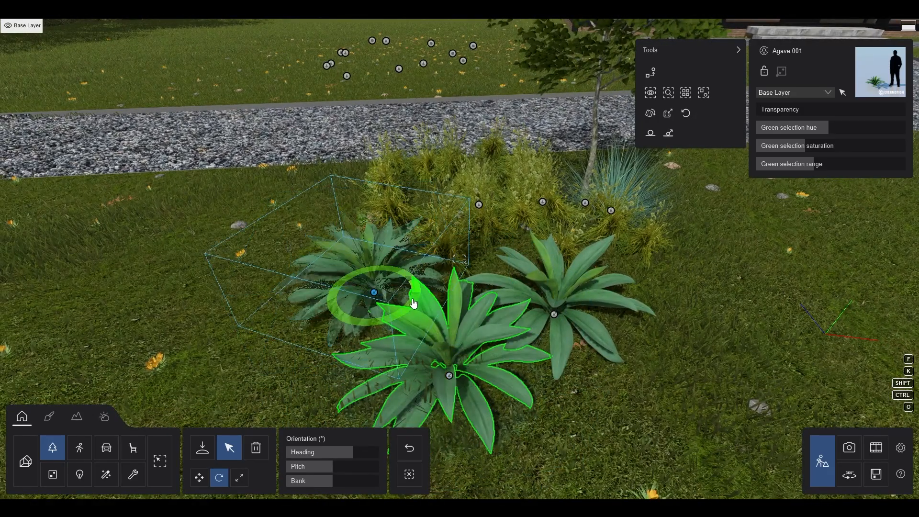
{"action": "left_click_drag", "start_coordinate": [414, 304], "coordinate": [422, 319]}
{"action": "right_click_drag", "start_coordinate": [776, 393], "coordinate": [741, 417]}
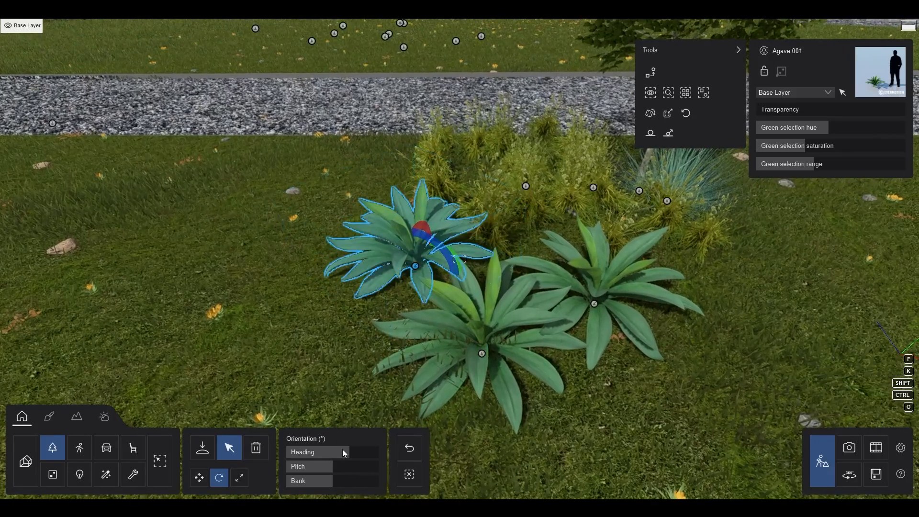
{"action": "left_click_drag", "start_coordinate": [344, 453], "coordinate": [472, 463]}
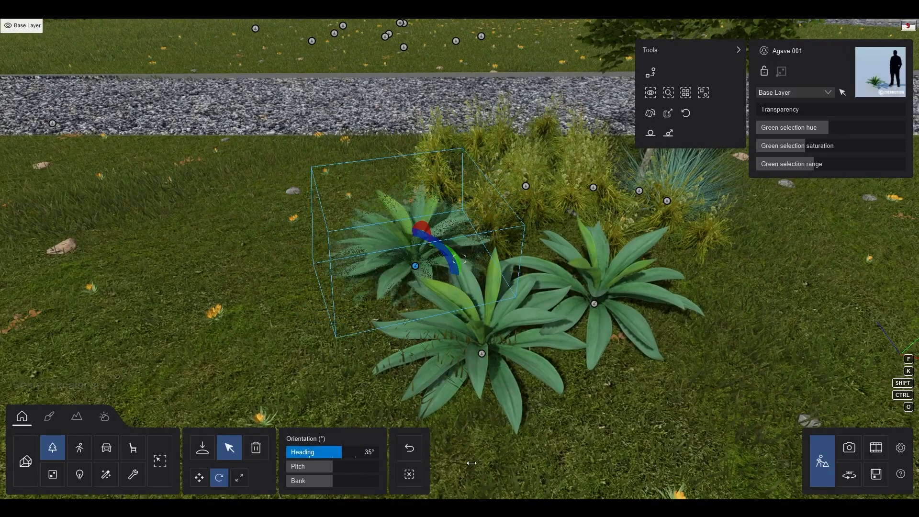
Switch to the scale tool, enlarge the first agave copy slightly and make the original agave a little smaller
{"action": "left_click", "coordinate": [241, 481]}
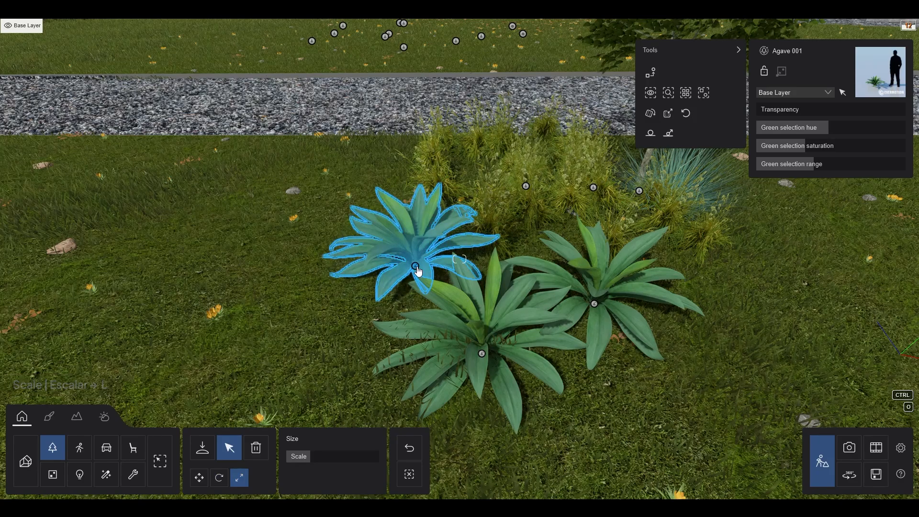
{"action": "mouse_move", "coordinate": [417, 270]}
{"action": "left_mouse_down"}
{"action": "mouse_move", "coordinate": [418, 281]}
{"action": "mouse_move", "coordinate": [421, 249]}
{"action": "mouse_move", "coordinate": [420, 260]}
{"action": "left_mouse_up"}
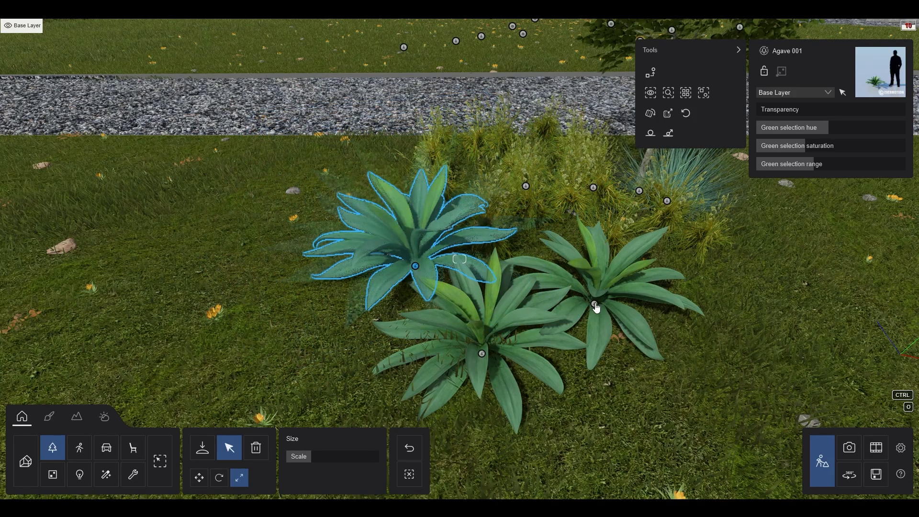
{"action": "left_click", "coordinate": [595, 307]}
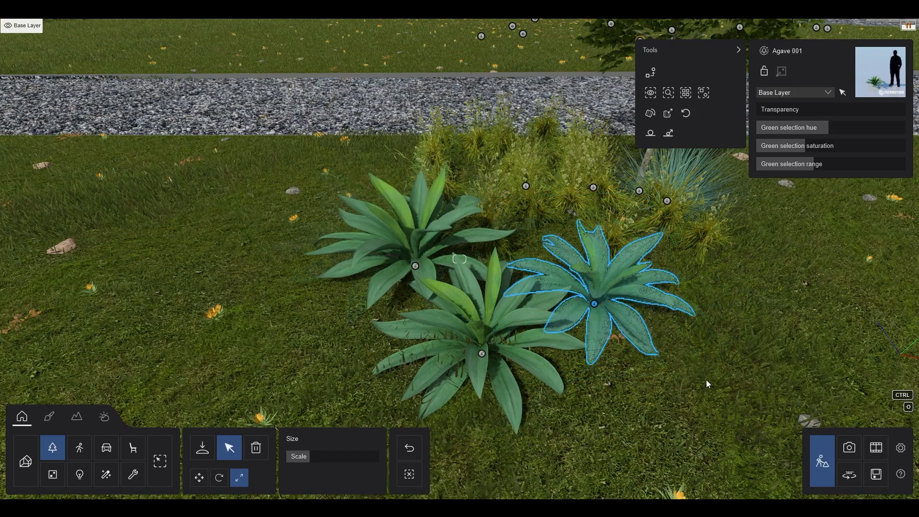
Switch to delete mode, mark the original agave and the front copy, and delete both together
{"action": "right_click_drag", "start_coordinate": [712, 403], "coordinate": [710, 402]}
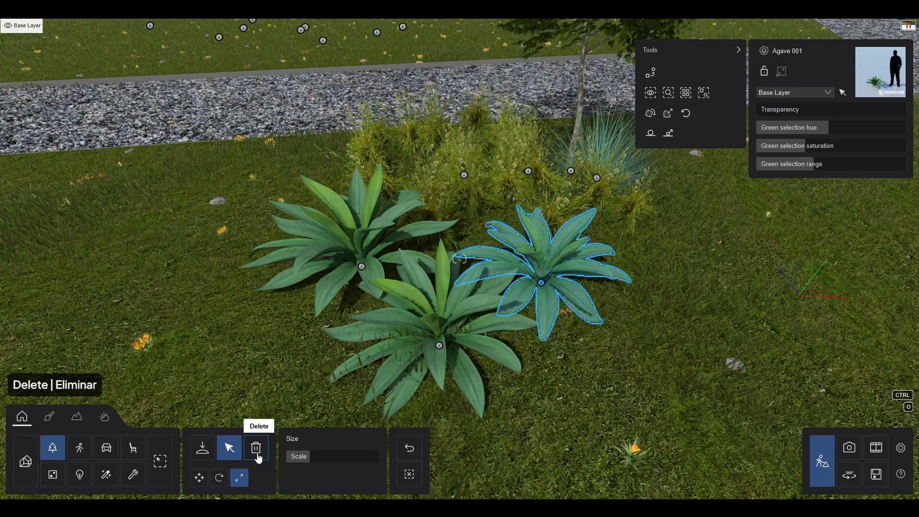
{"action": "left_click", "coordinate": [257, 448]}
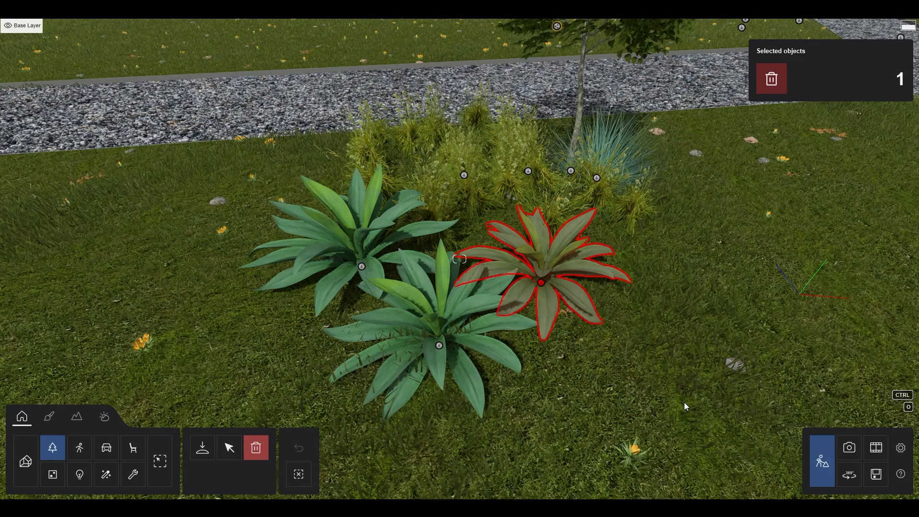
{"action": "left_click", "coordinate": [469, 311]}
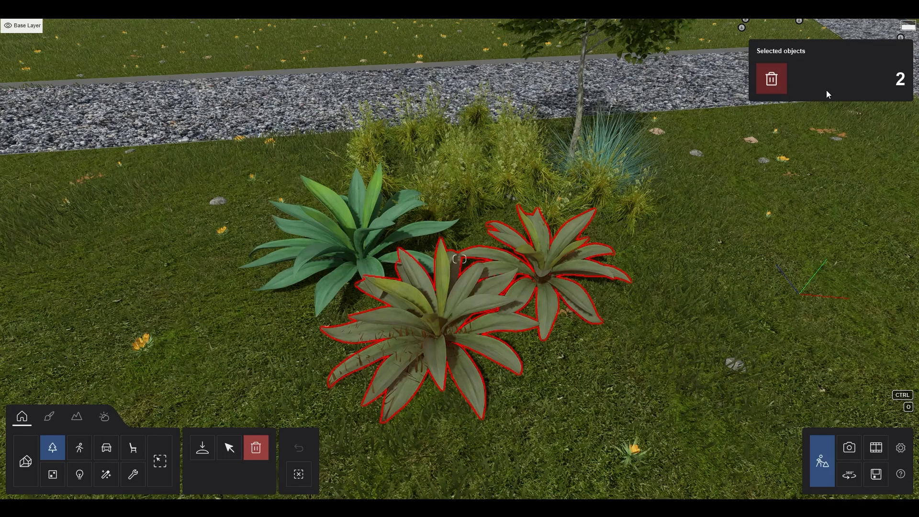
{"action": "left_click", "coordinate": [775, 79]}
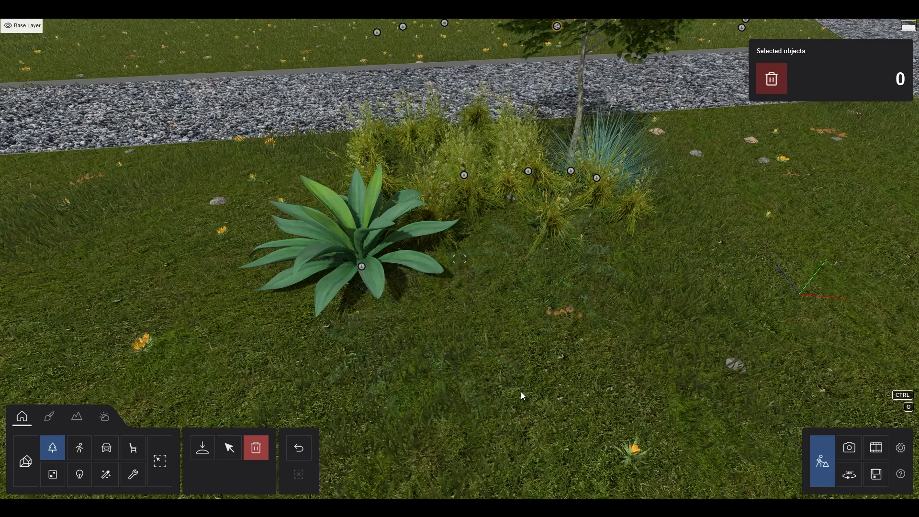
Delete the tree, the grasses and the remaining agave, and undo the last deletion
{"action": "right_click_drag", "start_coordinate": [506, 391], "coordinate": [507, 386]}
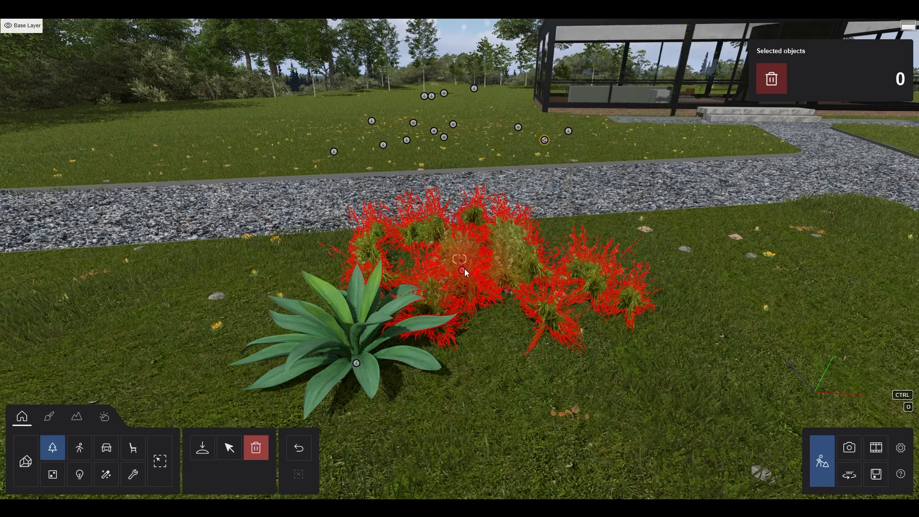
{"action": "left_click", "coordinate": [356, 363]}
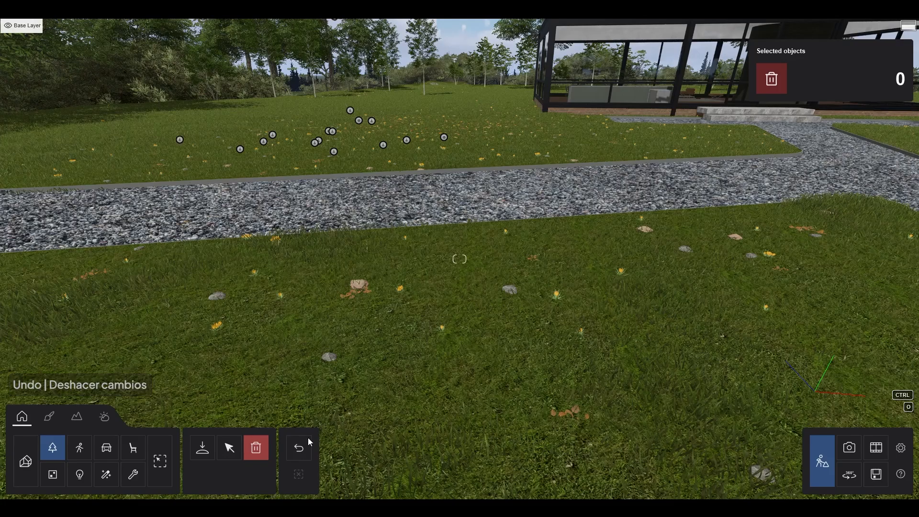
{"action": "left_click", "coordinate": [299, 449]}
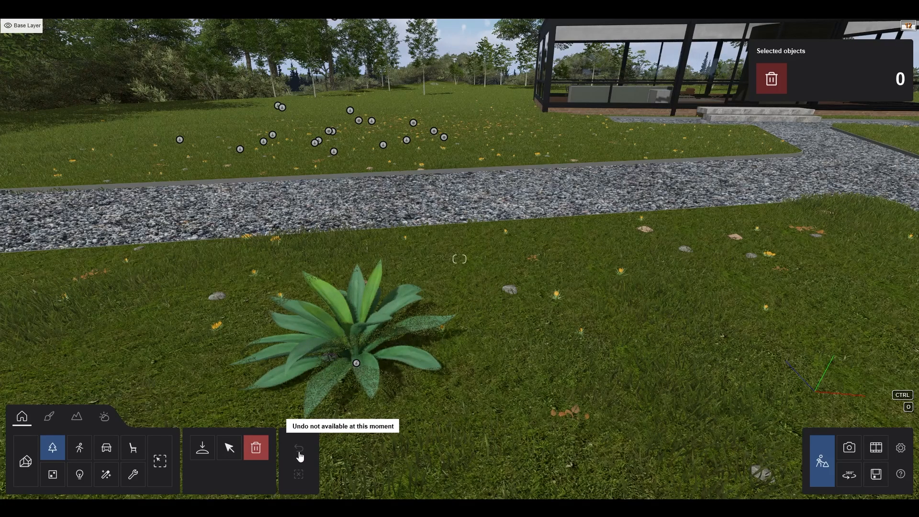
Reveal the layer bar and set it to stay permanently displayed
{"action": "right_click_drag", "start_coordinate": [335, 374], "coordinate": [261, 372]}
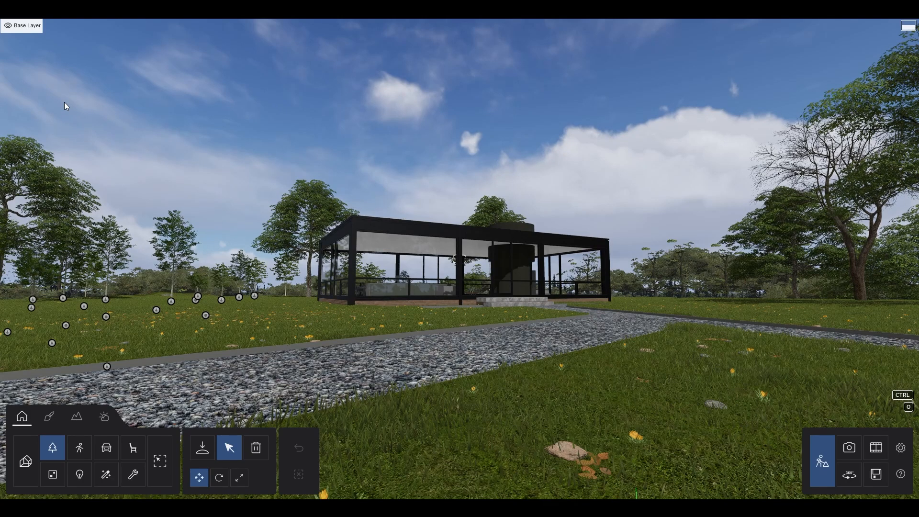
{"action": "mouse_move", "coordinate": [57, 53]}
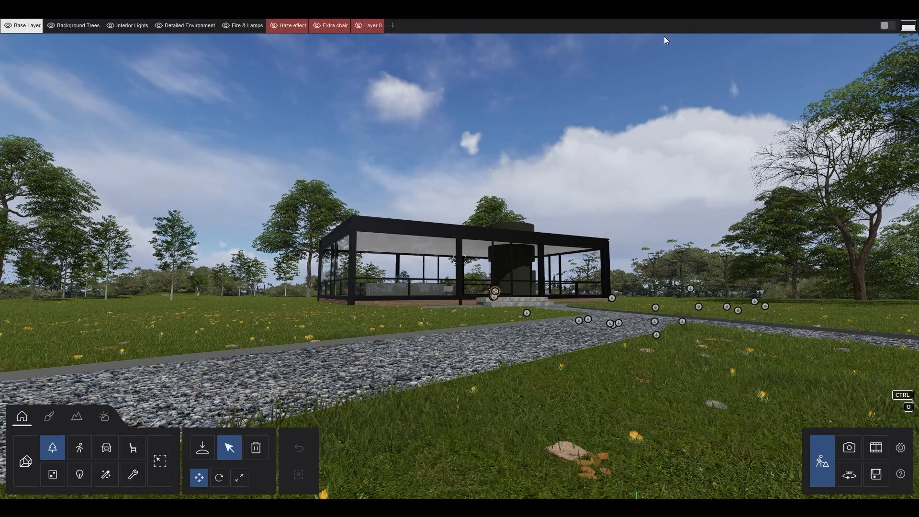
{"action": "left_click", "coordinate": [889, 26]}
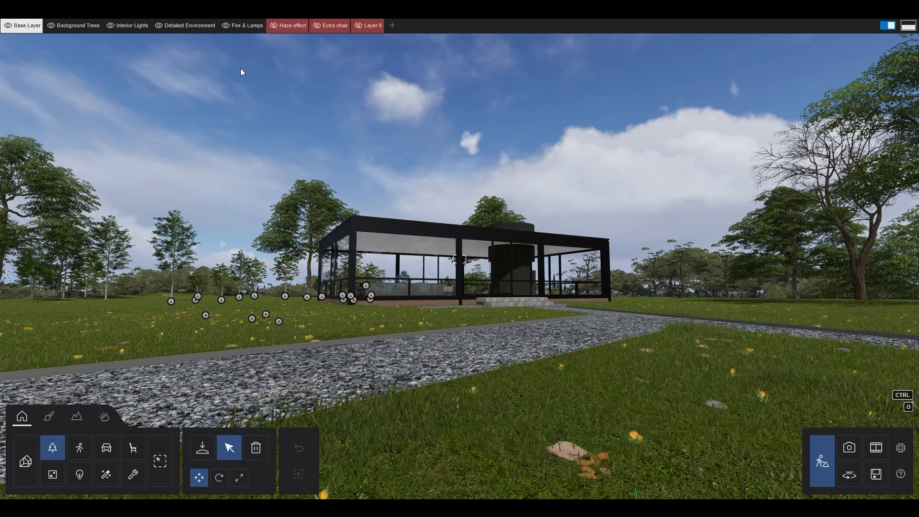
Hide the Background Trees layer, switch the Interior Lights layer off and on, and show Background Trees again
{"action": "left_click", "coordinate": [52, 30]}
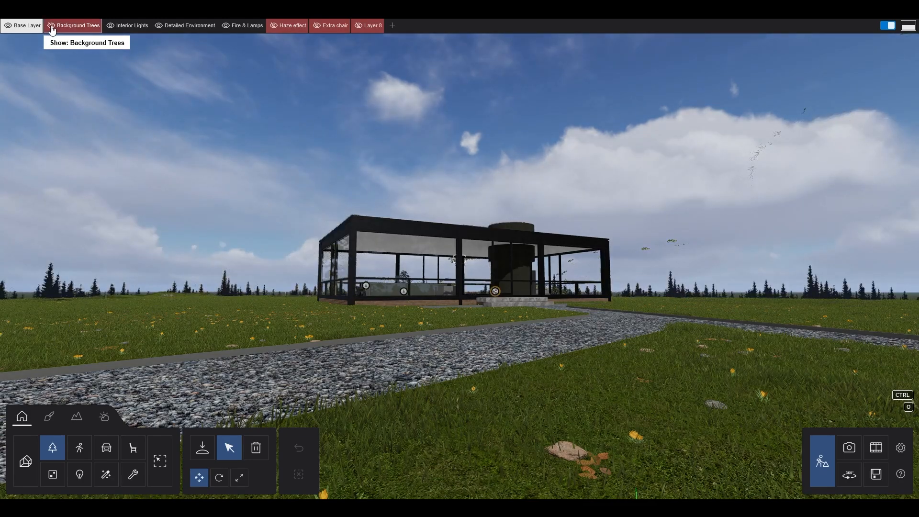
{"action": "left_click", "coordinate": [112, 30]}
{"action": "left_click", "coordinate": [112, 30]}
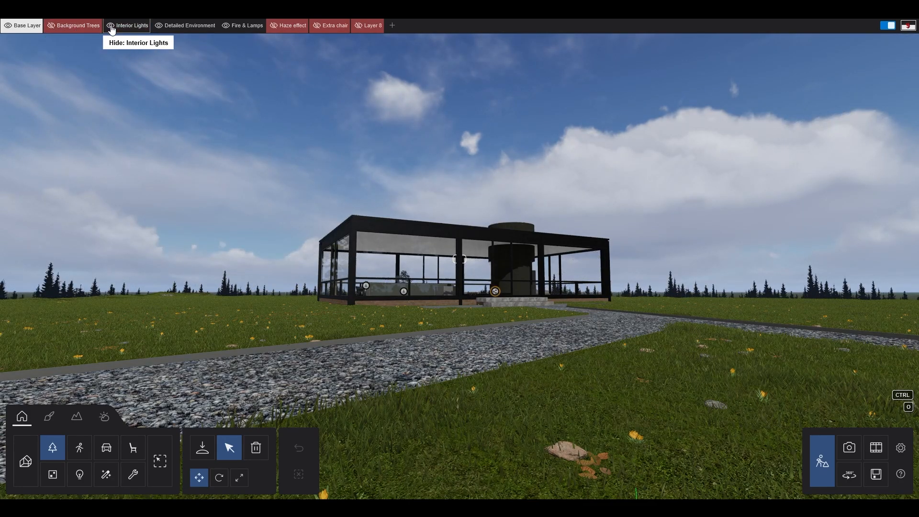
{"action": "left_click", "coordinate": [54, 29]}
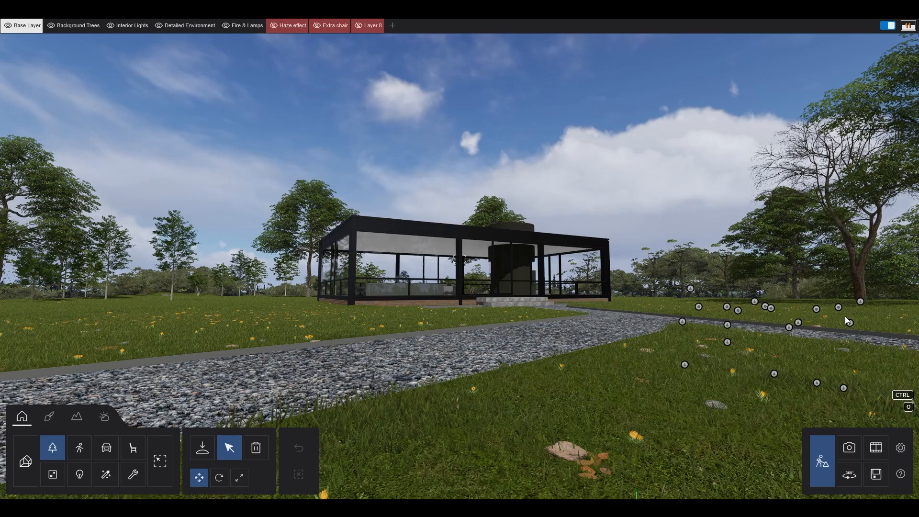
Select the leafless tree beside the path, examine the layer choices for it, and clear the selection
{"action": "left_click", "coordinate": [861, 305]}
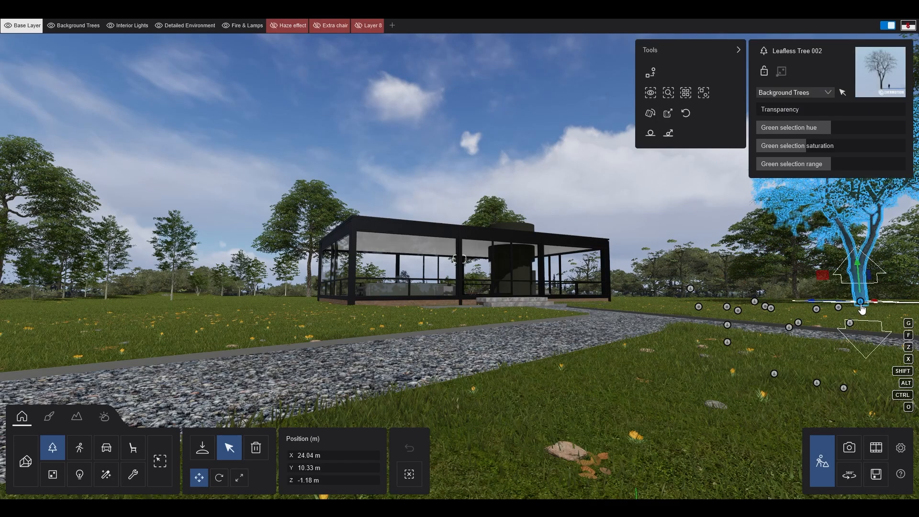
{"action": "left_click", "coordinate": [828, 95]}
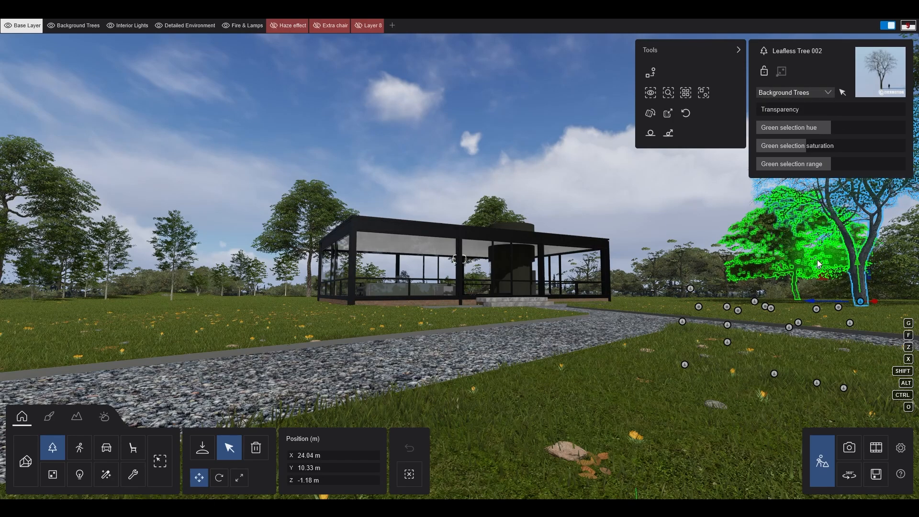
{"action": "left_click", "coordinate": [716, 227], "text": "ctrl"}
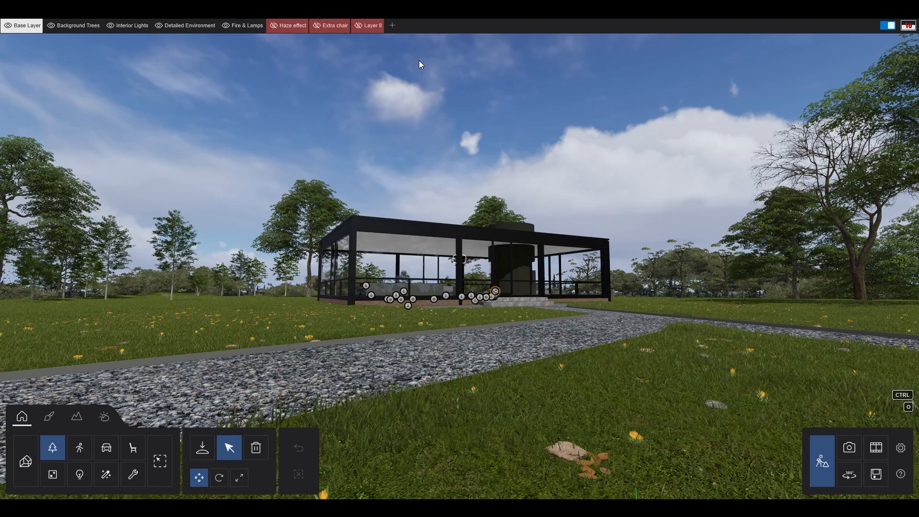
Add a new layer, and make Base Layer, Background Trees, Interior Lights and Detailed Environment the active layer in turn
{"action": "left_click", "coordinate": [394, 27]}
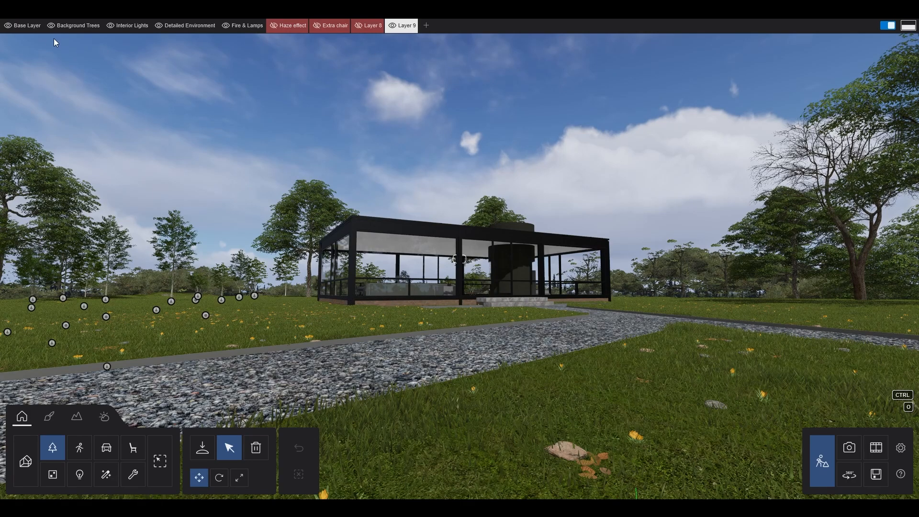
{"action": "left_click", "coordinate": [38, 32]}
{"action": "left_click", "coordinate": [77, 28]}
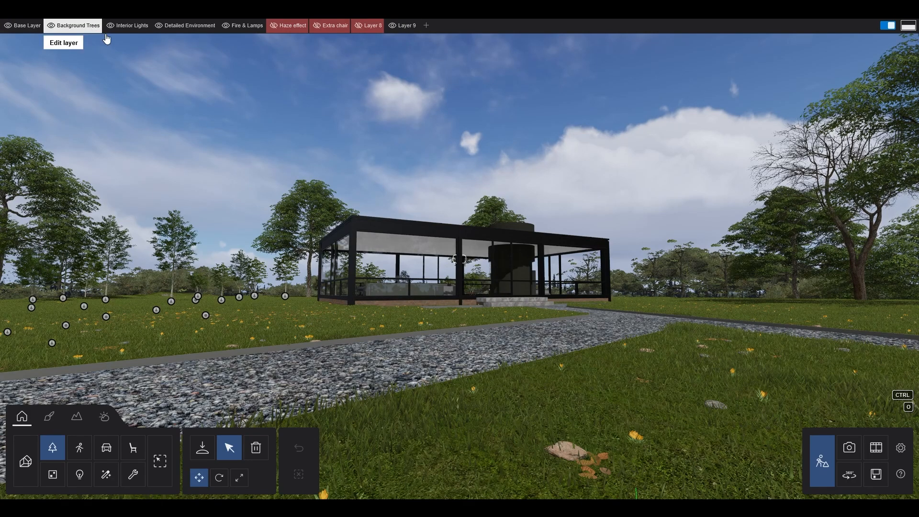
{"action": "left_click", "coordinate": [130, 28]}
{"action": "left_click", "coordinate": [201, 32]}
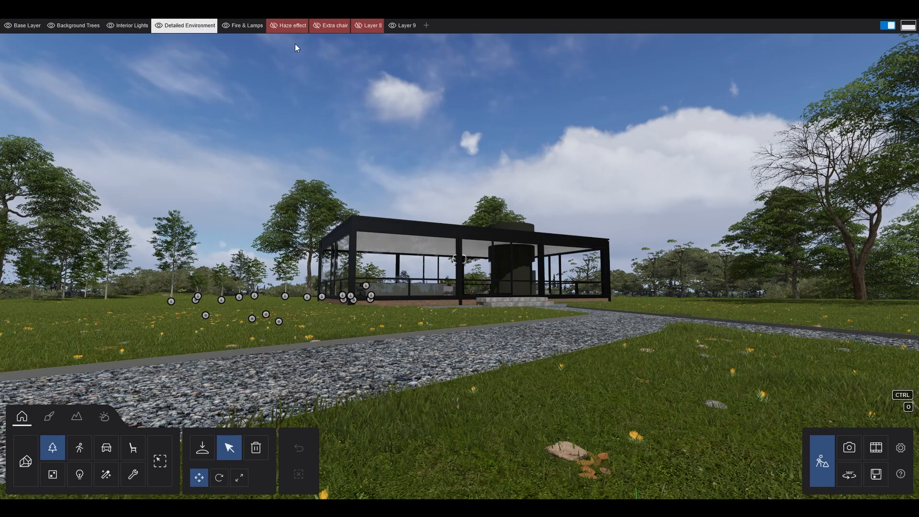
Open the empty Layer 9 for editing and delete it
{"action": "left_click", "coordinate": [410, 30]}
{"action": "left_click", "coordinate": [408, 30]}
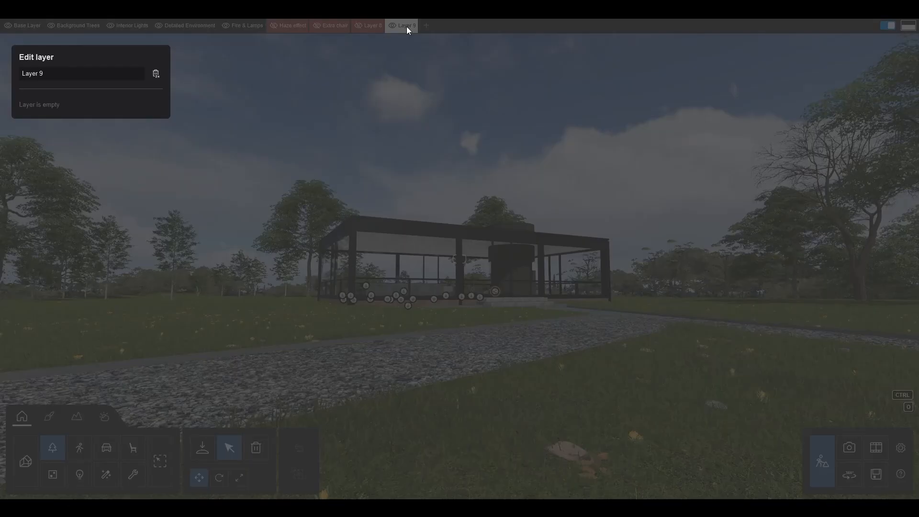
{"action": "left_click", "coordinate": [108, 73]}
{"action": "left_click", "coordinate": [156, 74]}
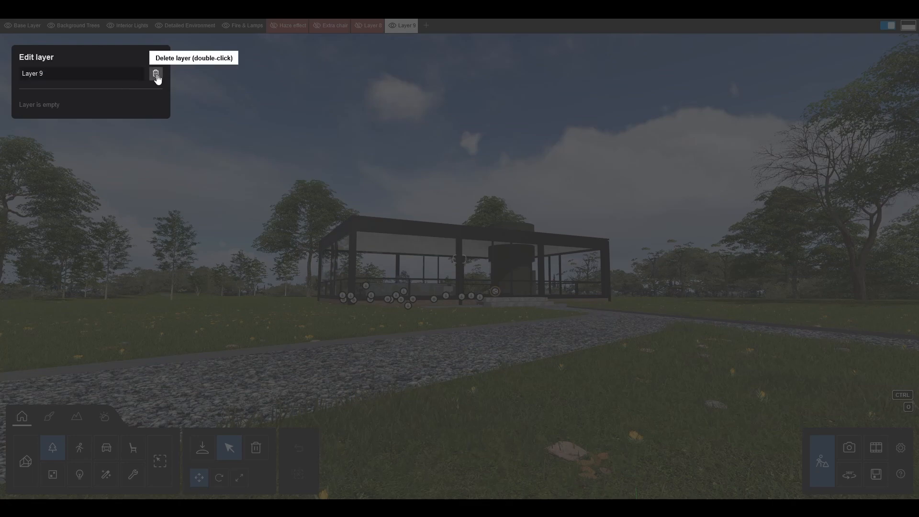
{"action": "double_click", "coordinate": [157, 75]}
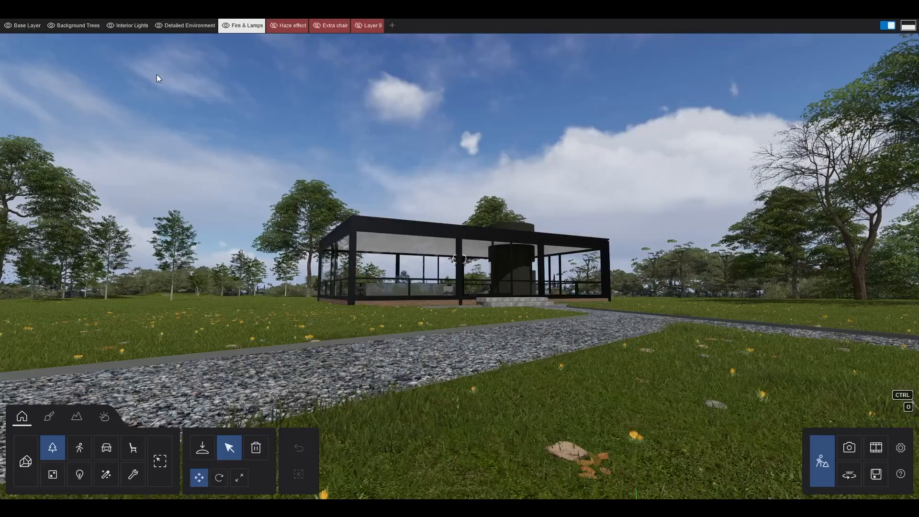
Select all items that belong to the Base Layer
{"action": "left_click", "coordinate": [27, 30]}
{"action": "left_click", "coordinate": [138, 103]}
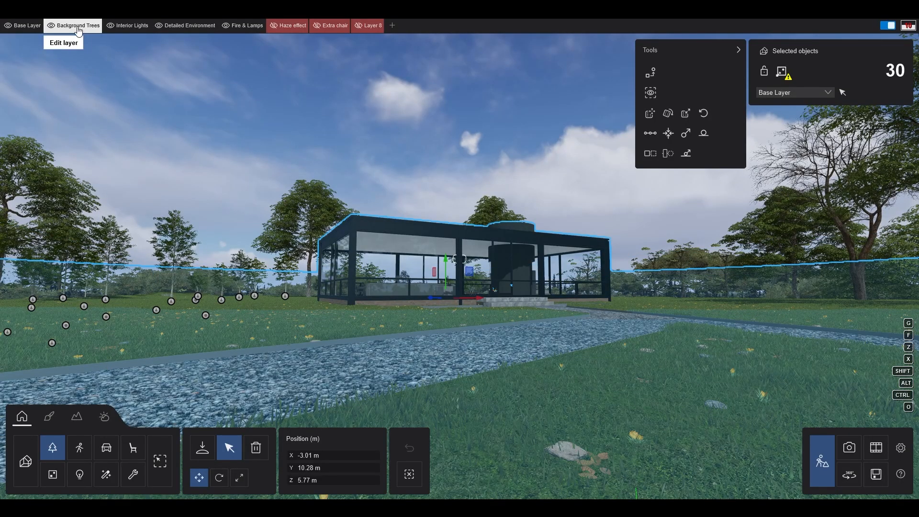
Review the options for moving all Background Trees items to another layer, and clear the object selection
{"action": "left_click", "coordinate": [78, 29]}
{"action": "left_click", "coordinate": [157, 106]}
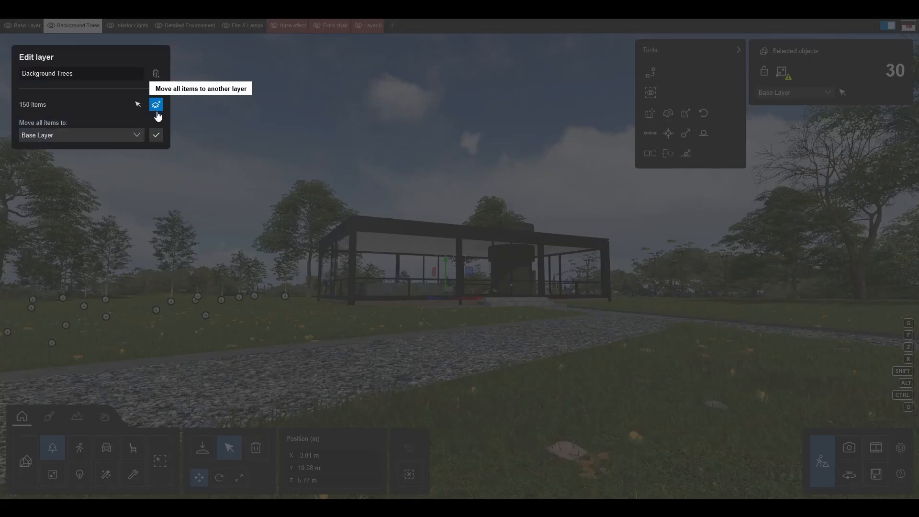
{"action": "left_click", "coordinate": [138, 136]}
{"action": "left_click", "coordinate": [156, 135]}
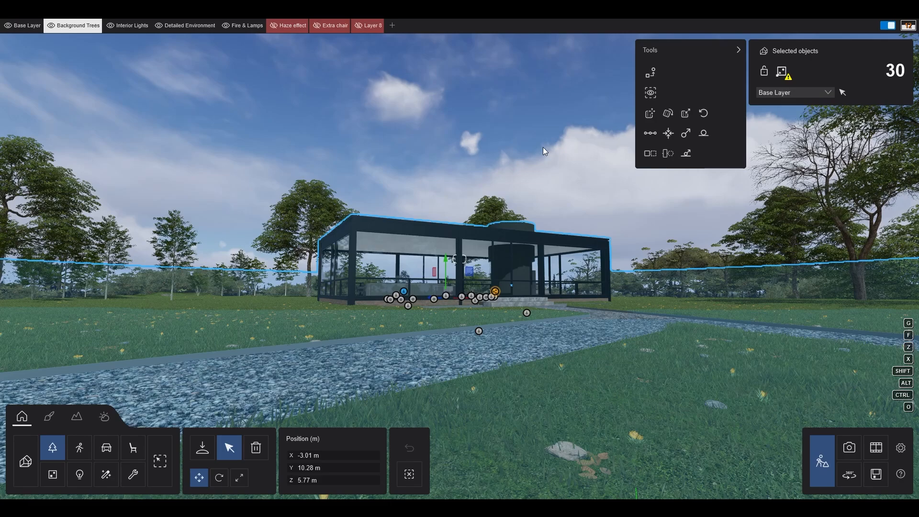
{"action": "left_click", "coordinate": [625, 200], "text": "ctrl"}
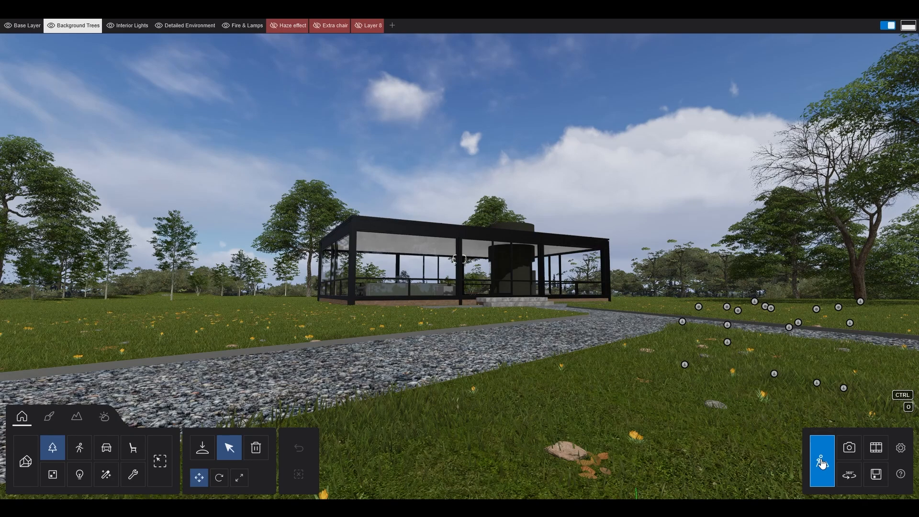
Enter Photo mode, move the Exterior - Spring camera closer to the house, and update the preview
{"action": "left_click", "coordinate": [850, 449]}
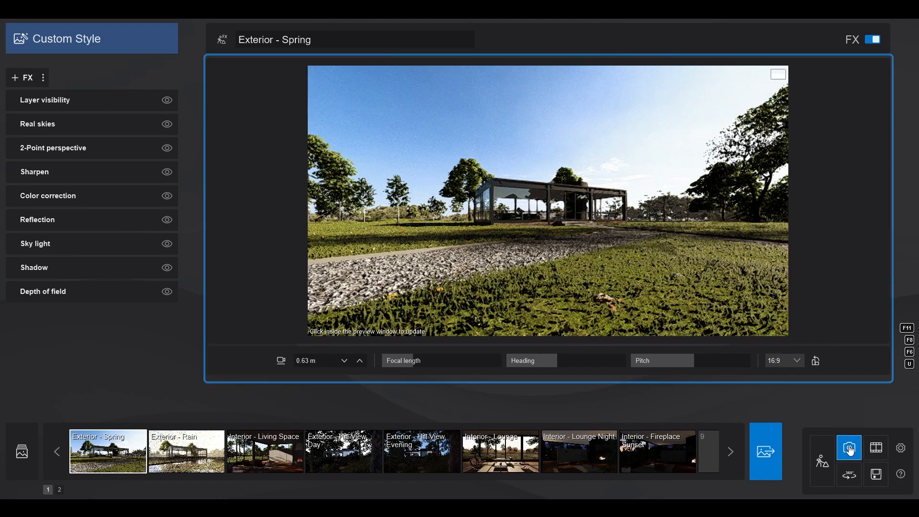
{"action": "left_click", "coordinate": [765, 324]}
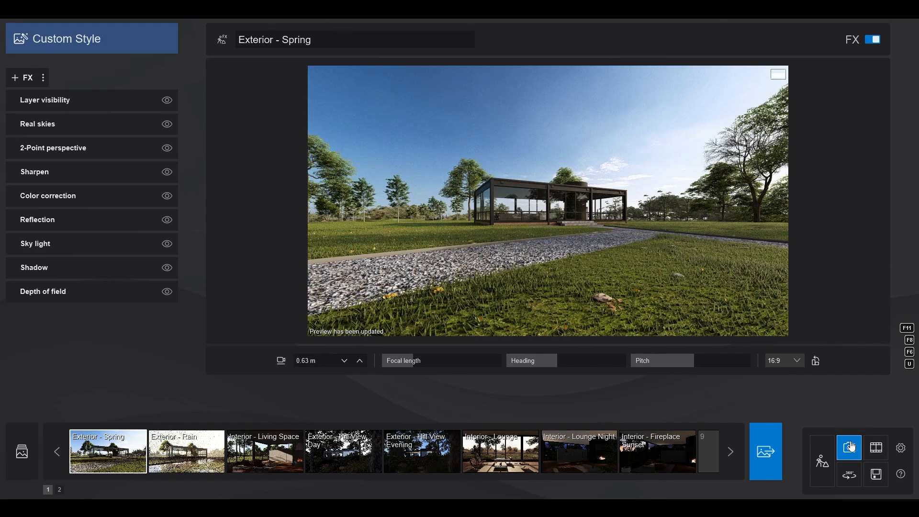
{"action": "key", "text": "w"}
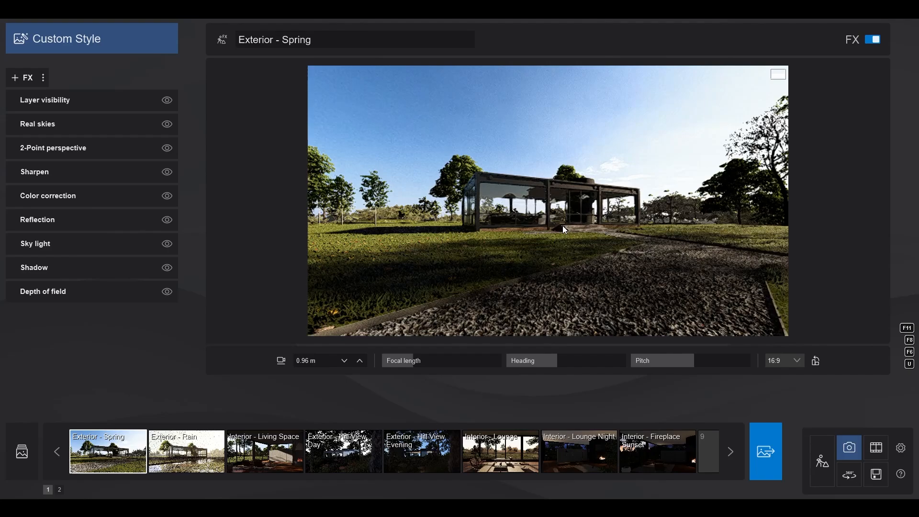
{"action": "left_click_drag", "start_coordinate": [414, 360], "coordinate": [415, 361]}
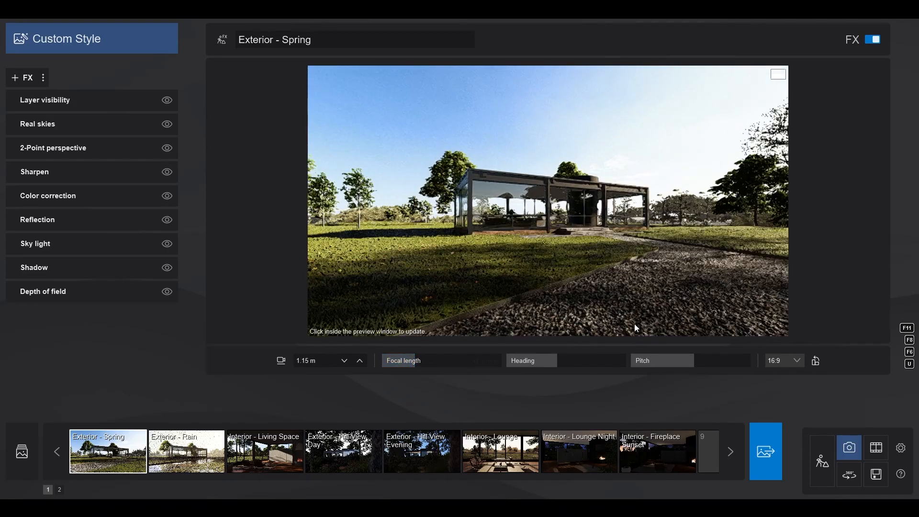
{"action": "left_click", "coordinate": [723, 304]}
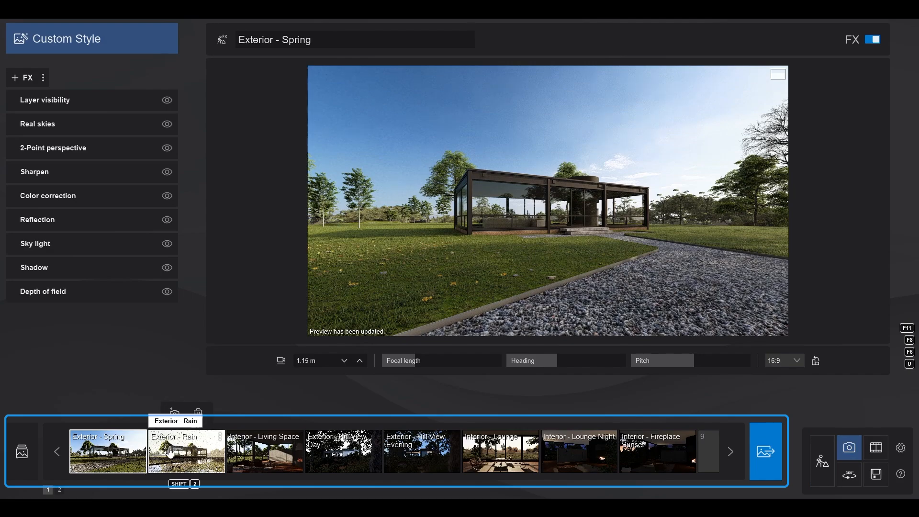
Load the Exterior - Rain, Interior - Living Space and Exterior - Spring photos one after another and update their previews
{"action": "left_click", "coordinate": [225, 453]}
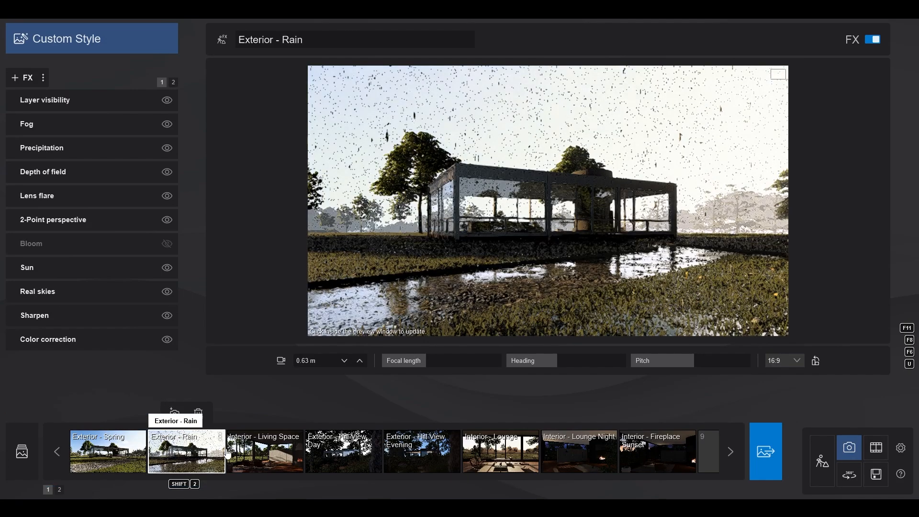
{"action": "left_click", "coordinate": [444, 275]}
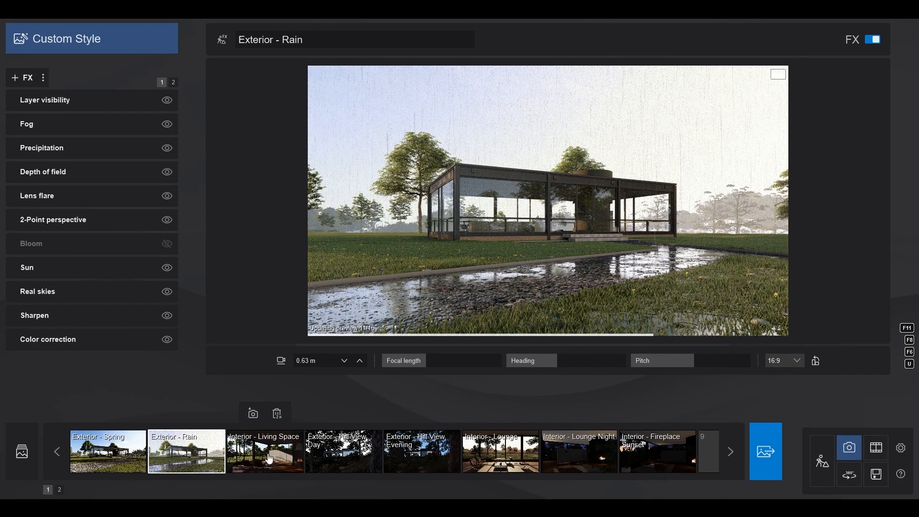
{"action": "left_click", "coordinate": [265, 452]}
{"action": "left_click", "coordinate": [511, 320]}
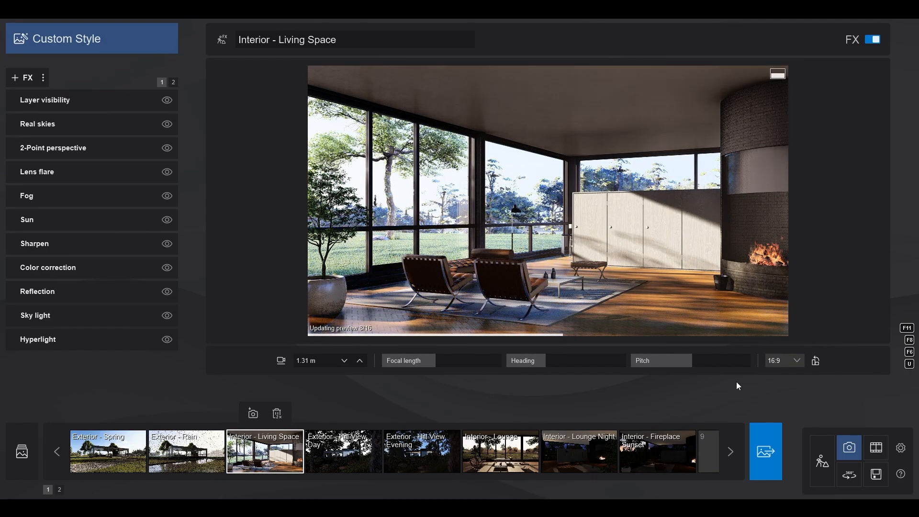
{"action": "left_click", "coordinate": [121, 461]}
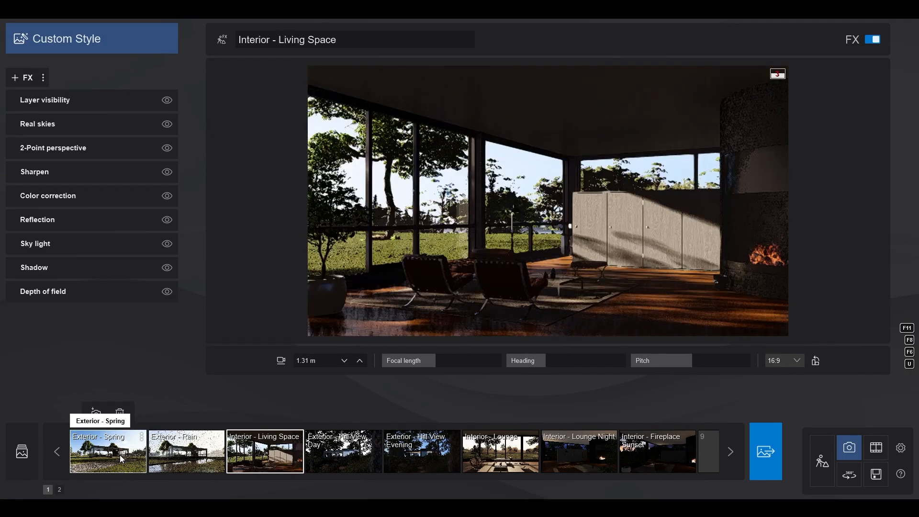
{"action": "left_click", "coordinate": [709, 291]}
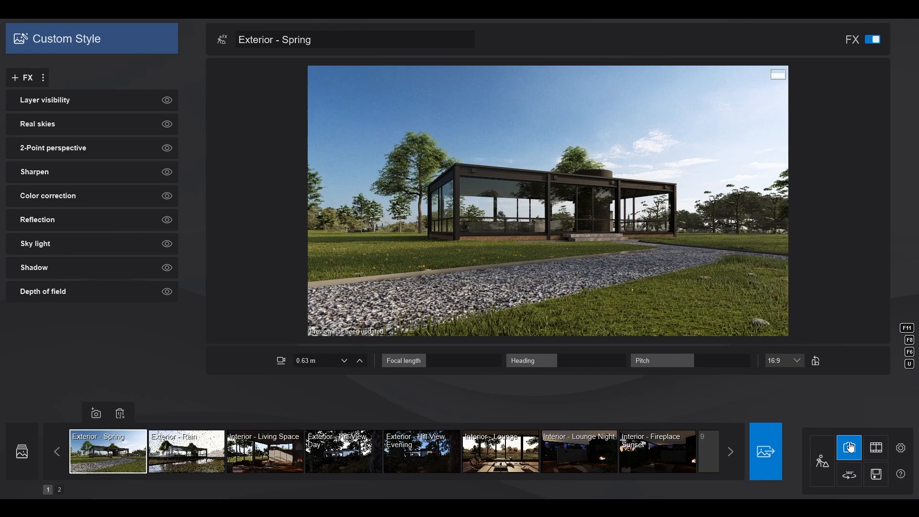
Preview the Exterior Hillside, Interior Dining and Interior Night clips in Movie mode, and switch to 360 Panorama mode
{"action": "left_click", "coordinate": [881, 450]}
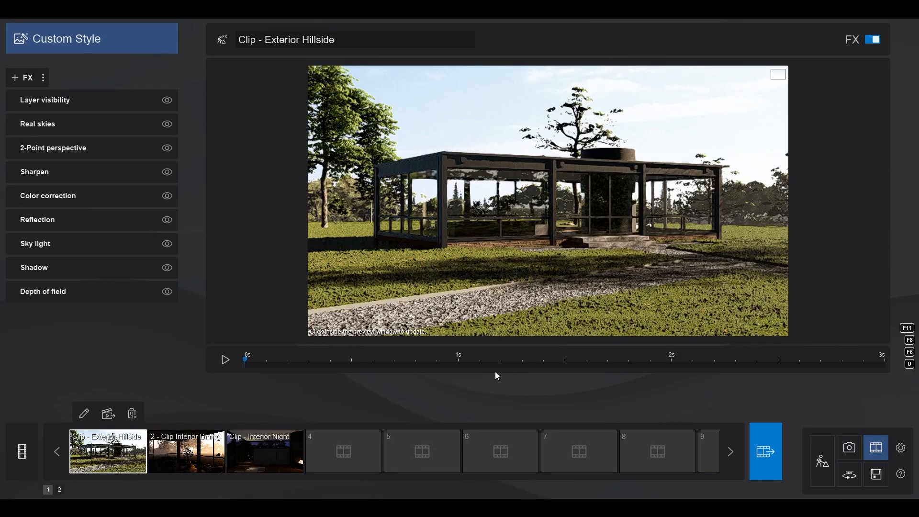
{"action": "left_click", "coordinate": [226, 360]}
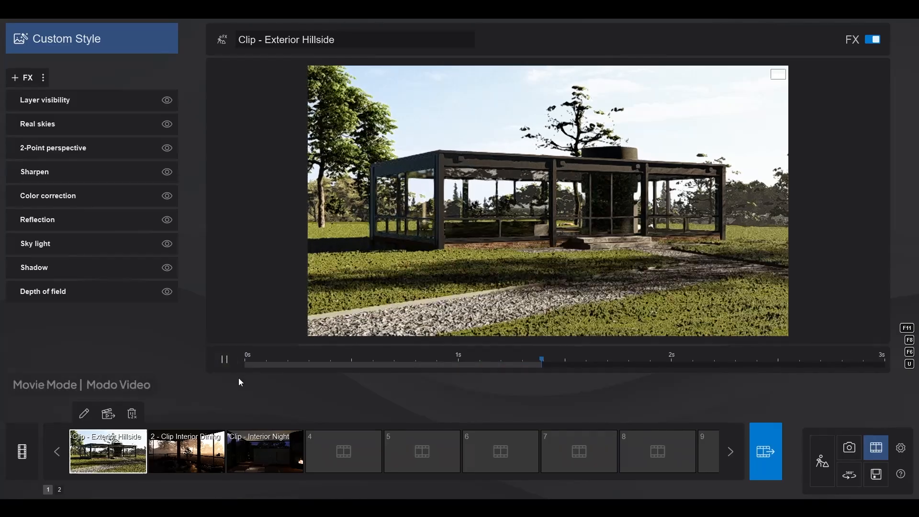
{"action": "left_click", "coordinate": [198, 456]}
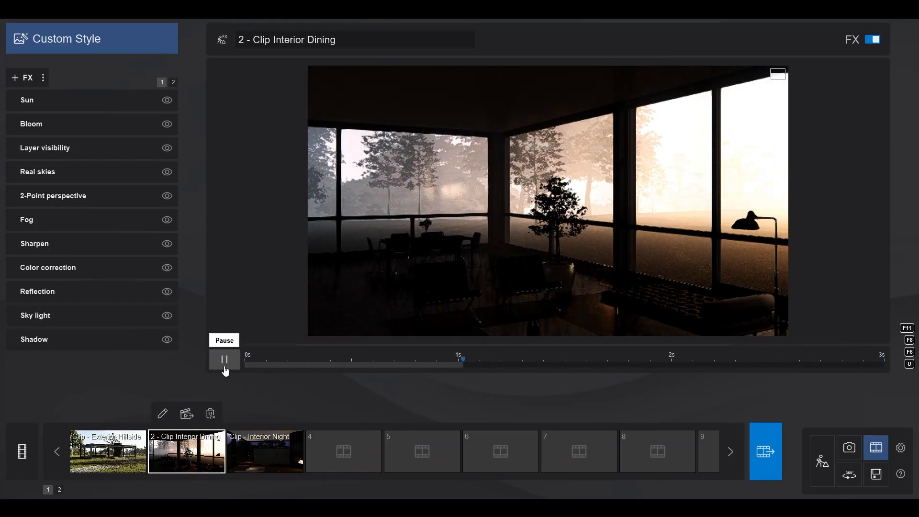
{"action": "left_click", "coordinate": [269, 440]}
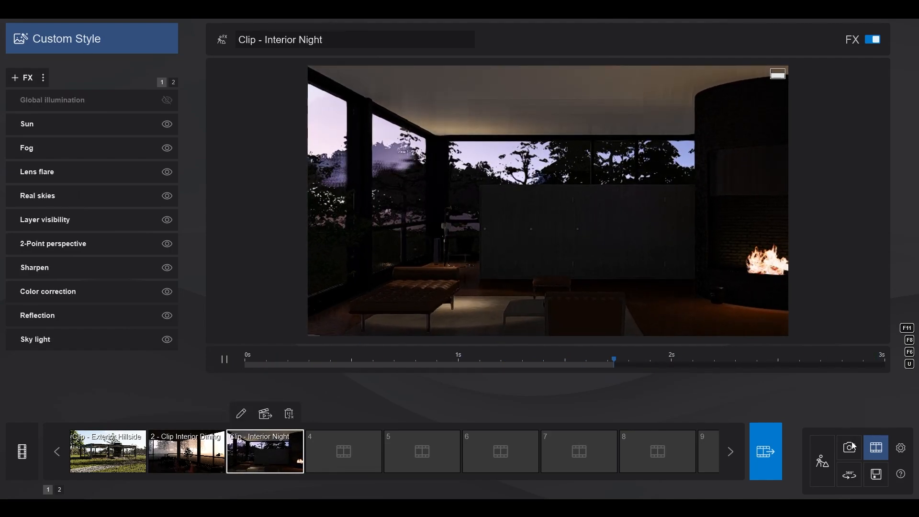
{"action": "left_click", "coordinate": [850, 475]}
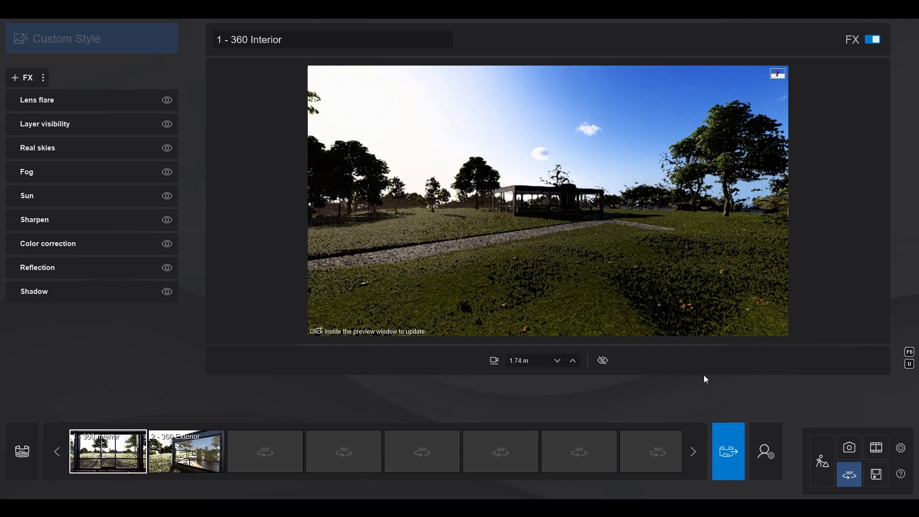
Go to the project file screen, view the available interface languages, and bring up the environments for creating a new project
{"action": "left_click", "coordinate": [876, 477]}
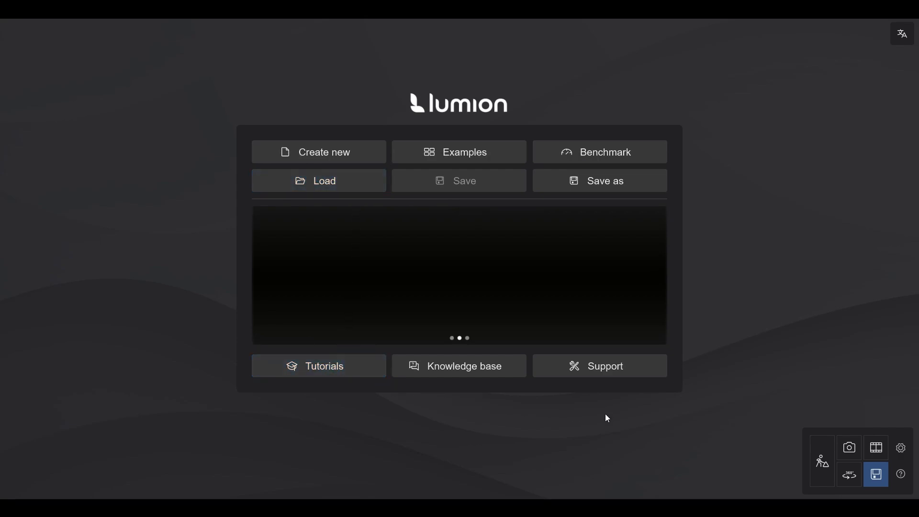
{"action": "left_click", "coordinate": [895, 38]}
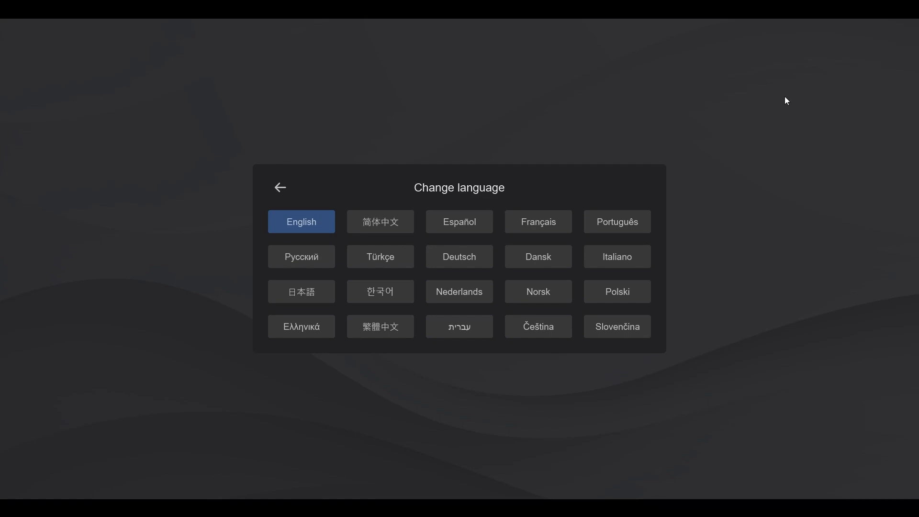
{"action": "left_click", "coordinate": [280, 187]}
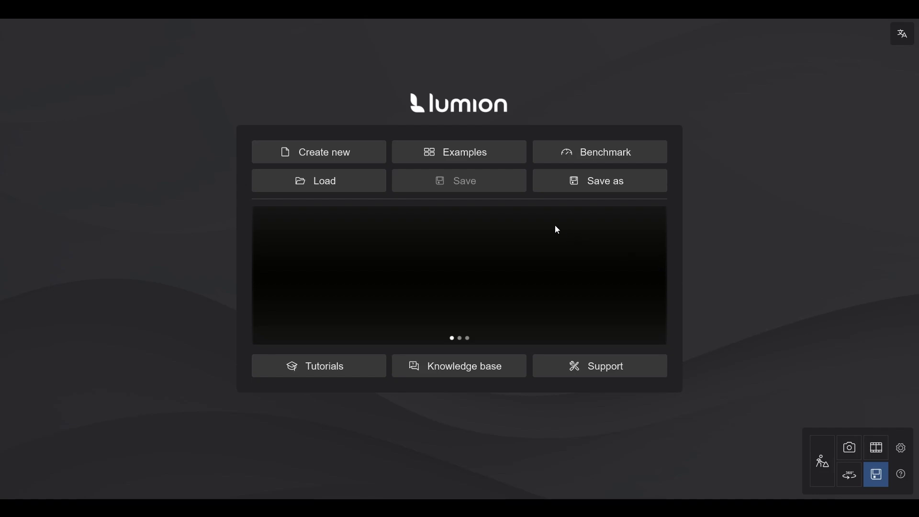
{"action": "left_click", "coordinate": [334, 150]}
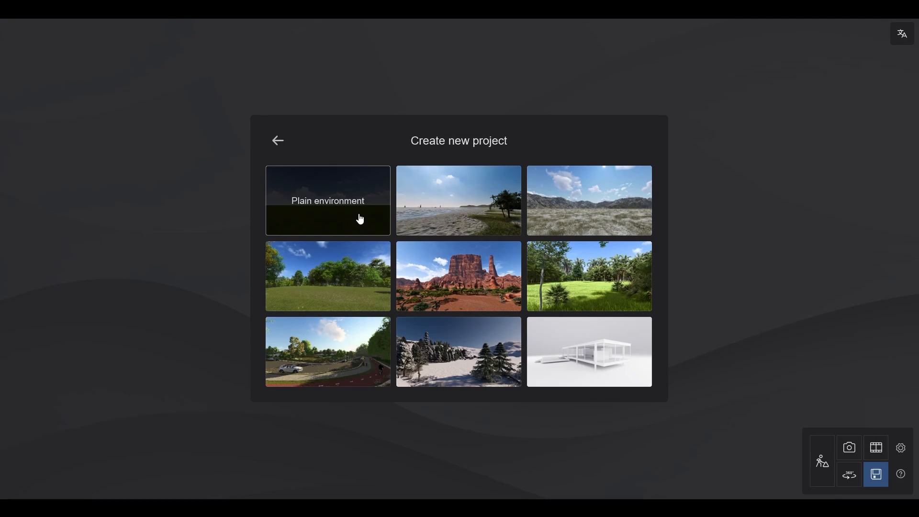
Create a new project from the grassy meadow environment surrounded by trees, and toggle the Trees layer's visibility off and on
{"action": "left_click", "coordinate": [351, 292]}
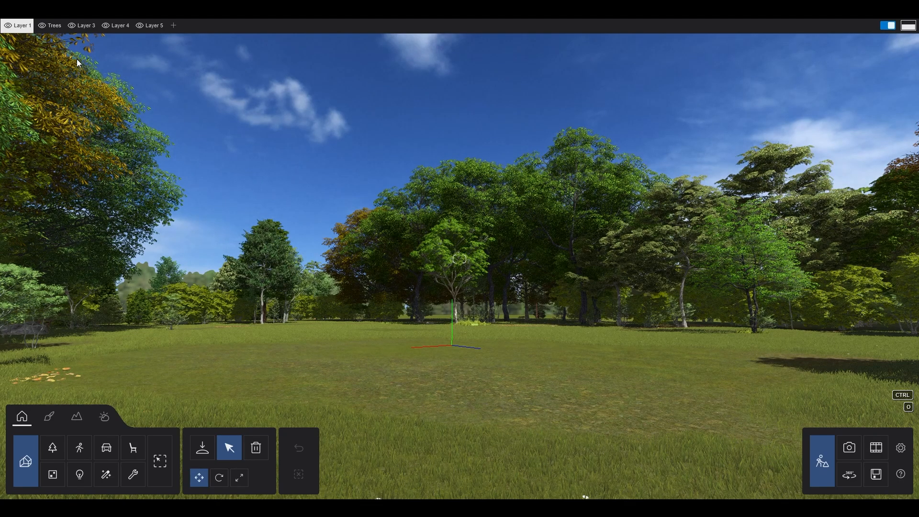
{"action": "left_click", "coordinate": [41, 27]}
{"action": "left_click", "coordinate": [42, 27]}
Switch the landscape grass off and back on, set the grass height to 1.4, and bring up the terrain height tools
{"action": "left_click", "coordinate": [76, 420]}
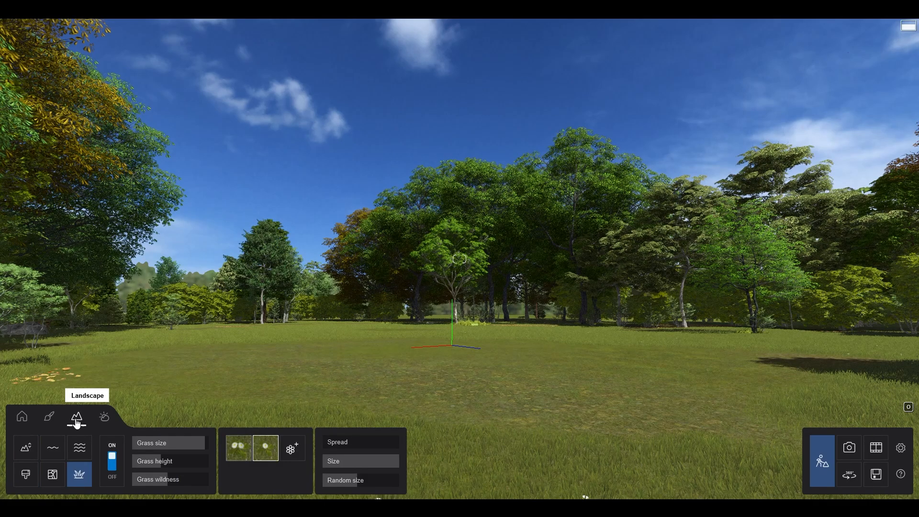
{"action": "left_click", "coordinate": [113, 460]}
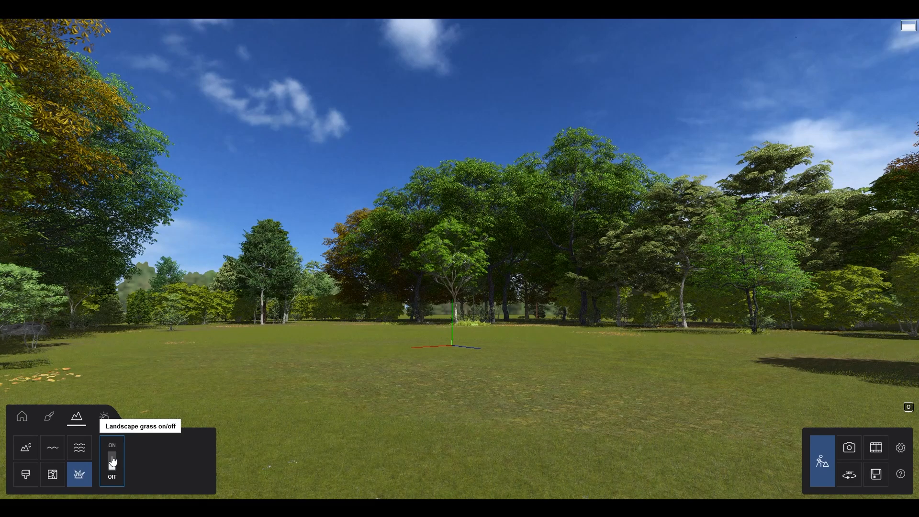
{"action": "left_click", "coordinate": [112, 461]}
{"action": "mouse_move", "coordinate": [162, 462]}
{"action": "left_mouse_down"}
{"action": "mouse_move", "coordinate": [189, 461]}
{"action": "mouse_move", "coordinate": [159, 461]}
{"action": "left_mouse_up"}
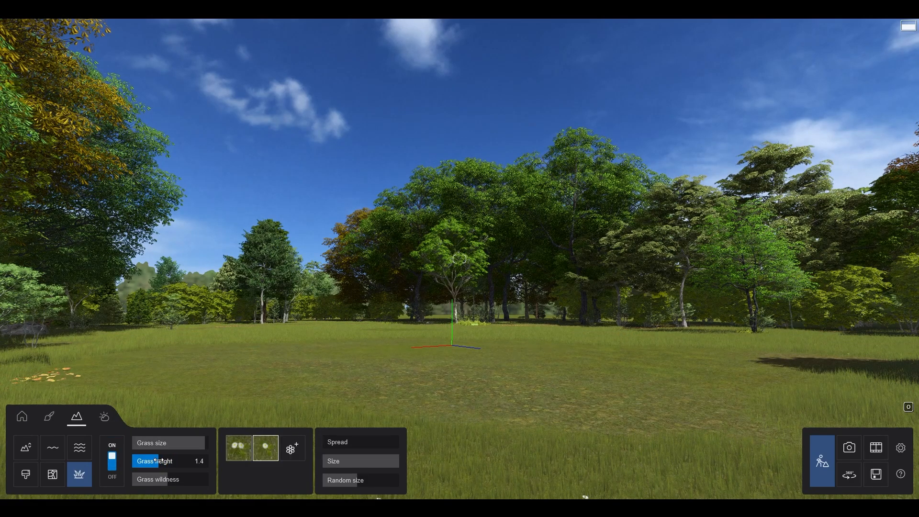
{"action": "left_click", "coordinate": [30, 449]}
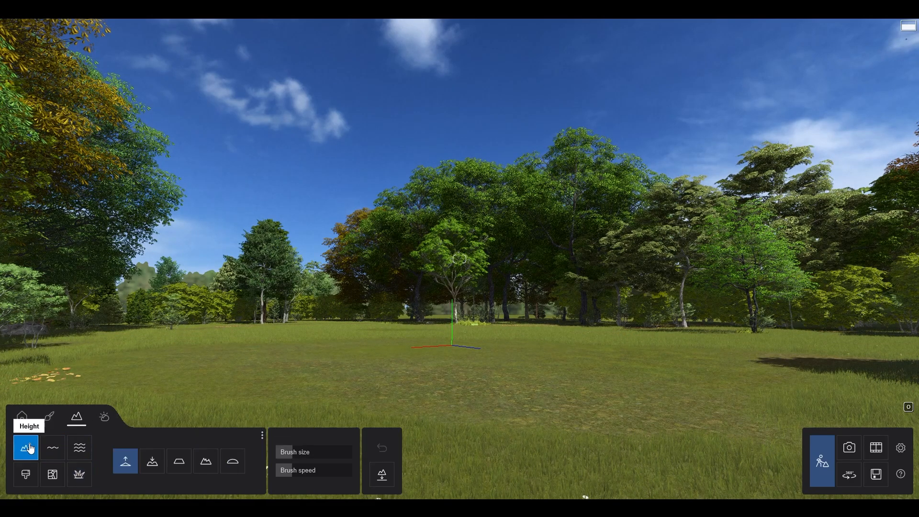
Import import_incuba.dae with the default import settings and place the house model in the clearing
{"action": "left_click", "coordinate": [24, 419]}
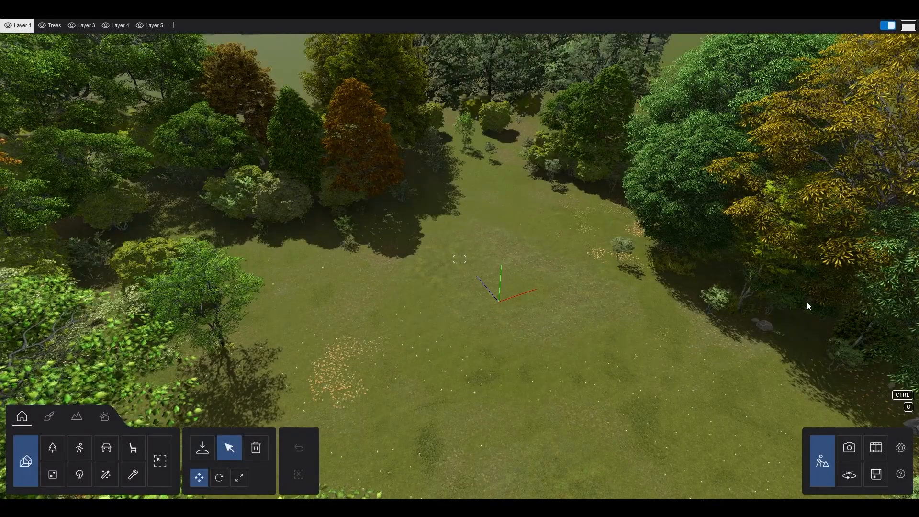
{"action": "left_click", "coordinate": [206, 450]}
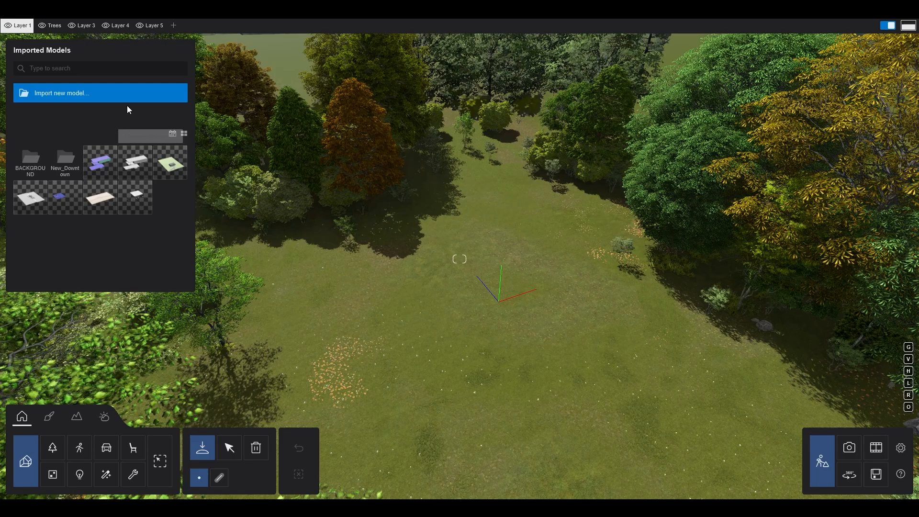
{"action": "left_click", "coordinate": [120, 98]}
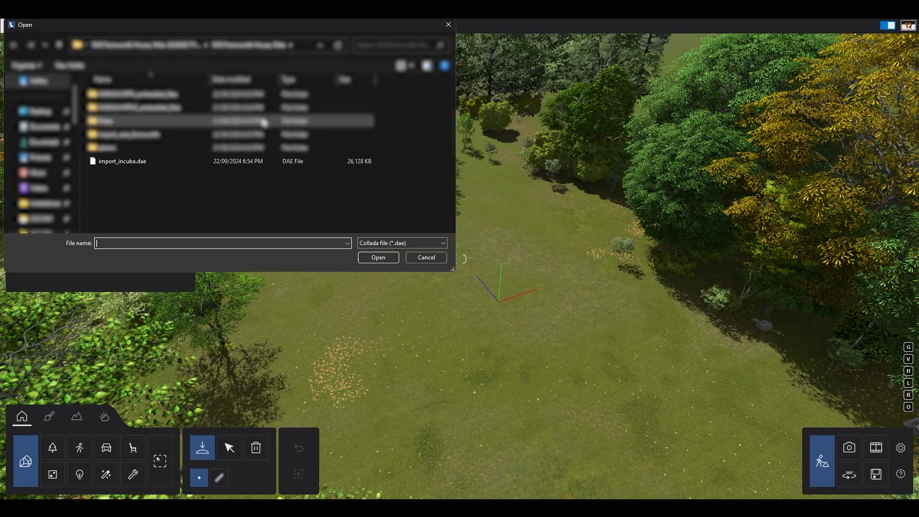
{"action": "left_click", "coordinate": [138, 164]}
{"action": "double_click", "coordinate": [138, 164]}
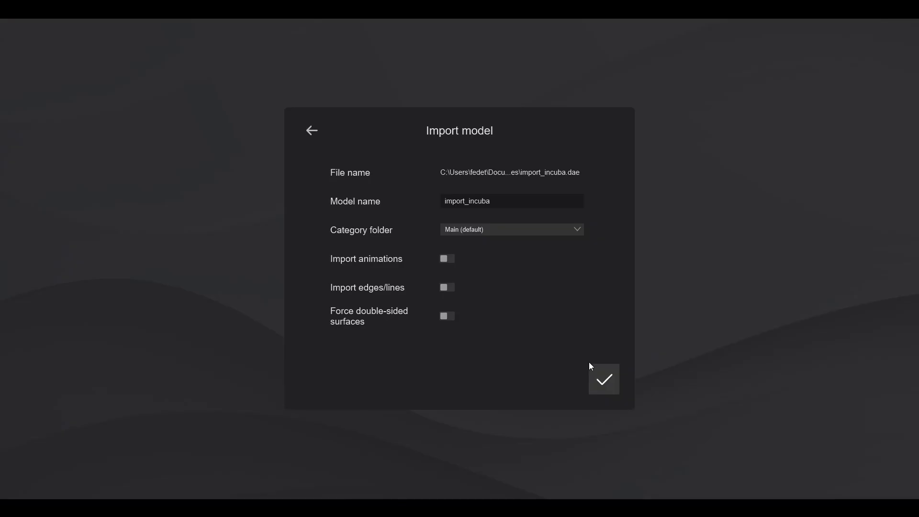
{"action": "left_click", "coordinate": [606, 381]}
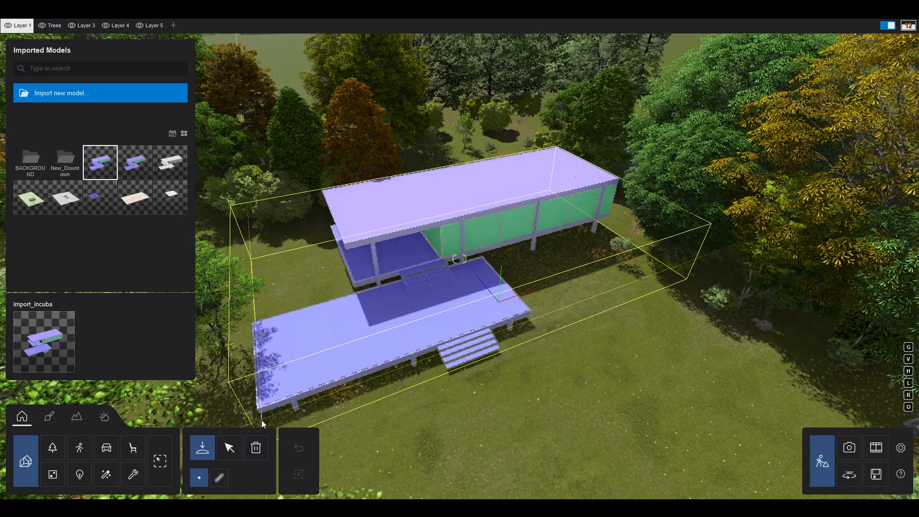
{"action": "left_click", "coordinate": [262, 421]}
{"action": "right_click_drag", "start_coordinate": [498, 431], "coordinate": [445, 426]}
{"action": "key", "text": "Escape"}
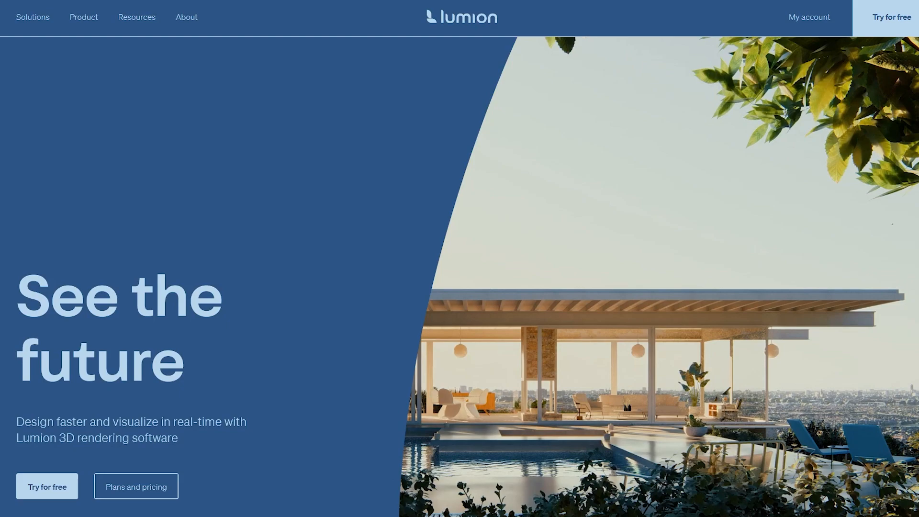
Go to the Downloads page of the Lumion website and show all import and export plug-in articles
{"action": "left_click", "coordinate": [137, 23]}
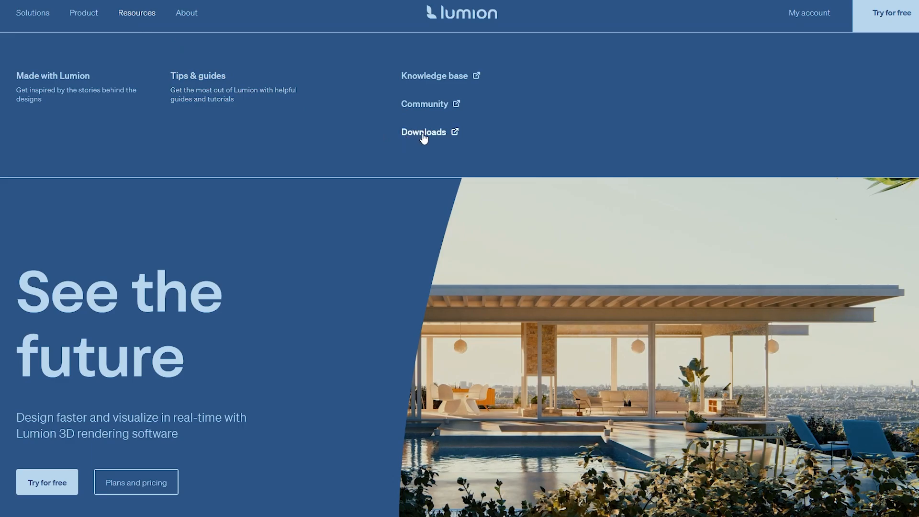
{"action": "left_click", "coordinate": [412, 138]}
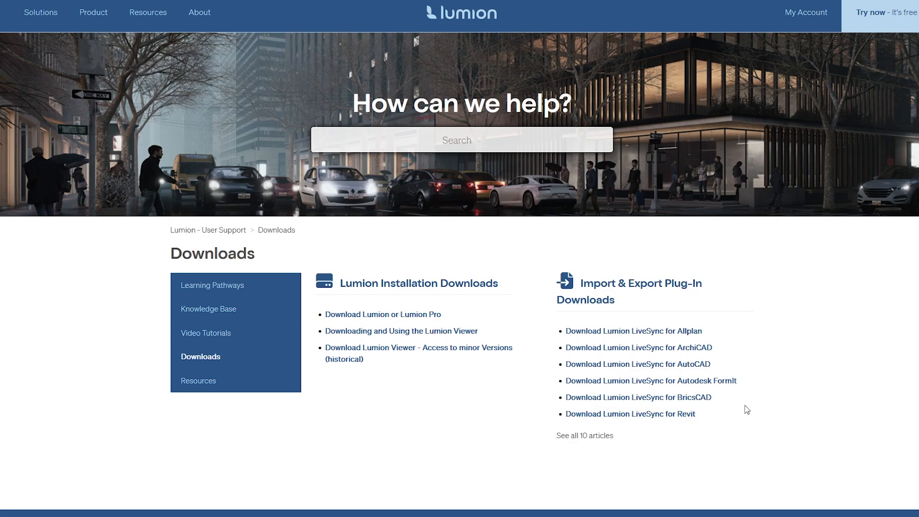
{"action": "left_click", "coordinate": [607, 437]}
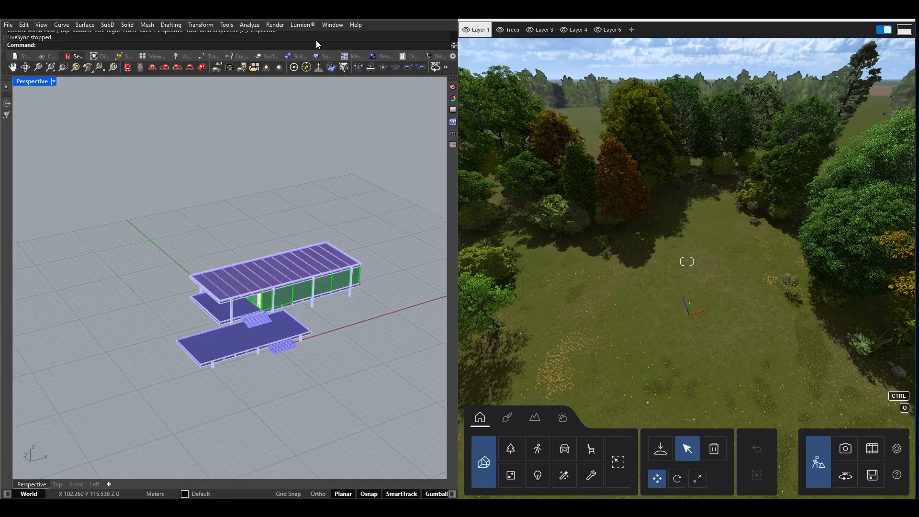
Switch to Rhinoceros and start Lumion LiveSync for the house model
{"action": "left_click", "coordinate": [302, 25]}
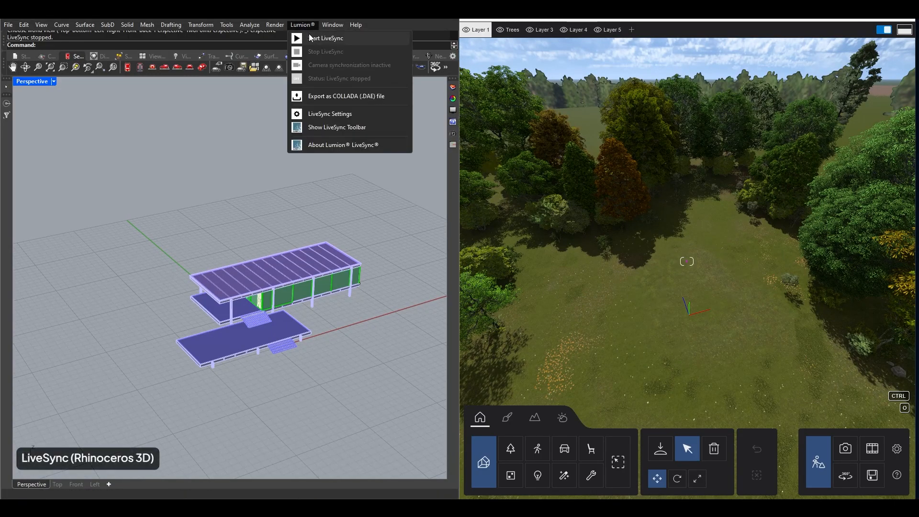
{"action": "left_click", "coordinate": [312, 38]}
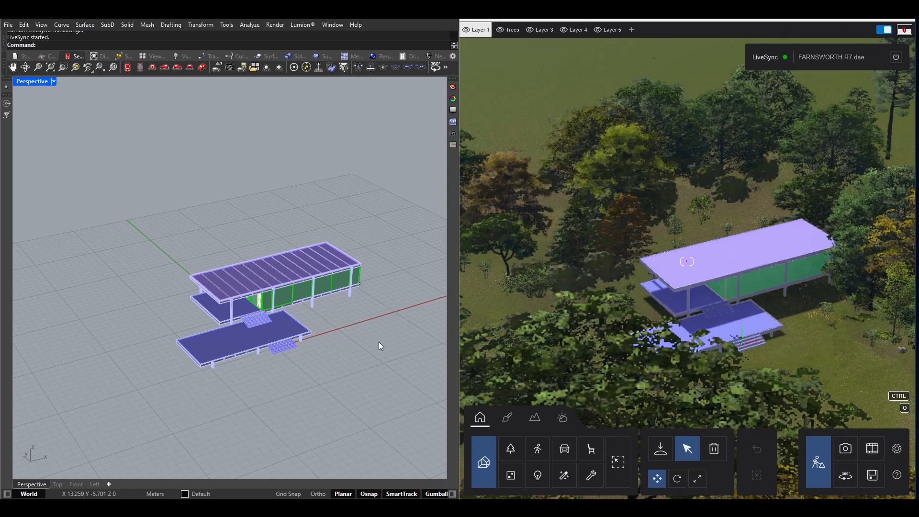
Raise the roof slab above the house in Rhinoceros, undo the move, and orbit the model to check the live synchronization
{"action": "left_click", "coordinate": [228, 289]}
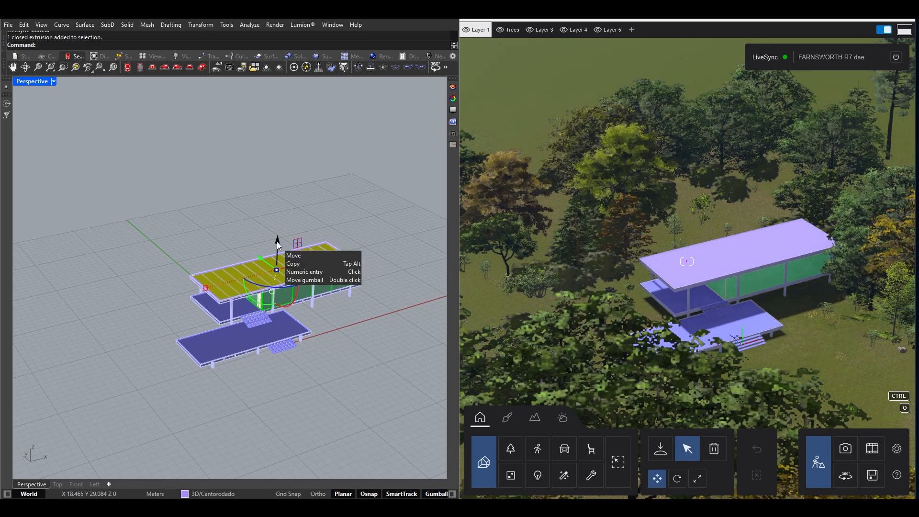
{"action": "left_click_drag", "start_coordinate": [278, 245], "coordinate": [278, 227]}
{"action": "left_click_drag", "start_coordinate": [279, 211], "coordinate": [279, 209]}
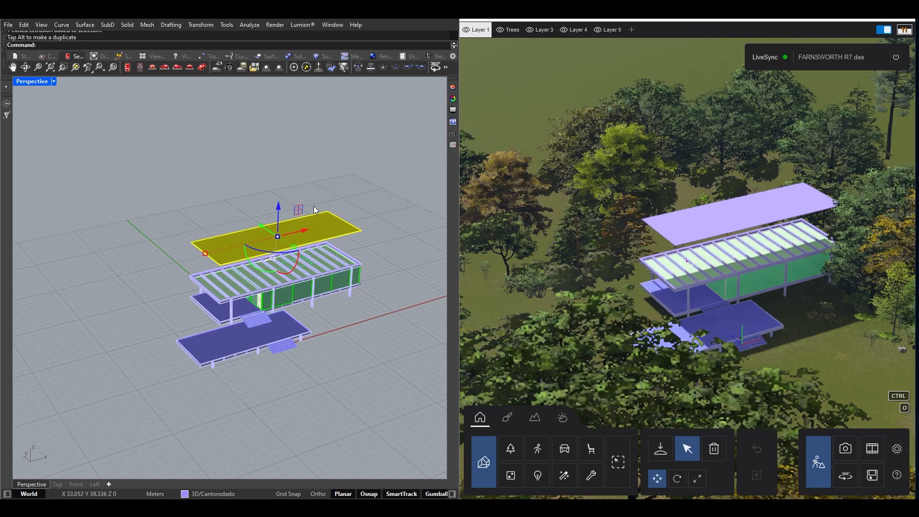
{"action": "key", "text": "ctrl+z"}
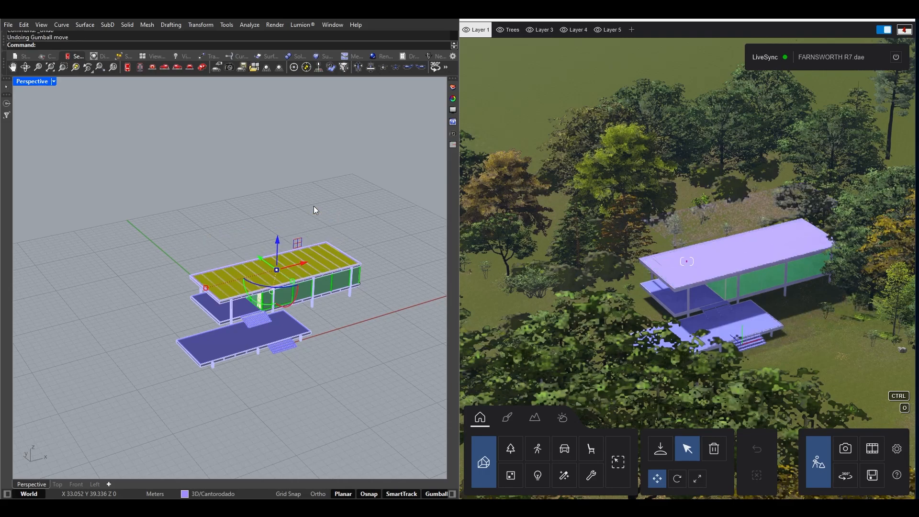
{"action": "key", "text": "Escape"}
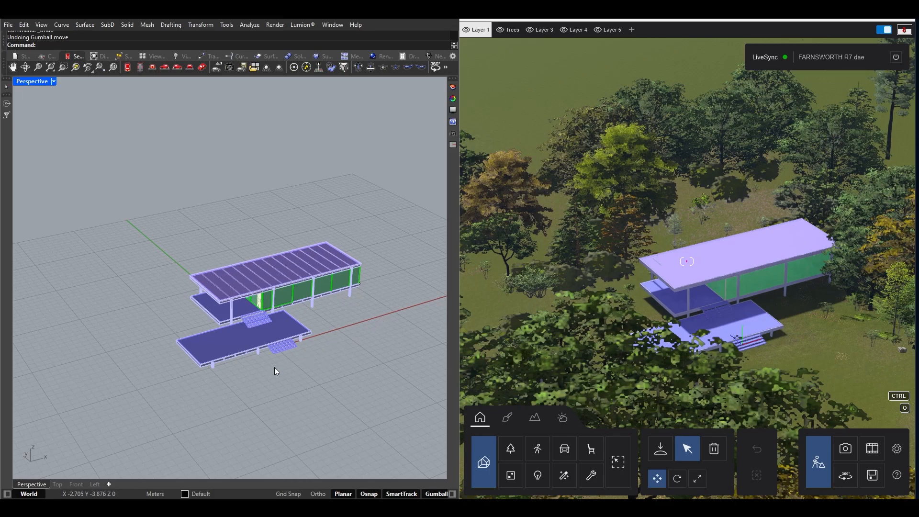
{"action": "scroll", "coordinate": [264, 363], "scroll_direction": "up", "scroll_amount": 3}
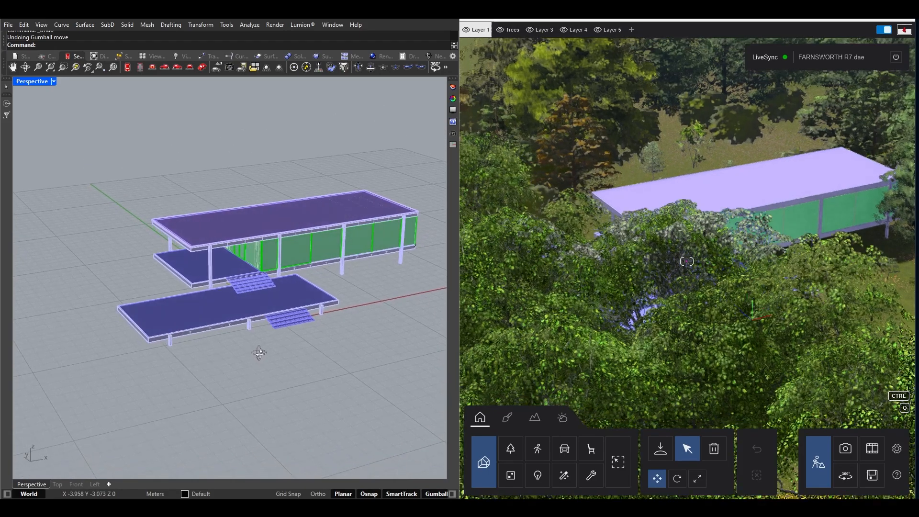
{"action": "right_click_drag", "start_coordinate": [259, 353], "coordinate": [145, 359]}
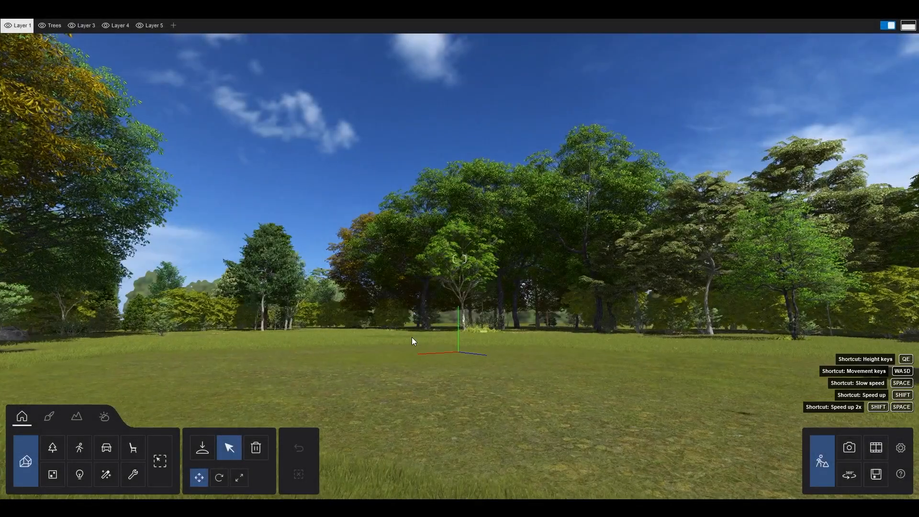
Switch to the meadow project in Lumion and import import_incuba.dae with the default import settings
{"action": "key", "text": "w"}
{"action": "key", "text": "q"}
{"action": "right_click_drag", "start_coordinate": [281, 365], "coordinate": [622, 378]}
{"action": "key", "text": "s"}
{"action": "right_click_drag", "start_coordinate": [296, 325], "coordinate": [335, 378]}
{"action": "key", "text": "a"}
{"action": "right_click_drag", "start_coordinate": [407, 384], "coordinate": [441, 385]}
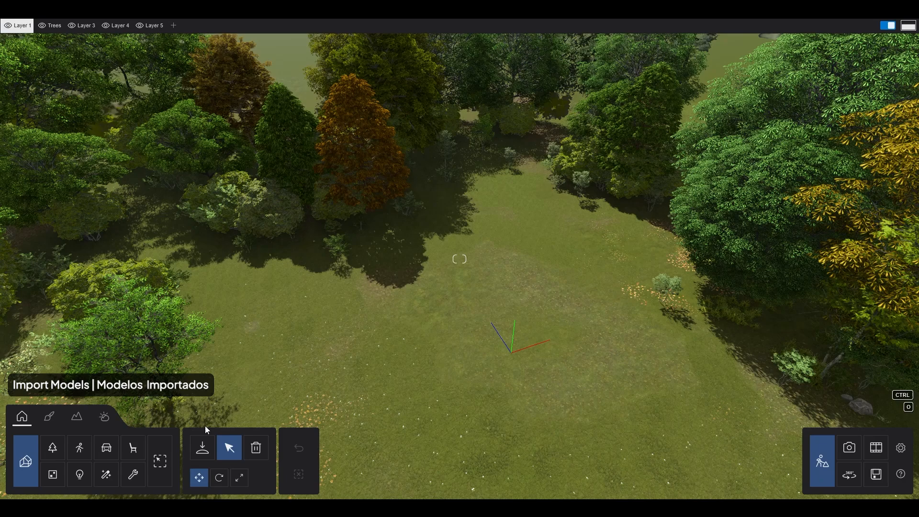
{"action": "left_click", "coordinate": [201, 457]}
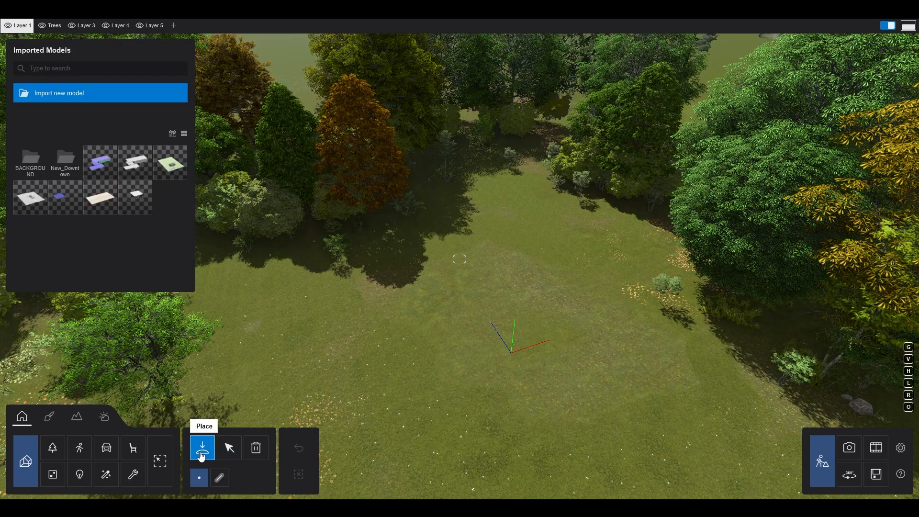
{"action": "left_click", "coordinate": [147, 100]}
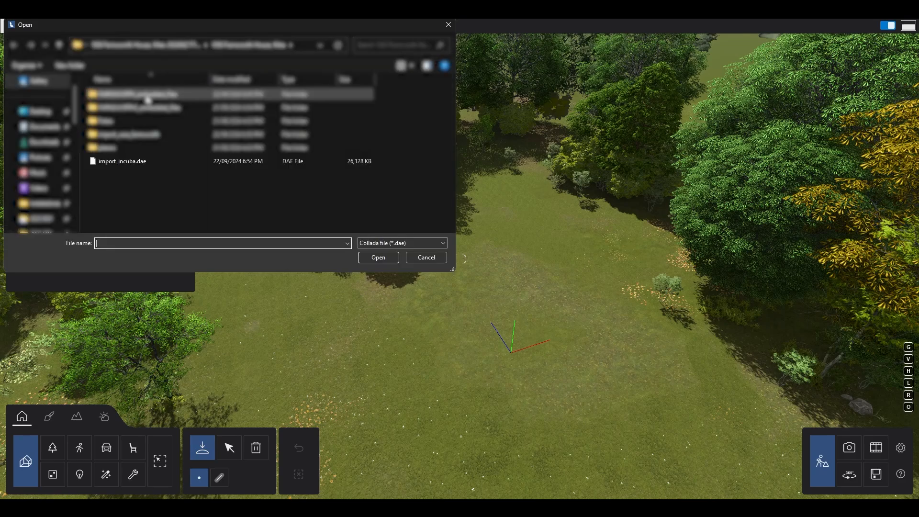
{"action": "left_click", "coordinate": [158, 163]}
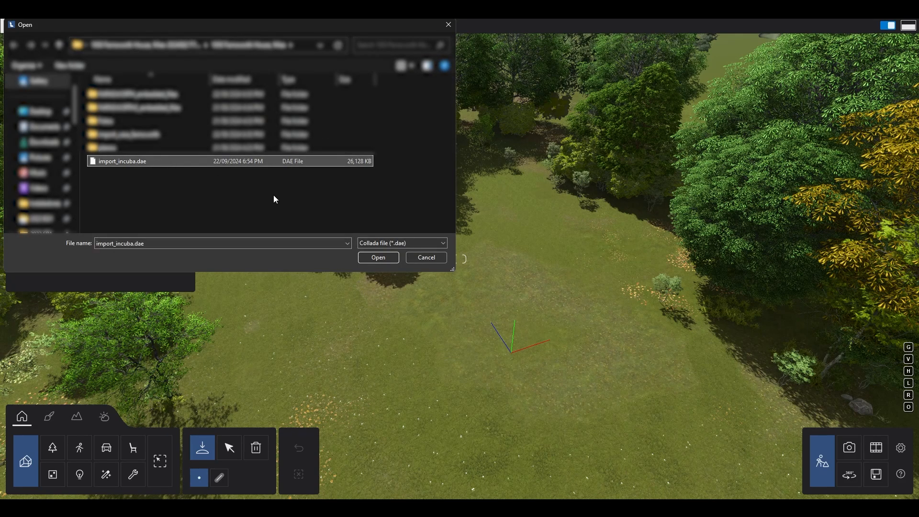
{"action": "left_click", "coordinate": [378, 258]}
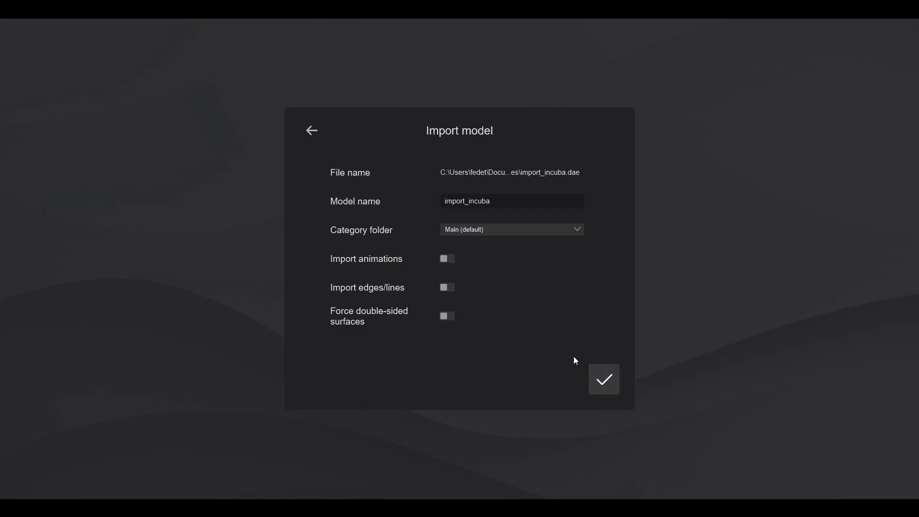
{"action": "left_click", "coordinate": [605, 383]}
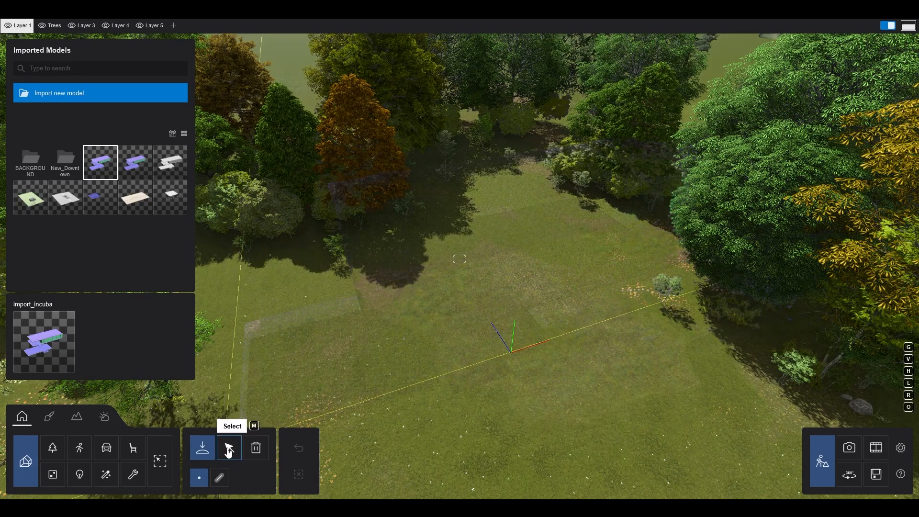
Place the imported house model on the terrain in the middle of the clearing and end the placement
{"action": "left_click", "coordinate": [312, 403]}
{"action": "key", "text": "s"}
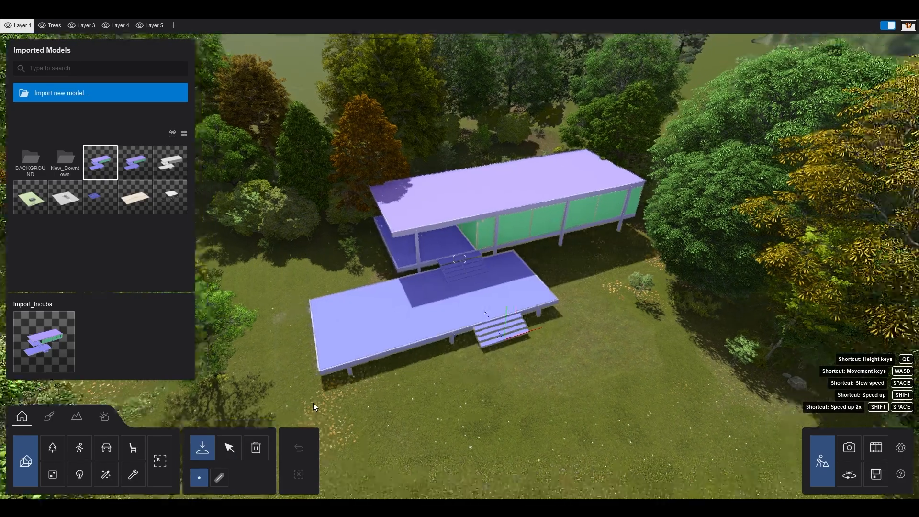
{"action": "right_click_drag", "start_coordinate": [383, 414], "coordinate": [351, 414]}
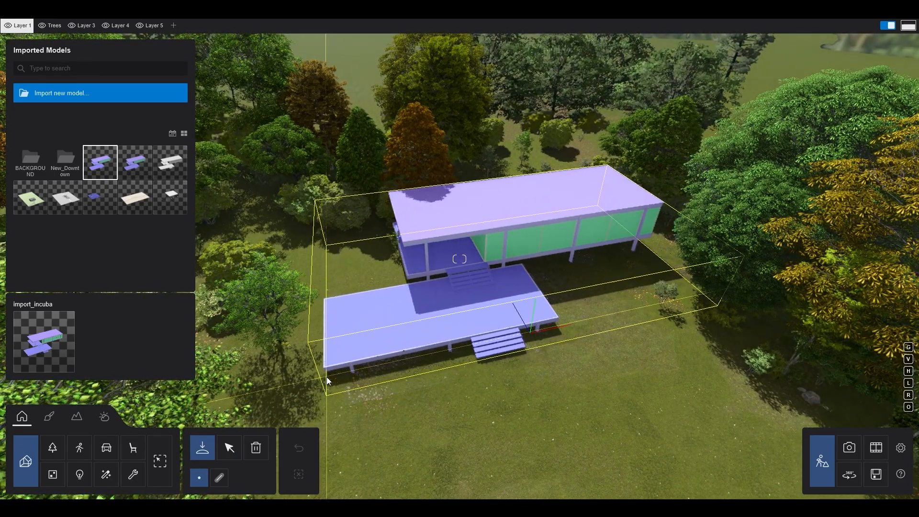
{"action": "key", "text": "g"}
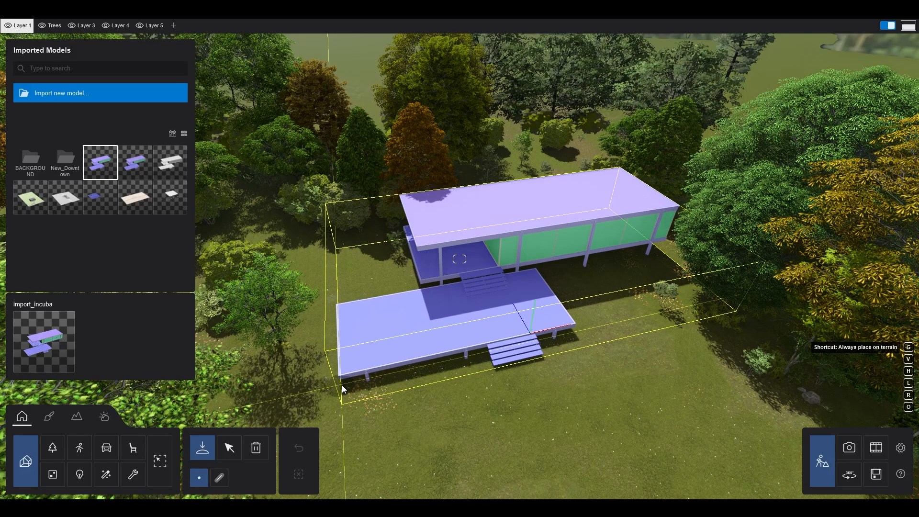
{"action": "left_click", "coordinate": [342, 385]}
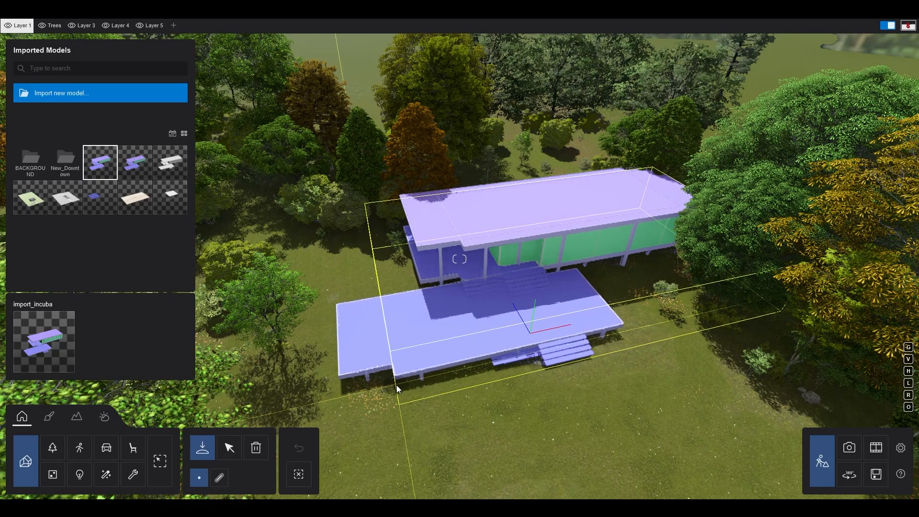
{"action": "key", "text": "Escape"}
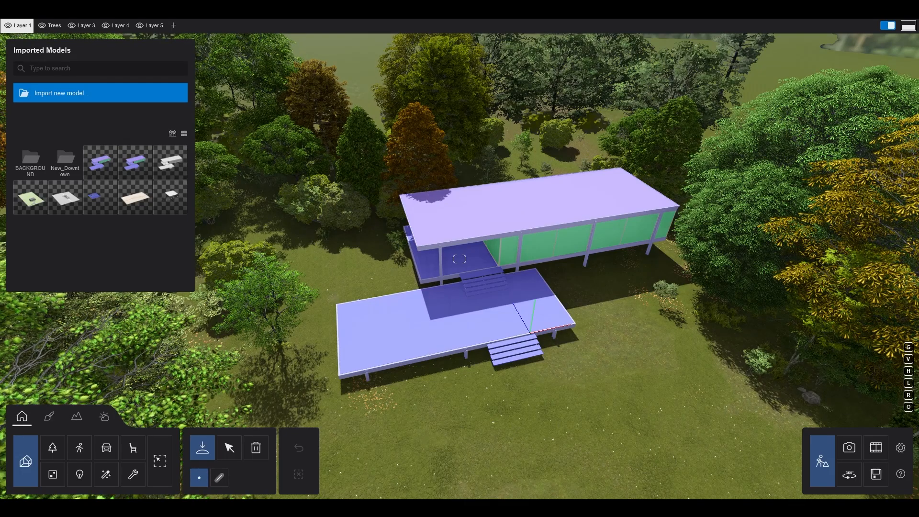
Select the imported house model and move it along the X axis to an X position of -14.32 m
{"action": "left_click", "coordinate": [230, 449]}
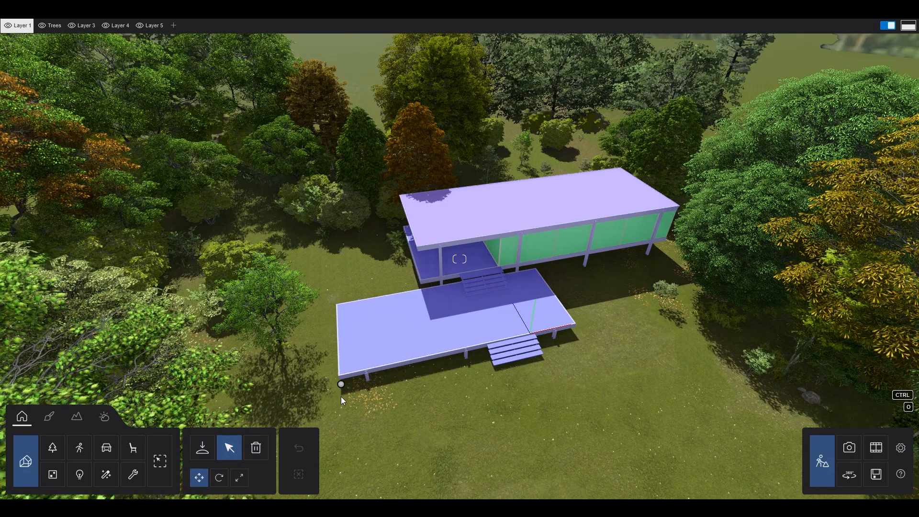
{"action": "left_click", "coordinate": [386, 377]}
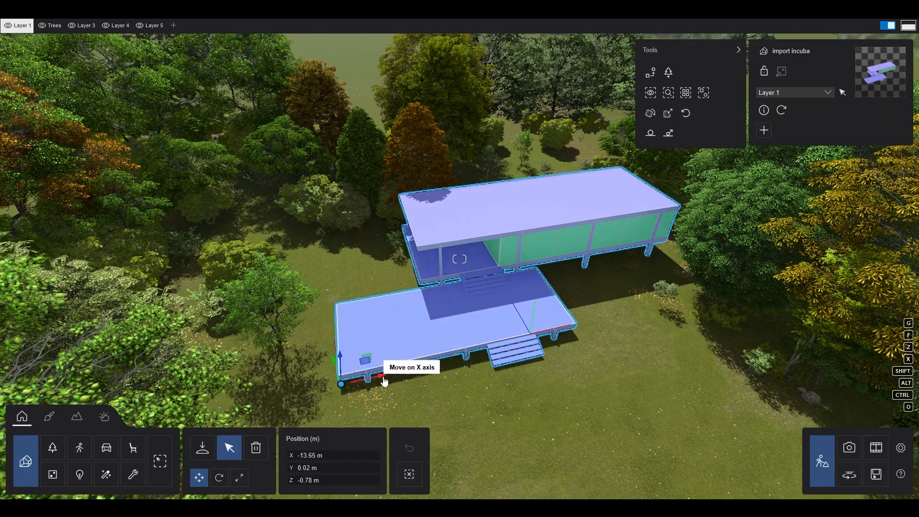
{"action": "left_click_drag", "start_coordinate": [385, 381], "coordinate": [375, 386]}
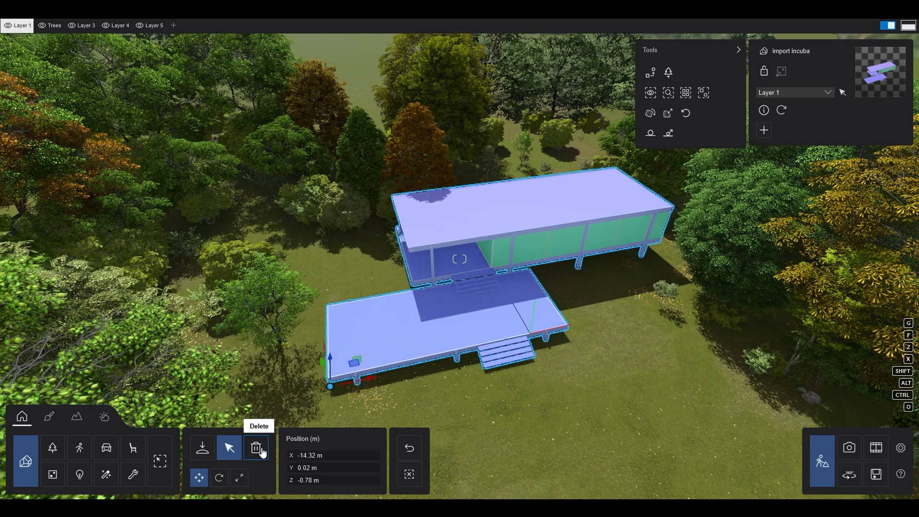
Move the small American beech beside the house to about X -16.21 m, Z 16.03 m, behind the lower terrace
{"action": "left_click", "coordinate": [52, 448]}
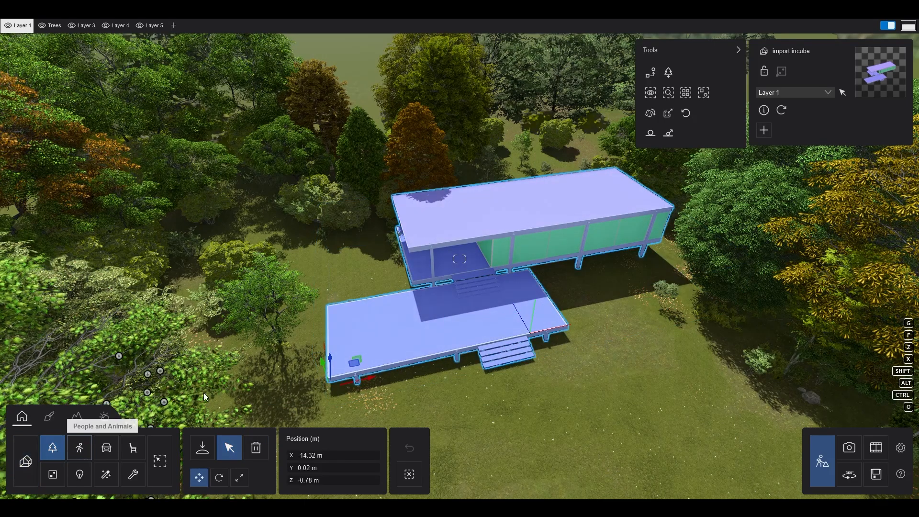
{"action": "mouse_move", "coordinate": [398, 251]}
{"action": "left_mouse_down"}
{"action": "mouse_move", "coordinate": [391, 243]}
{"action": "mouse_move", "coordinate": [312, 254]}
{"action": "left_mouse_up"}
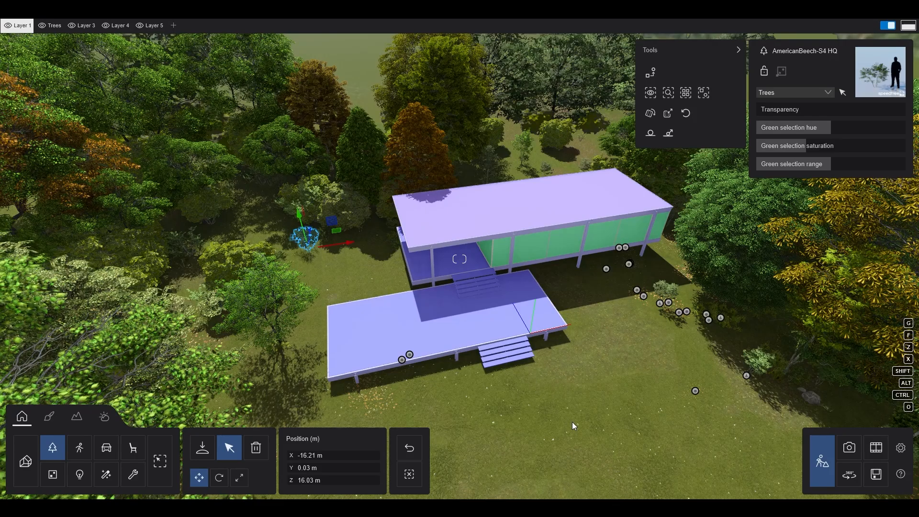
Return to the imported models category and inspect the house from ground level, checking how its posts and stairs meet the terrain
{"action": "left_click", "coordinate": [26, 461]}
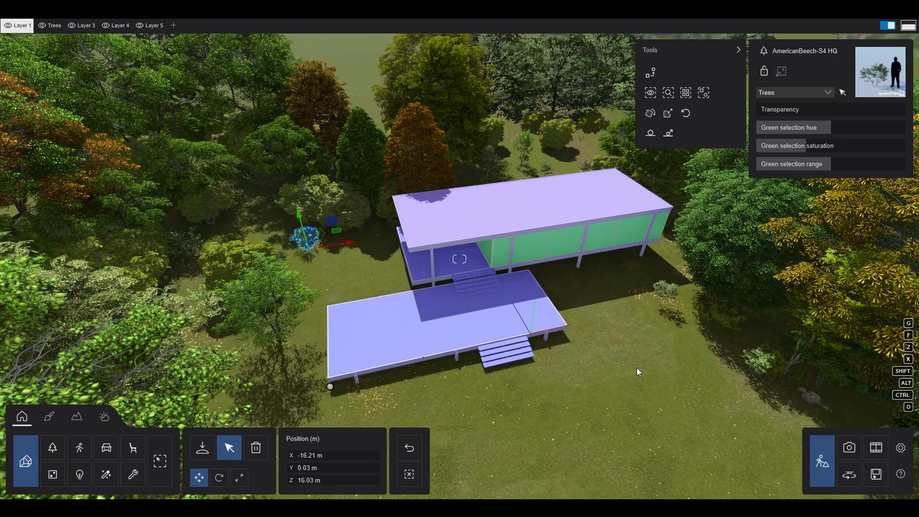
{"action": "mouse_move", "coordinate": [605, 357]}
{"action": "right_mouse_down"}
{"action": "mouse_move", "coordinate": [586, 349]}
{"action": "mouse_move", "coordinate": [636, 395]}
{"action": "mouse_move", "coordinate": [609, 394]}
{"action": "mouse_move", "coordinate": [596, 416]}
{"action": "mouse_move", "coordinate": [598, 345]}
{"action": "right_mouse_up"}
{"action": "key", "text": "w"}
{"action": "key", "text": "s"}
{"action": "key", "text": "e"}
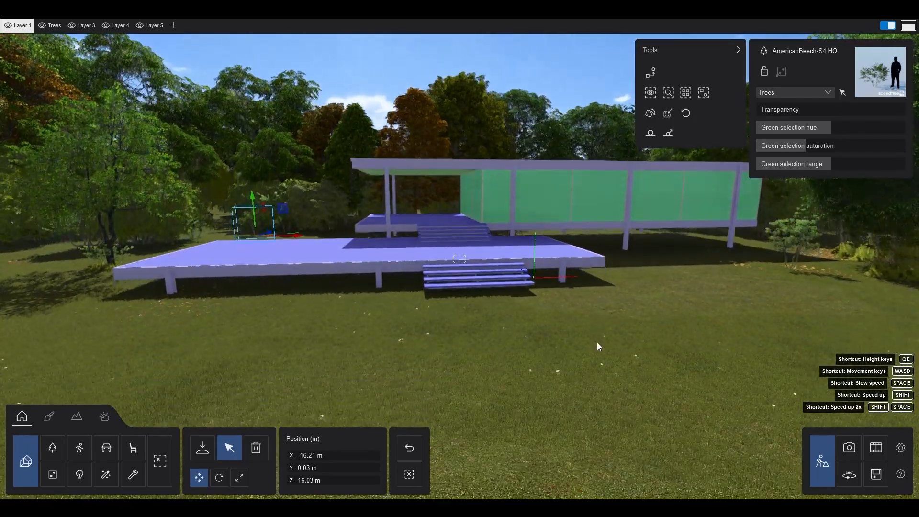
{"action": "key", "text": "w"}
{"action": "key", "text": "a"}
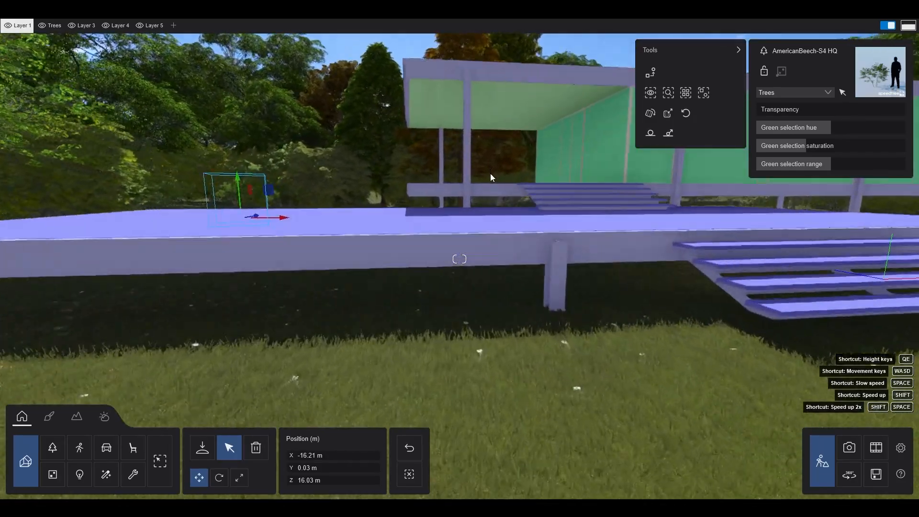
{"action": "key", "text": "d"}
{"action": "right_click_drag", "start_coordinate": [490, 173], "coordinate": [487, 152]}
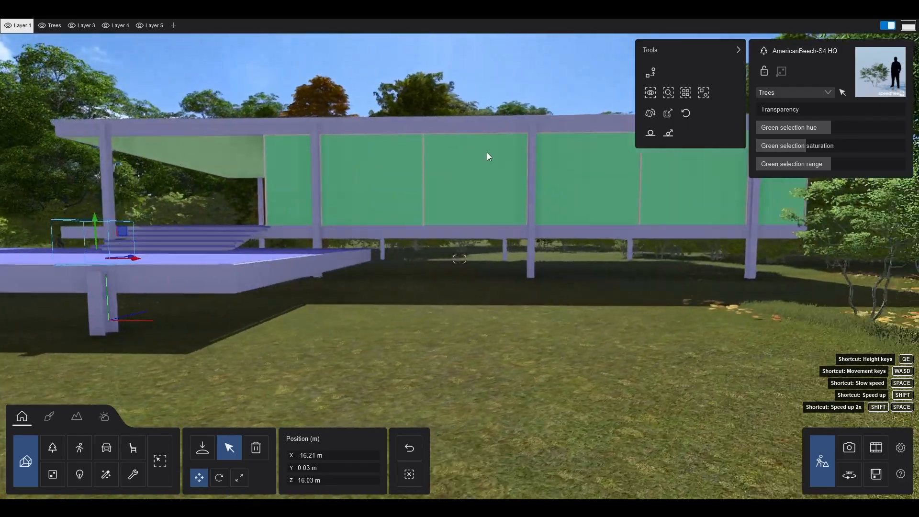
{"action": "key", "text": "s"}
{"action": "key", "text": "a"}
{"action": "key", "text": "w"}
{"action": "key", "text": "q"}
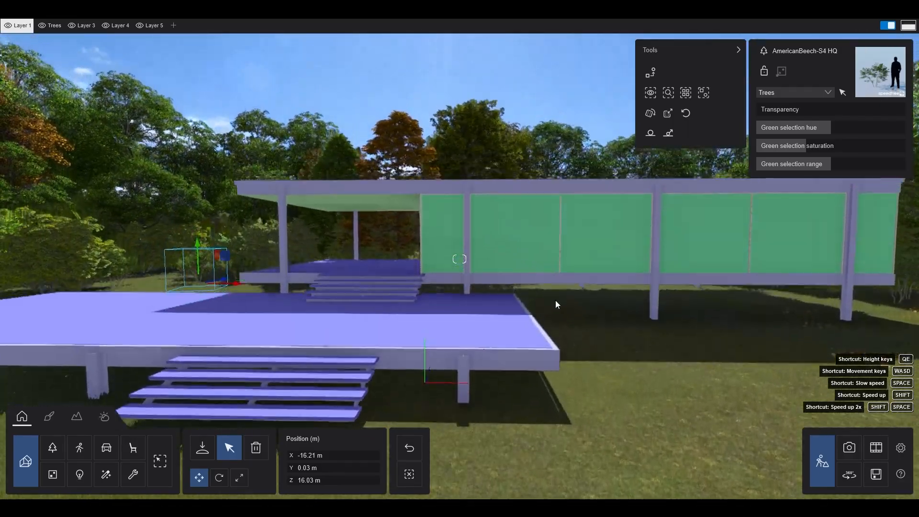
{"action": "key", "text": "q"}
{"action": "right_click_drag", "start_coordinate": [555, 301], "coordinate": [577, 341]}
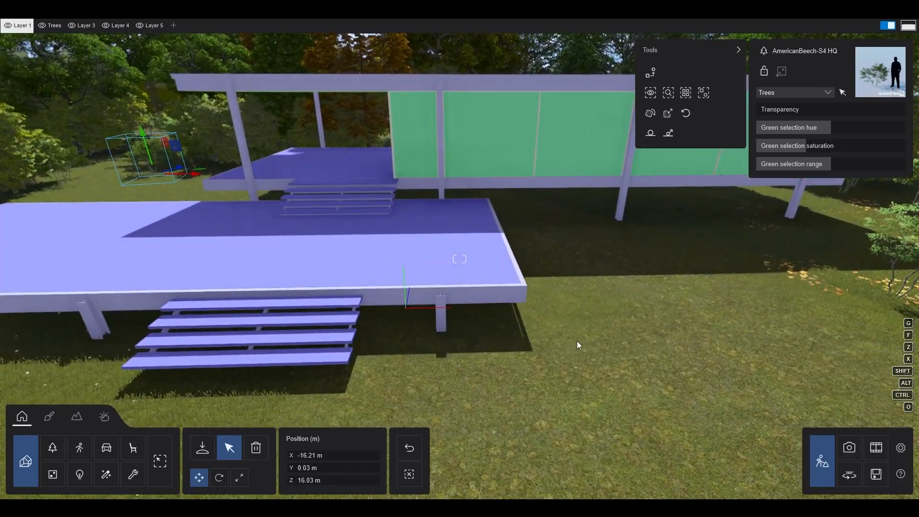
Select the house model and lower it slightly along the vertical axis to a Y position of -0.08 m
{"action": "left_click", "coordinate": [392, 287]}
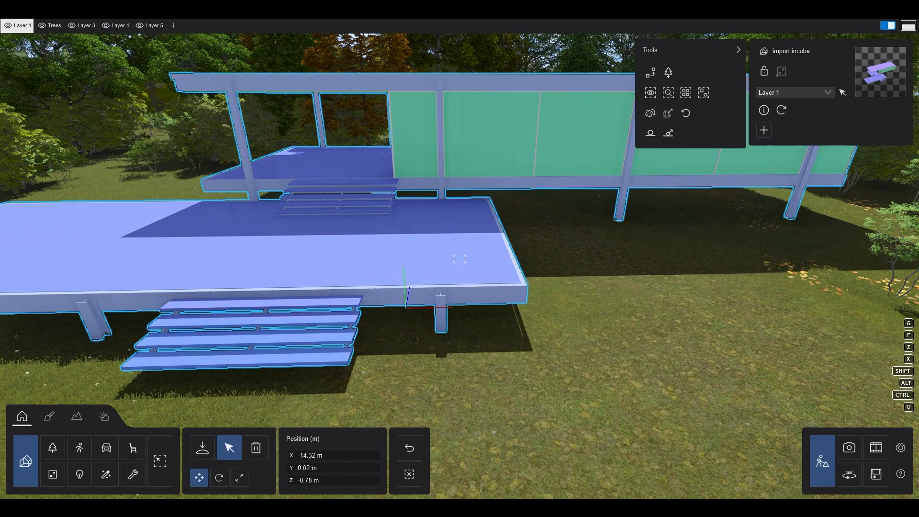
{"action": "right_click_drag", "start_coordinate": [611, 345], "coordinate": [598, 328]}
{"action": "key", "text": "s"}
{"action": "key", "text": "a"}
{"action": "key", "text": "a"}
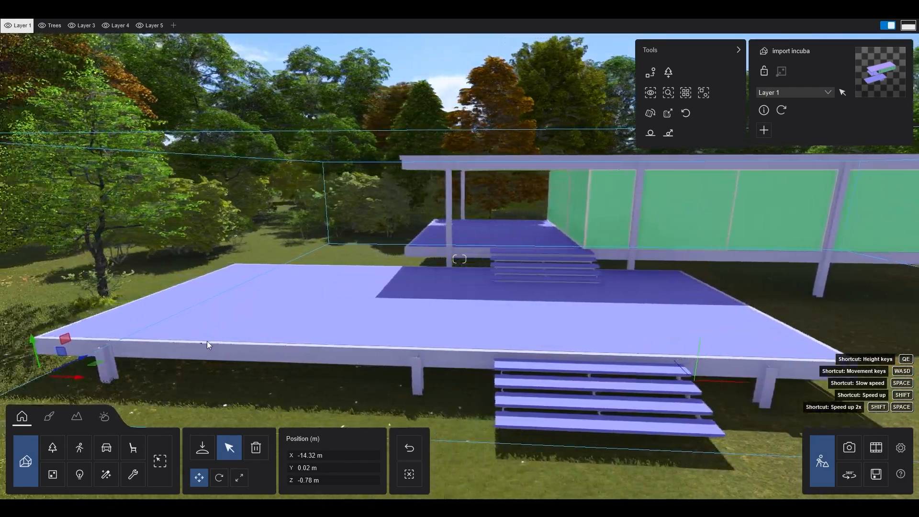
{"action": "mouse_move", "coordinate": [207, 345]}
{"action": "right_mouse_down"}
{"action": "mouse_move", "coordinate": [225, 352]}
{"action": "mouse_move", "coordinate": [217, 347]}
{"action": "right_mouse_up"}
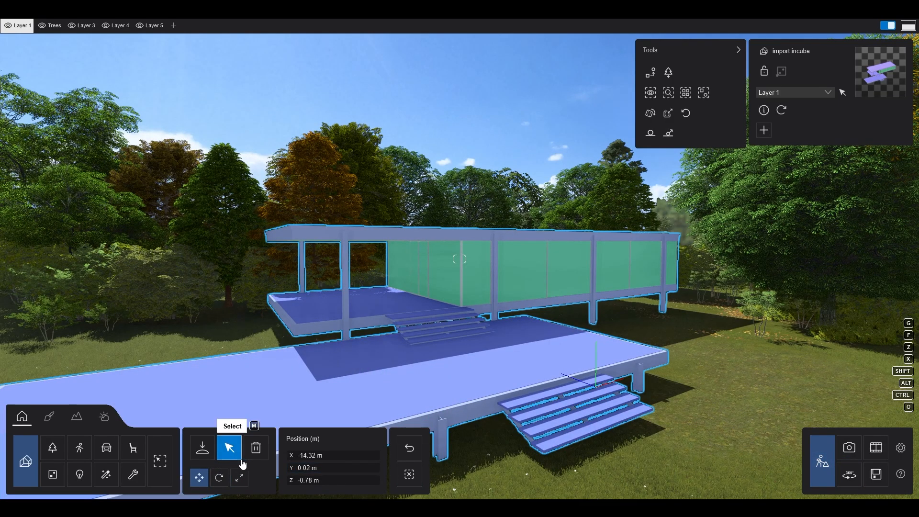
{"action": "right_click_drag", "start_coordinate": [587, 388], "coordinate": [545, 391]}
{"action": "left_click_drag", "start_coordinate": [369, 361], "coordinate": [367, 362]}
{"action": "right_click_drag", "start_coordinate": [403, 385], "coordinate": [663, 357]}
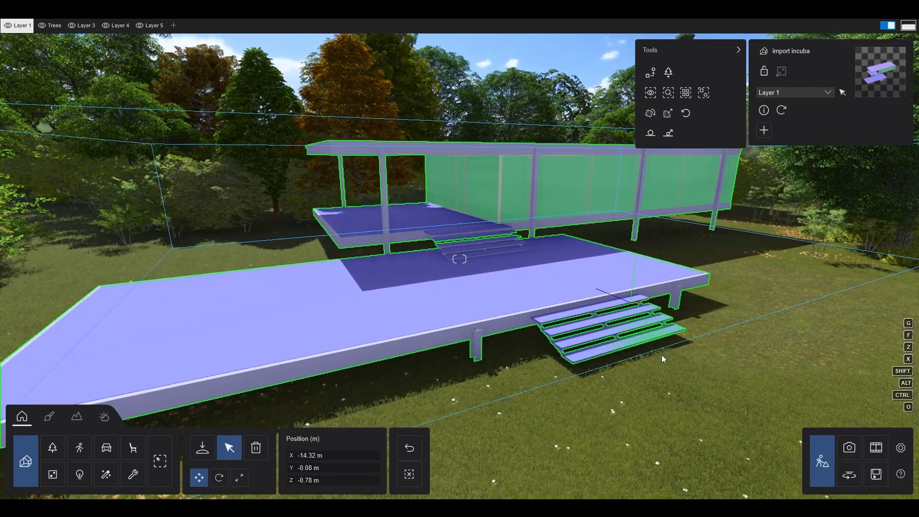
View the terrace from the other side and lower the house further into the ground to a Y position of -0.18 m
{"action": "right_click_drag", "start_coordinate": [793, 322], "coordinate": [768, 339]}
{"action": "key", "text": "s"}
{"action": "key", "text": "s"}
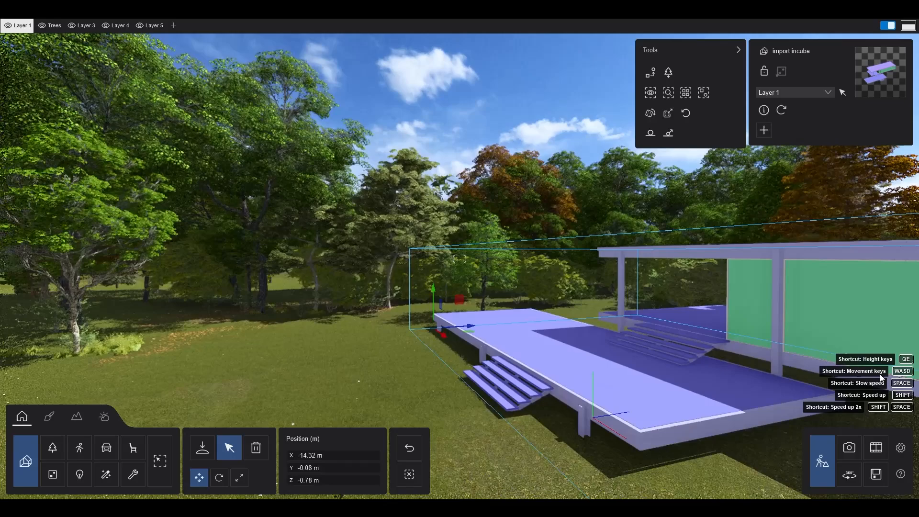
{"action": "right_click_drag", "start_coordinate": [717, 415], "coordinate": [741, 418]}
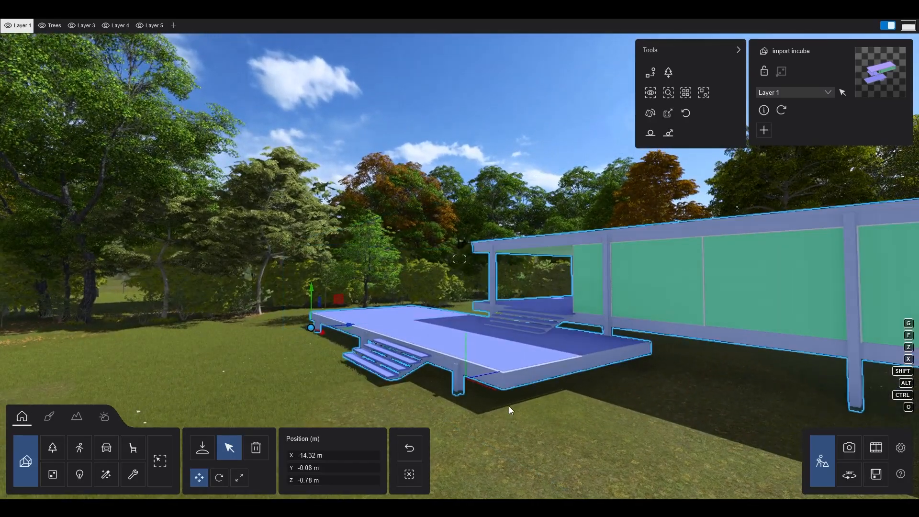
{"action": "right_click_drag", "start_coordinate": [430, 393], "coordinate": [454, 372]}
{"action": "key", "text": "w"}
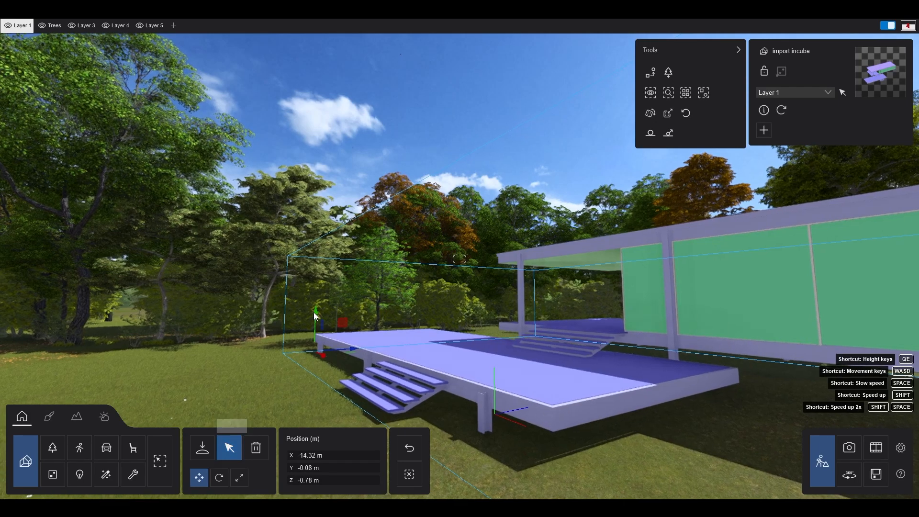
{"action": "left_click_drag", "start_coordinate": [315, 316], "coordinate": [315, 317]}
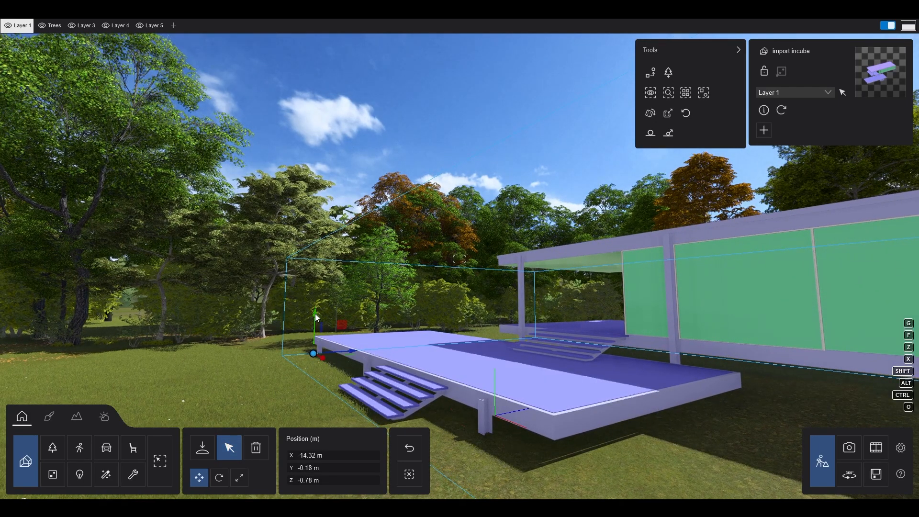
{"action": "mouse_move", "coordinate": [763, 464]}
{"action": "right_mouse_down"}
{"action": "mouse_move", "coordinate": [794, 465]}
{"action": "mouse_move", "coordinate": [768, 465]}
{"action": "right_mouse_up"}
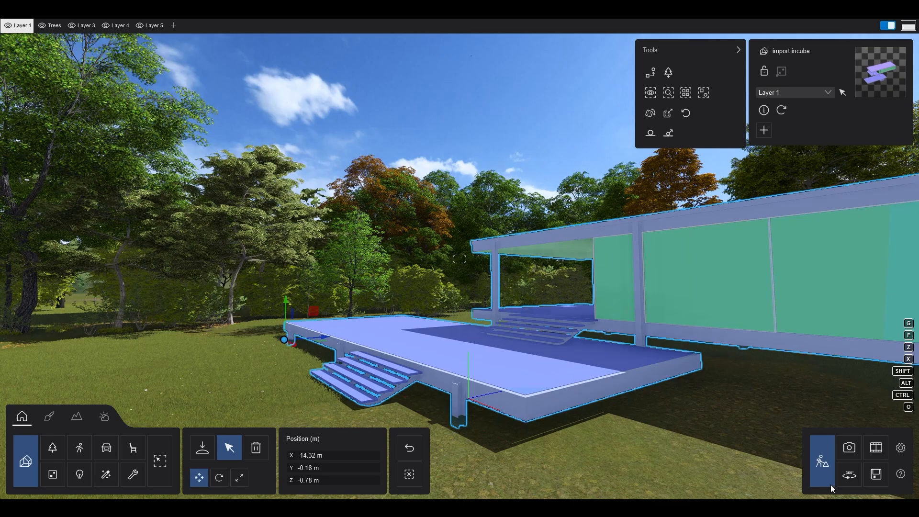
Save the project as a new Lumion project file named casa_farnsworth
{"action": "left_click", "coordinate": [877, 475]}
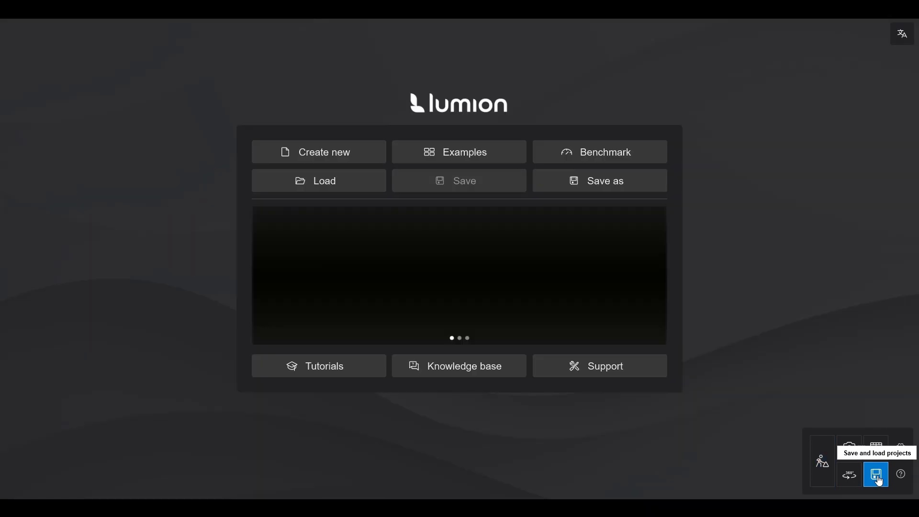
{"action": "left_click", "coordinate": [616, 182]}
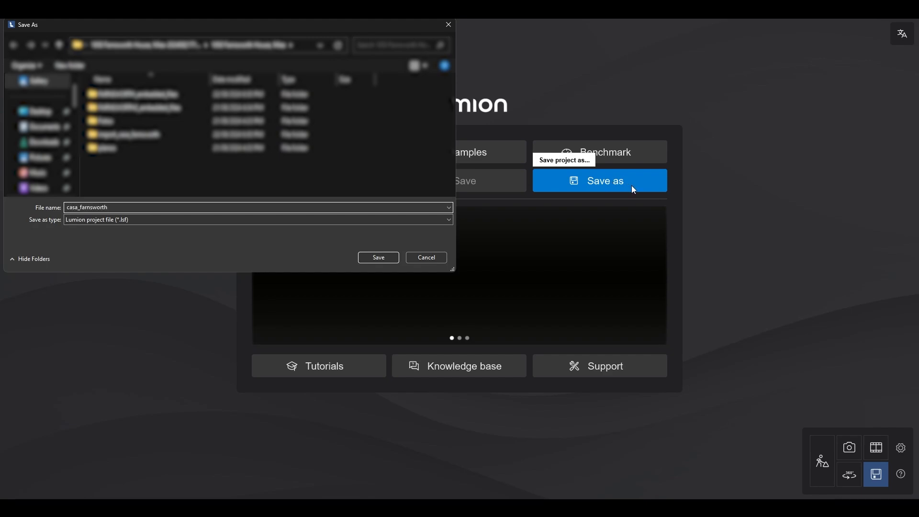
{"action": "left_click", "coordinate": [386, 260]}
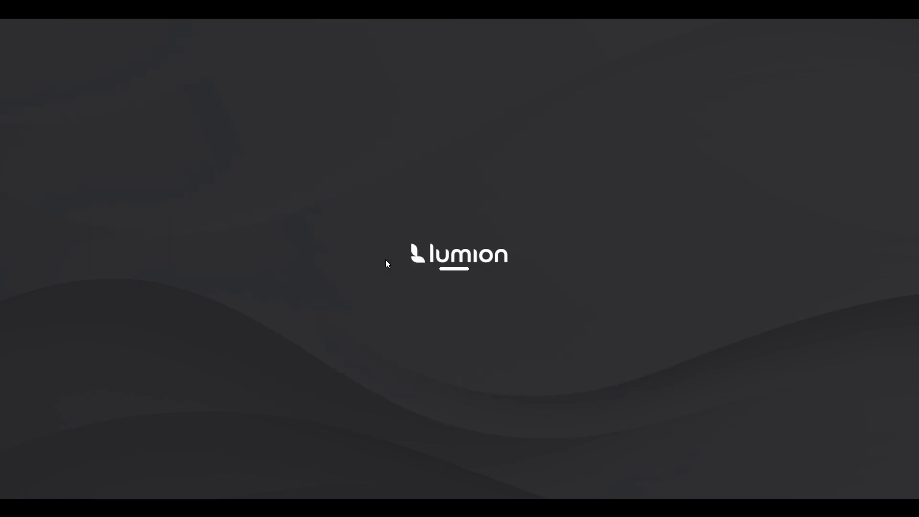
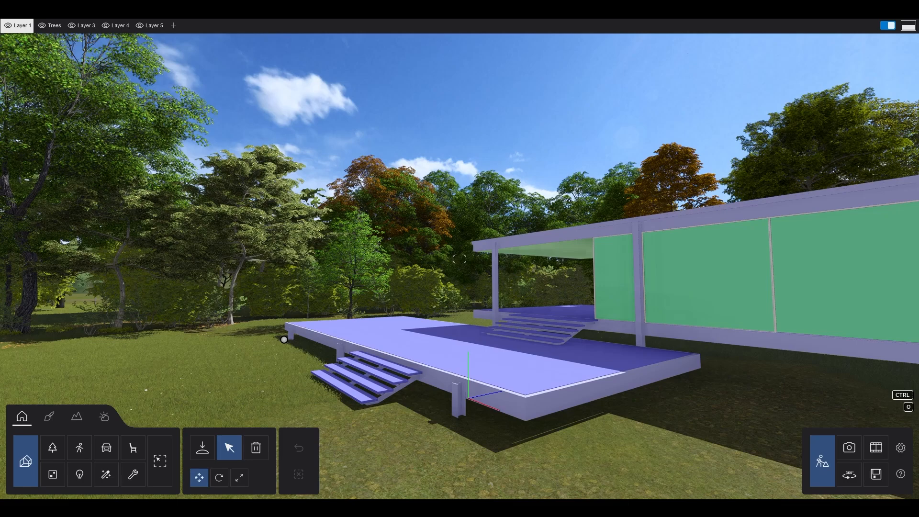
Switch to Photo mode and review the template's saved views, including Photo - 3 and Photo - 1
{"action": "left_click", "coordinate": [848, 452]}
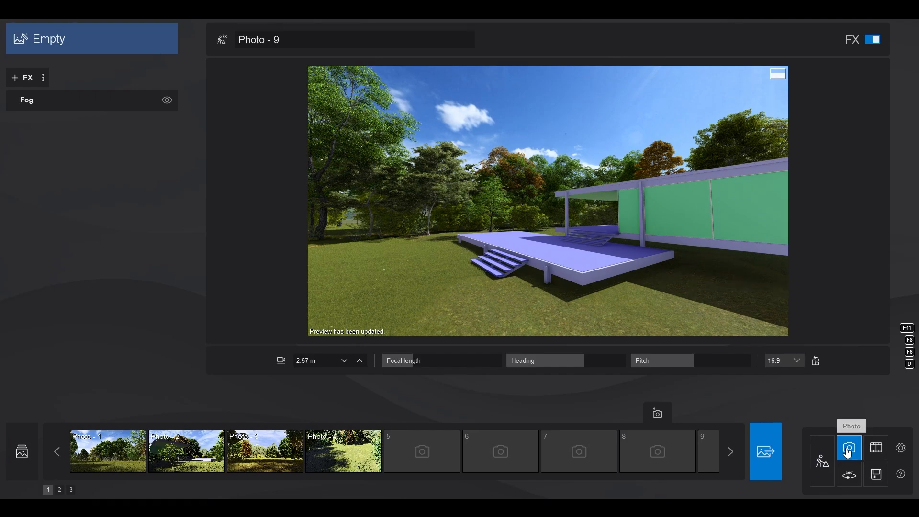
{"action": "mouse_move", "coordinate": [252, 456]}
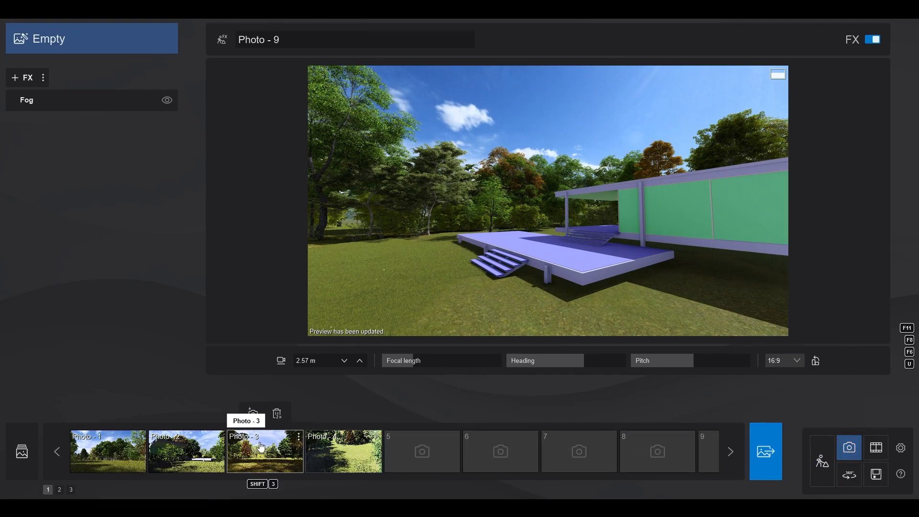
{"action": "left_click", "coordinate": [249, 453]}
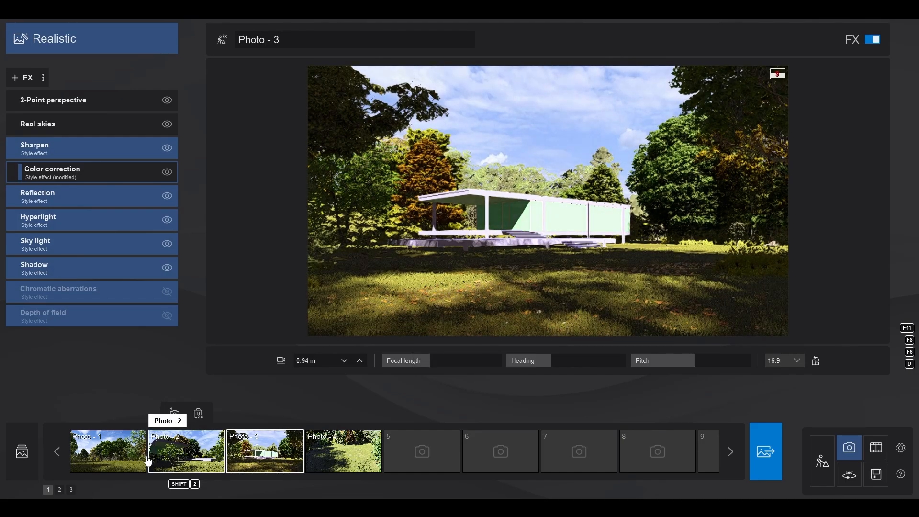
{"action": "key", "text": "shift+2"}
{"action": "left_click", "coordinate": [117, 461]}
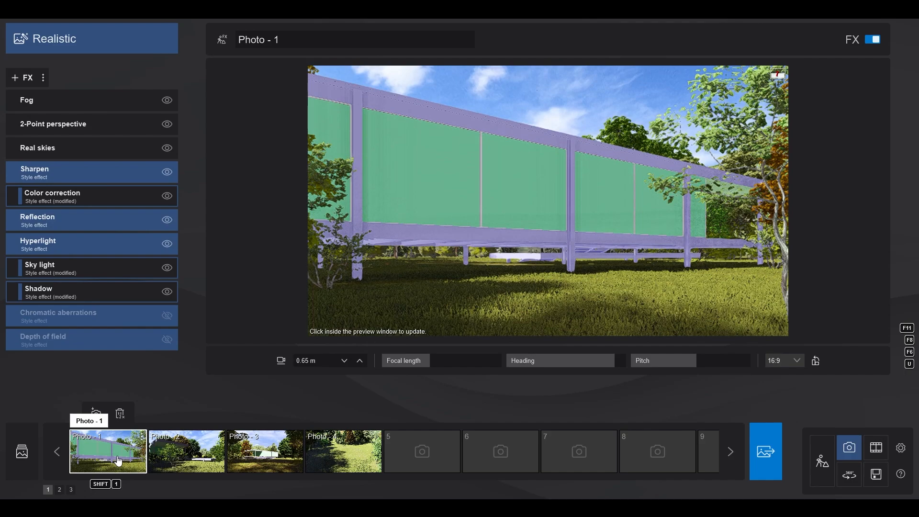
{"action": "left_click", "coordinate": [268, 458]}
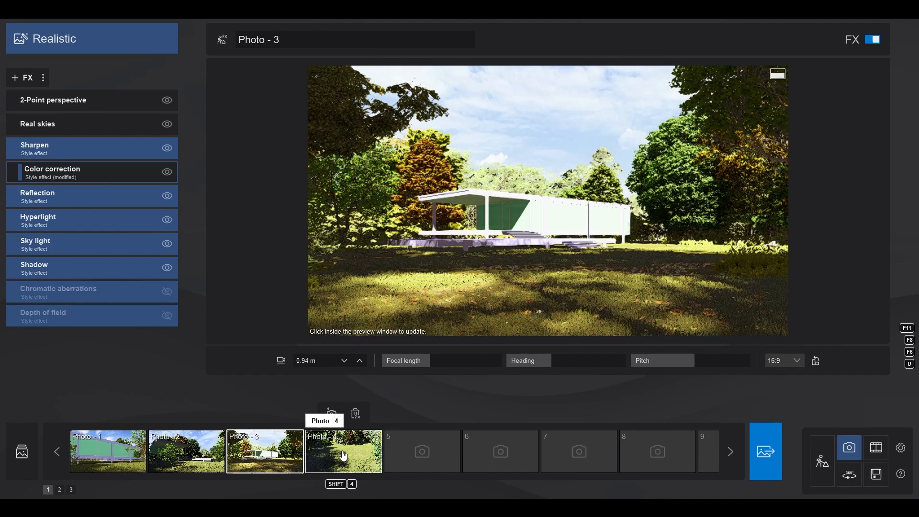
Remove all four saved photo views from the first photo set
{"action": "double_click", "coordinate": [357, 415]}
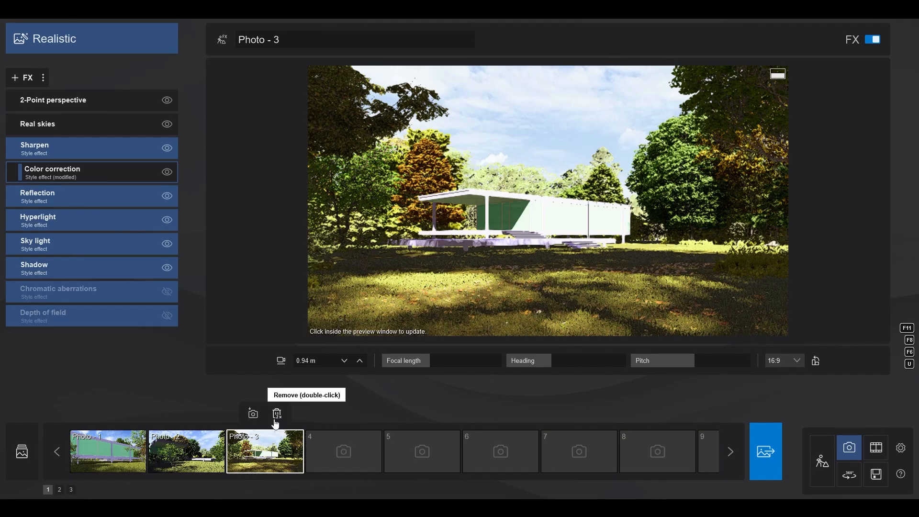
{"action": "double_click", "coordinate": [277, 417]}
{"action": "double_click", "coordinate": [198, 418]}
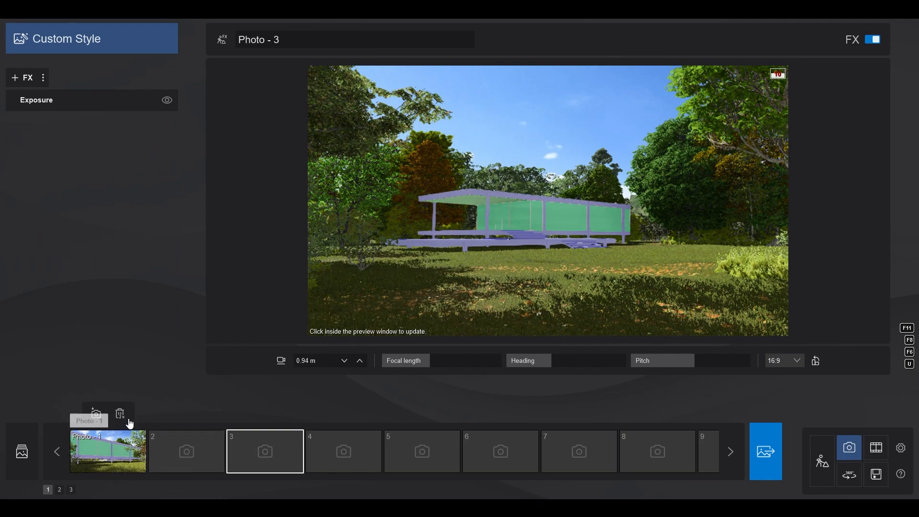
{"action": "double_click", "coordinate": [121, 415]}
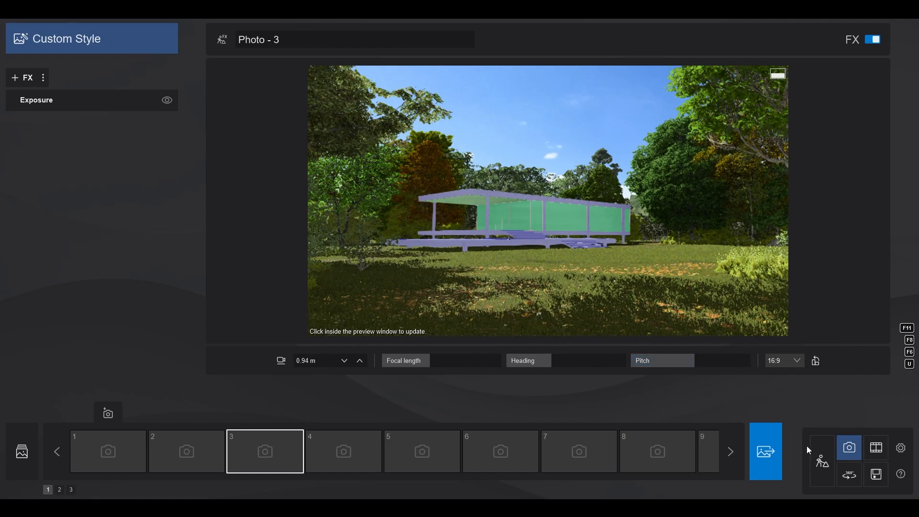
Return to Build mode, frame the terrace steps and glass facade from the lawn, and store this view in the first photo slot
{"action": "left_click", "coordinate": [821, 460]}
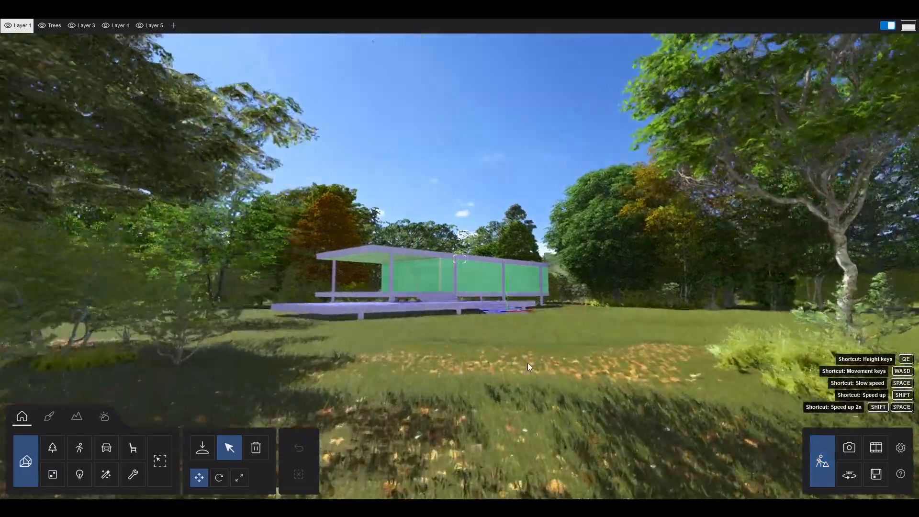
{"action": "key", "text": "w"}
{"action": "key", "text": "d"}
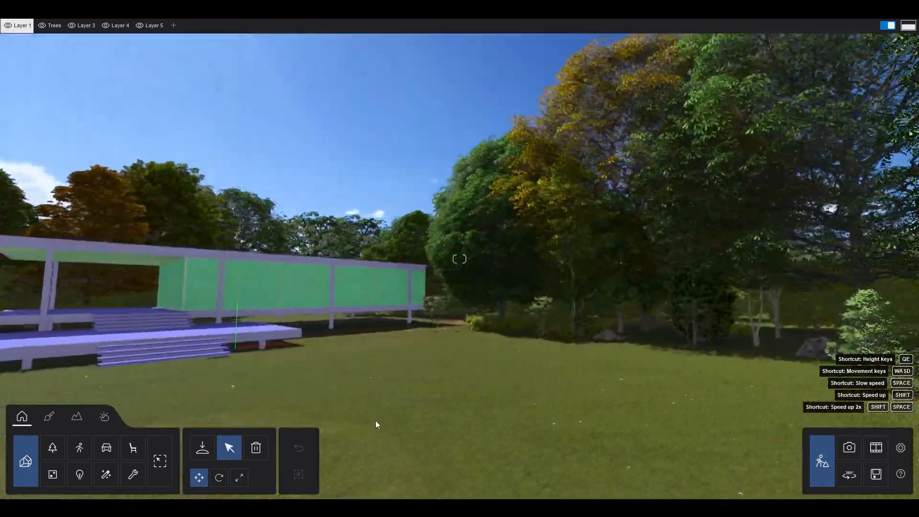
{"action": "key", "text": "w"}
{"action": "right_click_drag", "start_coordinate": [376, 420], "coordinate": [409, 324]}
{"action": "key", "text": "d"}
{"action": "key", "text": "d"}
{"action": "key", "text": "e"}
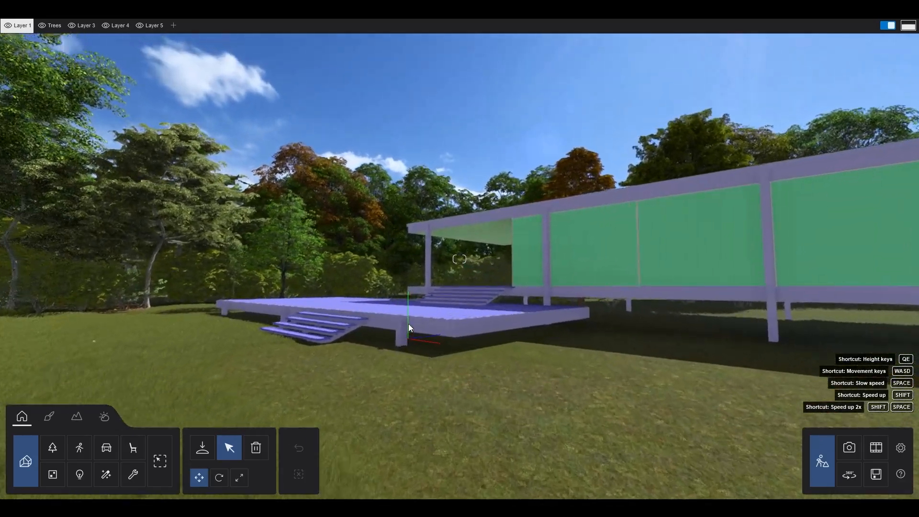
{"action": "key", "text": "w"}
{"action": "left_click", "coordinate": [846, 447]}
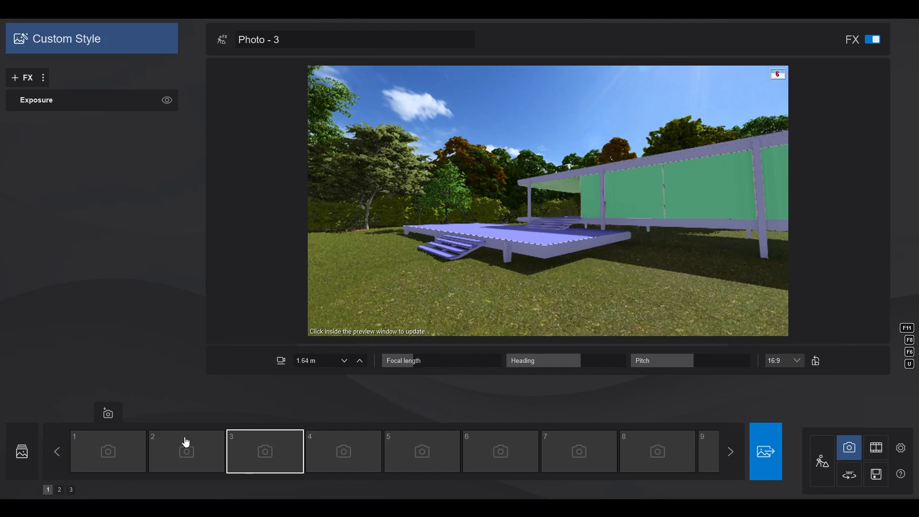
{"action": "left_click", "coordinate": [108, 416]}
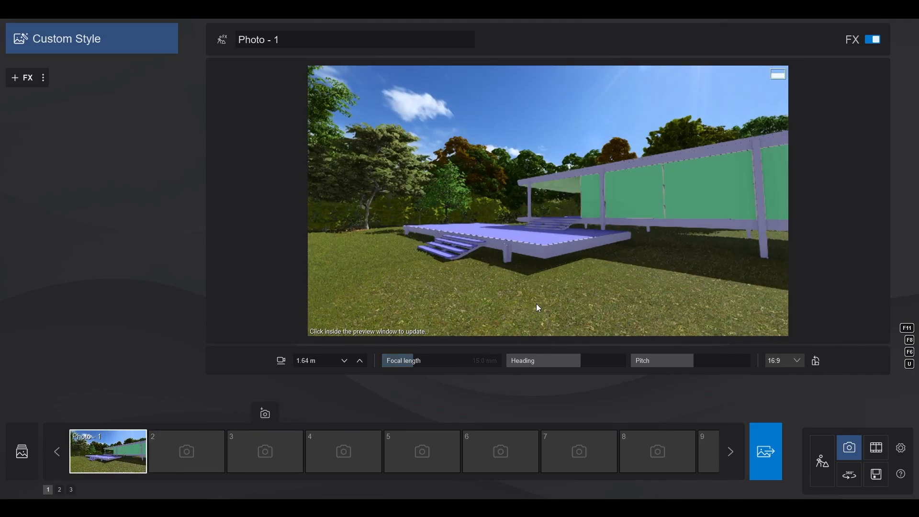
Reframe the photo camera closer to the terrace corner at a camera height of about 1.32 m
{"action": "scroll", "coordinate": [563, 245], "scroll_direction": "up", "scroll_amount": 1}
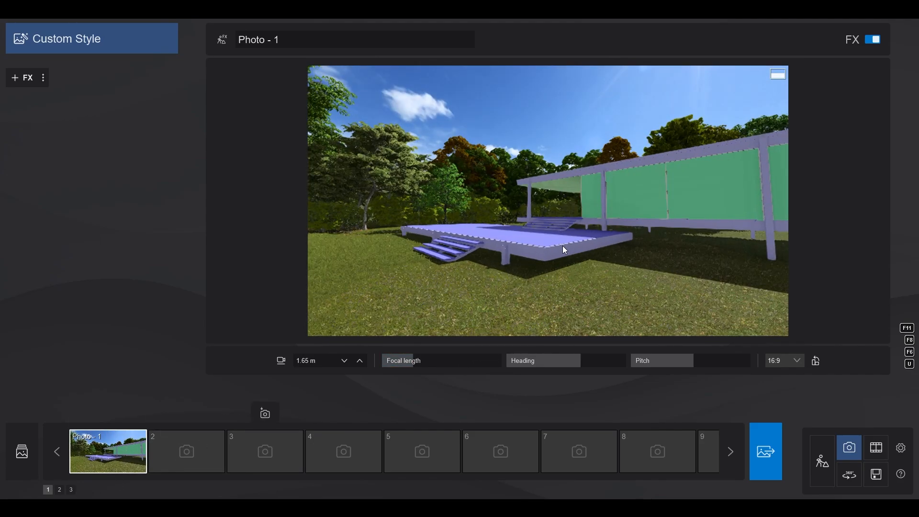
{"action": "scroll", "coordinate": [562, 247], "scroll_direction": "up", "scroll_amount": 5}
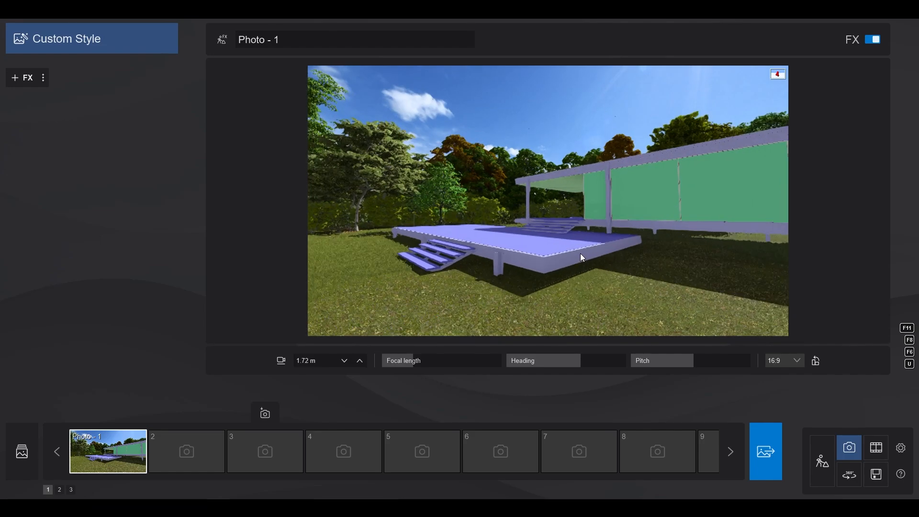
{"action": "scroll", "coordinate": [582, 258], "scroll_direction": "up", "scroll_amount": 4}
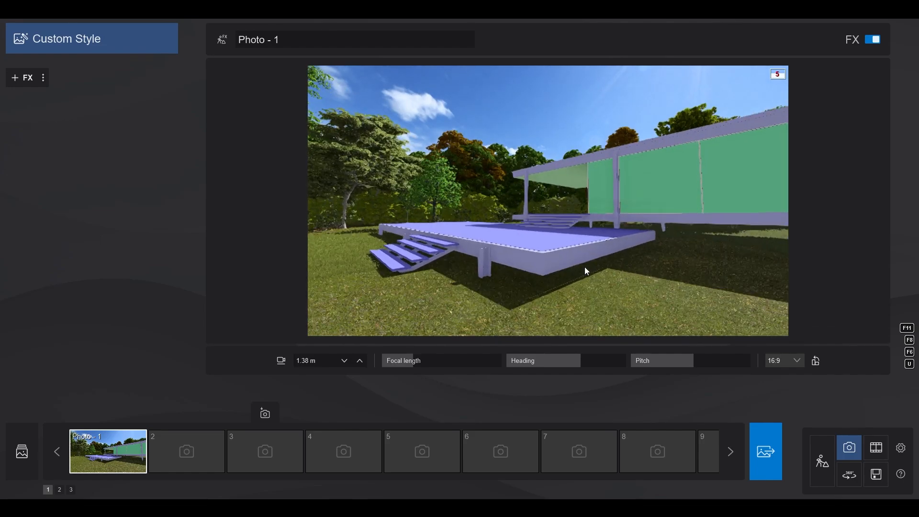
{"action": "scroll", "coordinate": [585, 269], "scroll_direction": "up", "scroll_amount": 1}
{"action": "scroll", "coordinate": [584, 266], "scroll_direction": "up", "scroll_amount": 1}
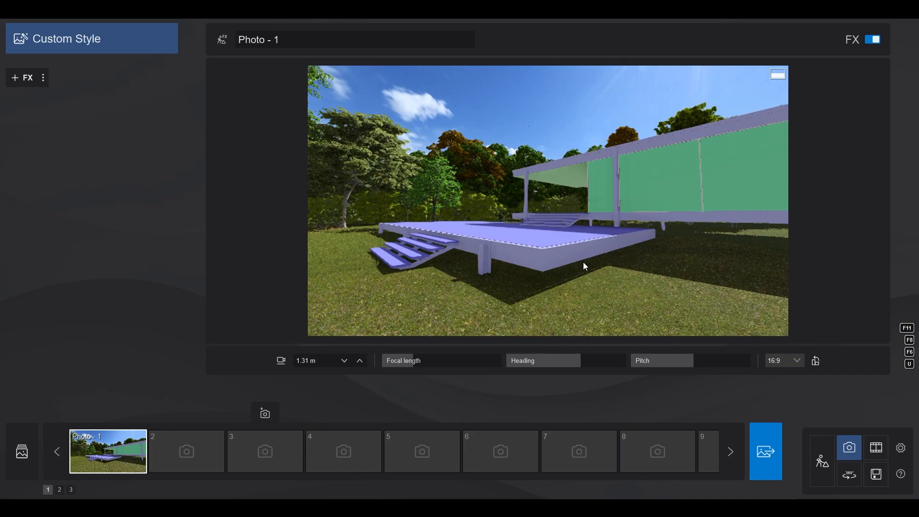
{"action": "scroll", "coordinate": [583, 263], "scroll_direction": "down", "scroll_amount": 3}
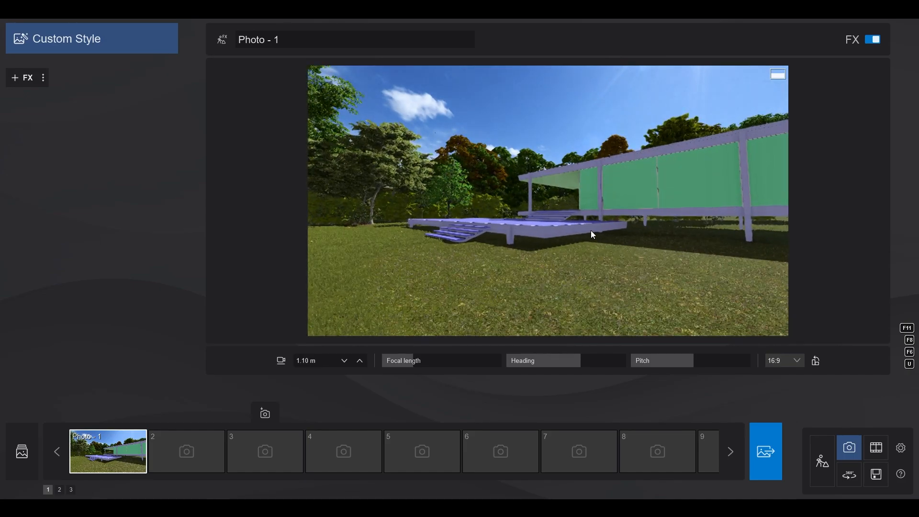
{"action": "scroll", "coordinate": [591, 231], "scroll_direction": "up", "scroll_amount": 3}
{"action": "right_click_drag", "start_coordinate": [585, 233], "coordinate": [572, 233]}
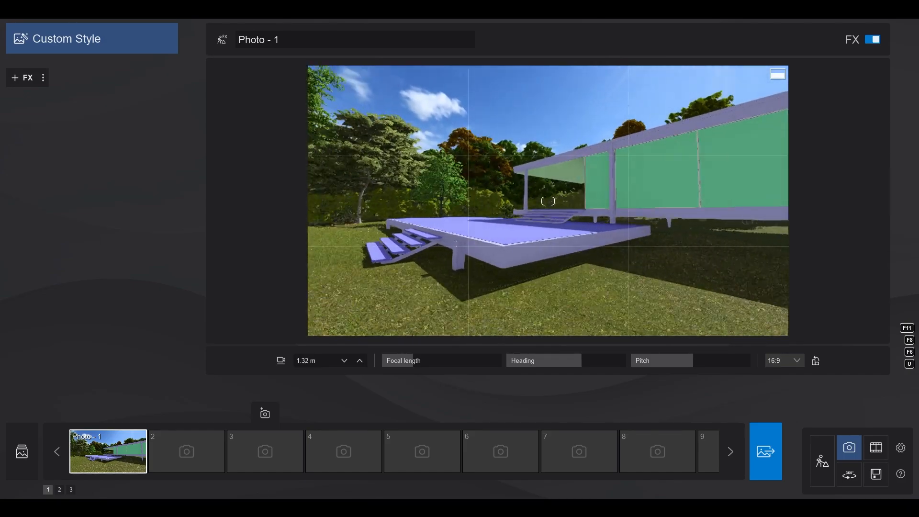
Try the 3:2 aspect ratio and the portrait orientation for the photo, restoring 16:9 landscape
{"action": "left_click", "coordinate": [785, 360]}
{"action": "left_click", "coordinate": [779, 385]}
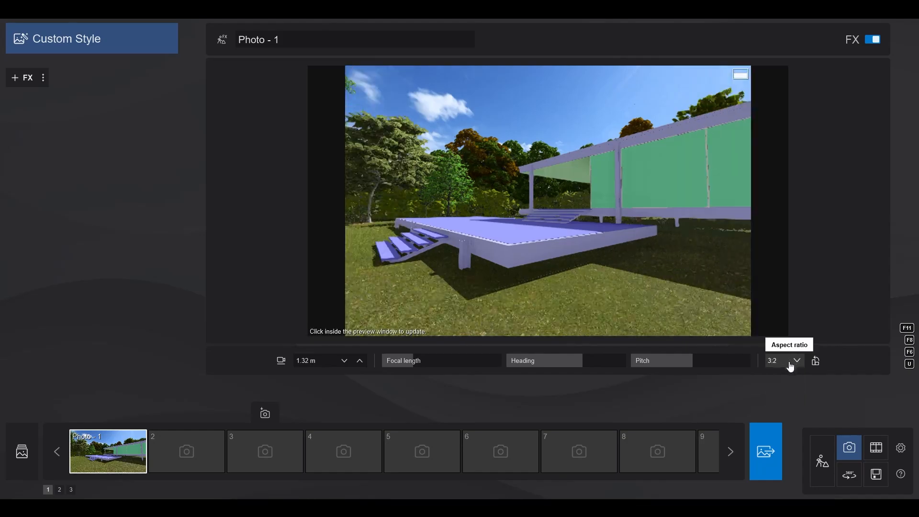
{"action": "left_click", "coordinate": [790, 367]}
{"action": "left_click", "coordinate": [784, 374]}
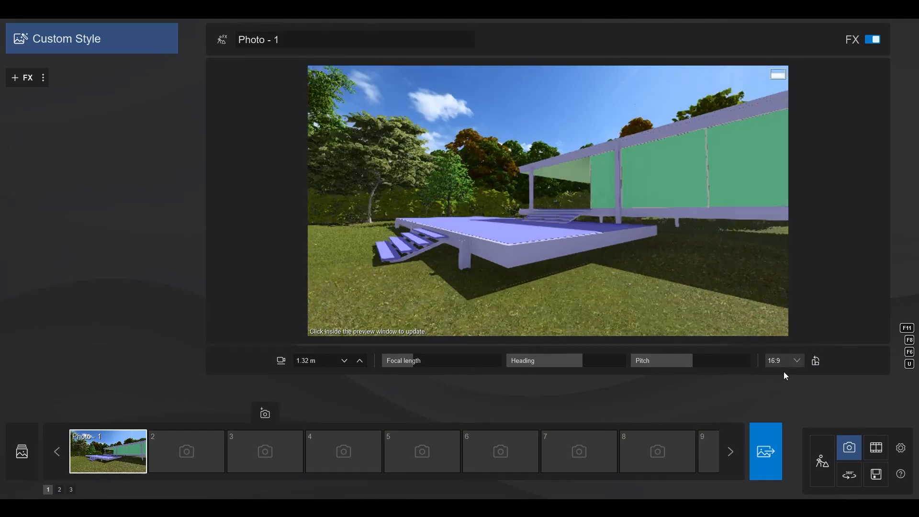
{"action": "left_click", "coordinate": [817, 362]}
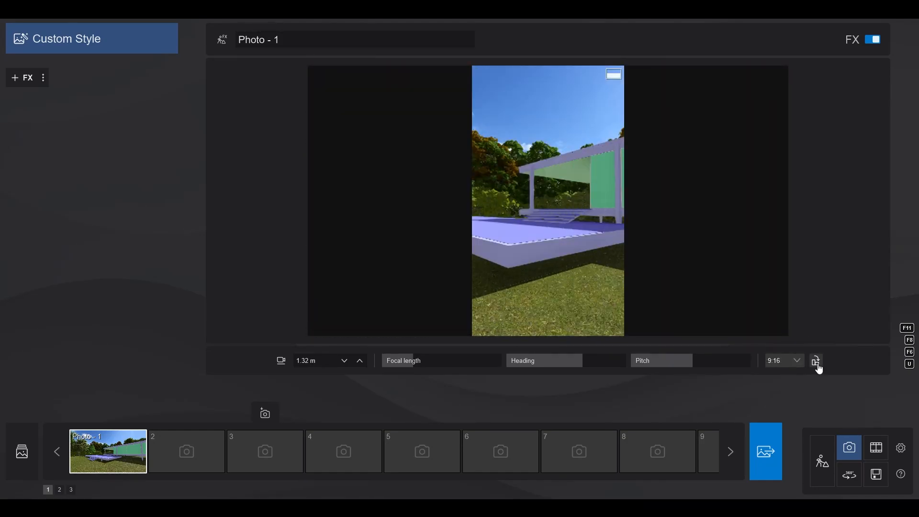
{"action": "left_click", "coordinate": [817, 362]}
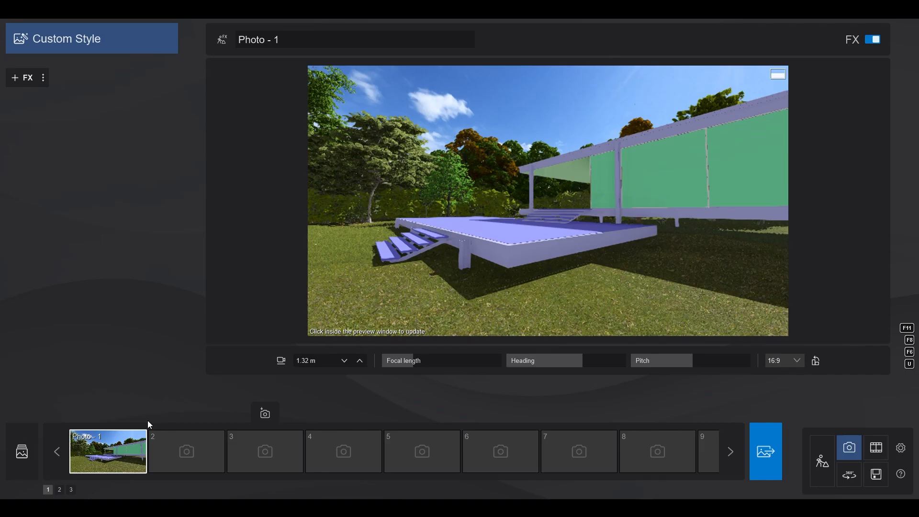
Shift the camera sideways to refine the terrace composition and update the stored camera of the first photo
{"action": "key", "text": "a"}
{"action": "mouse_move", "coordinate": [565, 268]}
{"action": "right_mouse_down"}
{"action": "mouse_move", "coordinate": [580, 268]}
{"action": "mouse_move", "coordinate": [562, 266]}
{"action": "right_mouse_up"}
{"action": "key", "text": "d"}
{"action": "key", "text": "d"}
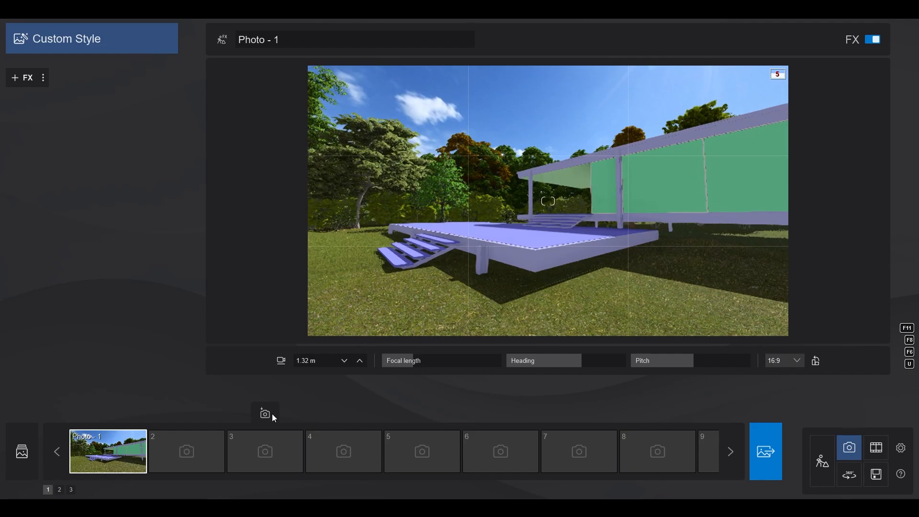
{"action": "mouse_move", "coordinate": [99, 442]}
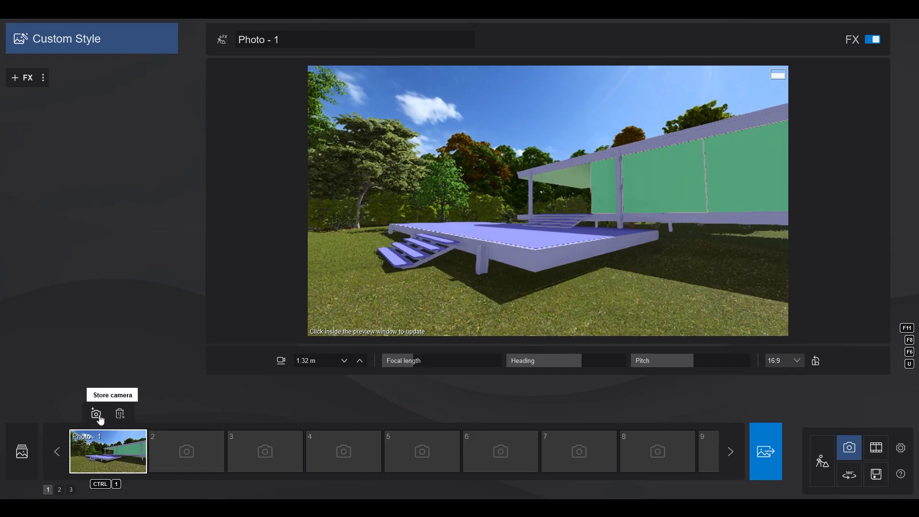
{"action": "left_click", "coordinate": [98, 418]}
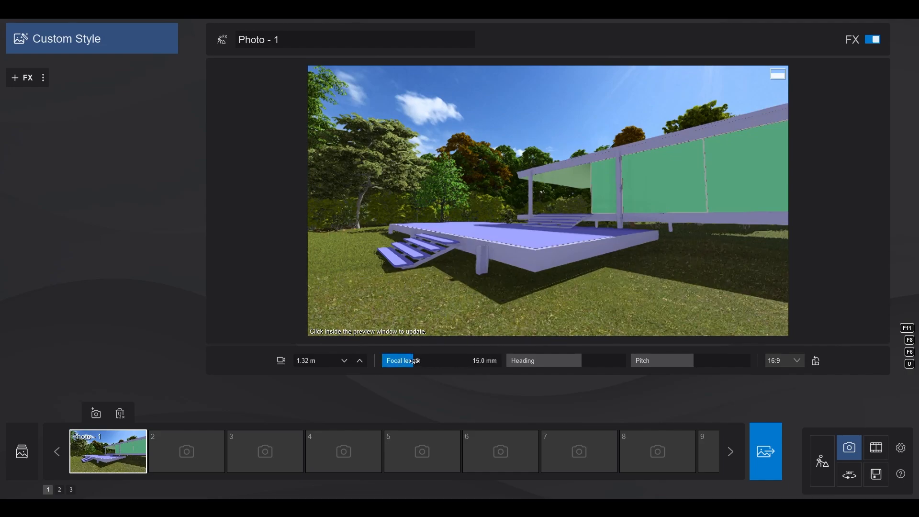
Set the photo's focal length to 25 mm and move the camera slightly back from the terrace
{"action": "left_click_drag", "start_coordinate": [414, 361], "coordinate": [504, 359]}
{"action": "left_click", "coordinate": [481, 363]}
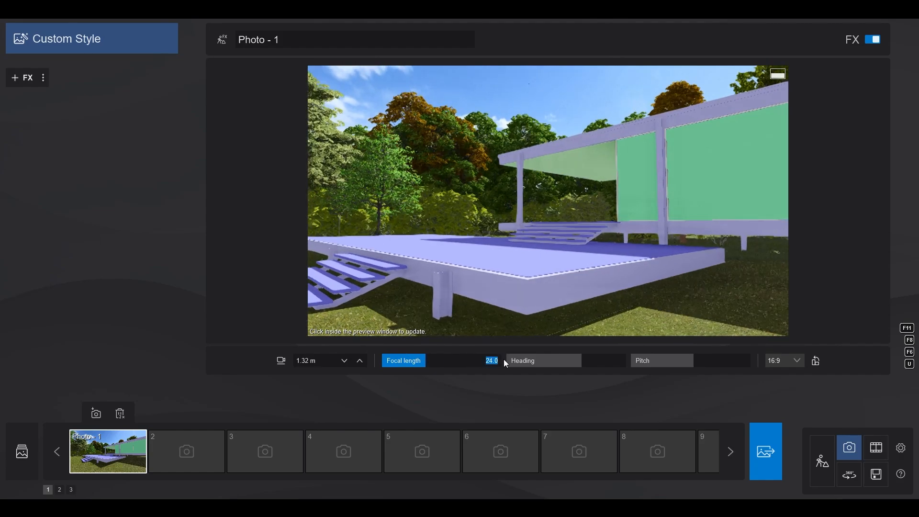
{"action": "type", "text": "25"}
{"action": "key", "text": "Return"}
{"action": "scroll", "coordinate": [544, 257], "scroll_direction": "down", "scroll_amount": 5}
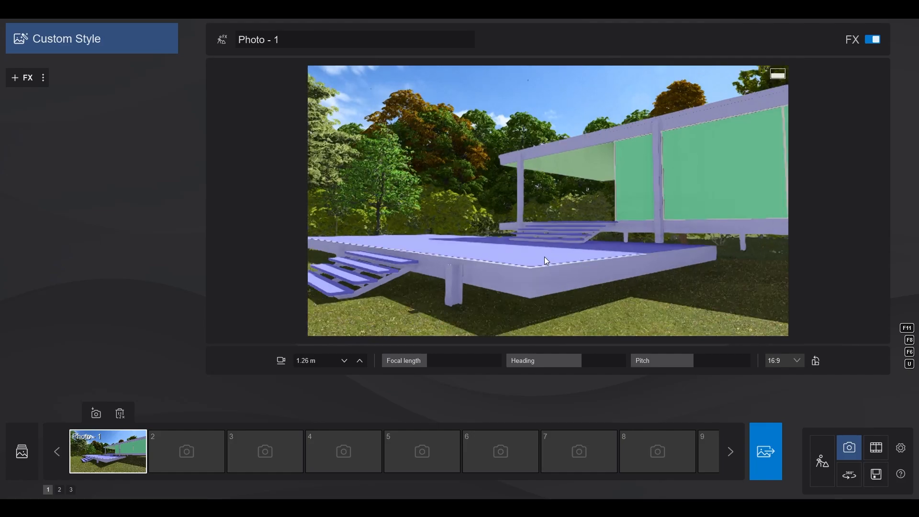
Frame the terrace and glazed facade from slightly farther away and set the camera's eye level to 1.60 m
{"action": "key", "text": "d"}
{"action": "right_click_drag", "start_coordinate": [546, 253], "coordinate": [542, 240]}
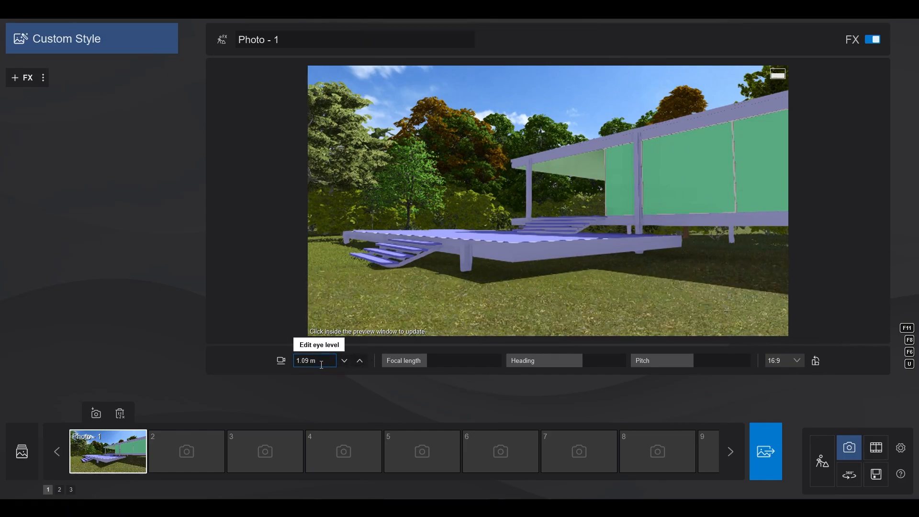
{"action": "left_click", "coordinate": [345, 367]}
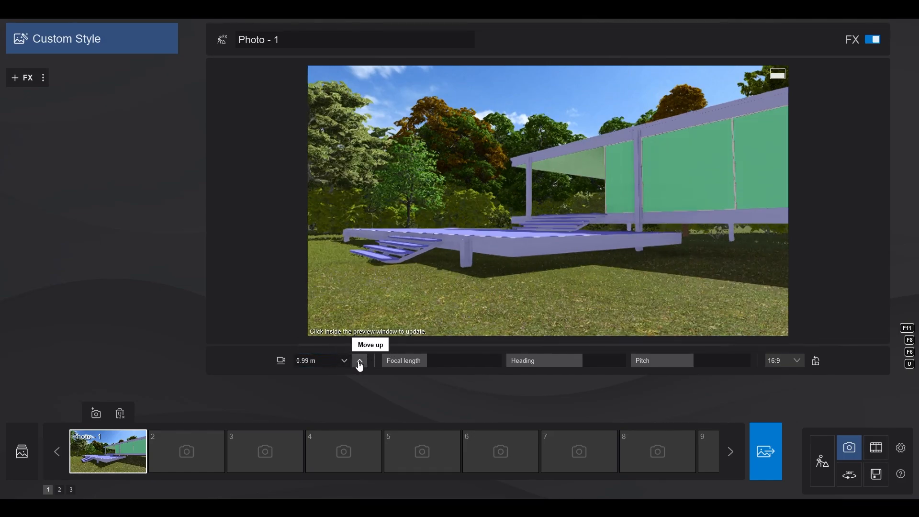
{"action": "left_click", "coordinate": [360, 366]}
{"action": "left_click", "coordinate": [360, 365]}
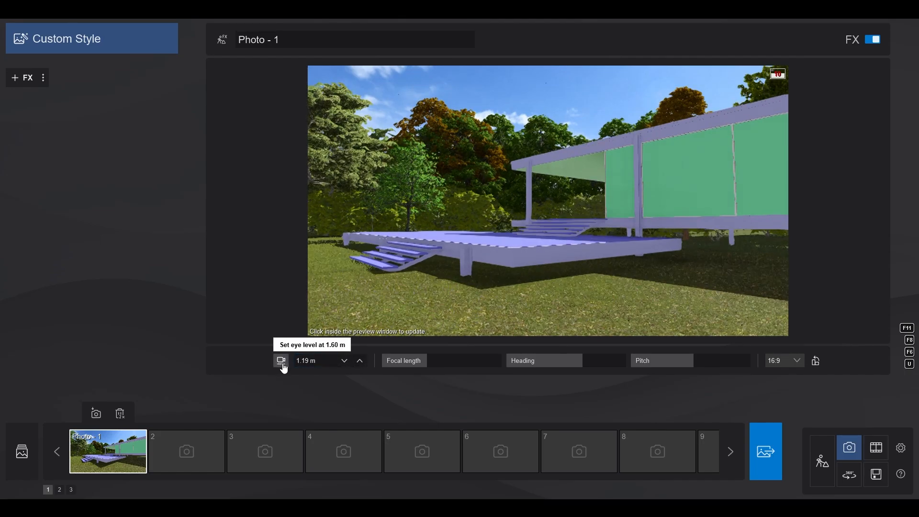
{"action": "left_click", "coordinate": [282, 362]}
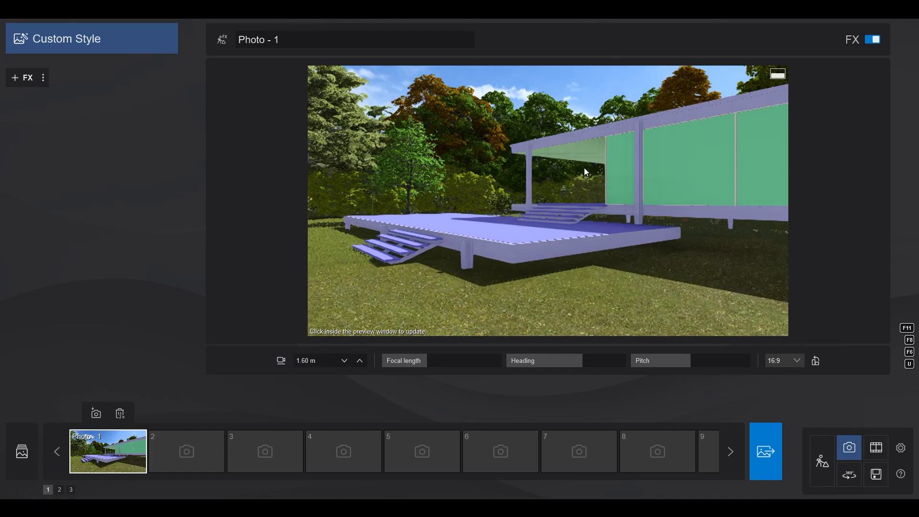
Fine-tune the camera's pitch, set its heading to about 50.4°, and save the view over the first photo
{"action": "right_click_drag", "start_coordinate": [584, 167], "coordinate": [584, 151]}
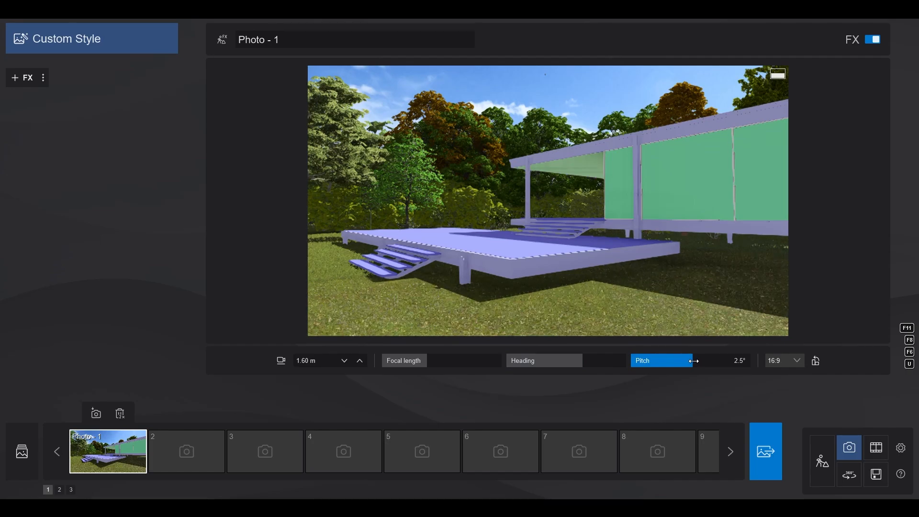
{"action": "left_click_drag", "start_coordinate": [693, 361], "coordinate": [693, 361]}
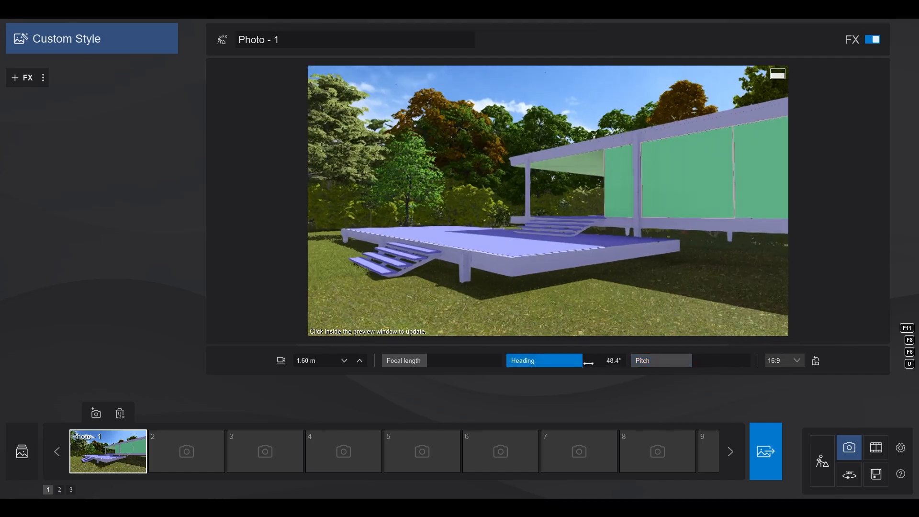
{"action": "left_click_drag", "start_coordinate": [582, 361], "coordinate": [570, 361]}
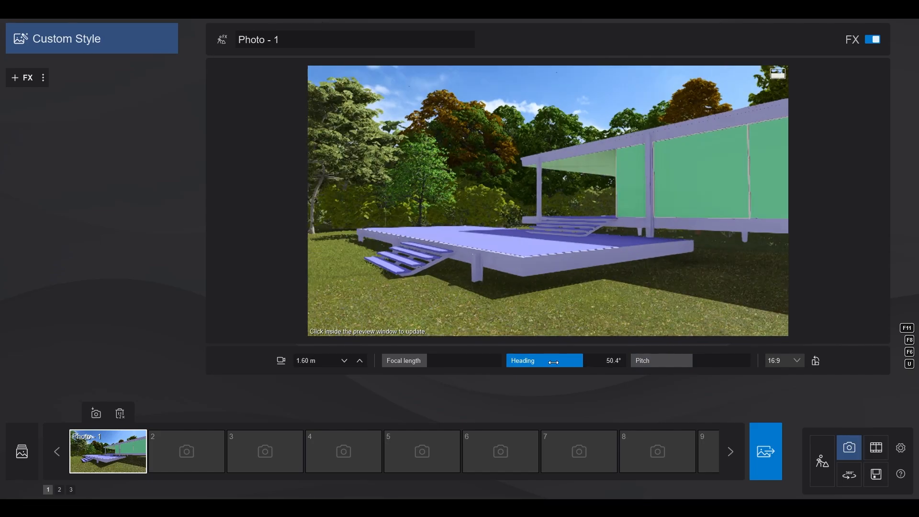
{"action": "left_click", "coordinate": [97, 417]}
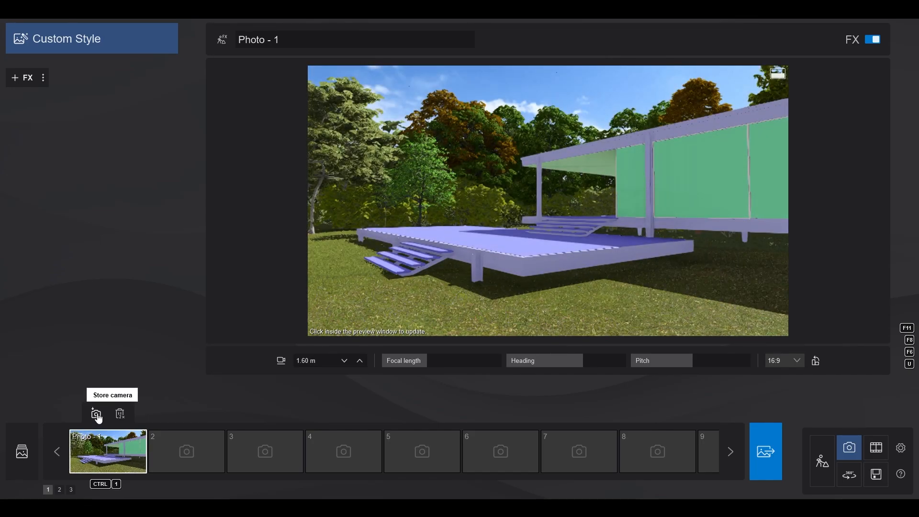
Rename the first photo as Exterior and store the current camera view in photo slot 2
{"action": "triple_click", "coordinate": [240, 39]}
{"action": "type", "text": "Exterior"}
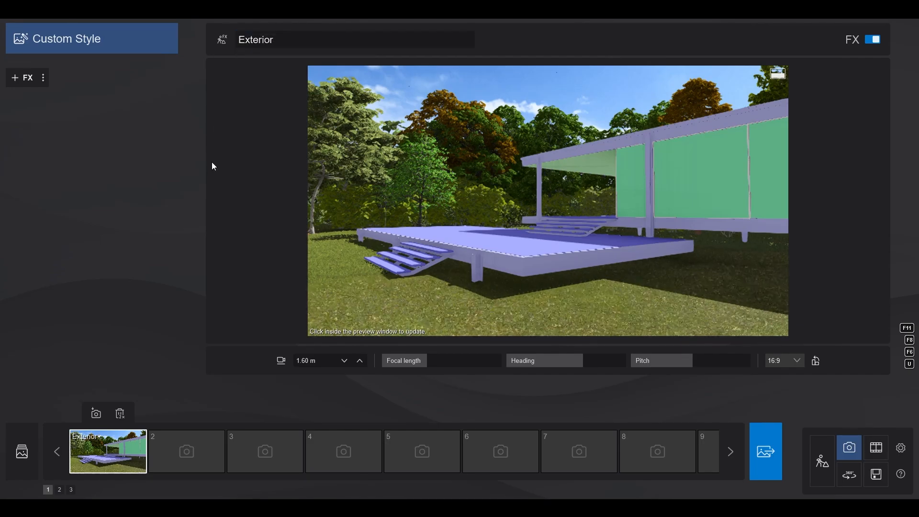
{"action": "mouse_move", "coordinate": [186, 431]}
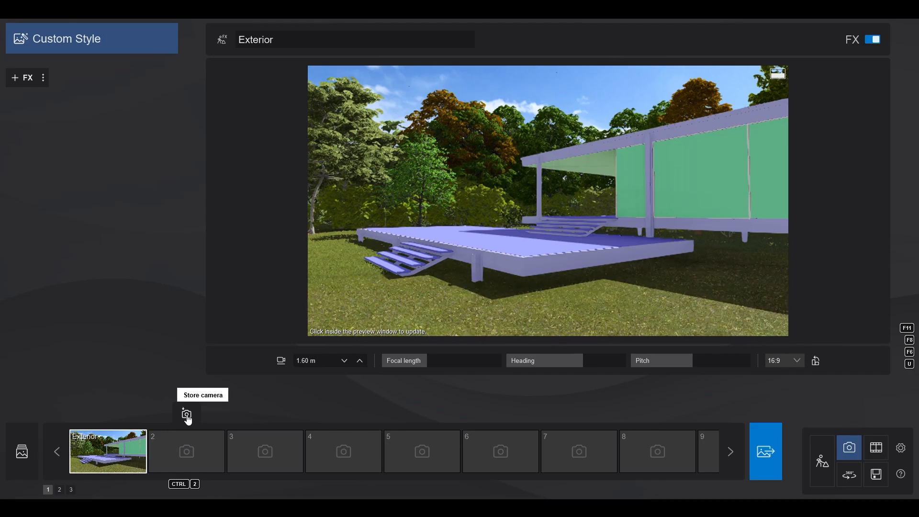
{"action": "left_click", "coordinate": [187, 415]}
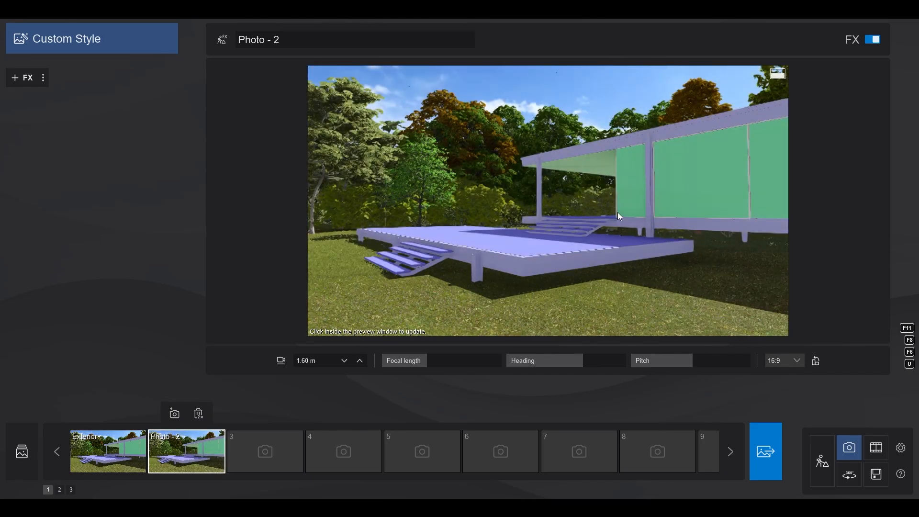
Move the camera inside the house facing the curtained corner at 1.60 m eye level and save it over the second photo
{"action": "key", "text": "w"}
{"action": "key", "text": "d"}
{"action": "key", "text": "w"}
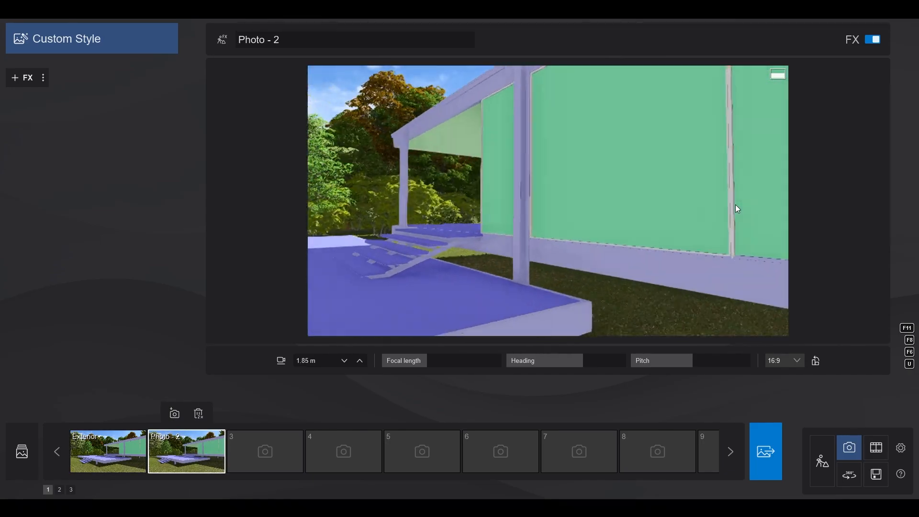
{"action": "middle_click_drag", "start_coordinate": [740, 226], "coordinate": [769, 258]}
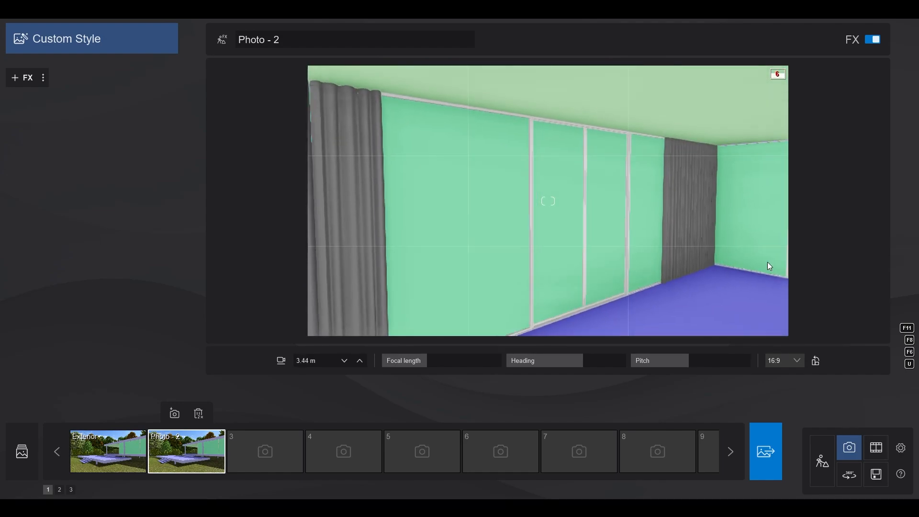
{"action": "left_click", "coordinate": [281, 361]}
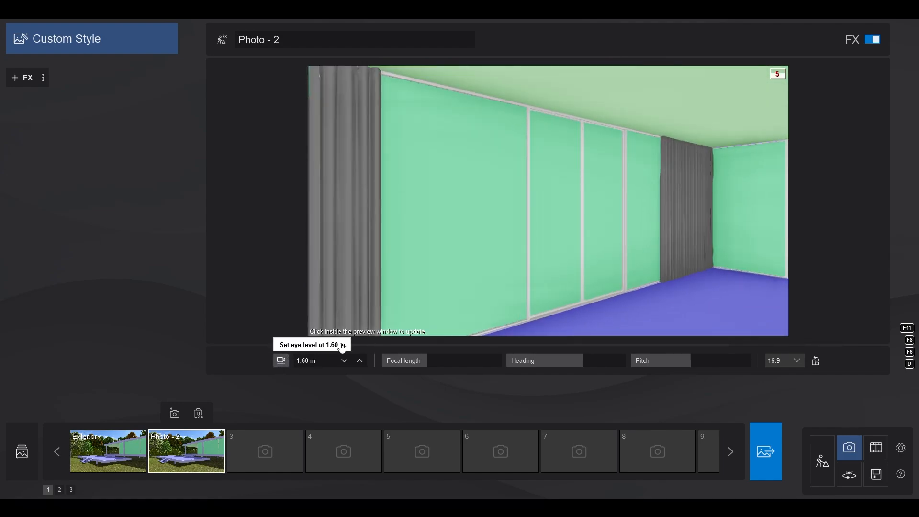
{"action": "left_click", "coordinate": [557, 245]}
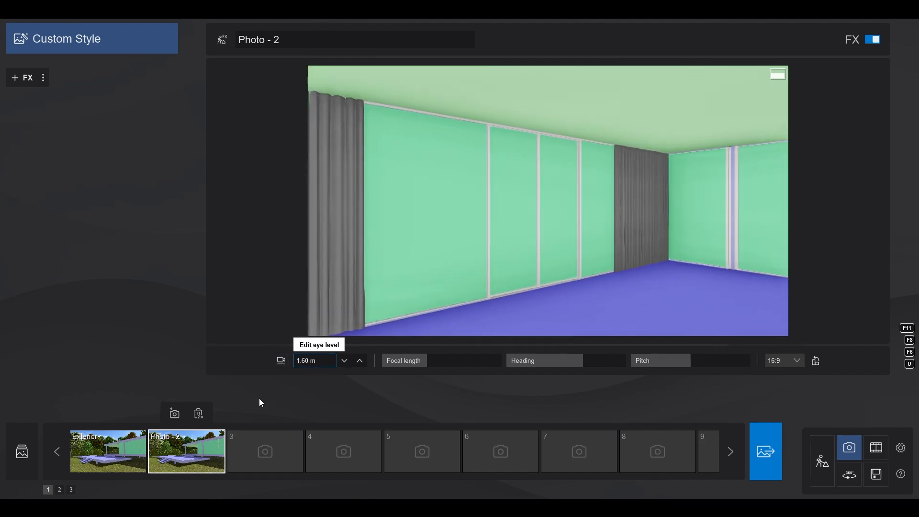
{"action": "left_click", "coordinate": [175, 414]}
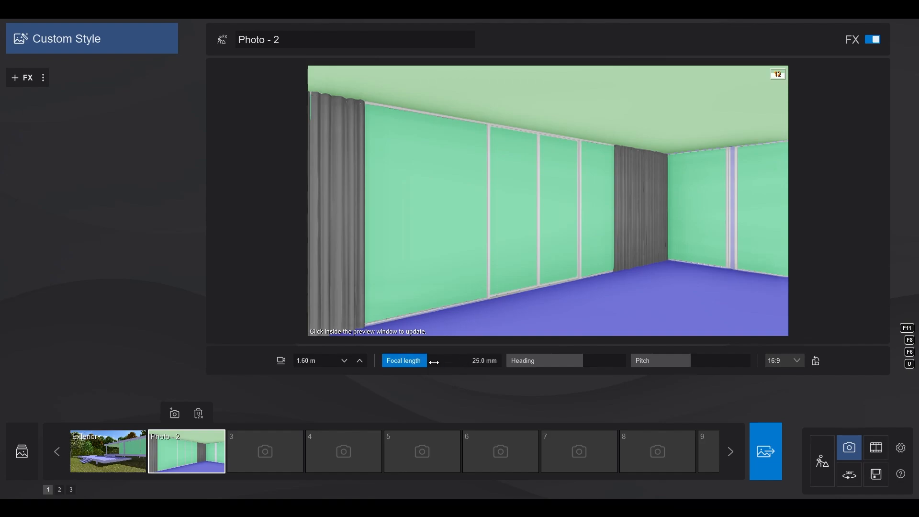
Set the interior camera's focal length to 20 mm
{"action": "left_click", "coordinate": [468, 361]}
{"action": "type", "text": "15"}
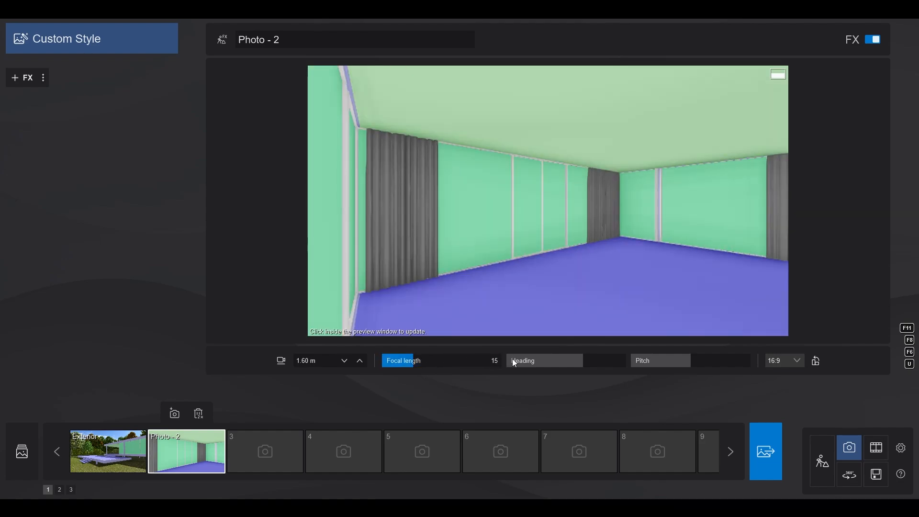
{"action": "key", "text": "BackSpace"}
{"action": "key", "text": "BackSpace"}
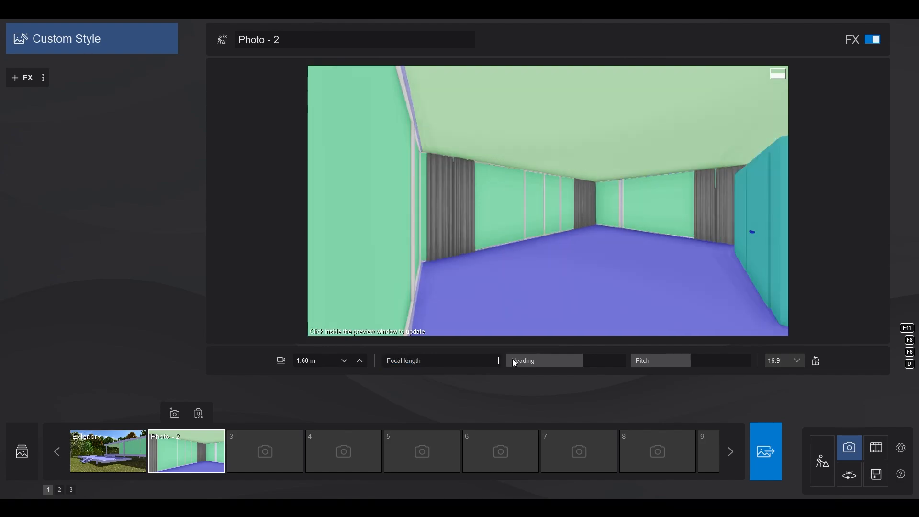
{"action": "type", "text": "20"}
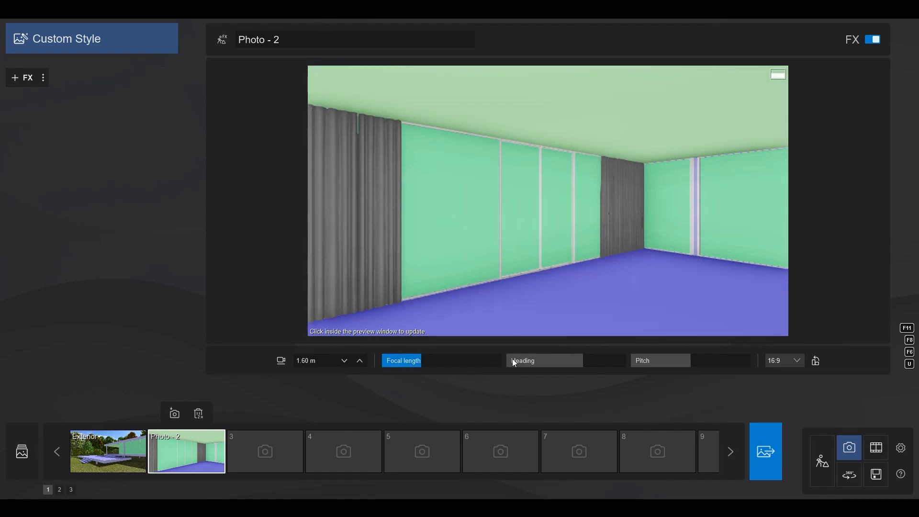
{"action": "left_click", "coordinate": [513, 360]}
Reframe the interior corner, reset the eye level to 1.60 m, and save the view over the second photo
{"action": "right_click_drag", "start_coordinate": [584, 280], "coordinate": [617, 245]}
{"action": "key", "text": "w"}
{"action": "key", "text": "s"}
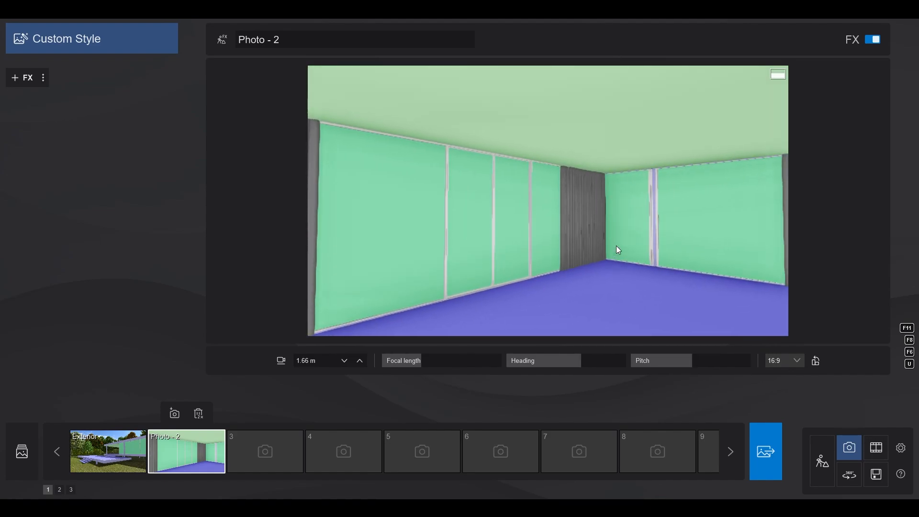
{"action": "key", "text": "s"}
{"action": "left_click", "coordinate": [281, 367]}
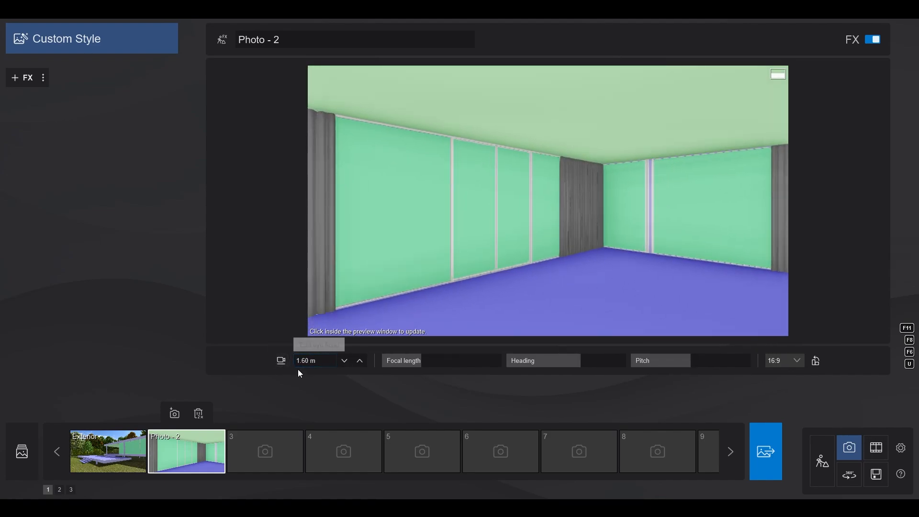
{"action": "left_click", "coordinate": [175, 415]}
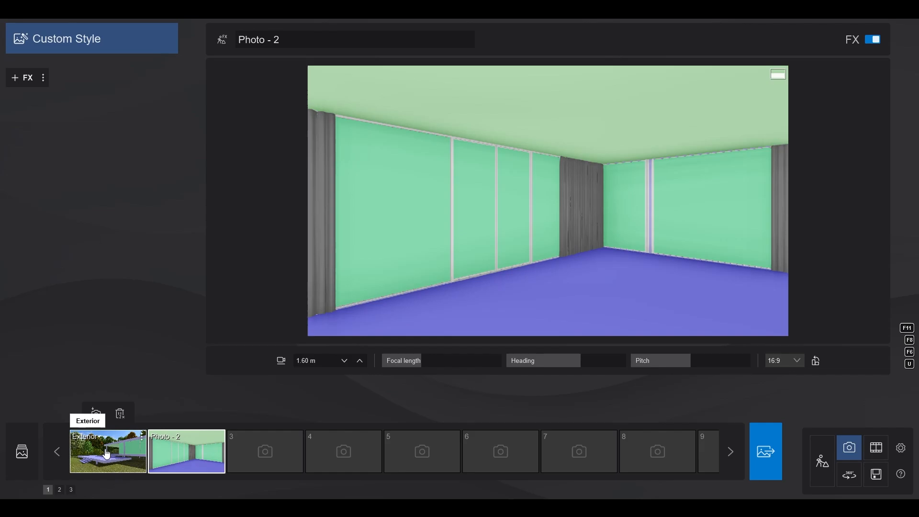
Recall the Exterior photo and update its rendered preview
{"action": "left_click", "coordinate": [124, 454]}
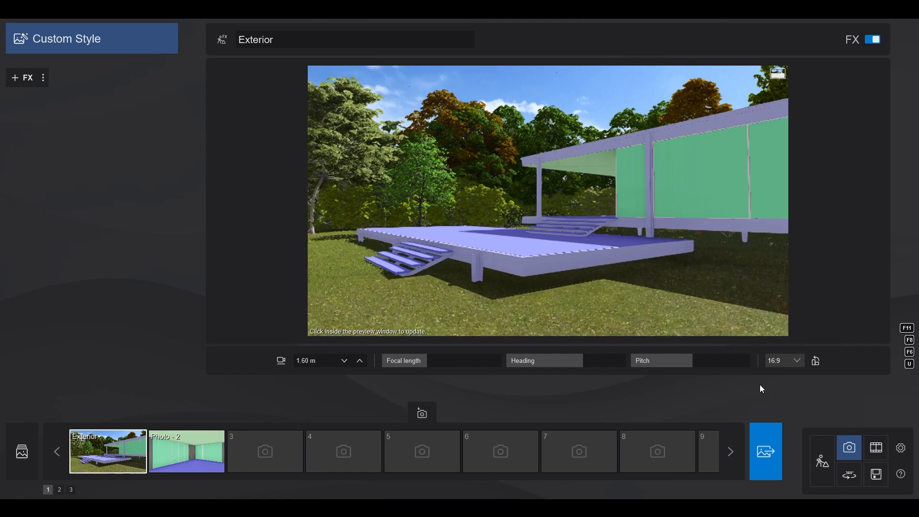
{"action": "left_click", "coordinate": [700, 267]}
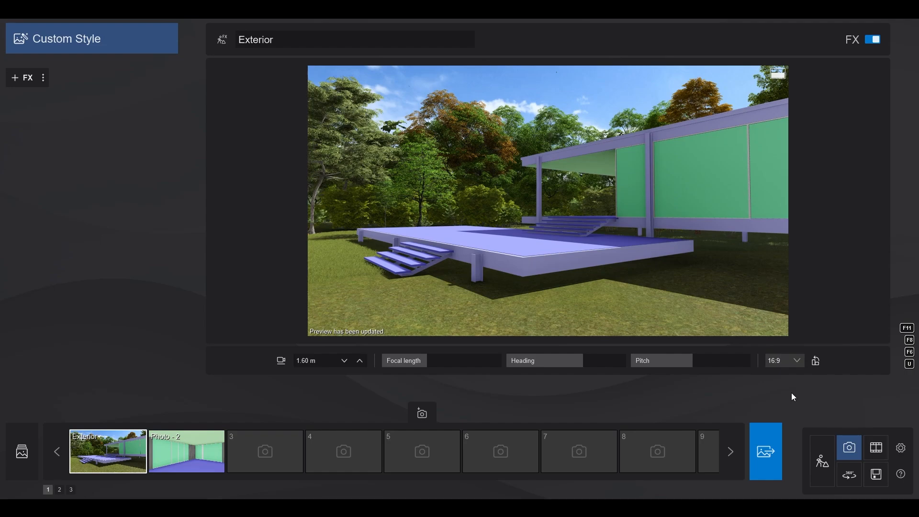
Return to Build mode and open the house structure's Material-MBlanco surface in the material editor
{"action": "left_click", "coordinate": [823, 459]}
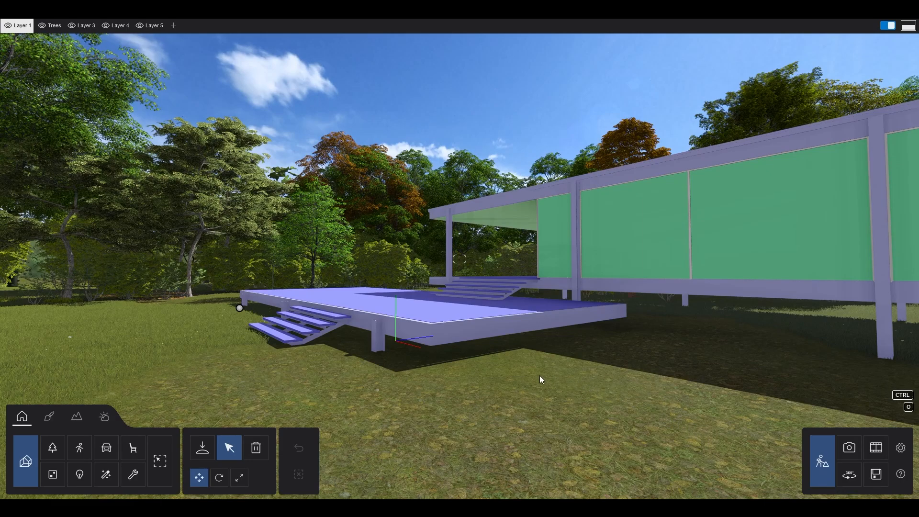
{"action": "left_click", "coordinate": [50, 418]}
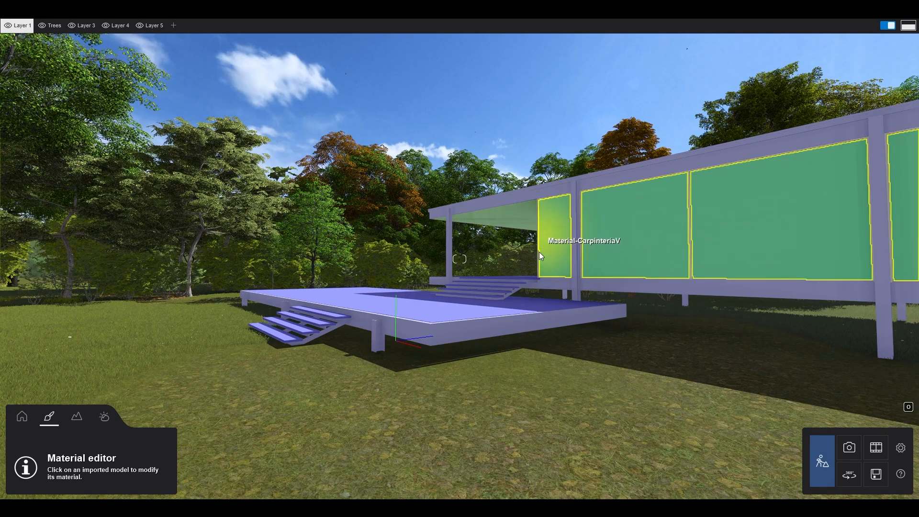
{"action": "left_click", "coordinate": [502, 334]}
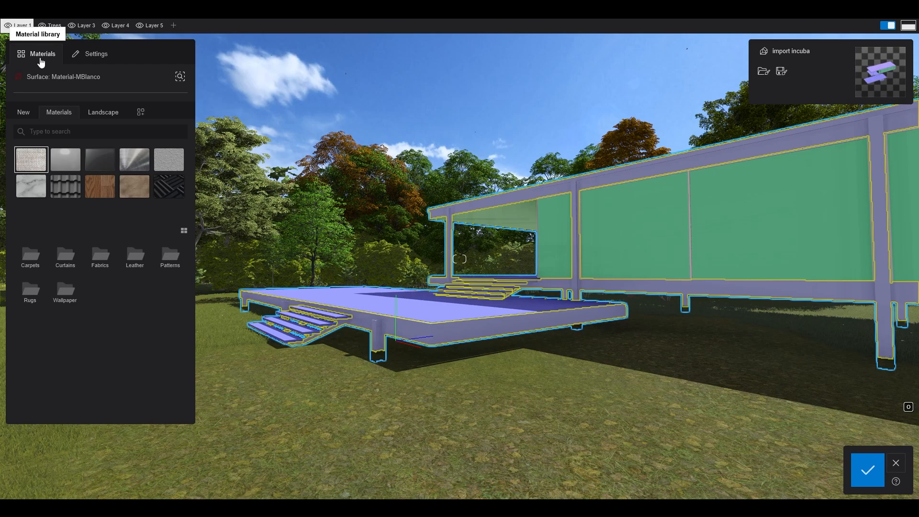
Examine Material-MBlanco's settings, the new material types, and the Plastics, Glass and Metals collections of the material library
{"action": "left_click", "coordinate": [89, 58]}
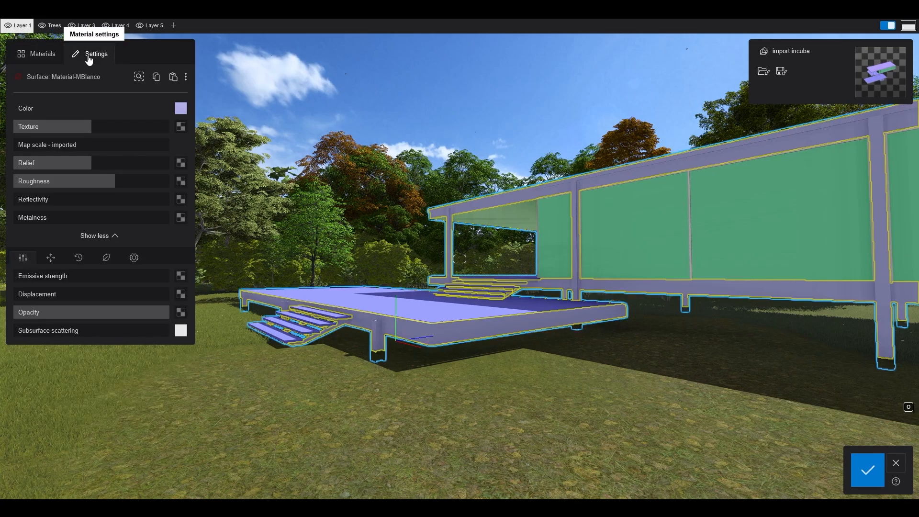
{"action": "left_click", "coordinate": [41, 57]}
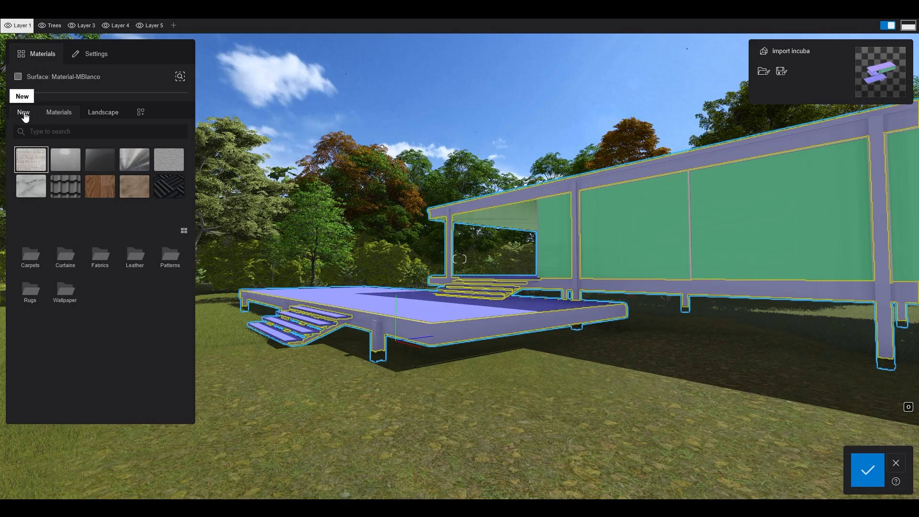
{"action": "left_click", "coordinate": [24, 114]}
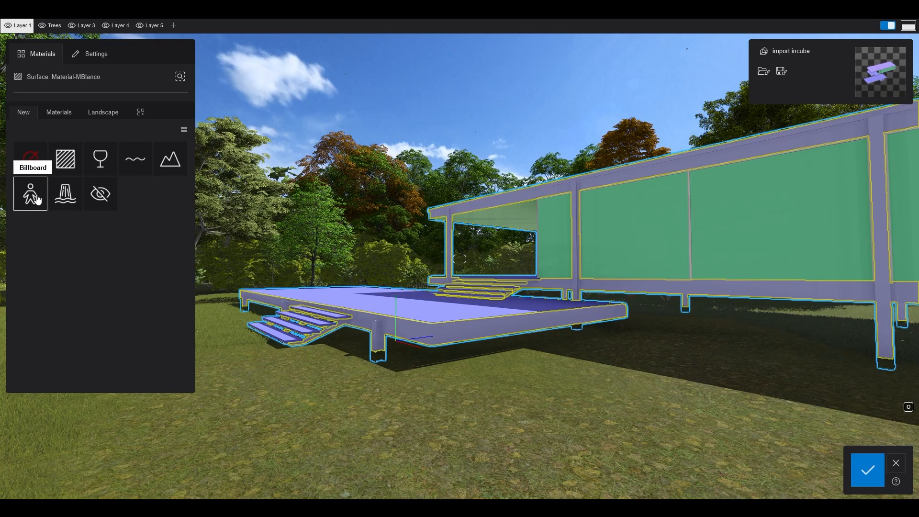
{"action": "left_click", "coordinate": [59, 113]}
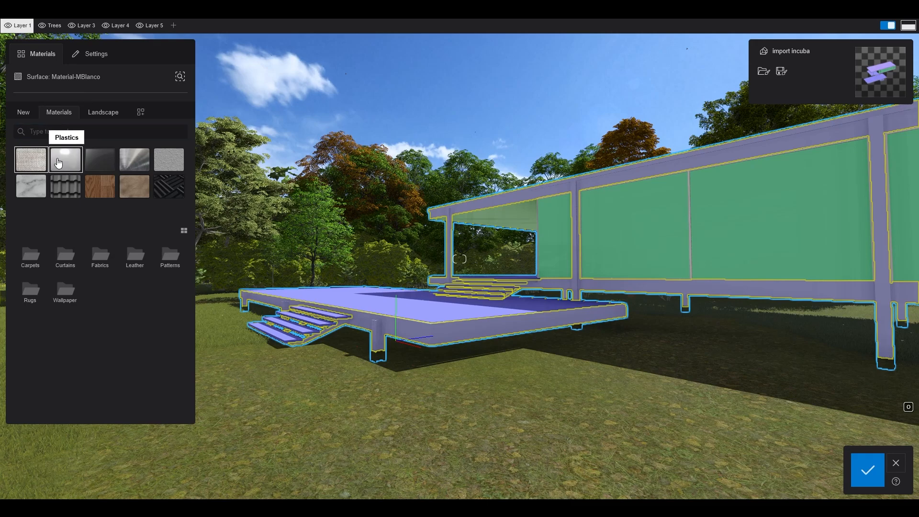
{"action": "left_click", "coordinate": [65, 159]}
{"action": "left_click", "coordinate": [96, 156]}
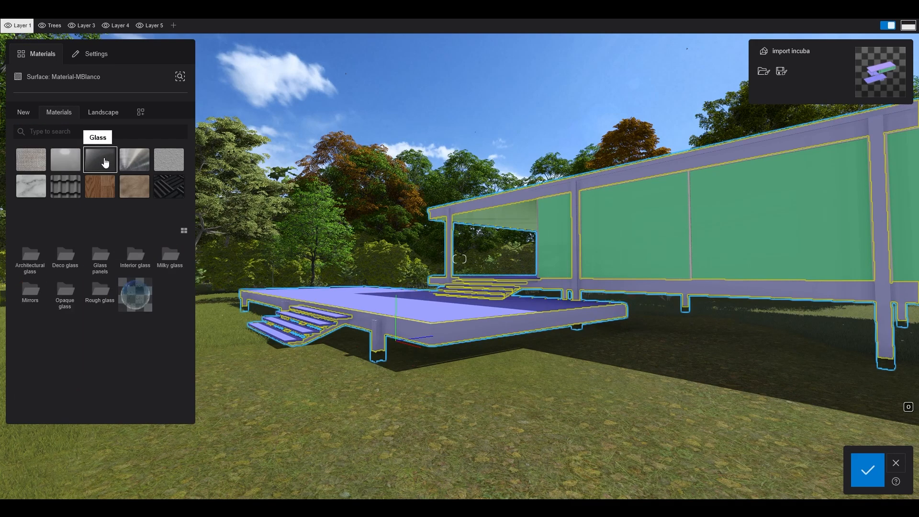
{"action": "left_click", "coordinate": [138, 161]}
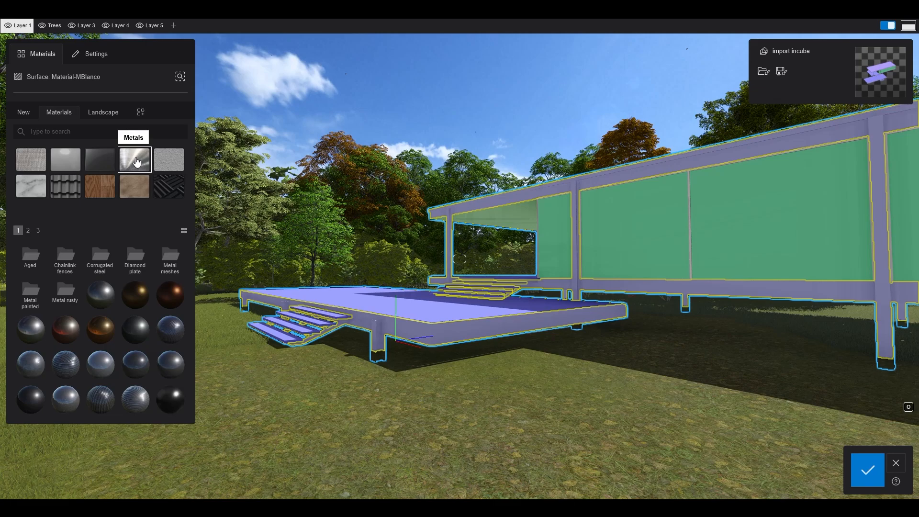
Look through the Landscape collections of the material library, including grass, rock, soil and asphalt surfaces
{"action": "left_click", "coordinate": [109, 118]}
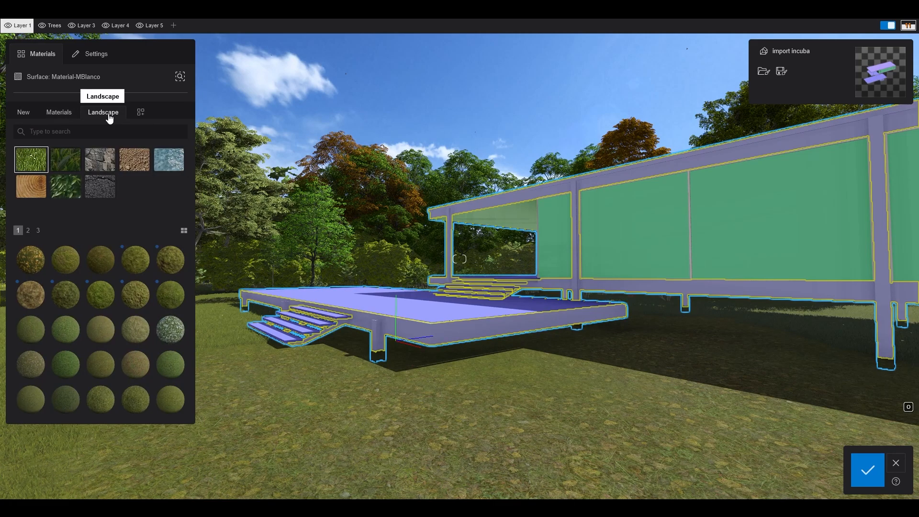
{"action": "left_click", "coordinate": [65, 162]}
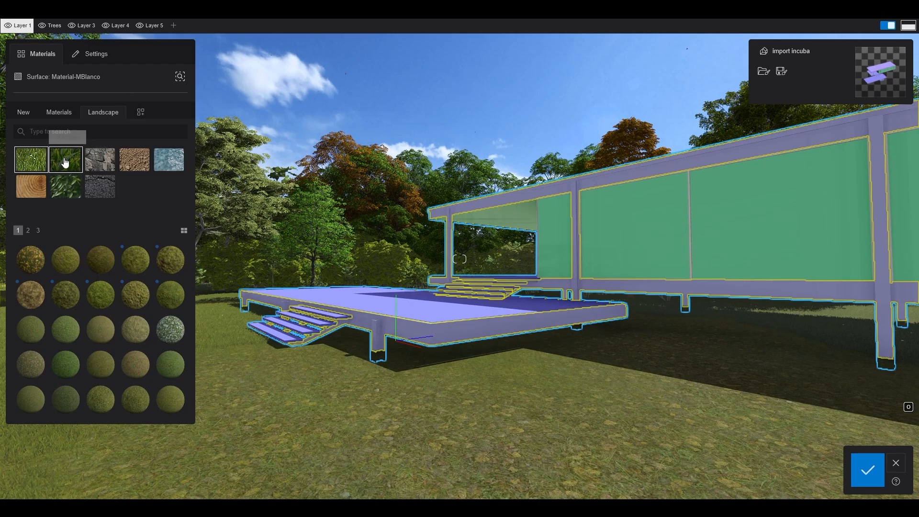
{"action": "left_click", "coordinate": [101, 161]}
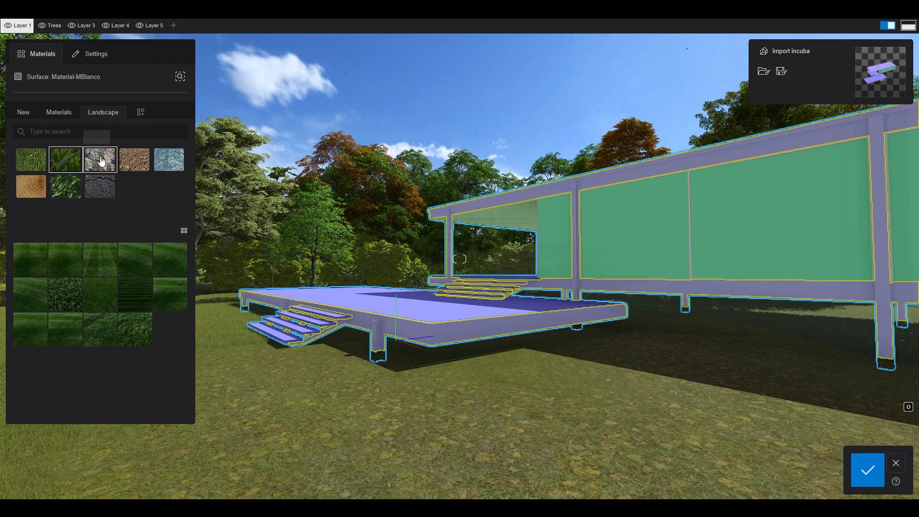
{"action": "left_click", "coordinate": [132, 159]}
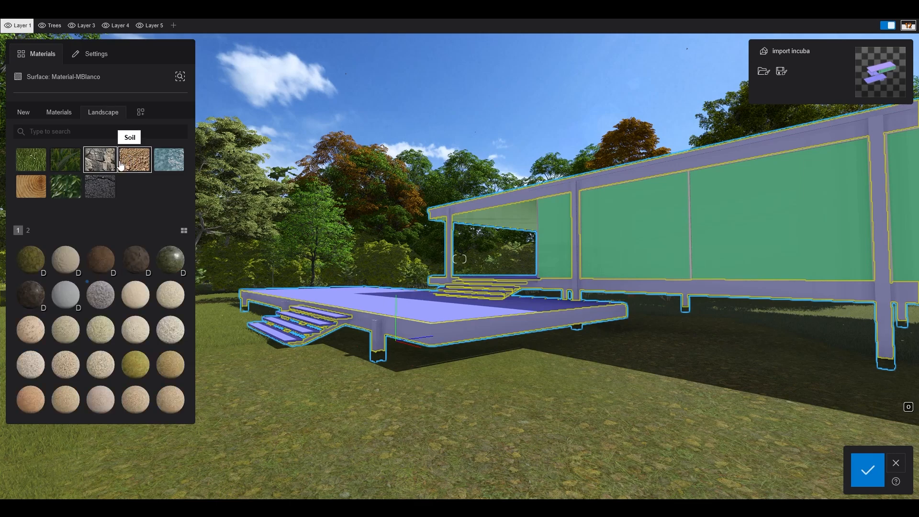
{"action": "left_click", "coordinate": [100, 185]}
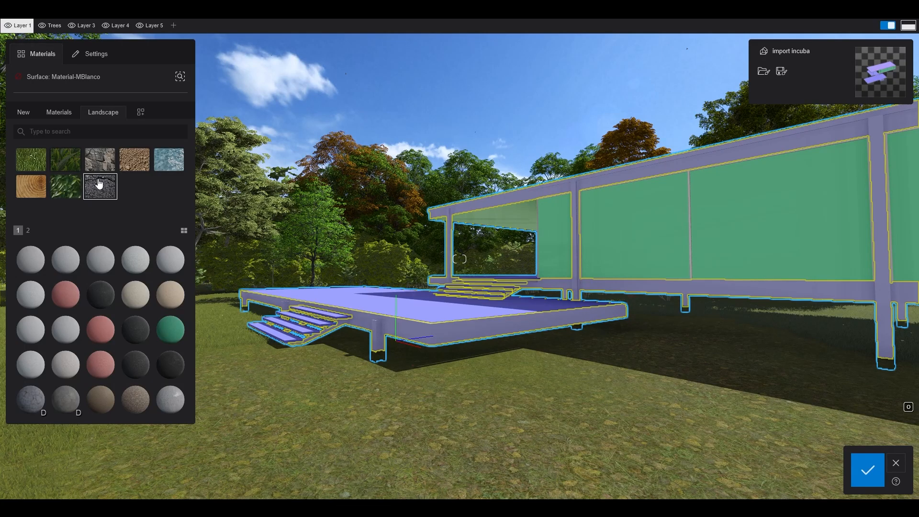
Assign the Wild Grass 01 landscape material to the white dummy plane on the lawn
{"action": "left_click", "coordinate": [524, 327]}
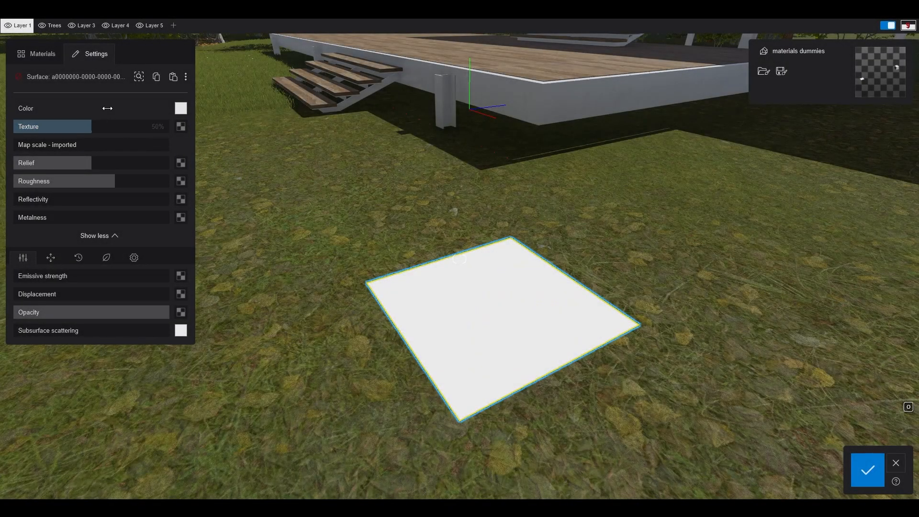
{"action": "left_click", "coordinate": [39, 54]}
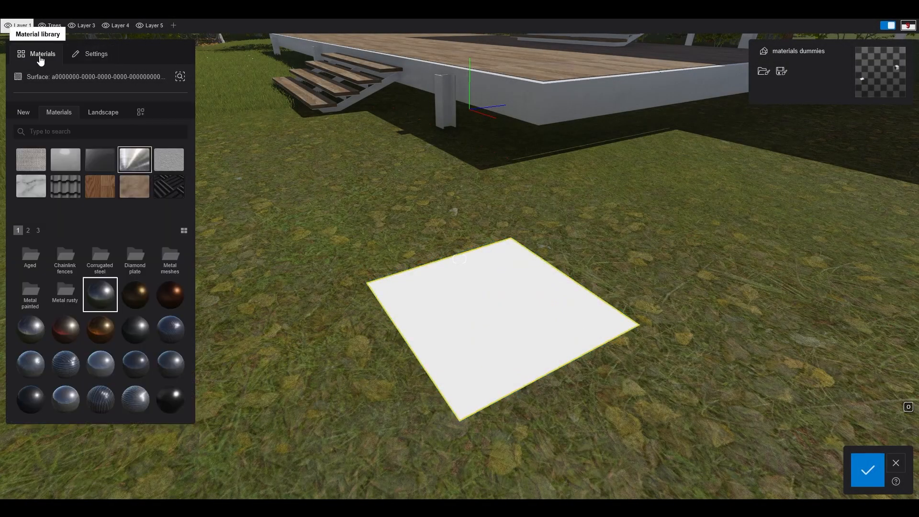
{"action": "left_click", "coordinate": [108, 118]}
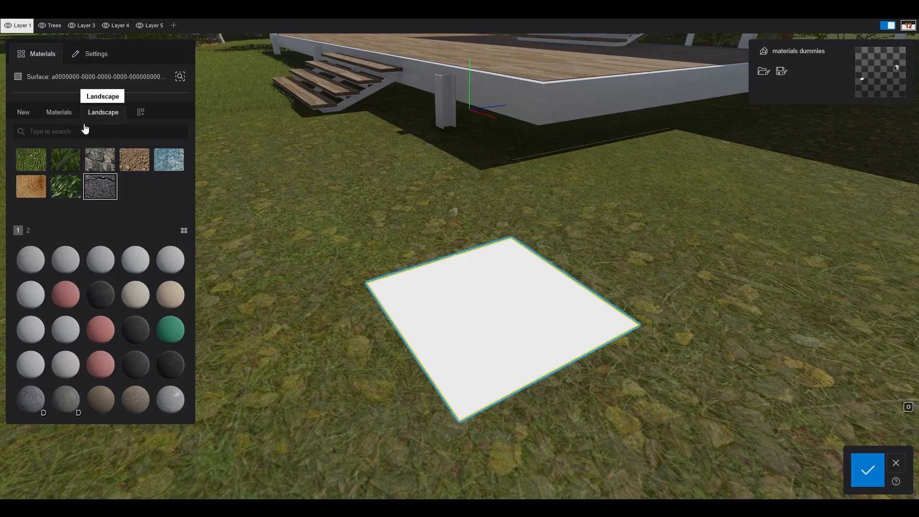
{"action": "left_click", "coordinate": [66, 164]}
{"action": "left_click", "coordinate": [100, 334]}
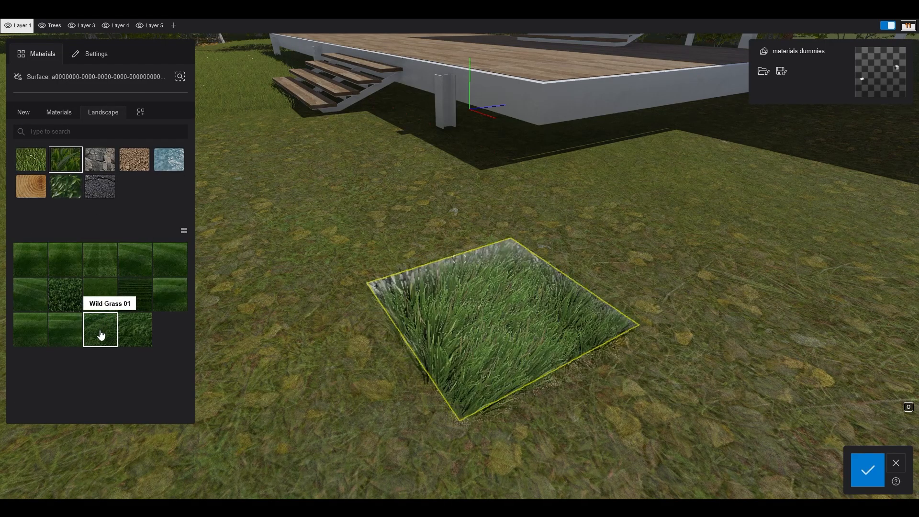
Adjust the grass size and gravity force of the dummy plane's wild grass and save the material
{"action": "left_click", "coordinate": [489, 320]}
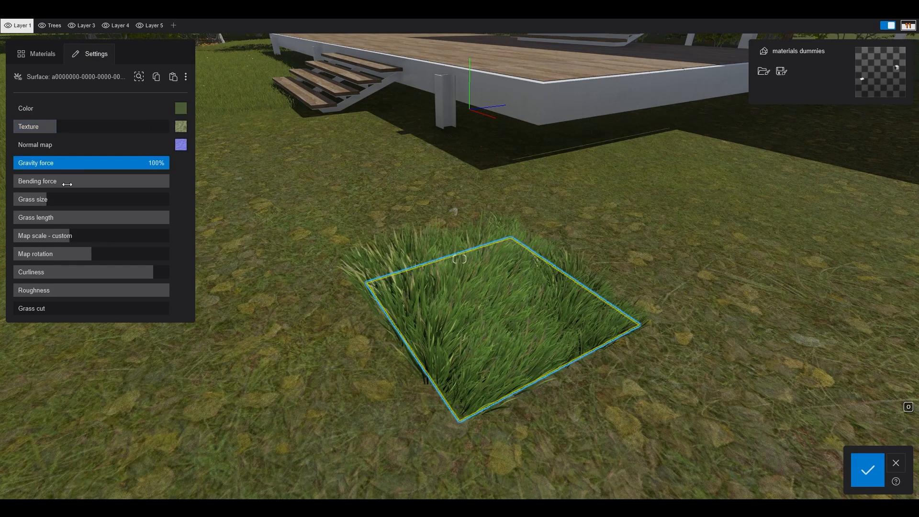
{"action": "left_click_drag", "start_coordinate": [67, 200], "coordinate": [154, 290]}
{"action": "left_click_drag", "start_coordinate": [52, 163], "coordinate": [138, 163]}
{"action": "left_click", "coordinate": [868, 469]}
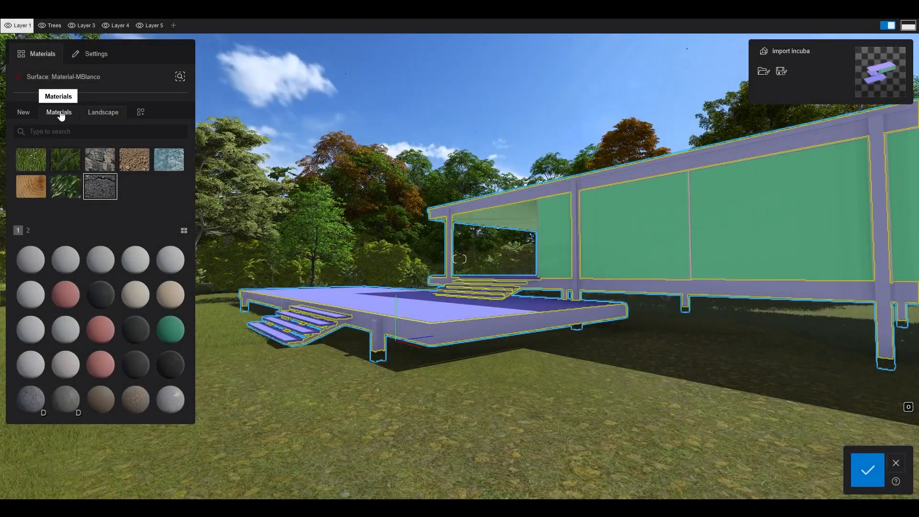
Assign the plain grey painted metal from the Metals library's Metal painted folder to the house's Material-MBlanco surface
{"action": "left_click", "coordinate": [59, 112]}
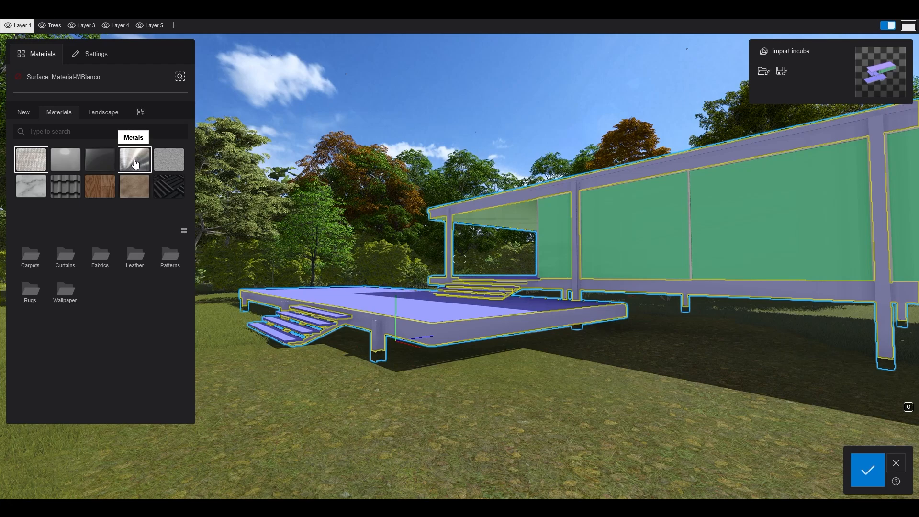
{"action": "left_click", "coordinate": [136, 163]}
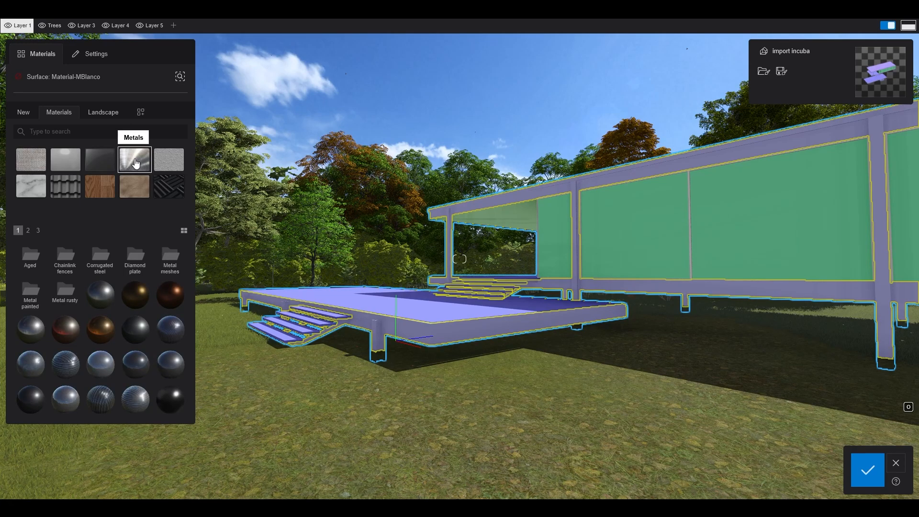
{"action": "left_click", "coordinate": [30, 289]}
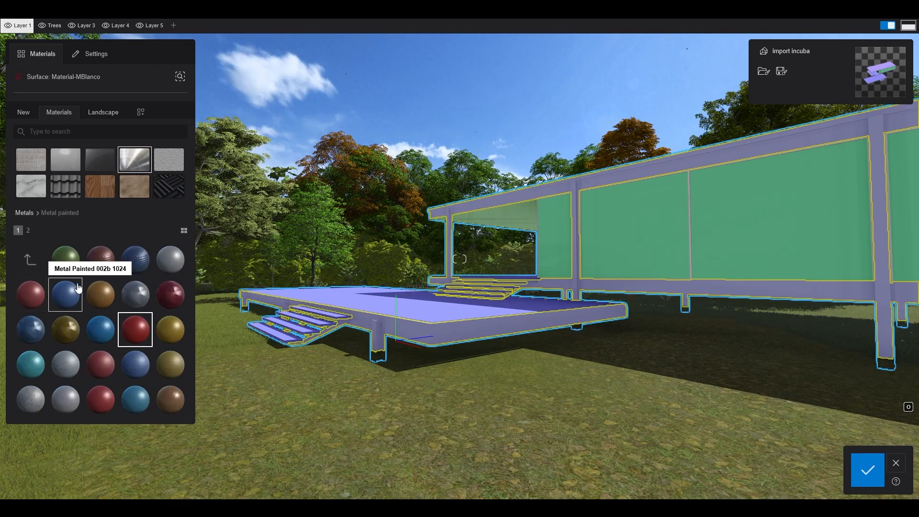
{"action": "left_click", "coordinate": [173, 263]}
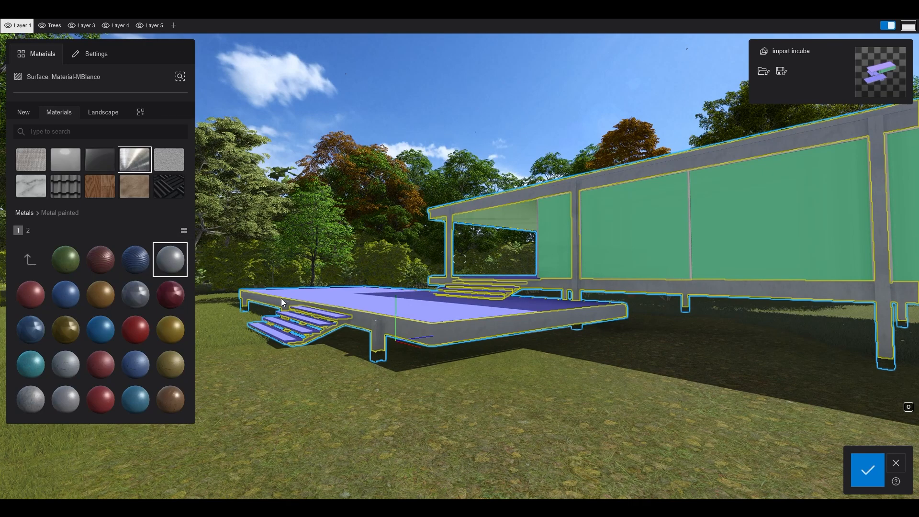
Inspect the painted metal close up on the terrace edge and check its colour options
{"action": "left_click", "coordinate": [445, 330]}
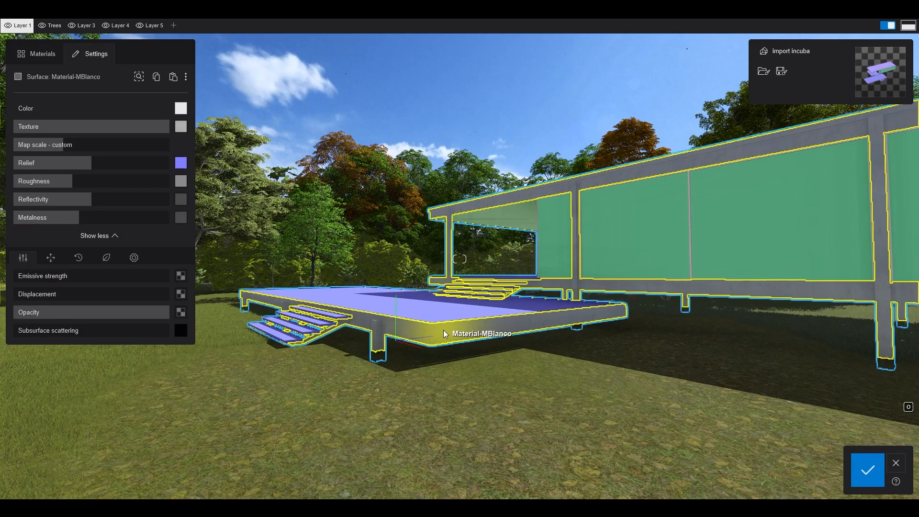
{"action": "key", "text": "w"}
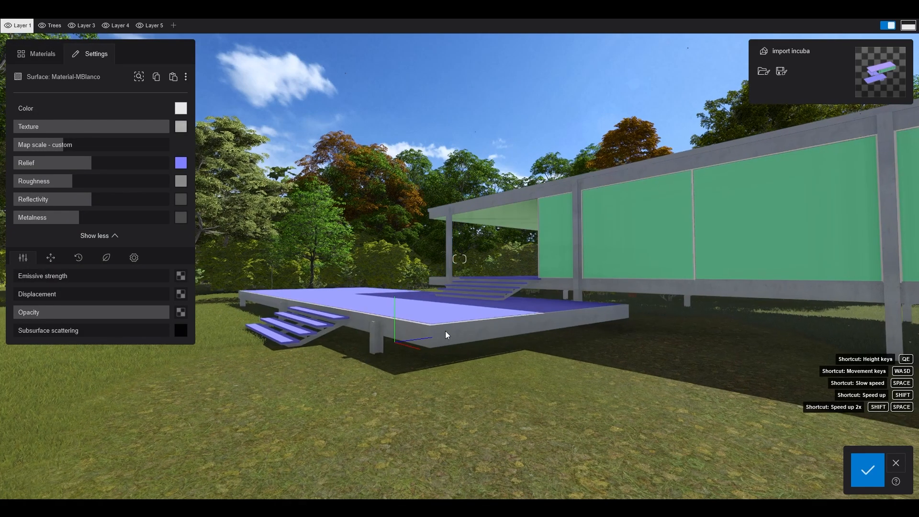
{"action": "key", "text": "q"}
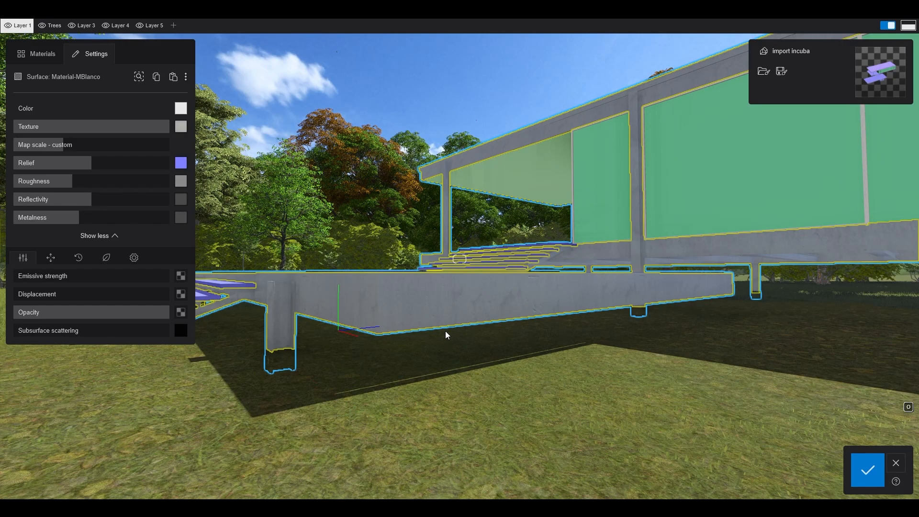
{"action": "left_click", "coordinate": [181, 109]}
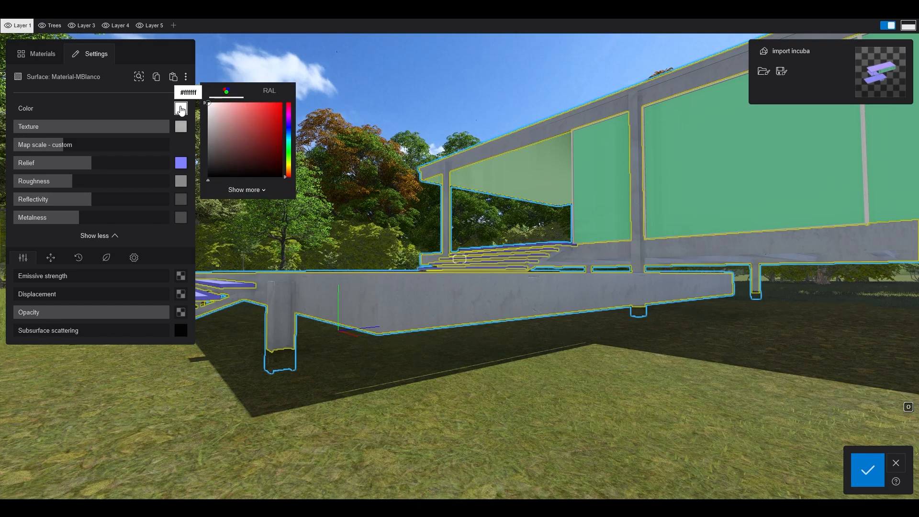
{"action": "left_click", "coordinate": [244, 192]}
{"action": "left_click", "coordinate": [245, 192]}
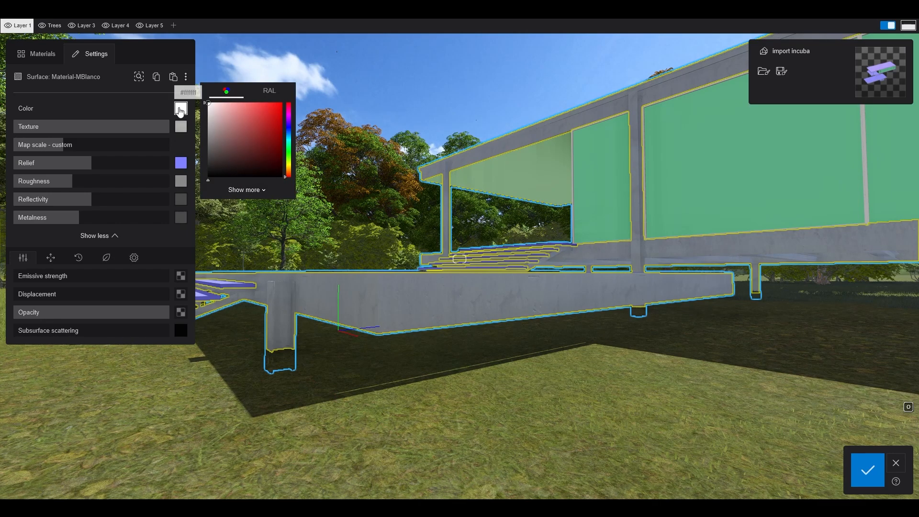
{"action": "left_click", "coordinate": [180, 109]}
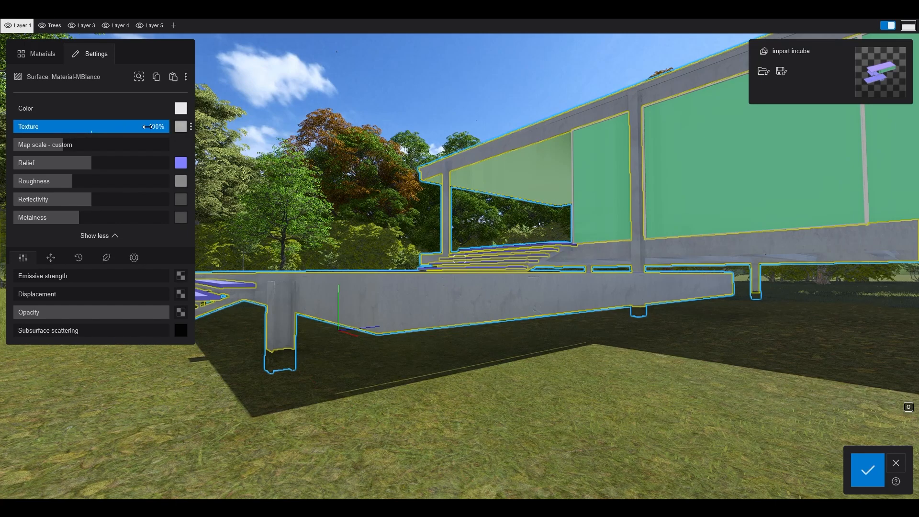
Reduce Material-MBlanco's texture strength to about one third of its range and set its map scale to 2 m
{"action": "mouse_move", "coordinate": [179, 128]}
{"action": "left_click_drag", "start_coordinate": [167, 127], "coordinate": [66, 131]}
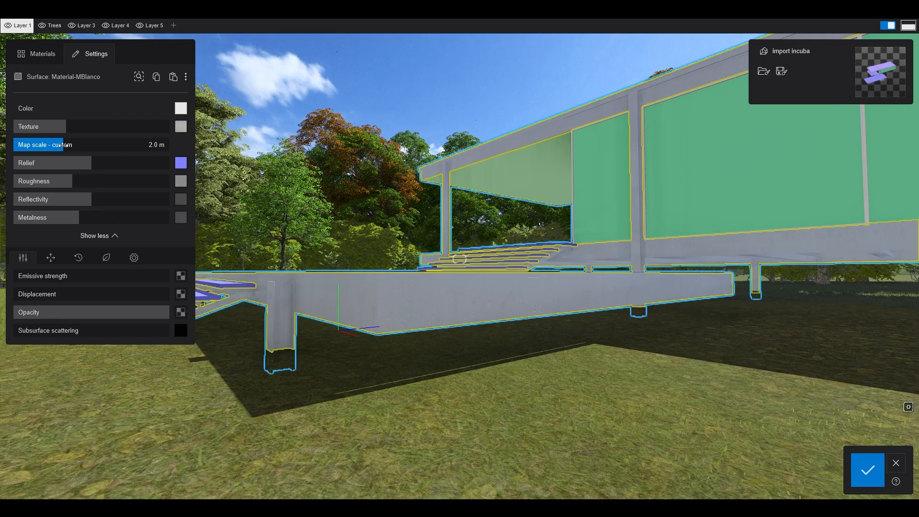
{"action": "mouse_move", "coordinate": [62, 145]}
{"action": "left_mouse_down"}
{"action": "mouse_move", "coordinate": [100, 144]}
{"action": "mouse_move", "coordinate": [78, 145]}
{"action": "left_mouse_up"}
{"action": "left_click", "coordinate": [145, 145]}
{"action": "left_click_drag", "start_coordinate": [146, 145], "coordinate": [171, 144]}
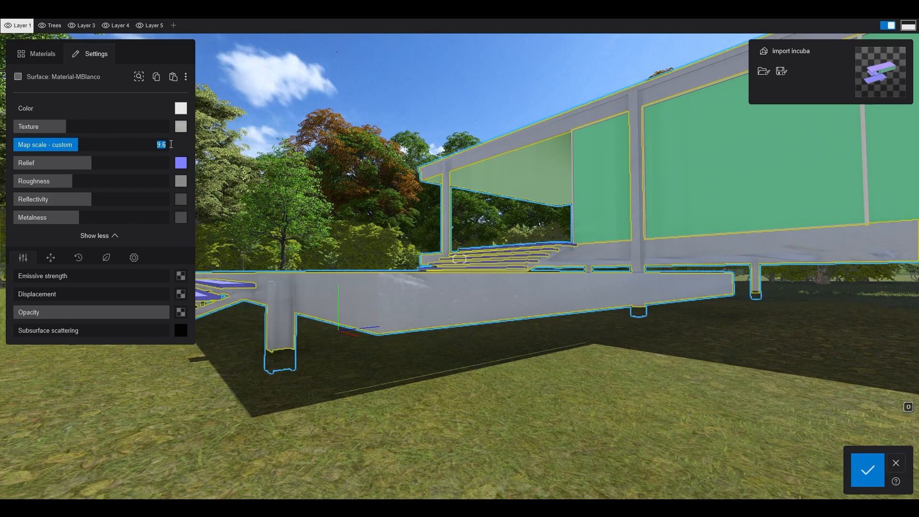
{"action": "type", "text": "2"}
{"action": "key", "text": "Return"}
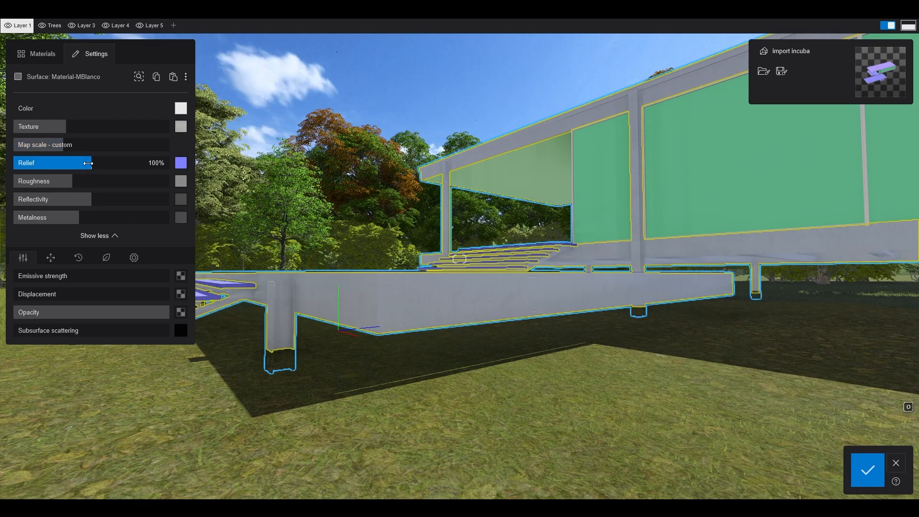
Halve Material-MBlanco's relief, lower its roughness and metalness, and raise its reflectivity slightly
{"action": "left_click_drag", "start_coordinate": [91, 164], "coordinate": [52, 167]}
{"action": "mouse_move", "coordinate": [181, 166]}
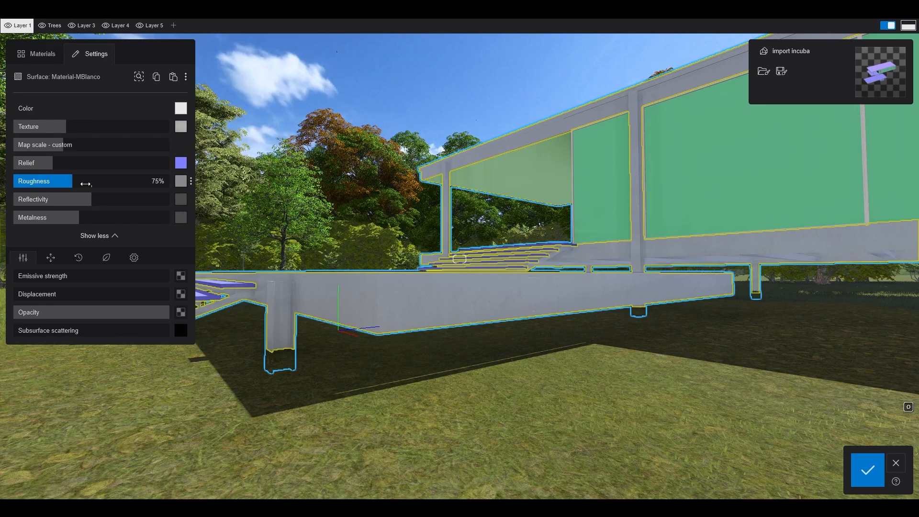
{"action": "left_click_drag", "start_coordinate": [71, 182], "coordinate": [98, 202]}
{"action": "left_click_drag", "start_coordinate": [79, 217], "coordinate": [71, 217]}
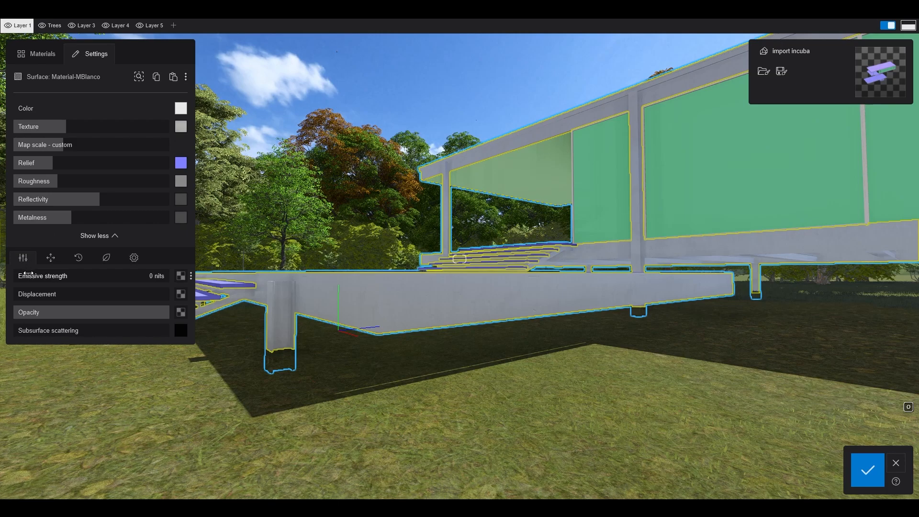
Try out Material-MBlanco's emissive strength, displacement, opacity and subsurface scattering, restoring opacity to 100% and subsurface scattering to 0%
{"action": "left_click_drag", "start_coordinate": [31, 276], "coordinate": [6, 298]}
{"action": "left_click", "coordinate": [163, 312]}
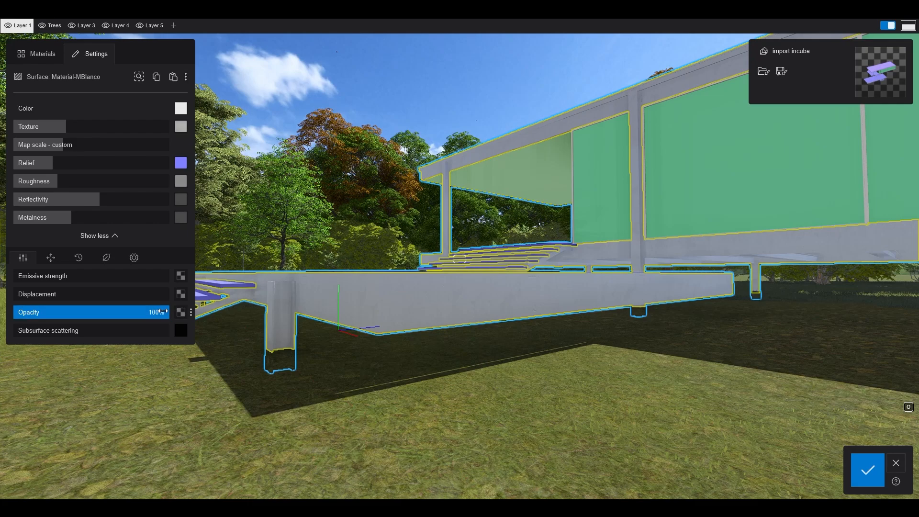
{"action": "mouse_move", "coordinate": [163, 311]}
{"action": "left_mouse_down"}
{"action": "mouse_move", "coordinate": [58, 319]}
{"action": "mouse_move", "coordinate": [170, 312]}
{"action": "left_mouse_up"}
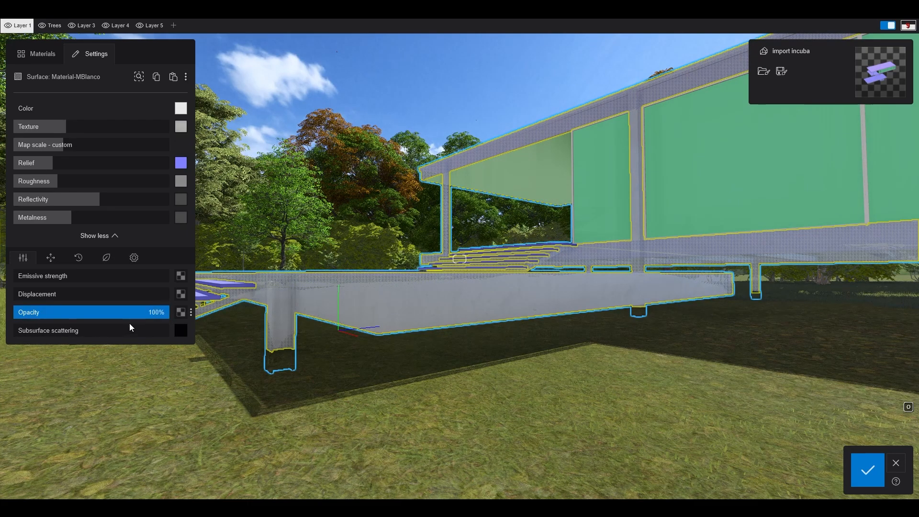
{"action": "mouse_move", "coordinate": [39, 328]}
{"action": "left_mouse_down"}
{"action": "mouse_move", "coordinate": [132, 329]}
{"action": "mouse_move", "coordinate": [9, 333]}
{"action": "left_mouse_up"}
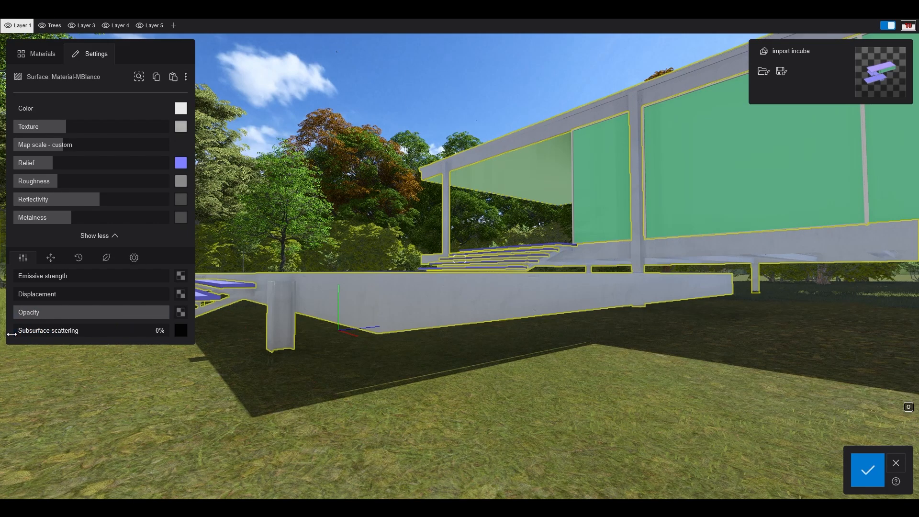
Assign the stone tile material Polii Tiles 03 01 3072 to the terrace floor's Material-Travertino surface
{"action": "left_click", "coordinate": [50, 258]}
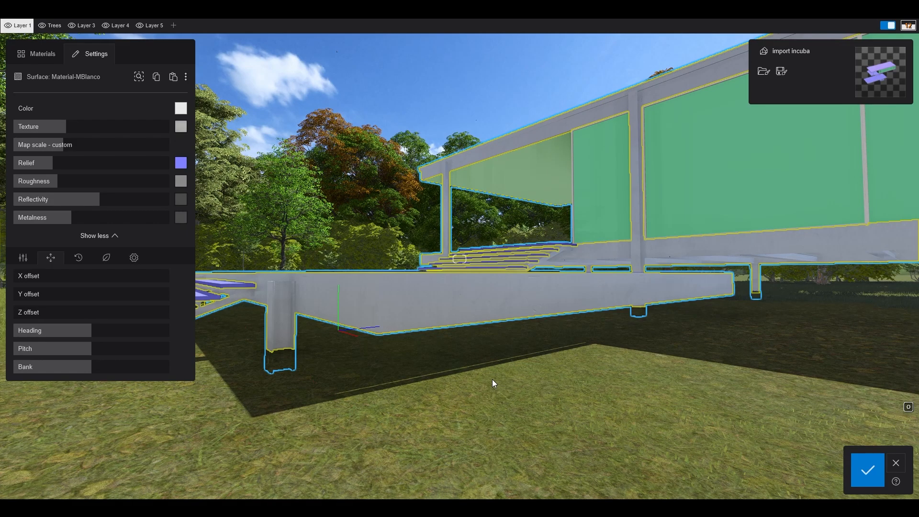
{"action": "key", "text": "q"}
{"action": "right_click_drag", "start_coordinate": [492, 380], "coordinate": [484, 384]}
{"action": "key", "text": "w"}
{"action": "right_click_drag", "start_coordinate": [412, 332], "coordinate": [455, 349]}
{"action": "left_click", "coordinate": [449, 337]}
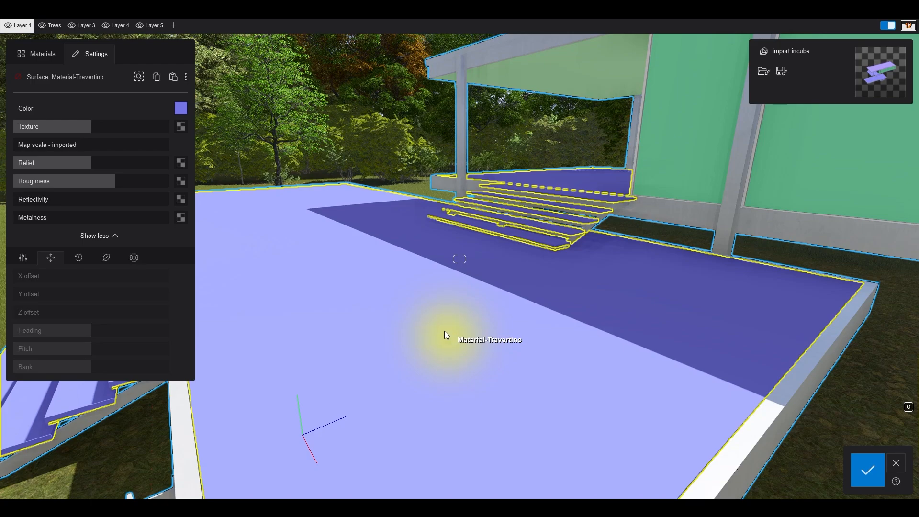
{"action": "left_click", "coordinate": [43, 57]}
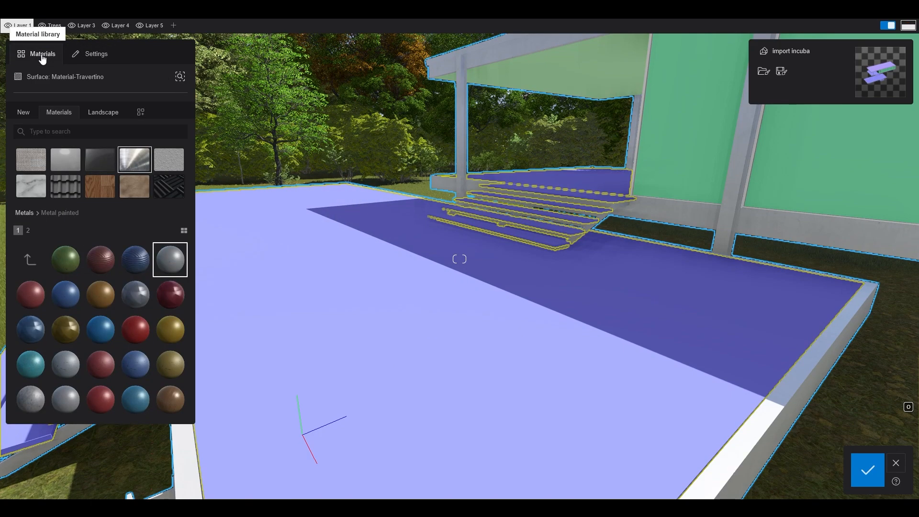
{"action": "left_click", "coordinate": [31, 191]}
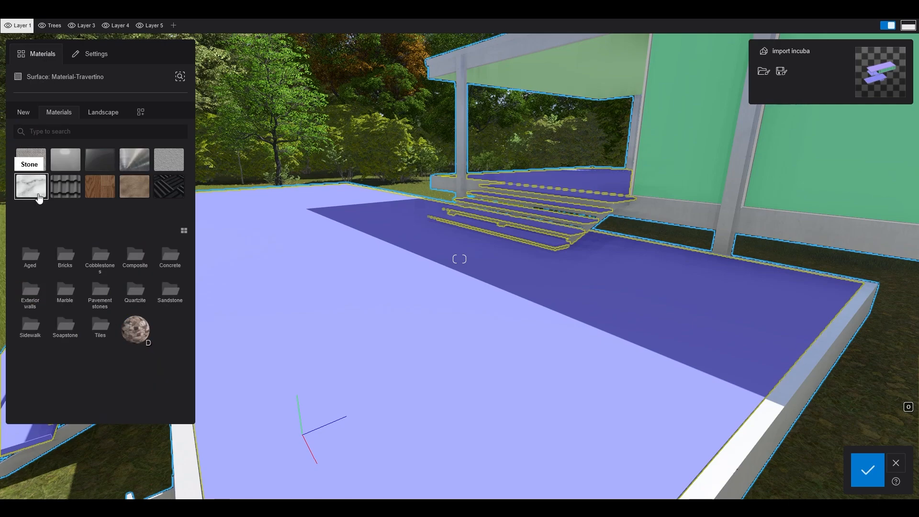
{"action": "left_click", "coordinate": [100, 328]}
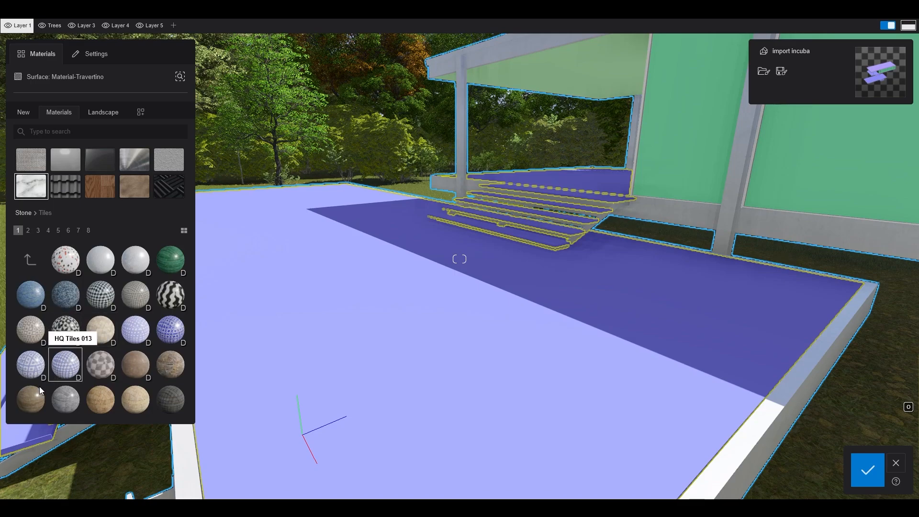
{"action": "left_click", "coordinate": [28, 404]}
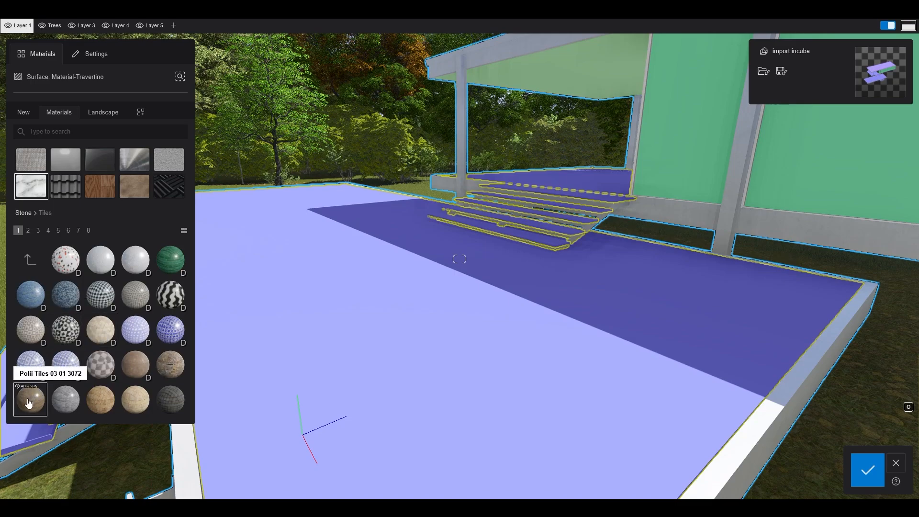
Rotate Material-Travertino's texture by raising its heading to about three quarters of the range, so the planks run the other way
{"action": "right_click_drag", "start_coordinate": [384, 328], "coordinate": [412, 382]}
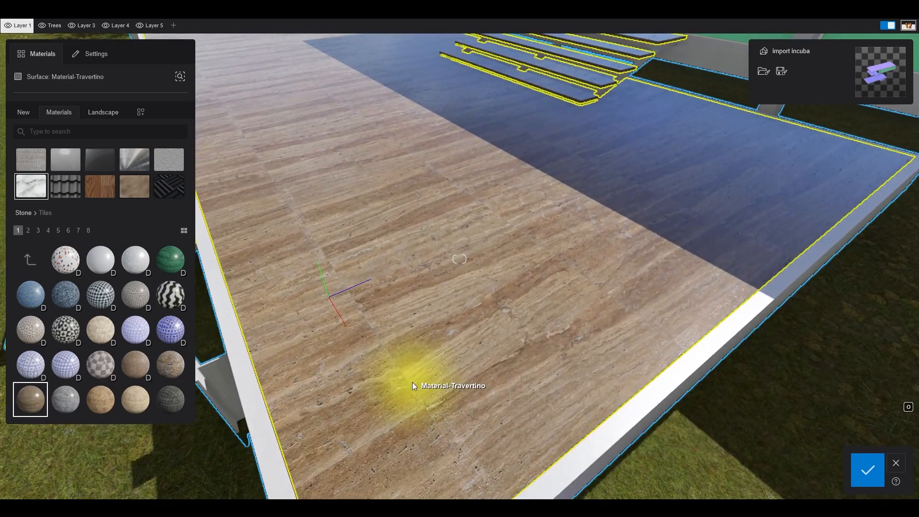
{"action": "left_click", "coordinate": [381, 298]}
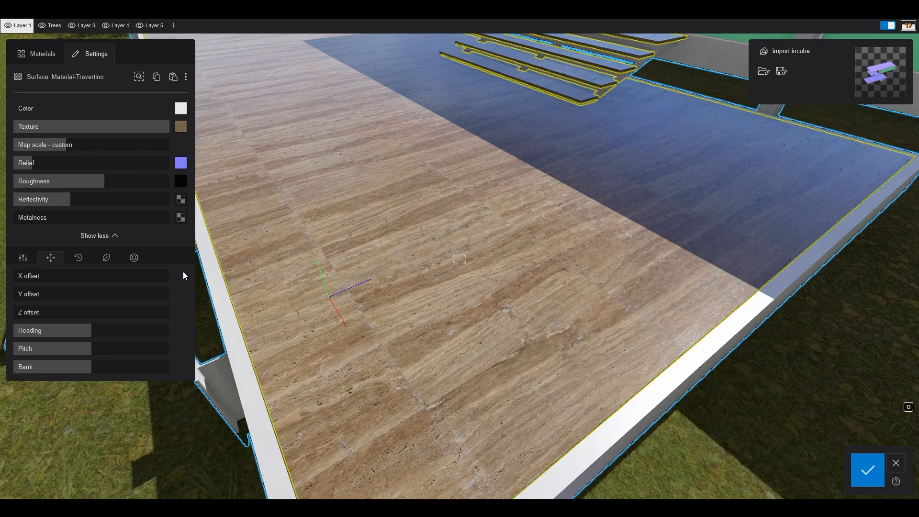
{"action": "left_click", "coordinate": [89, 329]}
{"action": "left_click_drag", "start_coordinate": [89, 329], "coordinate": [131, 331]}
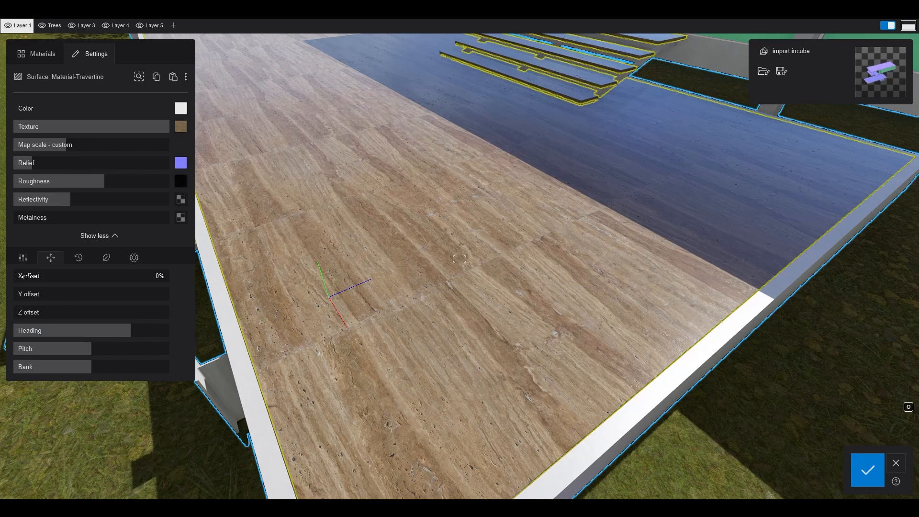
Shift Material-Travertino's texture with a small X offset of about 5% and check the joints along the terrace
{"action": "key", "text": "a"}
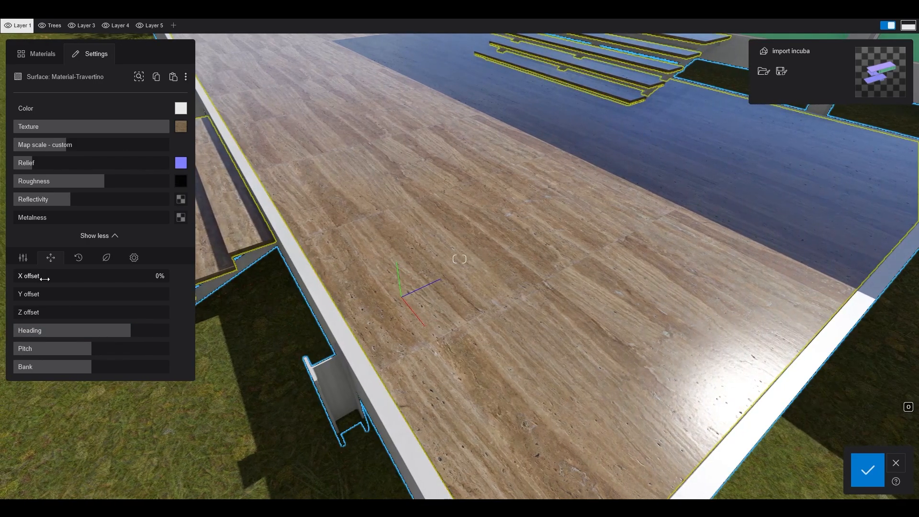
{"action": "right_click_drag", "start_coordinate": [283, 280], "coordinate": [281, 231]}
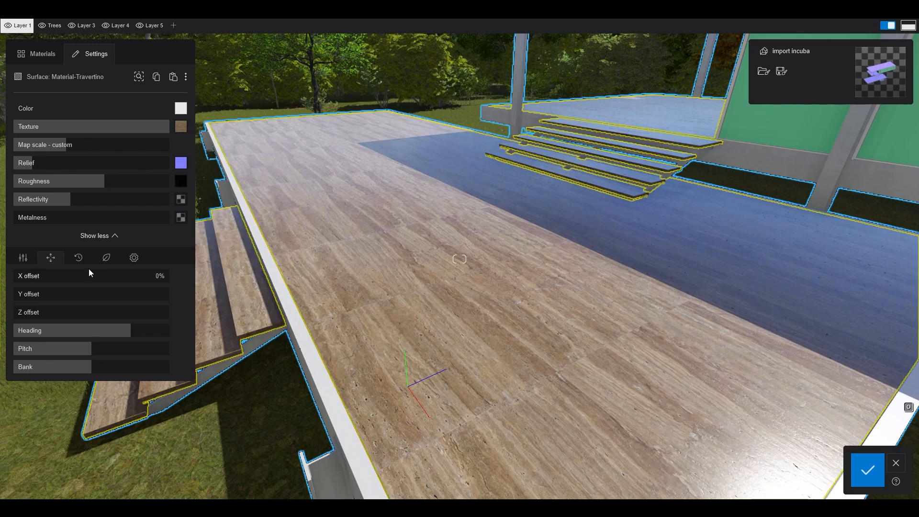
{"action": "left_click", "coordinate": [28, 275]}
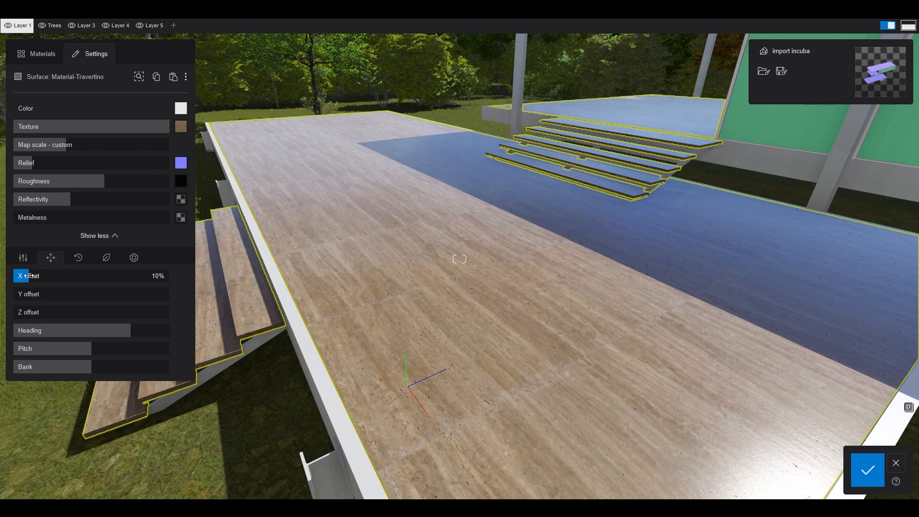
{"action": "left_click_drag", "start_coordinate": [27, 276], "coordinate": [24, 276]}
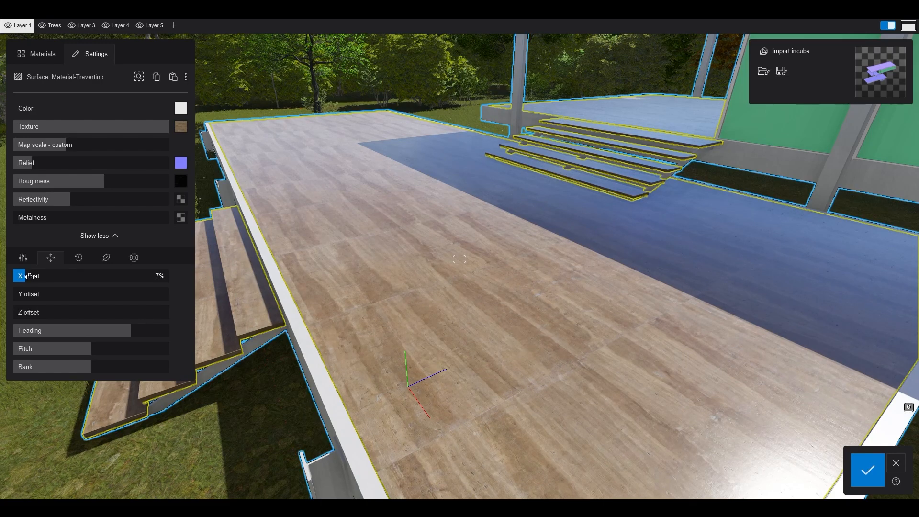
{"action": "left_click_drag", "start_coordinate": [27, 276], "coordinate": [21, 276]}
{"action": "right_click_drag", "start_coordinate": [388, 287], "coordinate": [455, 346]}
{"action": "right_click_drag", "start_coordinate": [460, 259], "coordinate": [526, 204]}
{"action": "right_click_drag", "start_coordinate": [460, 259], "coordinate": [443, 269]}
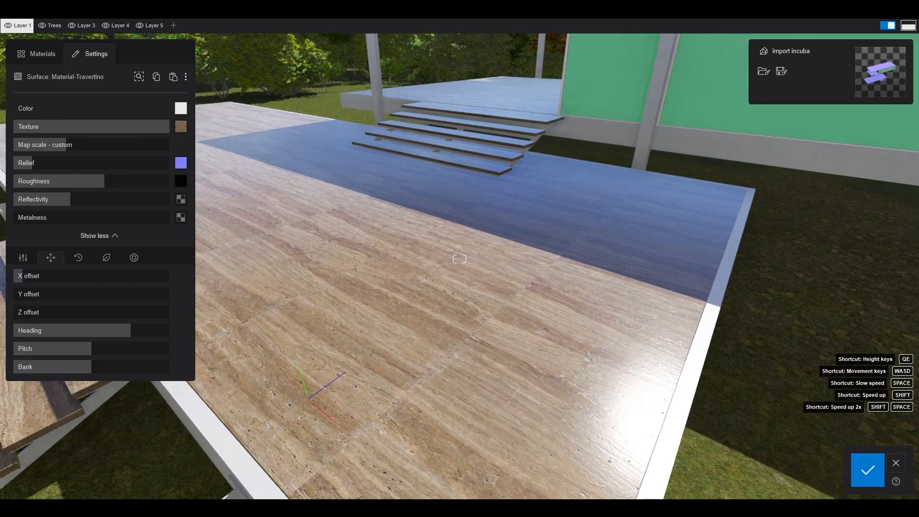
Lower Material-Travertino's reflectivity to 17%, raise its roughness to about three quarters of its range, and save the material changes
{"action": "key", "text": "a"}
{"action": "right_click_drag", "start_coordinate": [576, 378], "coordinate": [676, 364]}
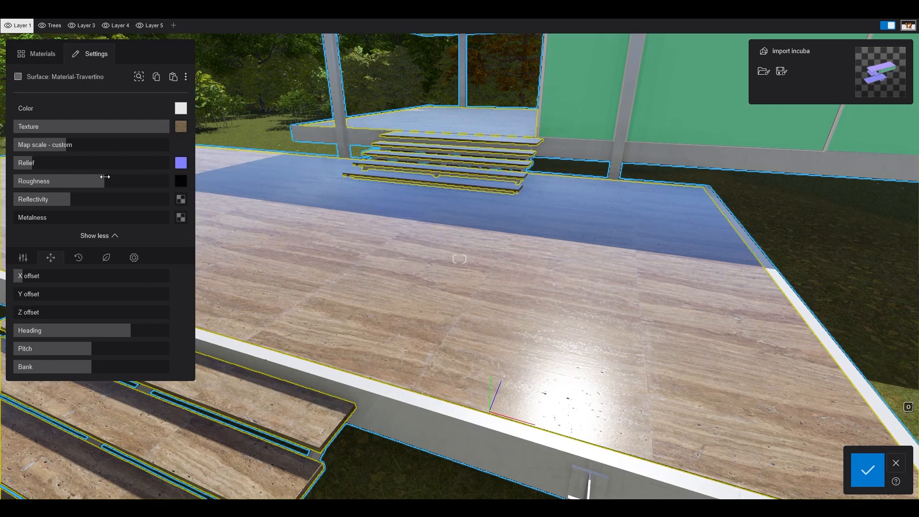
{"action": "left_click_drag", "start_coordinate": [70, 199], "coordinate": [19, 199]}
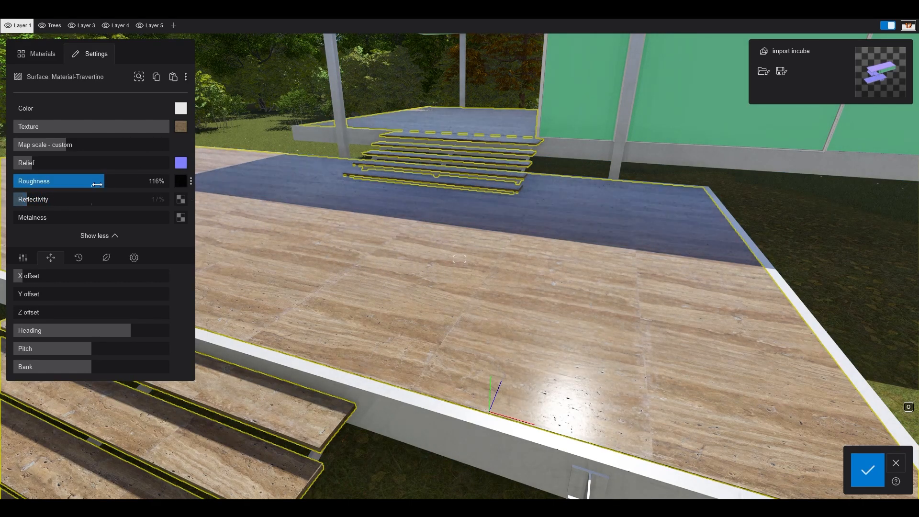
{"action": "left_click_drag", "start_coordinate": [104, 182], "coordinate": [137, 185]}
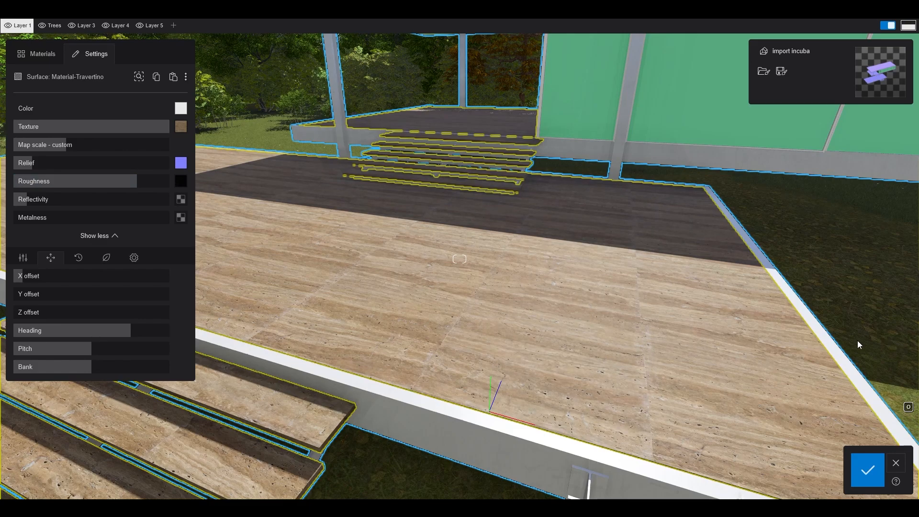
{"action": "mouse_move", "coordinate": [137, 183]}
{"action": "left_mouse_down"}
{"action": "mouse_move", "coordinate": [26, 186]}
{"action": "mouse_move", "coordinate": [133, 188]}
{"action": "left_mouse_up"}
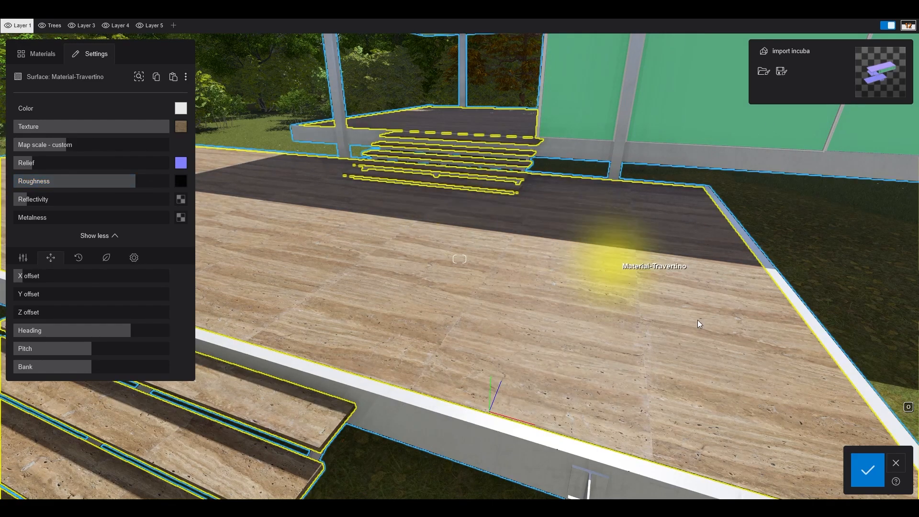
{"action": "left_click", "coordinate": [869, 473]}
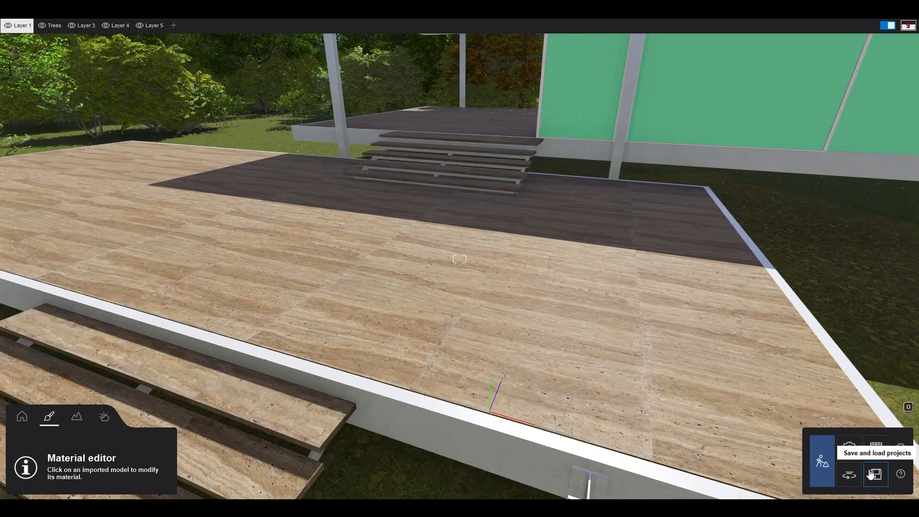
Assign Interior Glass 001 to the facade's green Material-CarpinteriaV panels
{"action": "key", "text": "d"}
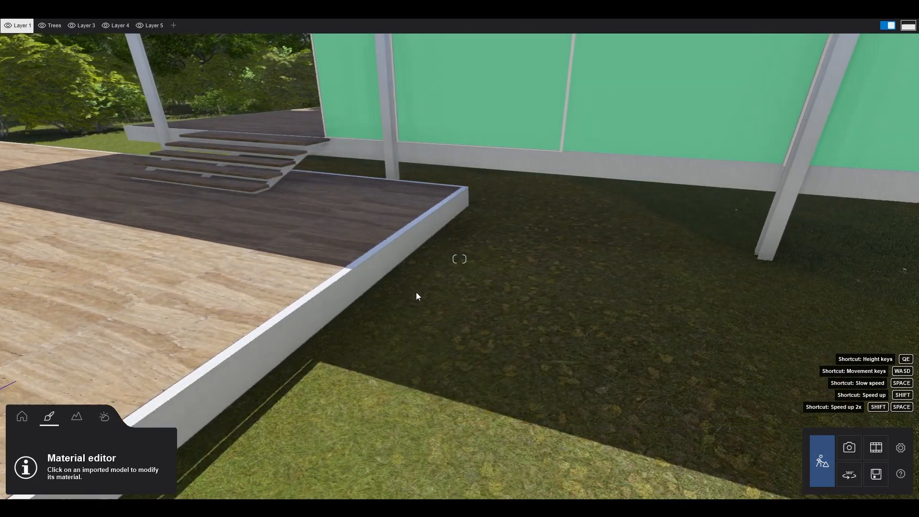
{"action": "key", "text": "s"}
{"action": "right_click_drag", "start_coordinate": [416, 293], "coordinate": [401, 301]}
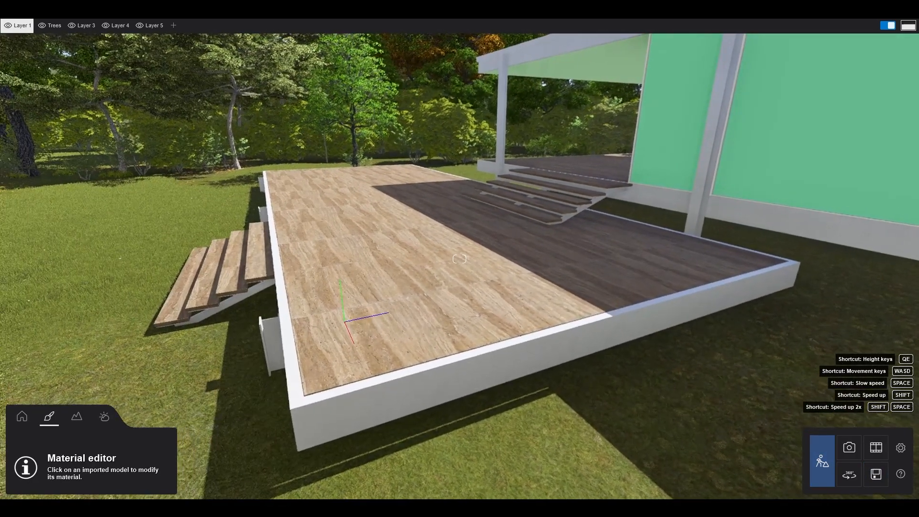
{"action": "key", "text": "a"}
{"action": "right_click_drag", "start_coordinate": [614, 362], "coordinate": [637, 354]}
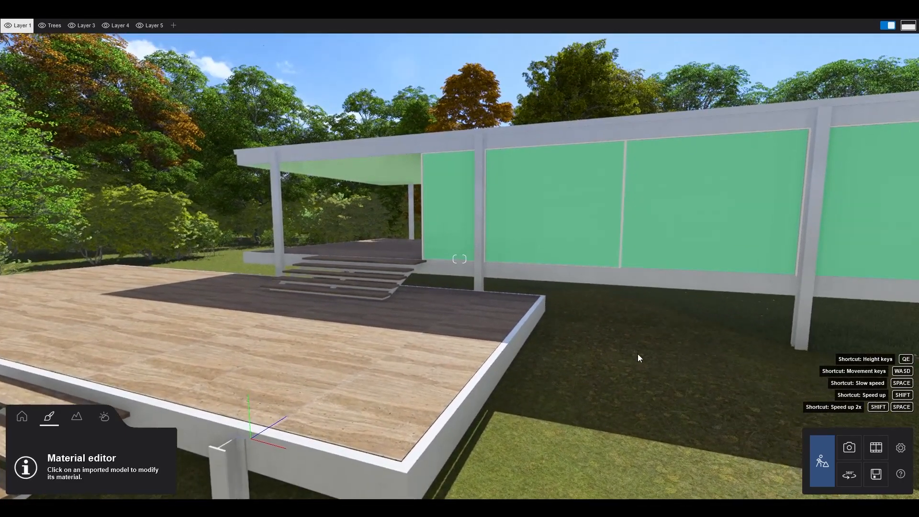
{"action": "left_click", "coordinate": [571, 219]}
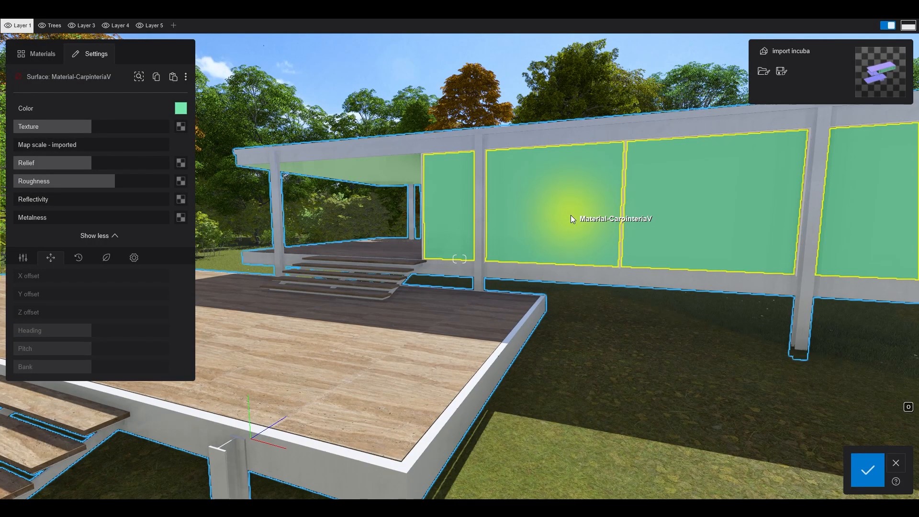
{"action": "left_click", "coordinate": [39, 57]}
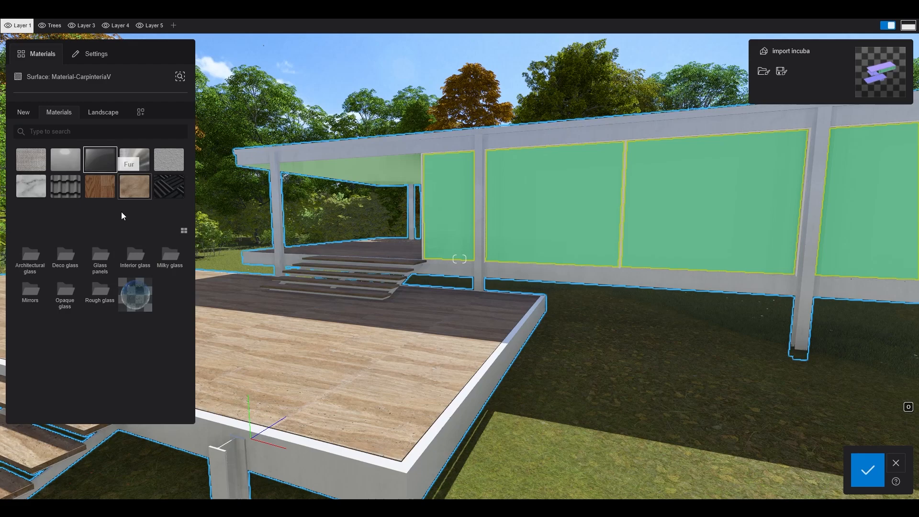
{"action": "left_click", "coordinate": [138, 258]}
{"action": "left_click", "coordinate": [67, 259]}
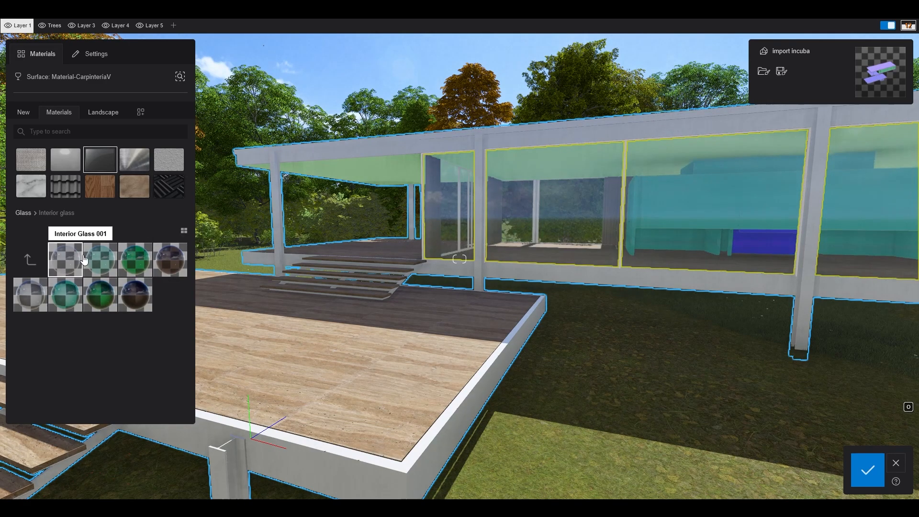
Assign a light beige plaster from the Plaster category to the ceiling's Material-Yeso surface and inspect it up close
{"action": "right_click_drag", "start_coordinate": [394, 286], "coordinate": [416, 261]}
{"action": "key", "text": "w"}
{"action": "left_click", "coordinate": [323, 184]}
{"action": "left_click", "coordinate": [174, 164]}
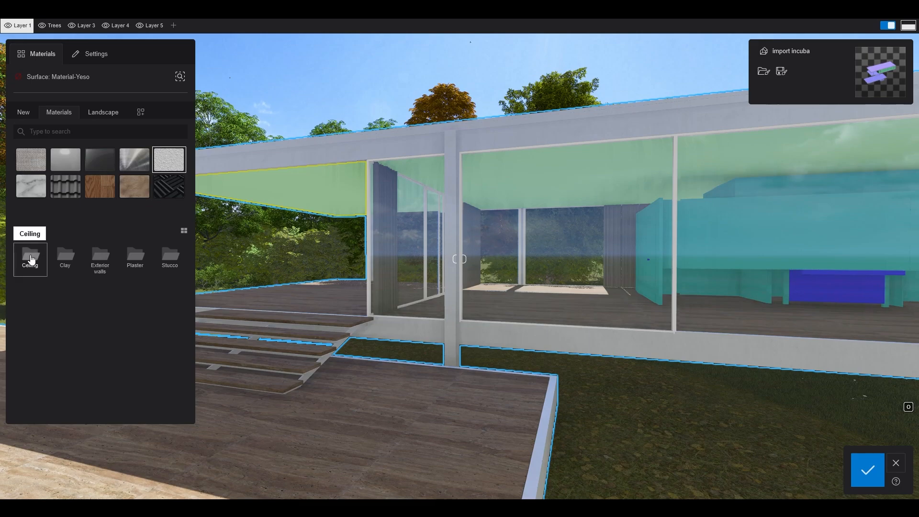
{"action": "left_click", "coordinate": [138, 255]}
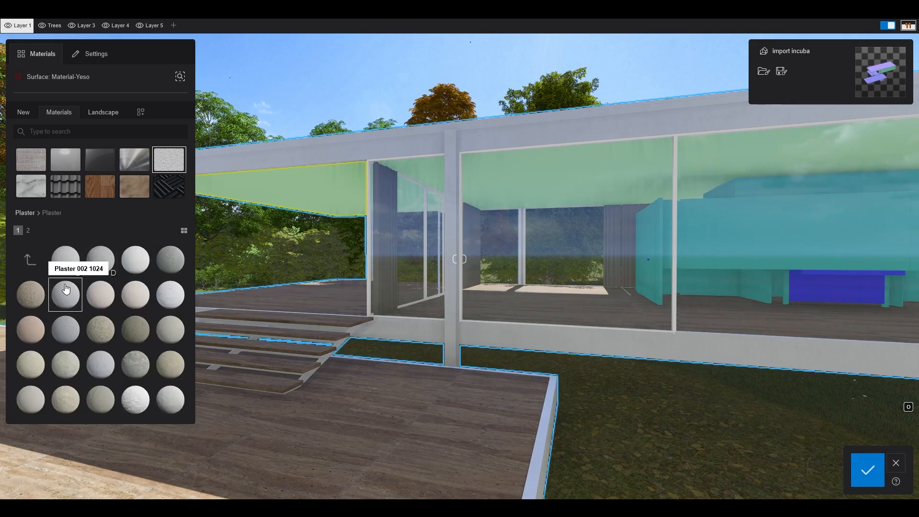
{"action": "left_click", "coordinate": [135, 295]}
{"action": "right_click_drag", "start_coordinate": [399, 228], "coordinate": [398, 305]}
{"action": "key", "text": "w"}
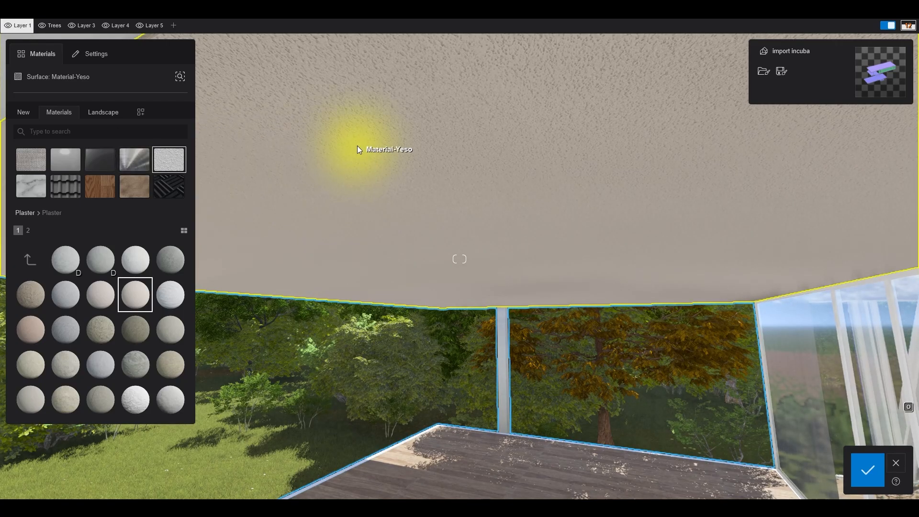
{"action": "left_click", "coordinate": [356, 146]}
Select the interior core's Material-Madera surface and open the Wood category of the wood materials for it
{"action": "right_click_drag", "start_coordinate": [240, 146], "coordinate": [373, 253]}
{"action": "key", "text": "w"}
{"action": "left_click", "coordinate": [382, 243]}
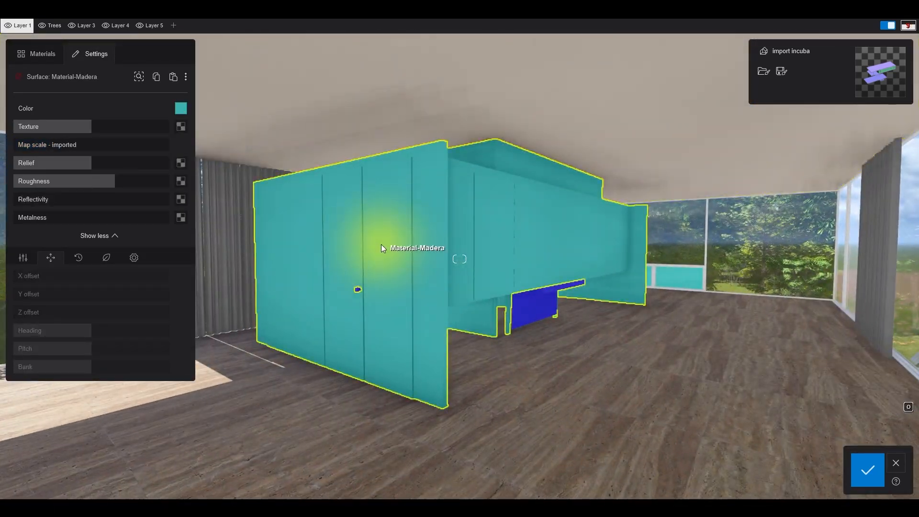
{"action": "left_click", "coordinate": [41, 54]}
{"action": "left_click", "coordinate": [101, 183]}
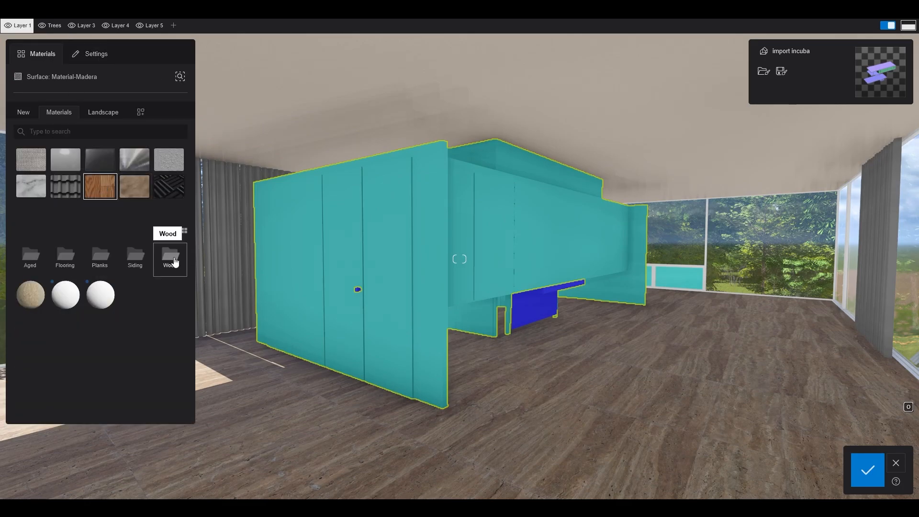
{"action": "left_click", "coordinate": [170, 261]}
{"action": "left_click_drag", "start_coordinate": [175, 267], "coordinate": [380, 277]}
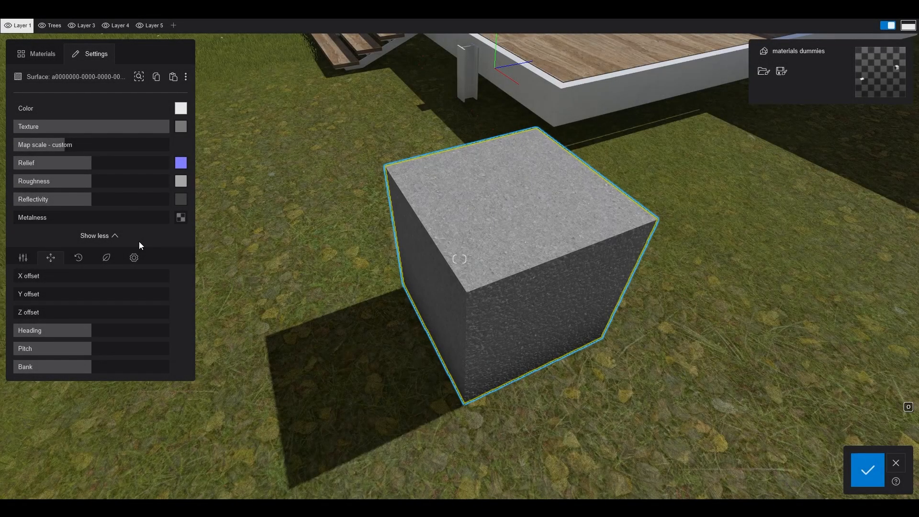
Apply Stone weathering to the grey dummy cube at about half strength and open its foliage options
{"action": "left_click", "coordinate": [79, 259]}
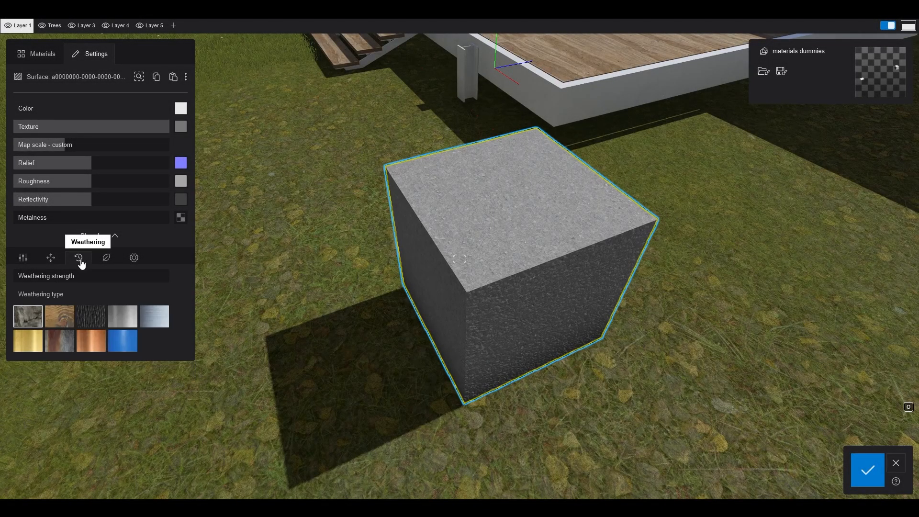
{"action": "left_click", "coordinate": [54, 276]}
{"action": "left_click_drag", "start_coordinate": [57, 276], "coordinate": [82, 276]}
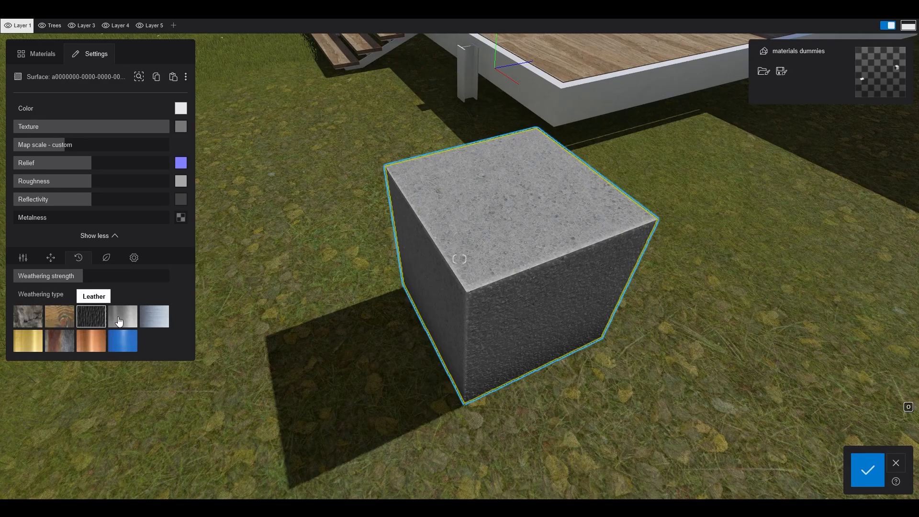
{"action": "left_click", "coordinate": [26, 316]}
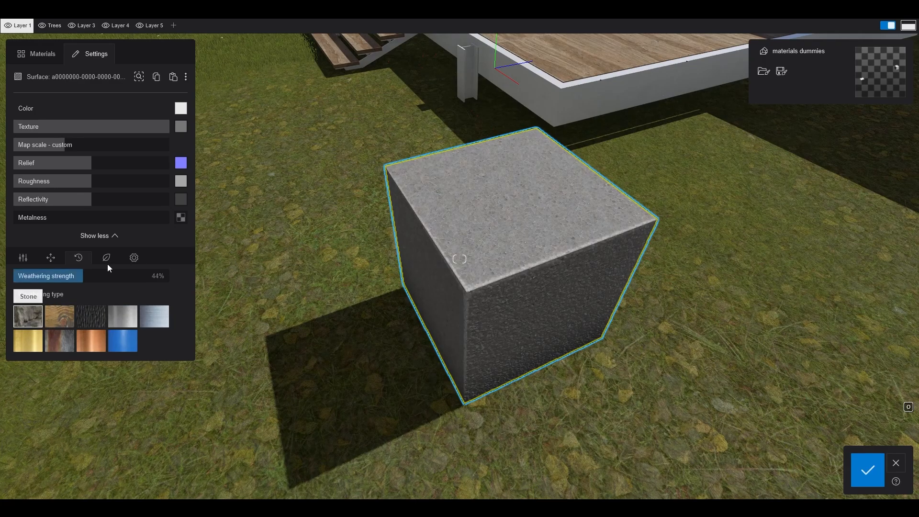
{"action": "mouse_move", "coordinate": [84, 276]}
{"action": "left_mouse_down"}
{"action": "mouse_move", "coordinate": [154, 276]}
{"action": "mouse_move", "coordinate": [92, 277]}
{"action": "left_mouse_up"}
{"action": "left_click", "coordinate": [106, 261]}
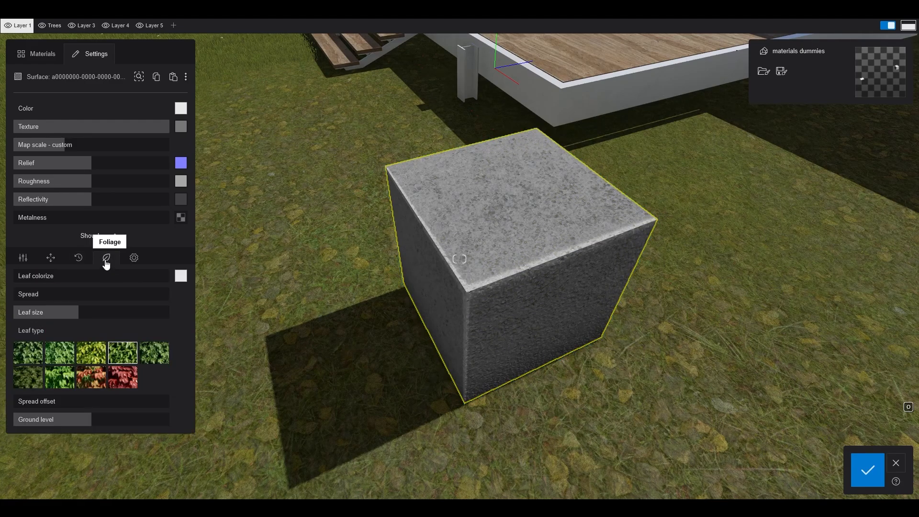
Try foliage on the dummy cube with about 28% spread, smaller leaves and different leaf types including Leaves 3, and clear the spread again
{"action": "left_click_drag", "start_coordinate": [17, 294], "coordinate": [73, 311]}
{"action": "left_click_drag", "start_coordinate": [47, 296], "coordinate": [56, 297]}
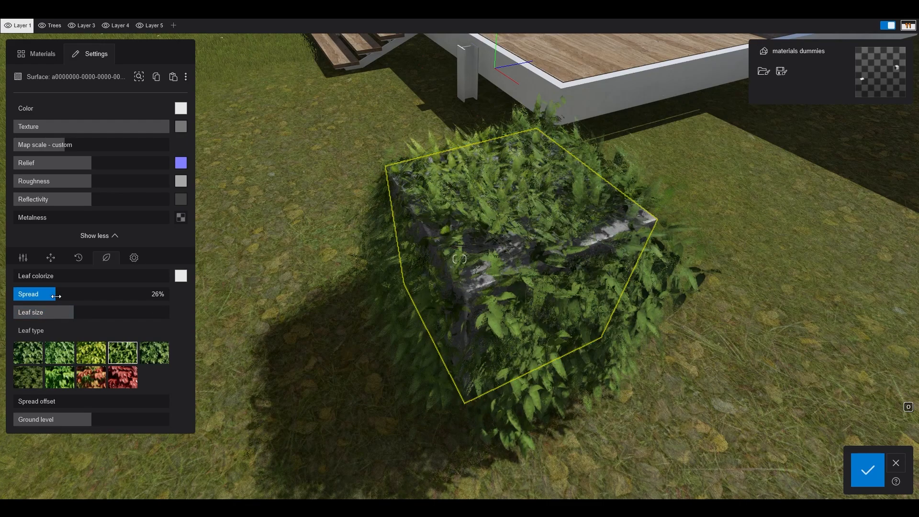
{"action": "left_click", "coordinate": [36, 357]}
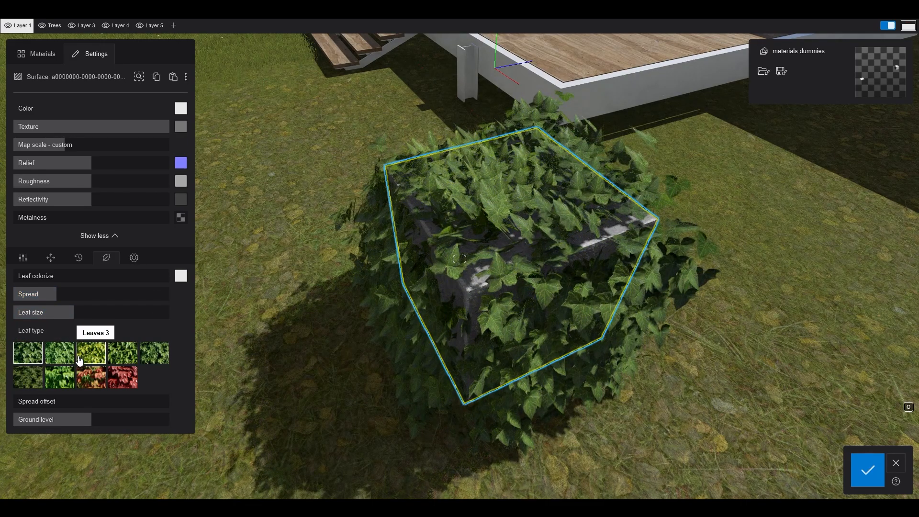
{"action": "left_click", "coordinate": [79, 358]}
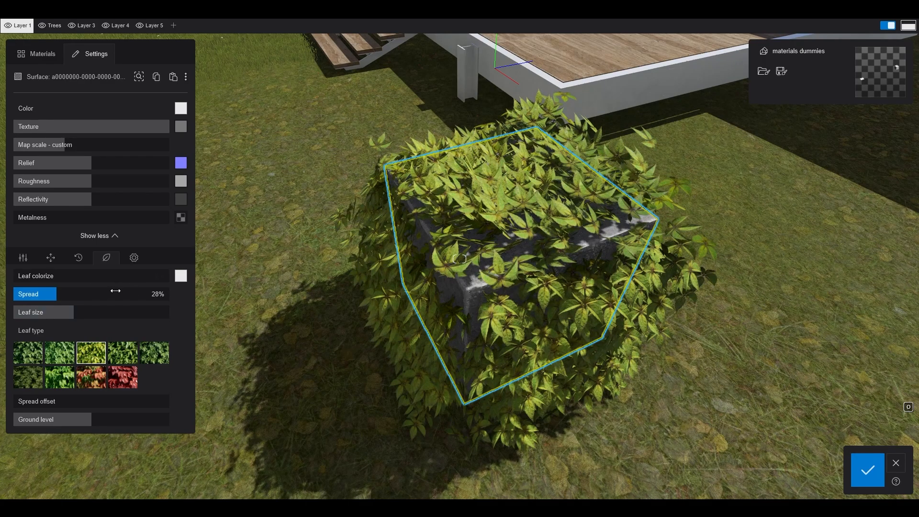
{"action": "left_click_drag", "start_coordinate": [115, 291], "coordinate": [17, 294]}
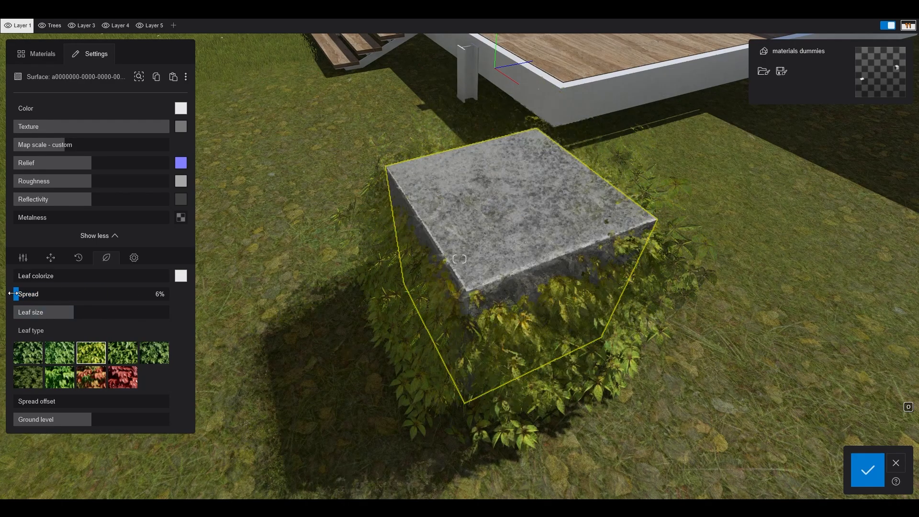
Adjust the dummy cube's extra material settings: slightly softened edges, a little less texture saturation, 18% clearcoat, and flicker reduction
{"action": "left_click", "coordinate": [133, 260]}
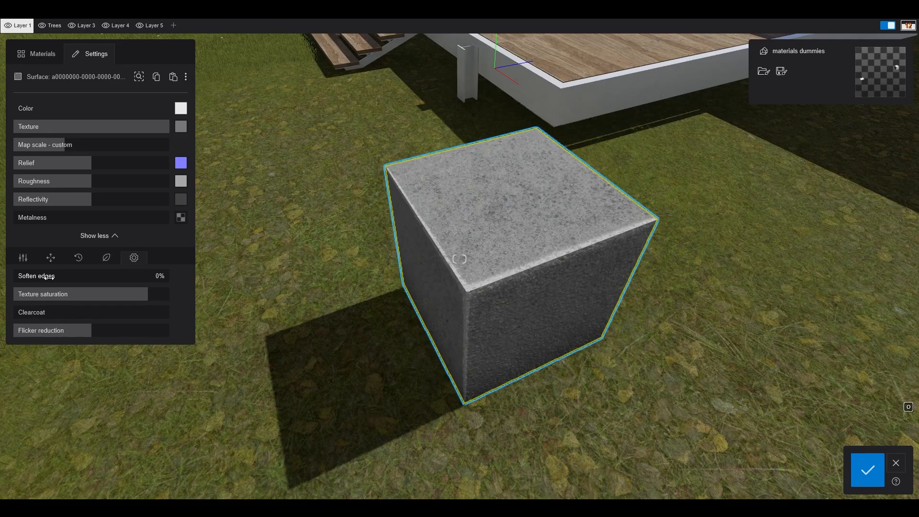
{"action": "left_click_drag", "start_coordinate": [46, 277], "coordinate": [26, 277]}
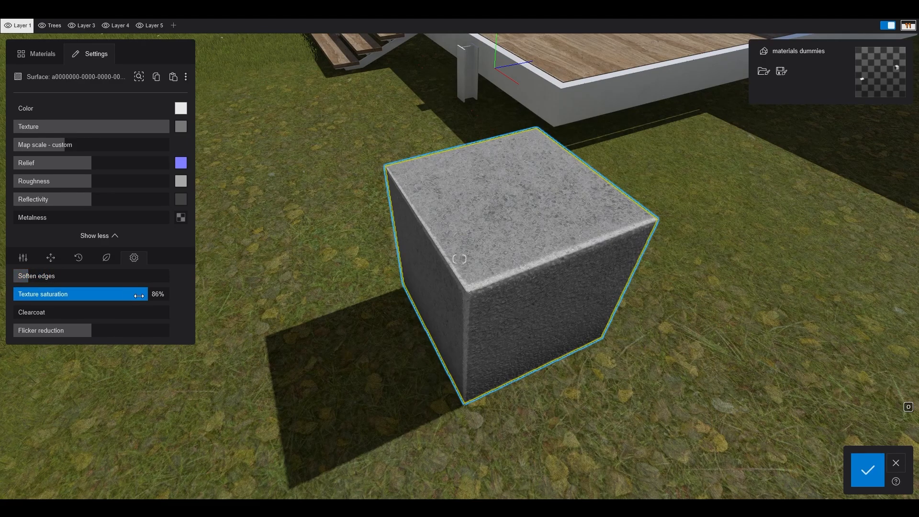
{"action": "mouse_move", "coordinate": [133, 296]}
{"action": "left_mouse_down"}
{"action": "mouse_move", "coordinate": [18, 294]}
{"action": "mouse_move", "coordinate": [141, 294]}
{"action": "left_mouse_up"}
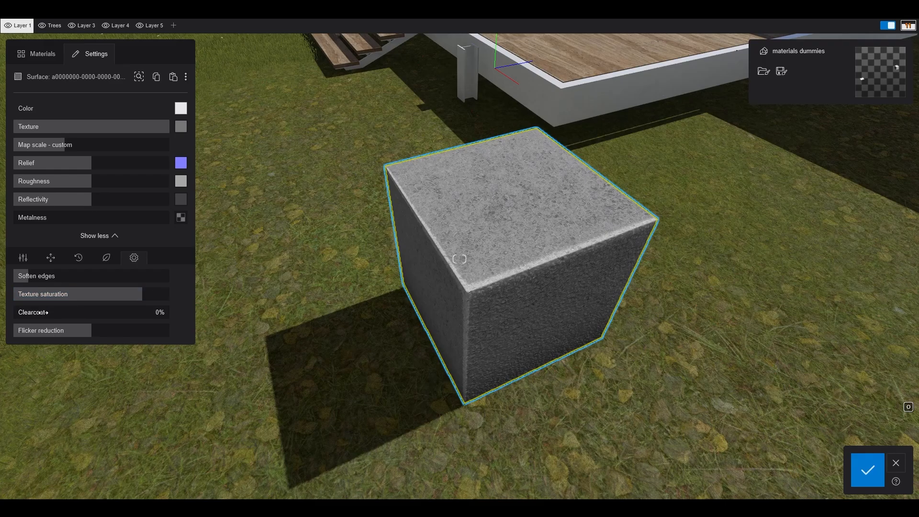
{"action": "mouse_move", "coordinate": [42, 312]}
{"action": "left_mouse_down"}
{"action": "mouse_move", "coordinate": [167, 314]}
{"action": "mouse_move", "coordinate": [36, 312]}
{"action": "left_mouse_up"}
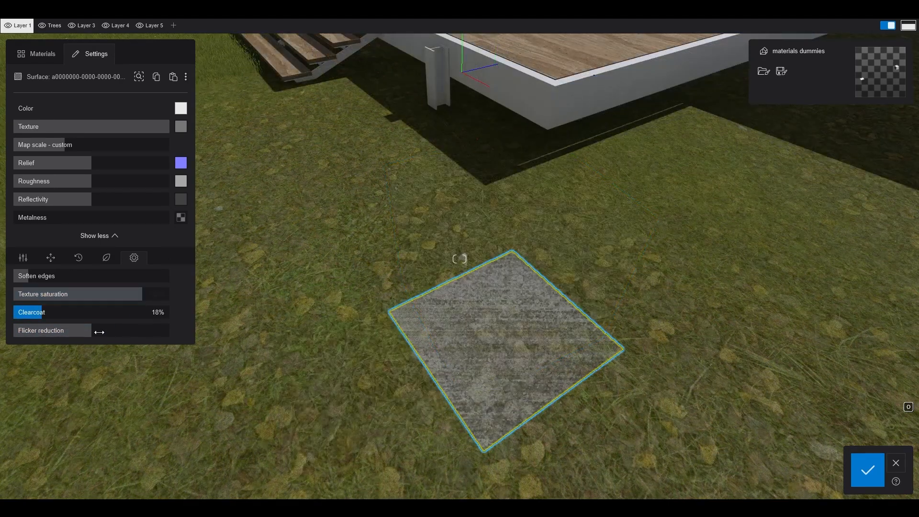
{"action": "left_click_drag", "start_coordinate": [99, 333], "coordinate": [28, 345]}
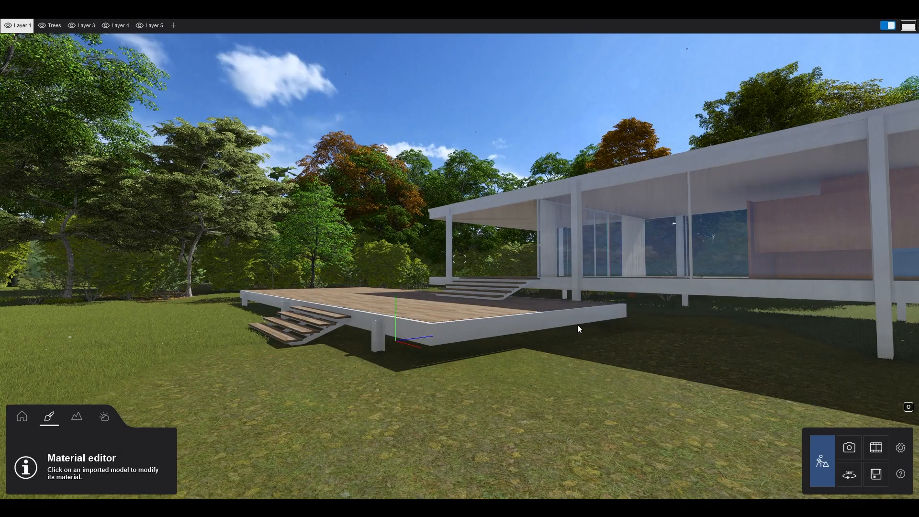
Examine the copy and save-to-disk options for the house's Material-MBlanco surface and leave its material settings
{"action": "left_click", "coordinate": [529, 322]}
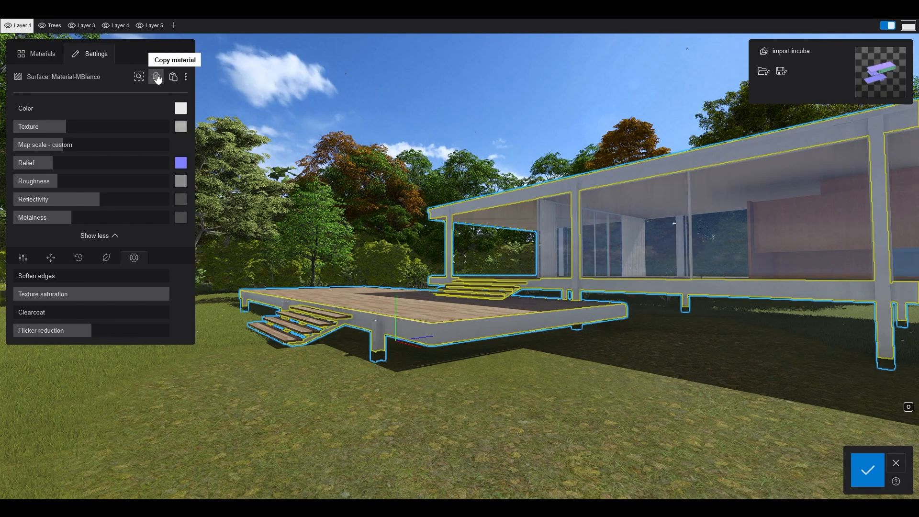
{"action": "left_click", "coordinate": [186, 79]}
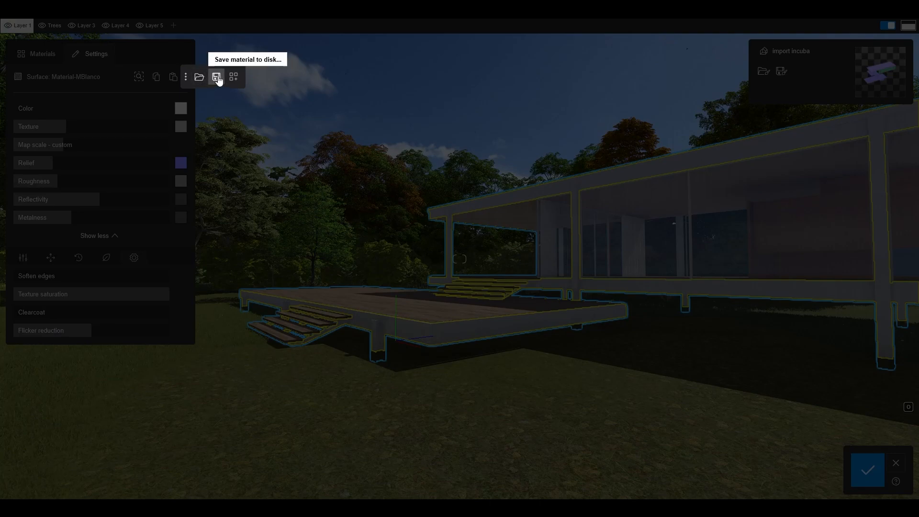
{"action": "left_click", "coordinate": [177, 55]}
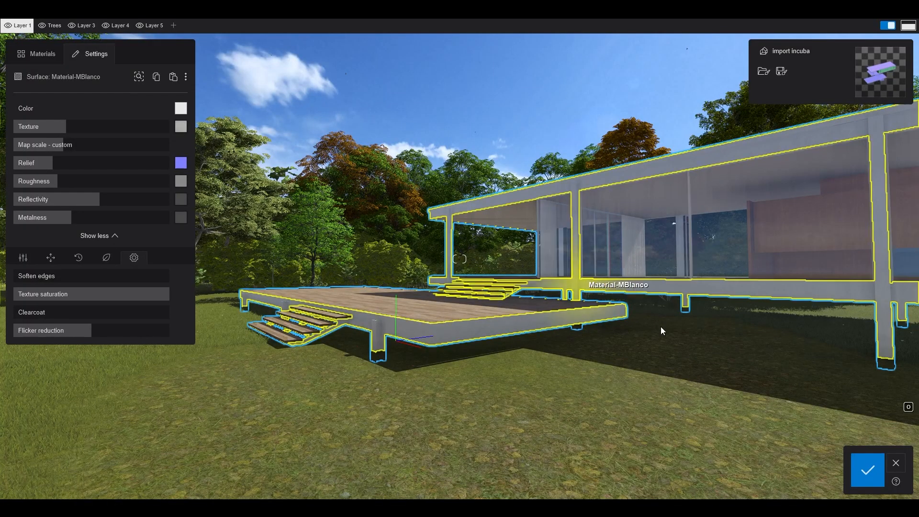
{"action": "left_click", "coordinate": [866, 469]}
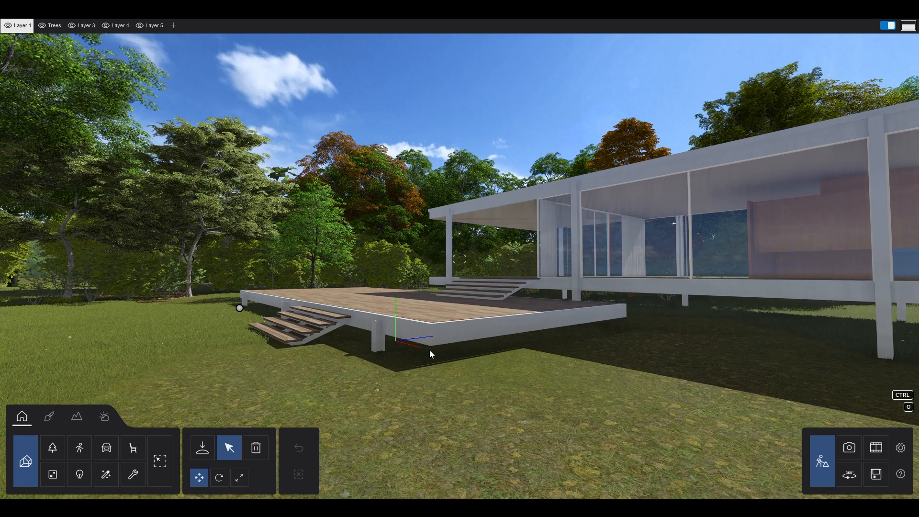
Enter object placement, look through the nature, character and transport libraries, and open the Objects library
{"action": "left_click", "coordinate": [53, 448]}
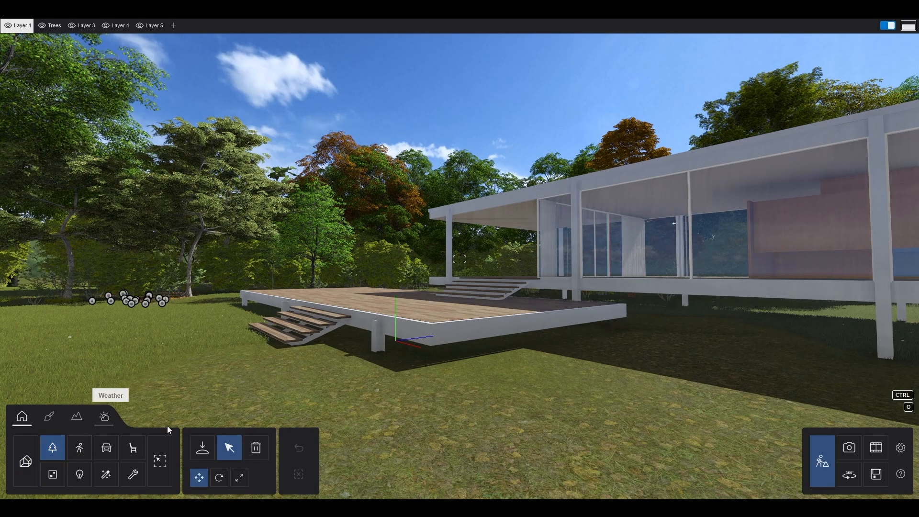
{"action": "left_click", "coordinate": [203, 448]}
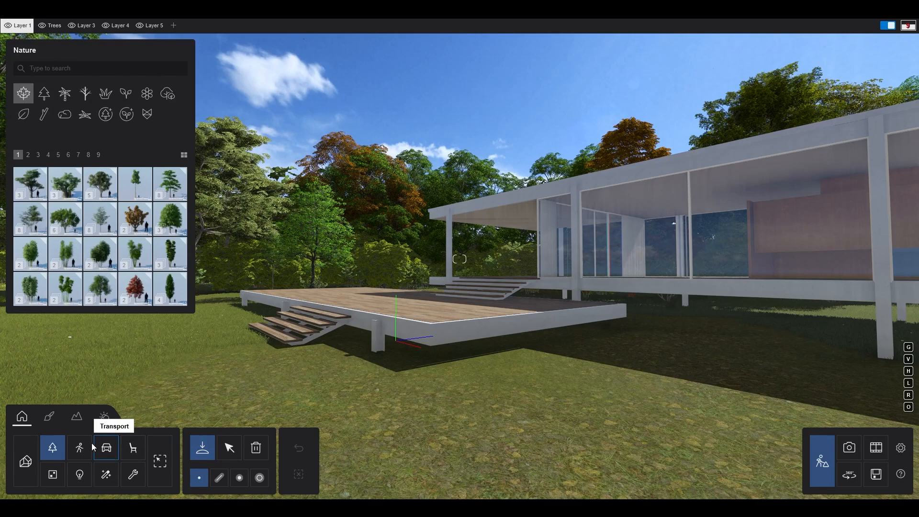
{"action": "left_click", "coordinate": [79, 447]}
{"action": "left_click", "coordinate": [111, 451]}
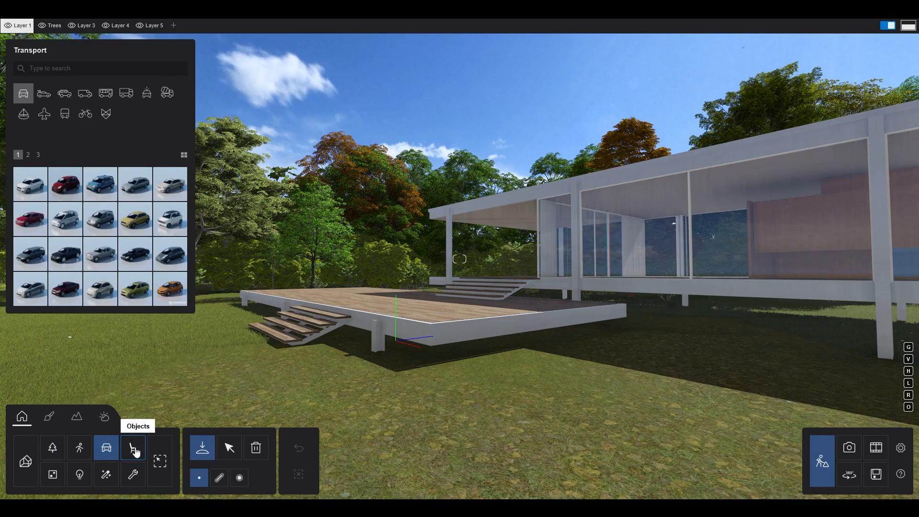
{"action": "left_click", "coordinate": [134, 450]}
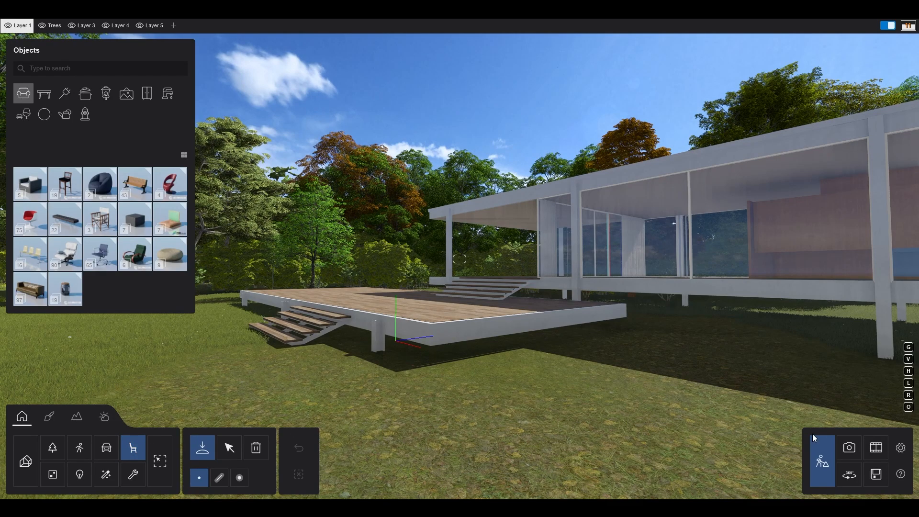
Move the camera to the saved Interior photo view and return to build mode
{"action": "left_click", "coordinate": [850, 448]}
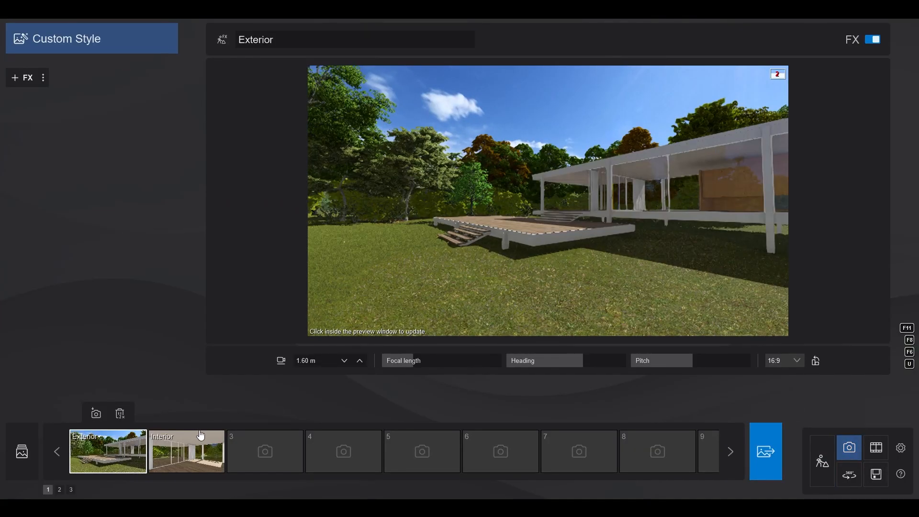
{"action": "left_click", "coordinate": [182, 449]}
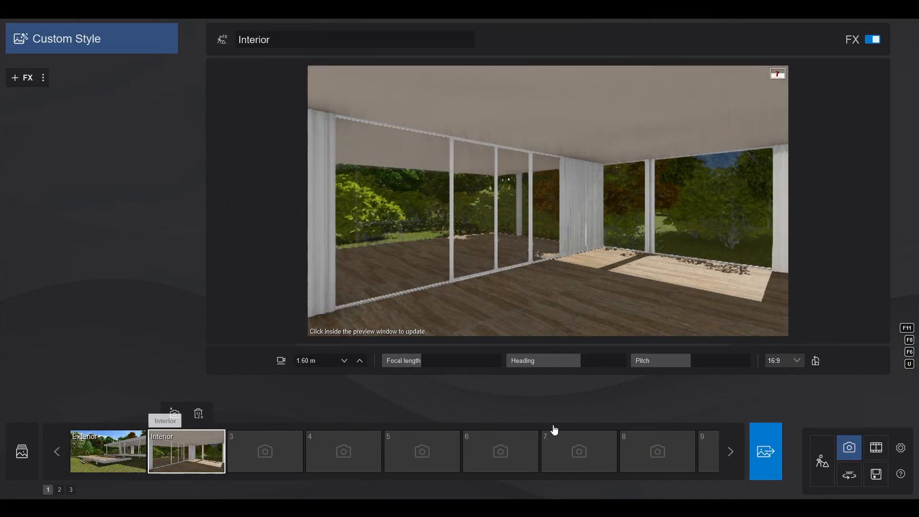
{"action": "left_click", "coordinate": [822, 467]}
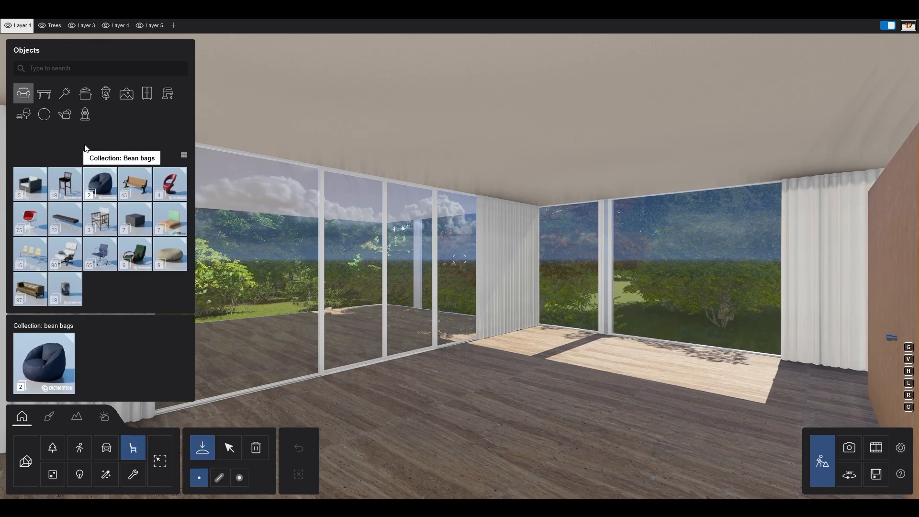
Place DiningTable 009 from the Dining tables collection on the sunlit floor near the room's far window corner
{"action": "left_click", "coordinate": [42, 98]}
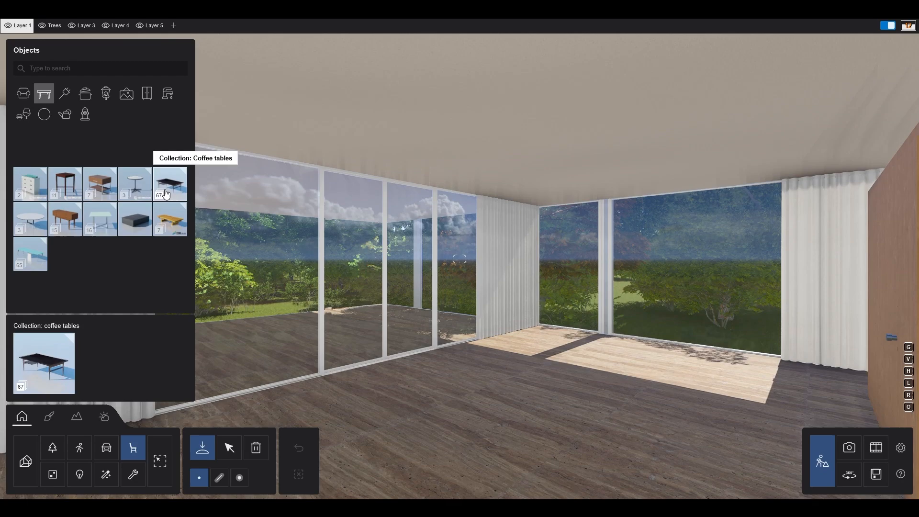
{"action": "left_click", "coordinate": [101, 221]}
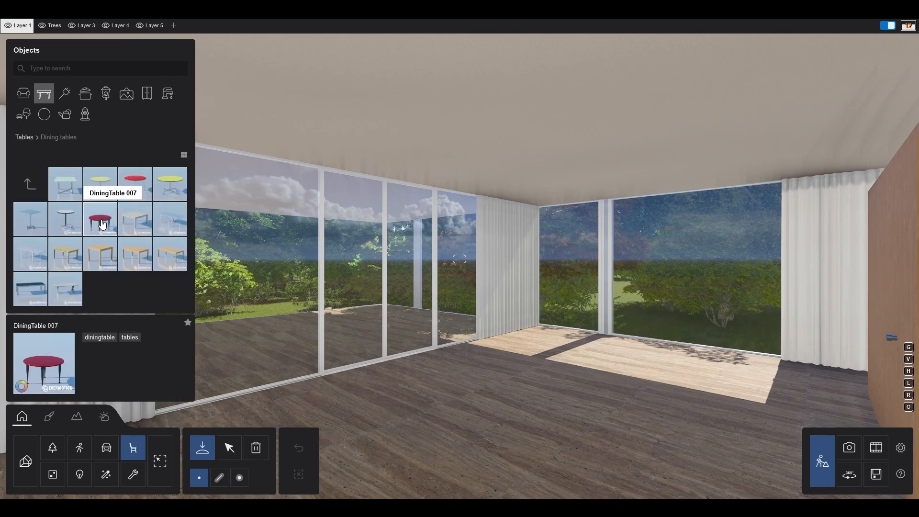
{"action": "left_click", "coordinate": [170, 219]}
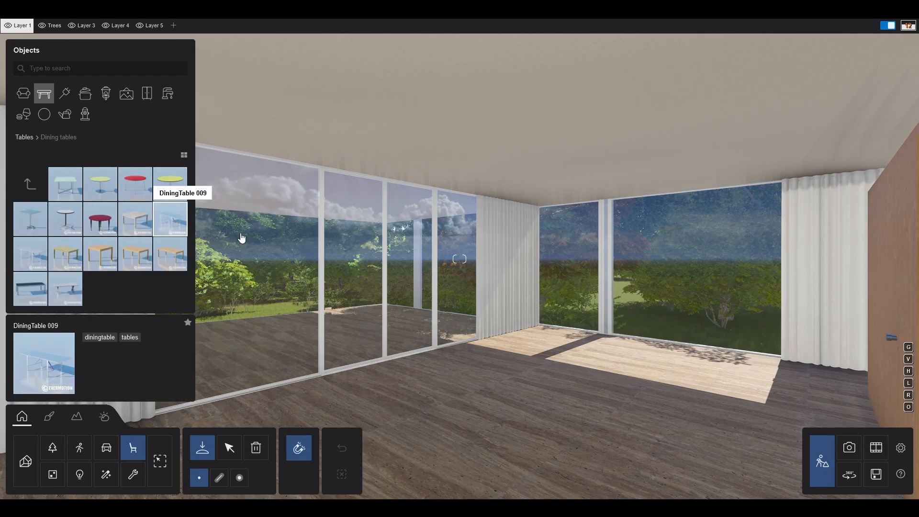
{"action": "left_click", "coordinate": [596, 362]}
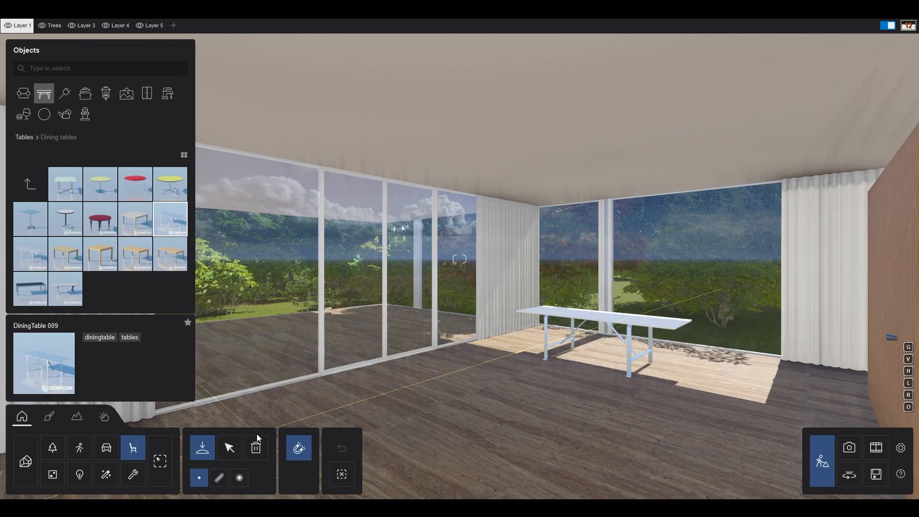
Place OfficeDesk 033 from the second page of the Office desks collection on the floor in front of the glass wall
{"action": "left_click", "coordinate": [29, 184]}
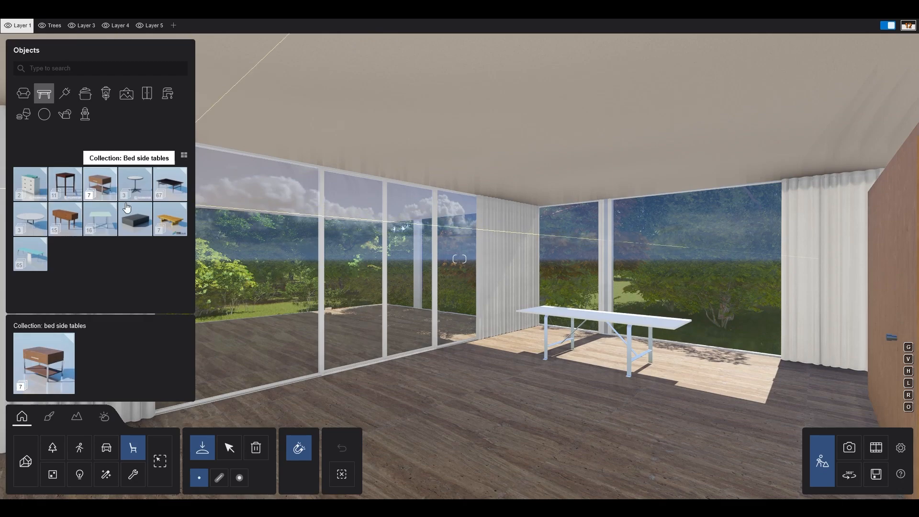
{"action": "left_click", "coordinate": [37, 253]}
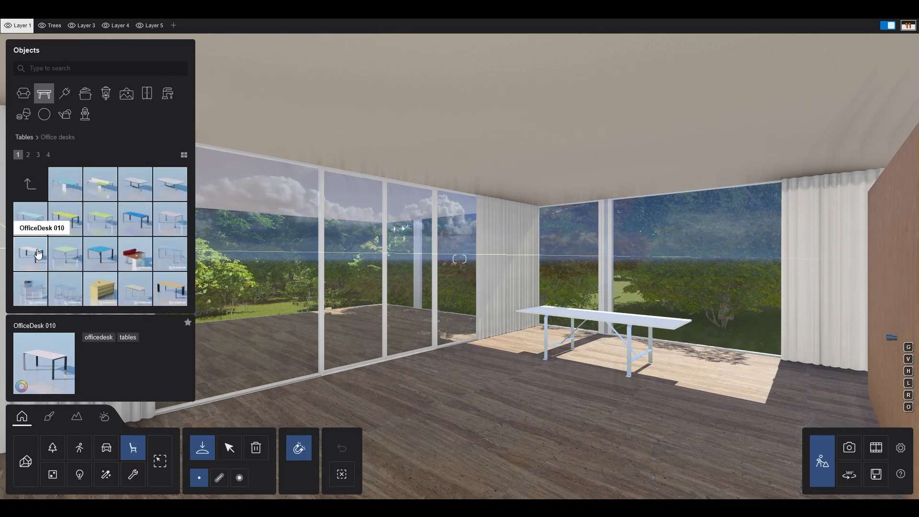
{"action": "left_click", "coordinate": [28, 154]}
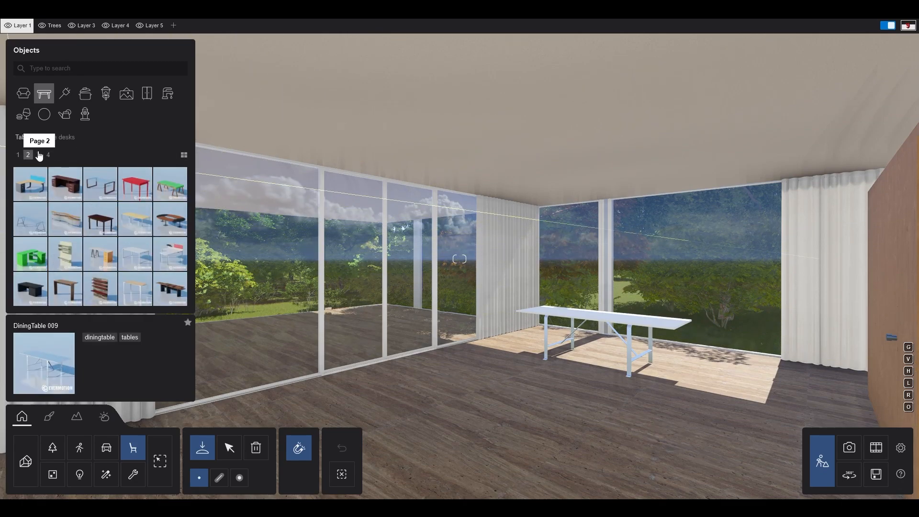
{"action": "left_click", "coordinate": [138, 256]}
{"action": "right_click_drag", "start_coordinate": [479, 344], "coordinate": [452, 369]}
{"action": "left_click", "coordinate": [451, 370]}
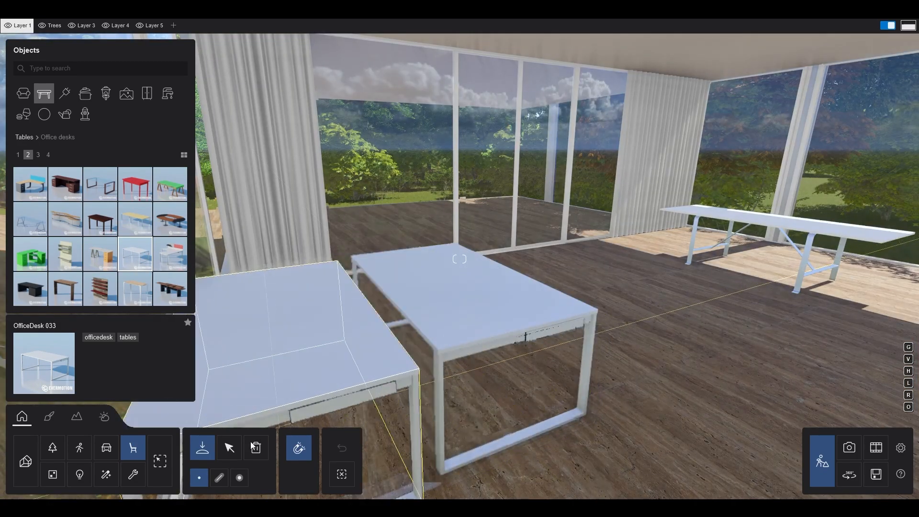
Rotate the placed office desk around its vertical axis so its long side faces the camera
{"action": "left_click", "coordinate": [231, 449]}
{"action": "left_click", "coordinate": [219, 478]}
{"action": "left_click_drag", "start_coordinate": [488, 367], "coordinate": [522, 302]}
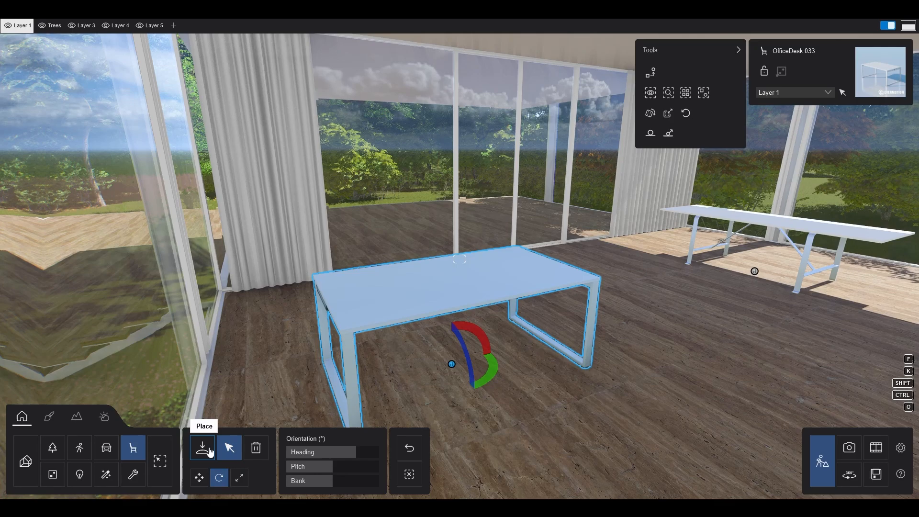
Place the brown OfficeChair 007 from the Office chairs collection beside the office desk and switch to object selection
{"action": "left_click", "coordinate": [203, 448]}
{"action": "left_click", "coordinate": [23, 94]}
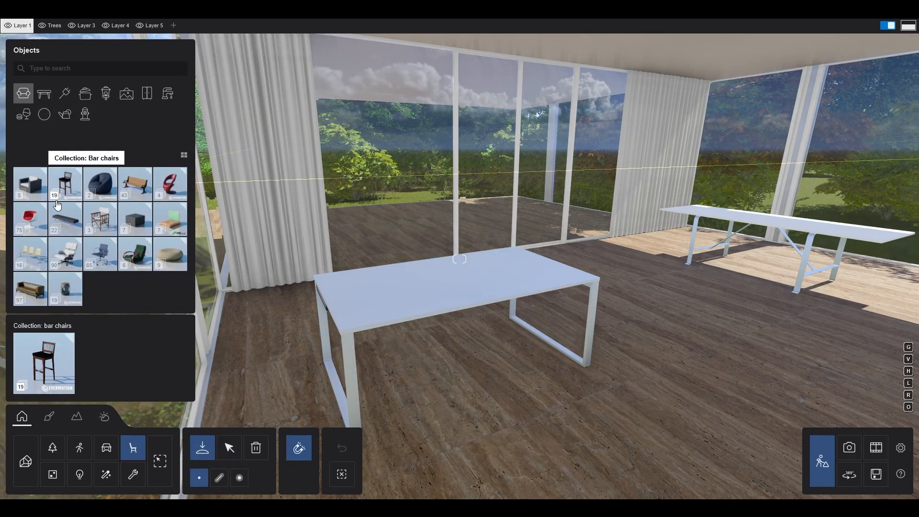
{"action": "left_click", "coordinate": [102, 258]}
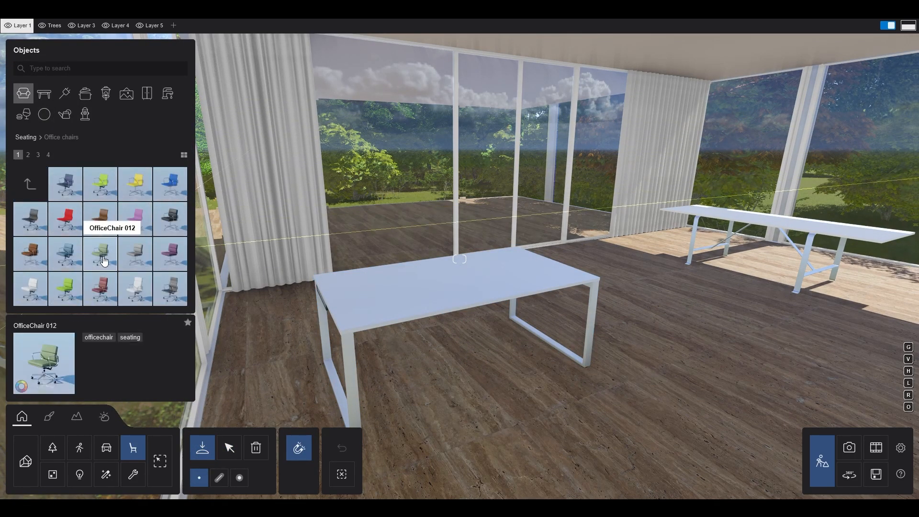
{"action": "left_click", "coordinate": [100, 218]}
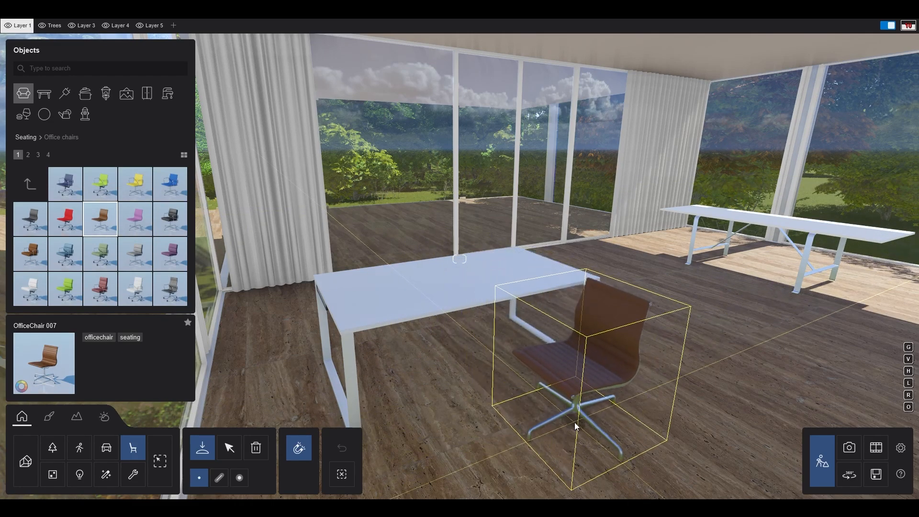
{"action": "left_click", "coordinate": [580, 421]}
{"action": "left_click", "coordinate": [229, 448]}
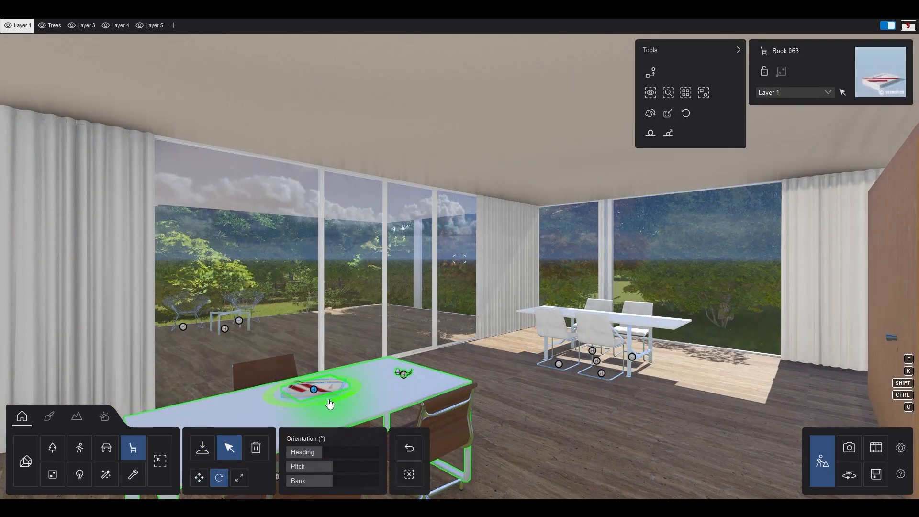
Clear the book selection and examine the spotlight models in the Lights library, with placement mode active
{"action": "left_click", "coordinate": [795, 439]}
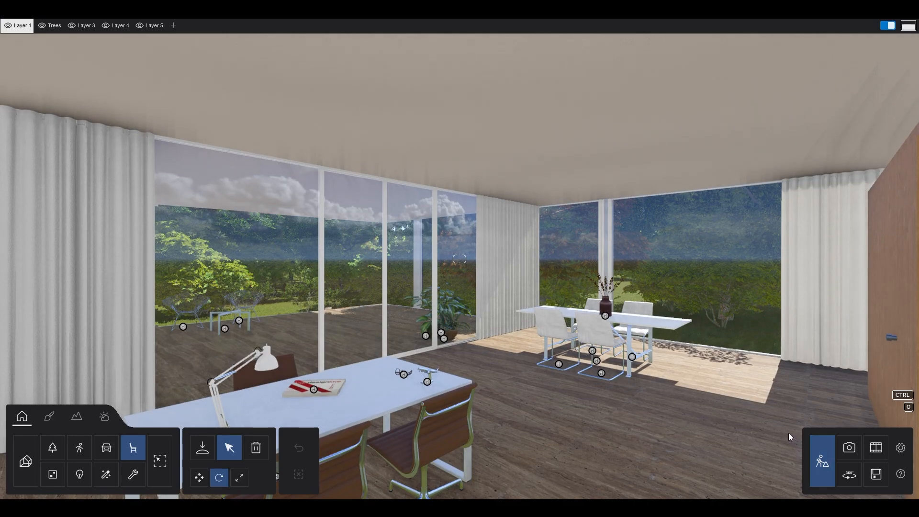
{"action": "left_click", "coordinate": [201, 447]}
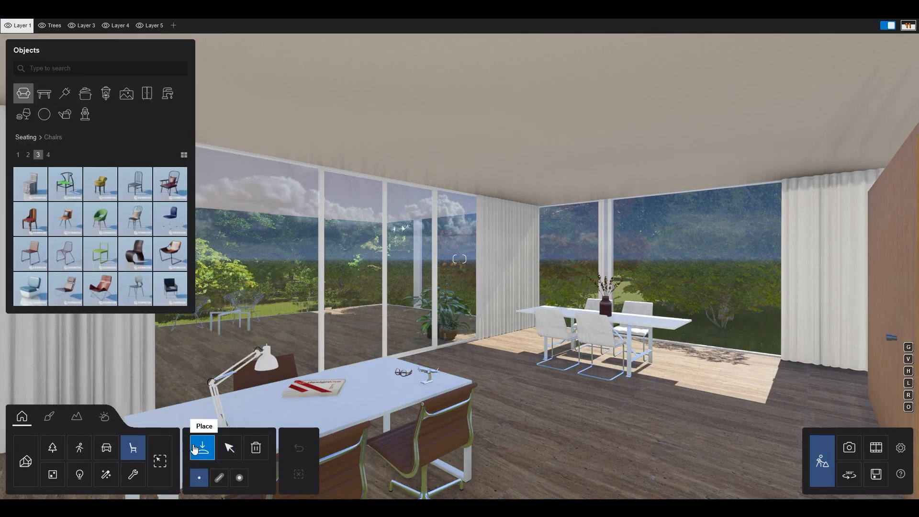
{"action": "left_click", "coordinate": [80, 476]}
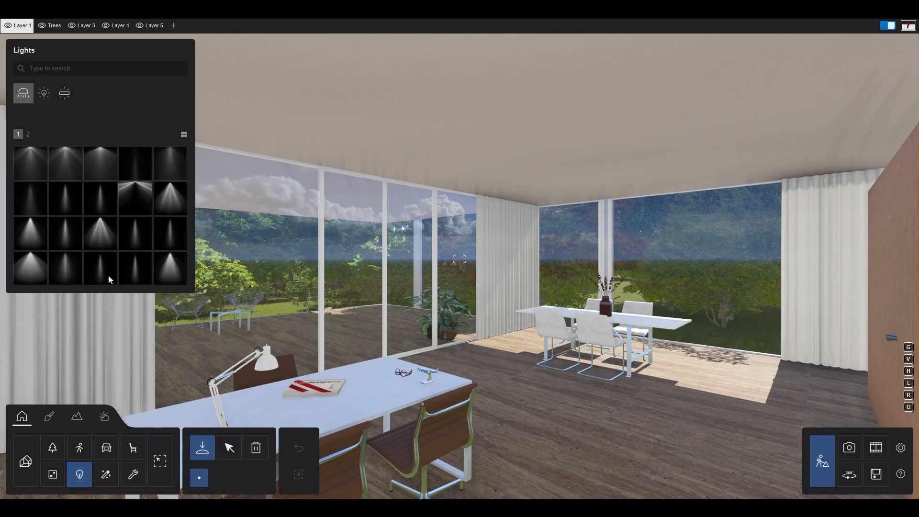
{"action": "mouse_move", "coordinate": [100, 168]}
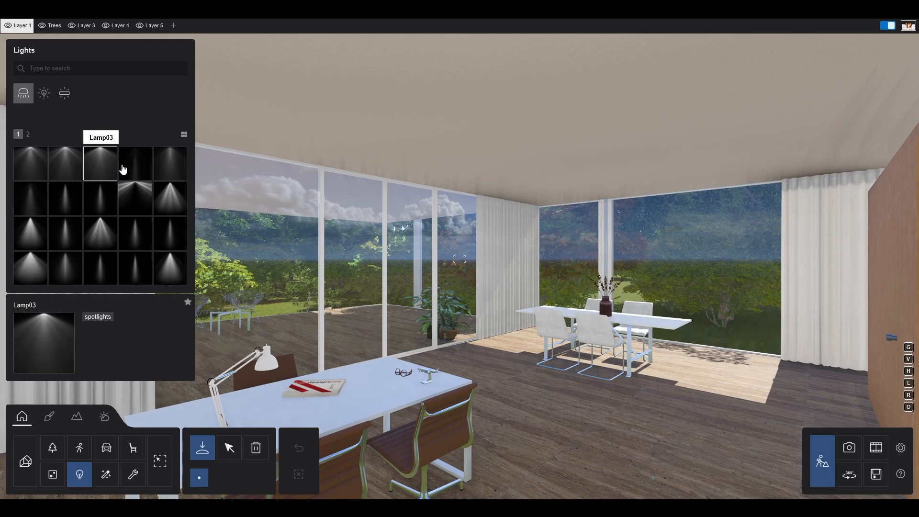
{"action": "mouse_move", "coordinate": [135, 168]}
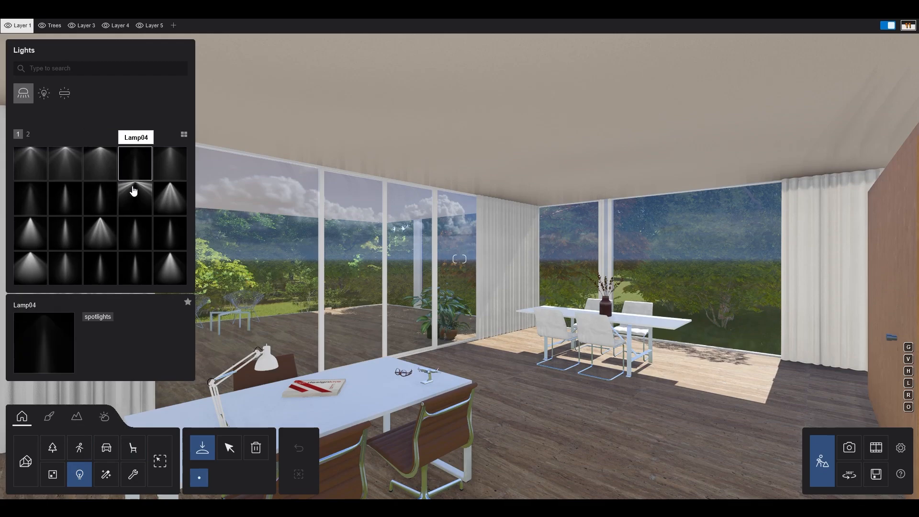
{"action": "mouse_move", "coordinate": [133, 199]}
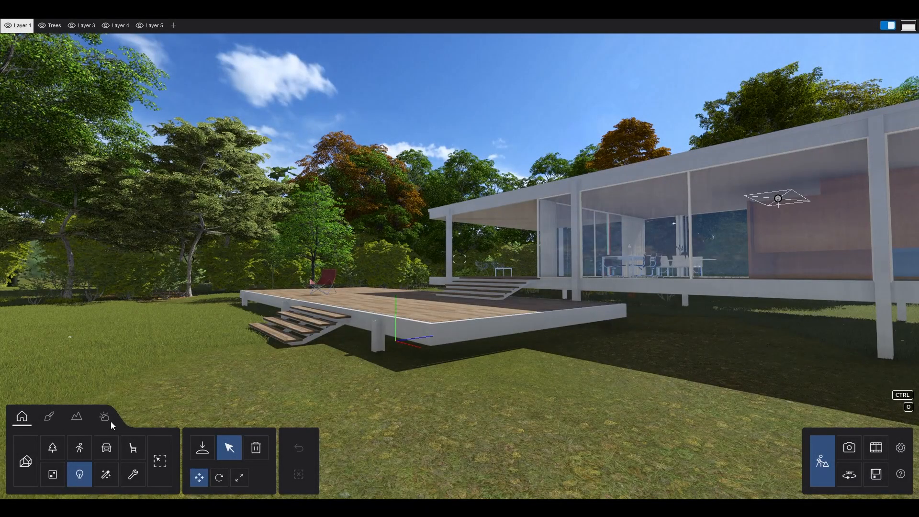
Place Rough Grass2 RT from the Rough Grass collection on the lawn in front of the terrace
{"action": "left_click", "coordinate": [50, 452]}
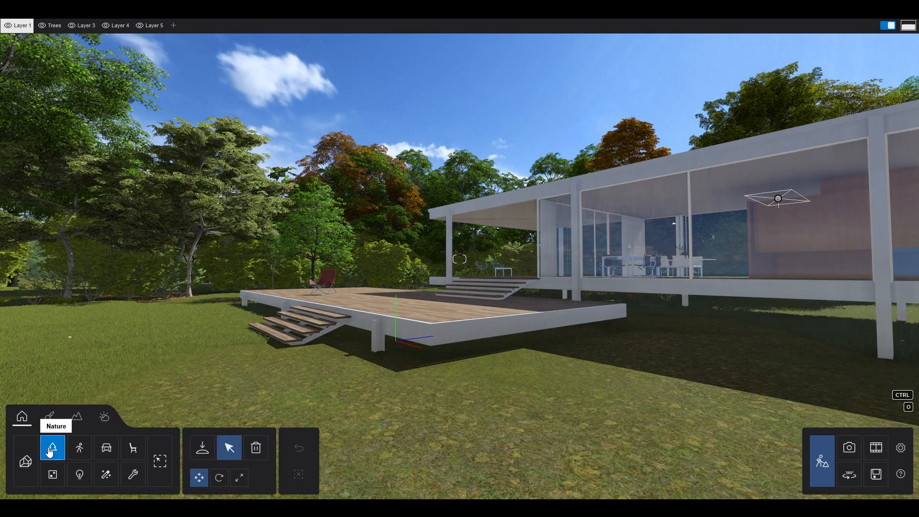
{"action": "left_click", "coordinate": [203, 450]}
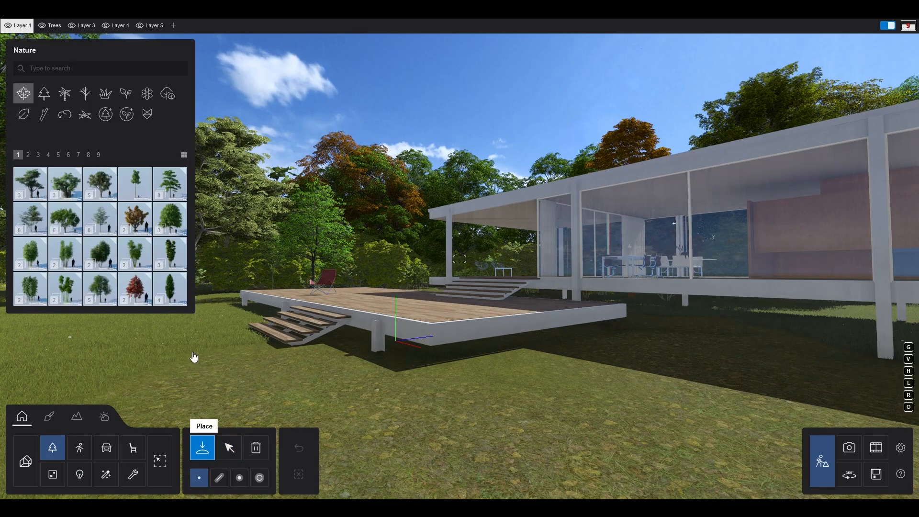
{"action": "left_click", "coordinate": [106, 94]}
{"action": "mouse_move", "coordinate": [111, 220]}
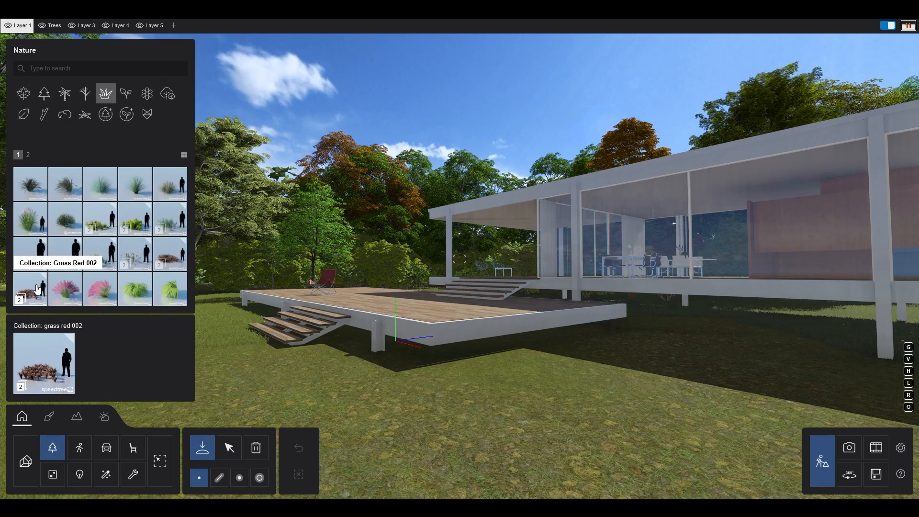
{"action": "left_click", "coordinate": [150, 257]}
{"action": "left_click", "coordinate": [32, 185]}
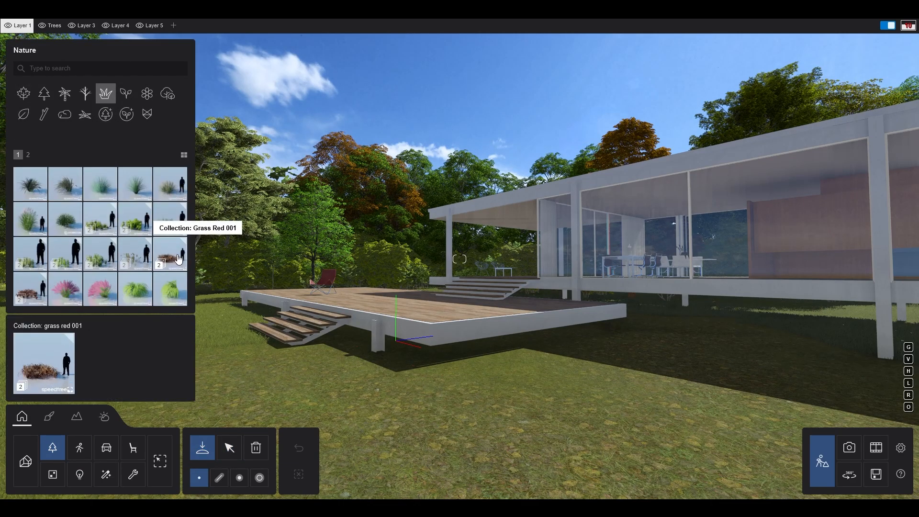
{"action": "left_click", "coordinate": [28, 155]}
{"action": "left_click", "coordinate": [76, 218]}
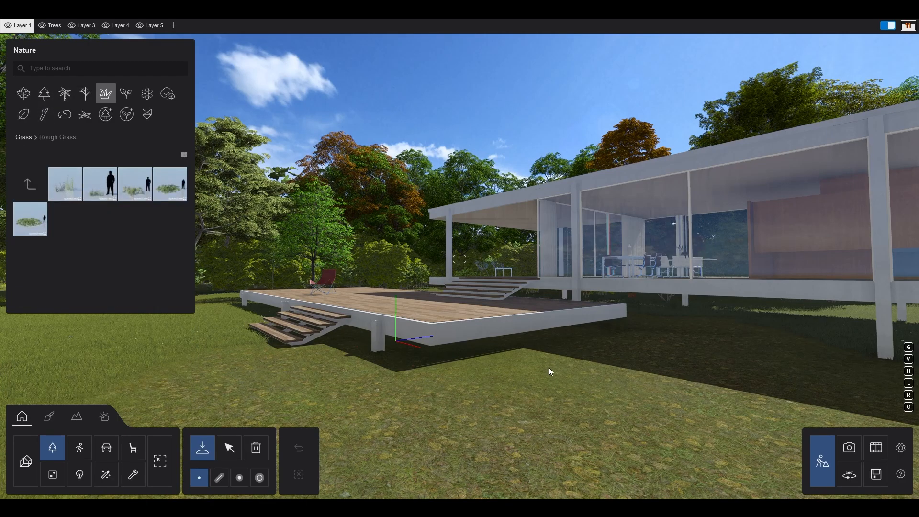
{"action": "left_click", "coordinate": [135, 184]}
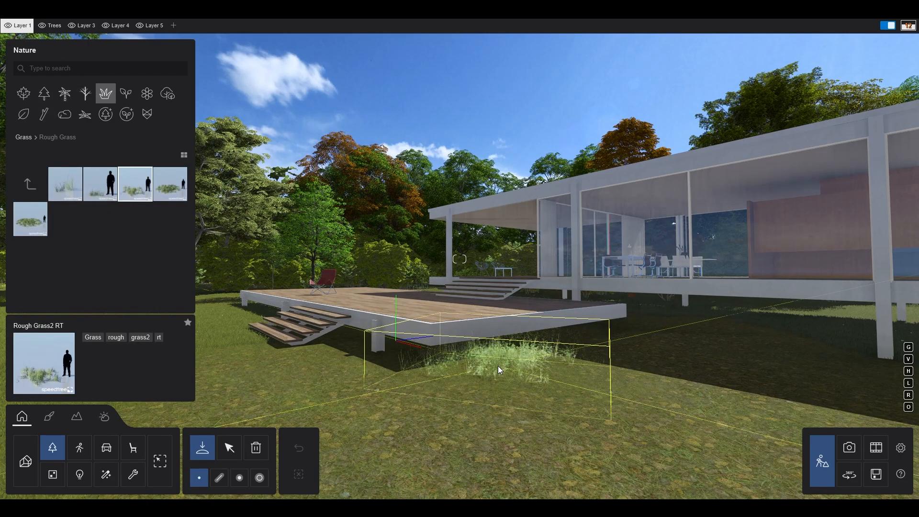
{"action": "left_click", "coordinate": [491, 360]}
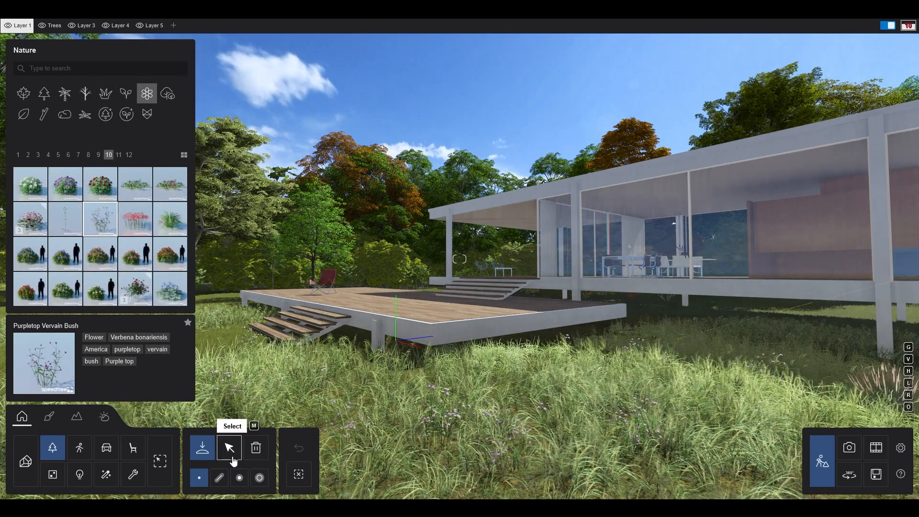
Switch to object selection and check the planted grass and flowers in the Exterior photo, returning to build mode
{"action": "left_click", "coordinate": [230, 448]}
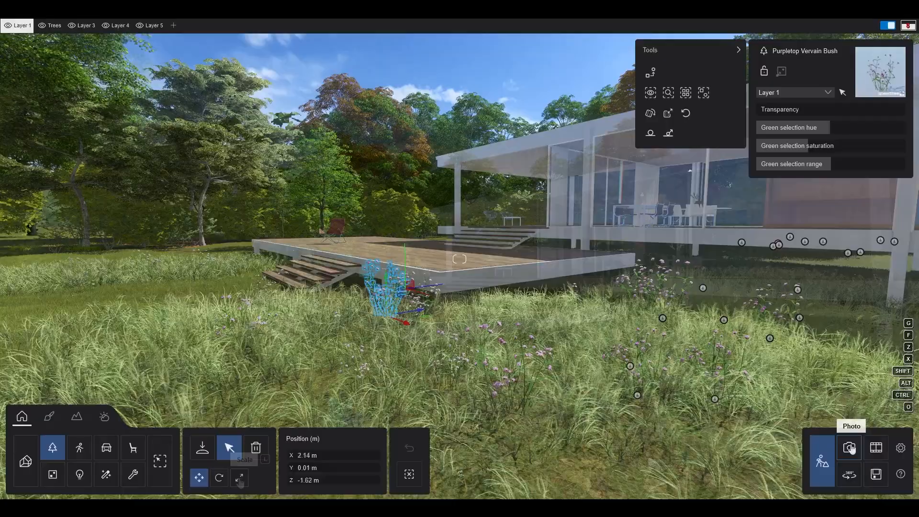
{"action": "left_click", "coordinate": [851, 447]}
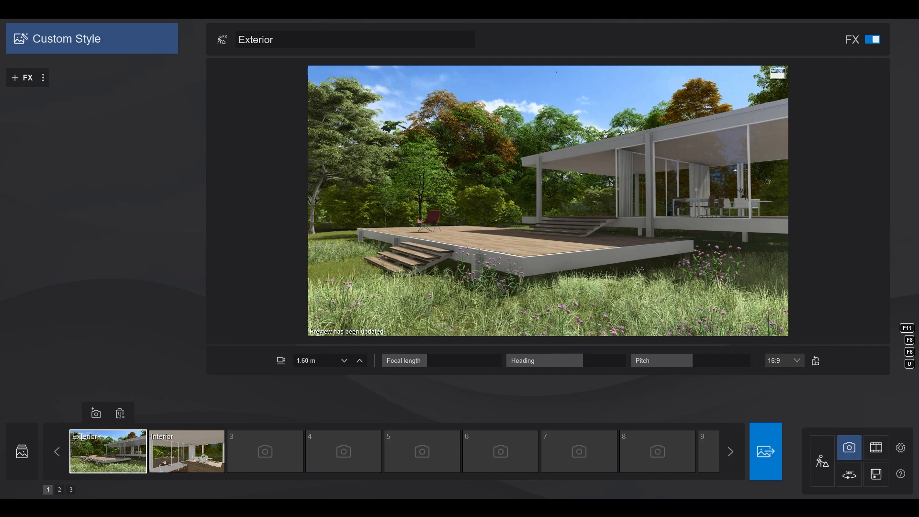
{"action": "left_click", "coordinate": [823, 461]}
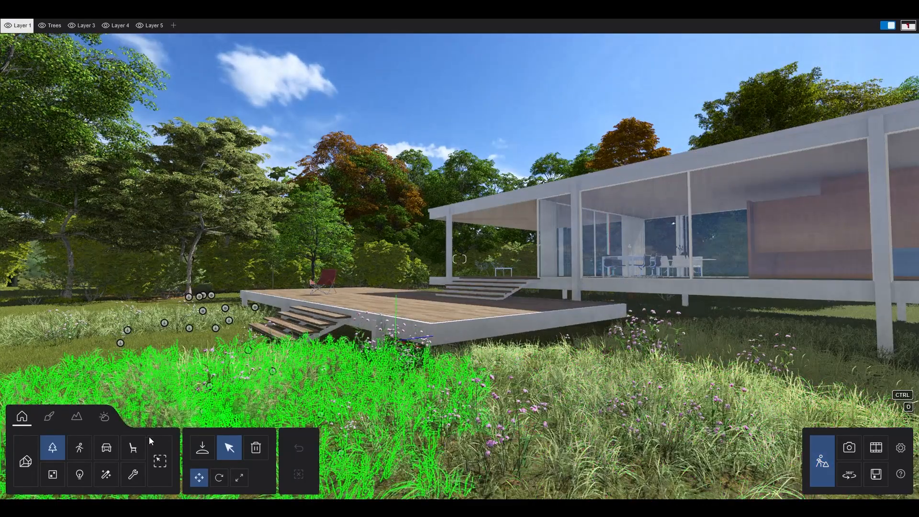
Place Static Woman 016 from page 9 of the static 3D people on the wooden terrace near the red chair
{"action": "left_click", "coordinate": [79, 450]}
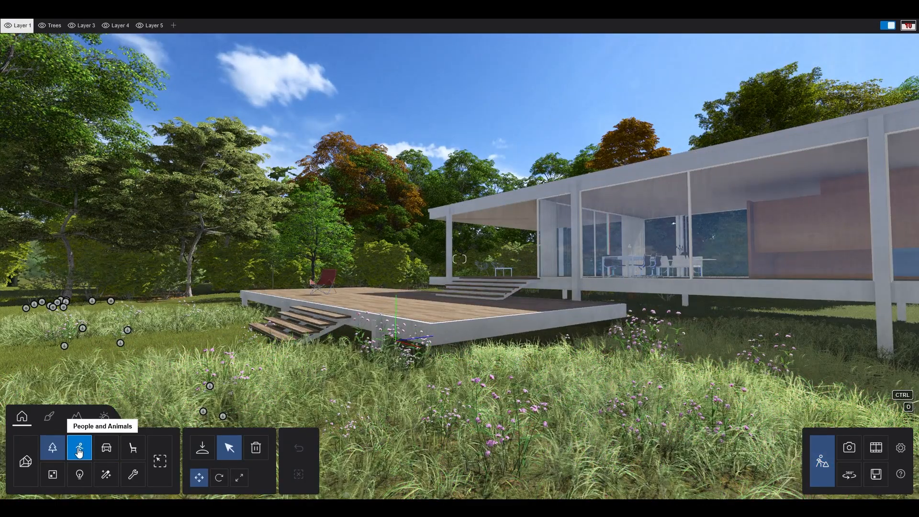
{"action": "left_click", "coordinate": [202, 448]}
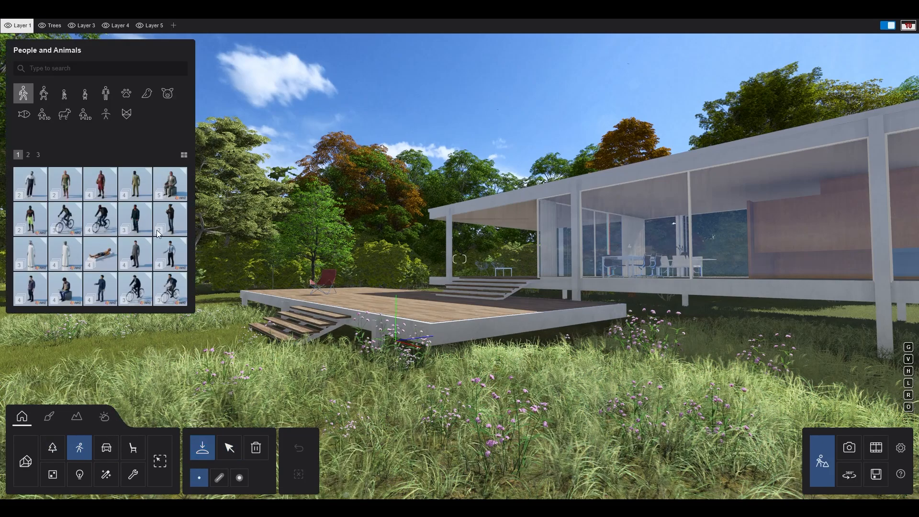
{"action": "left_click", "coordinate": [106, 93]}
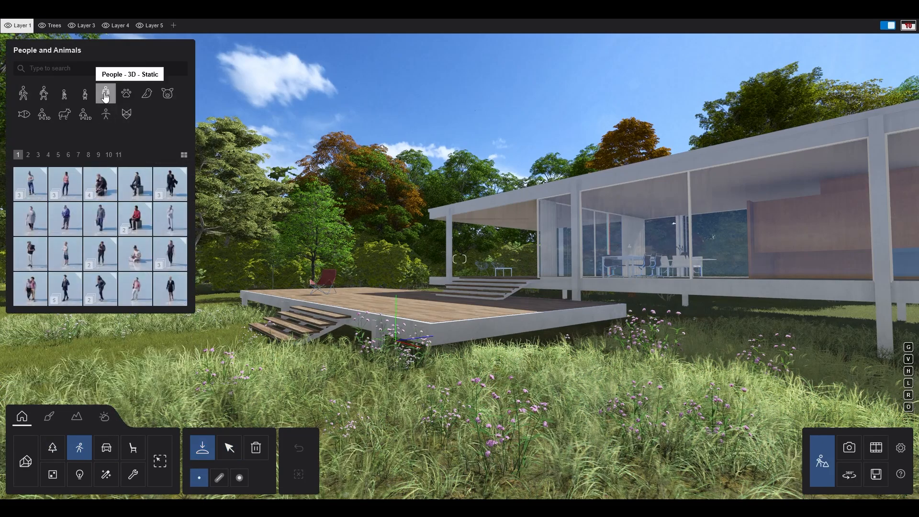
{"action": "left_click", "coordinate": [98, 155]}
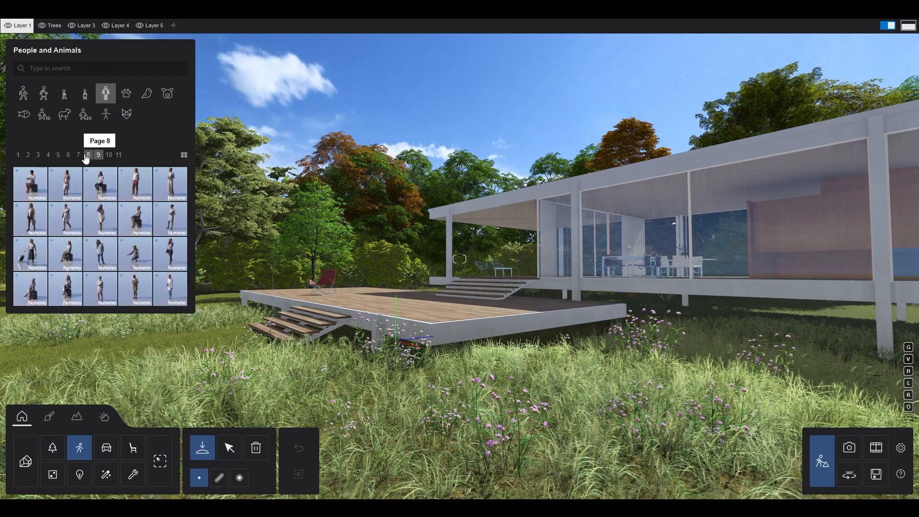
{"action": "left_click", "coordinate": [140, 185]}
{"action": "left_click", "coordinate": [353, 292]}
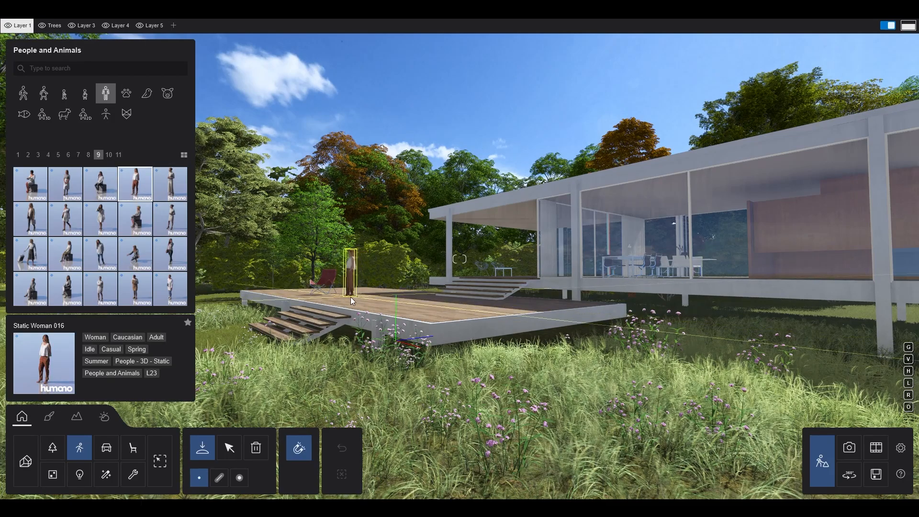
{"action": "left_click", "coordinate": [351, 297]}
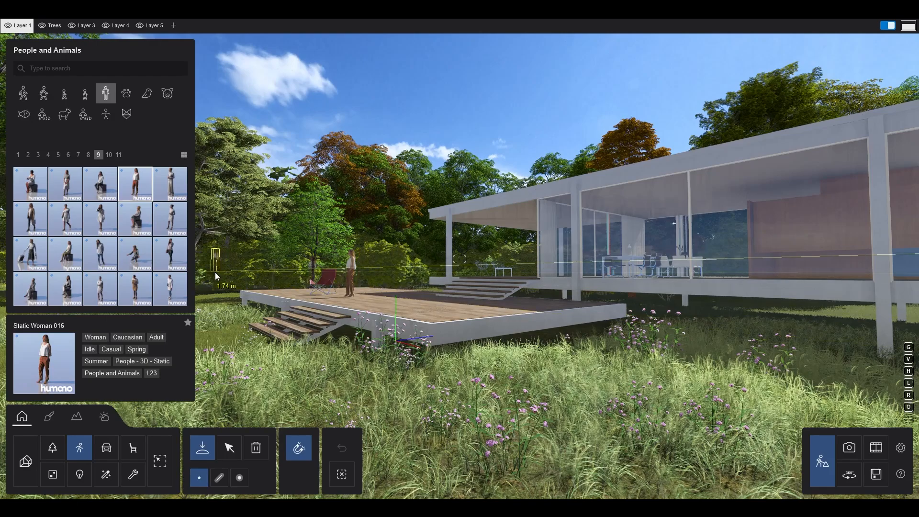
Go to the Interior photo's viewpoint and place Static Woman 022 on the covered porch beside the wire chairs
{"action": "left_click", "coordinate": [845, 451]}
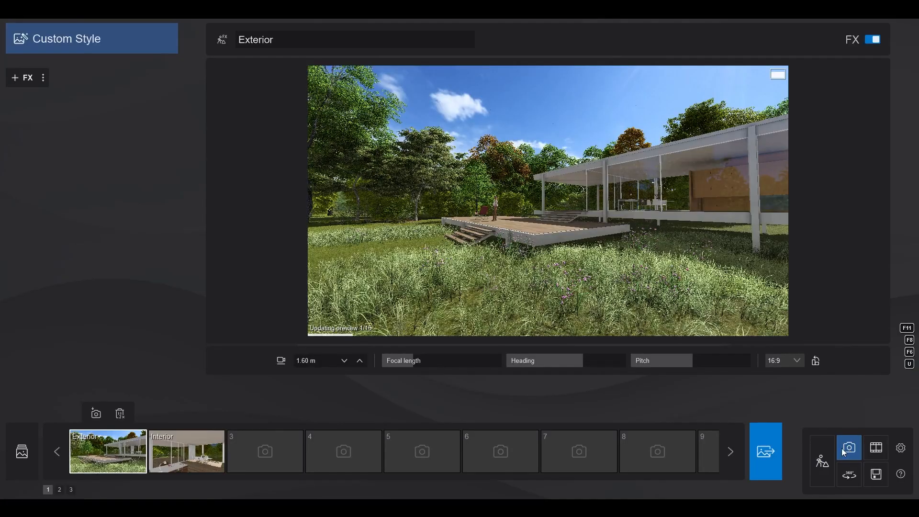
{"action": "left_click", "coordinate": [187, 451]}
{"action": "left_click", "coordinate": [822, 462]}
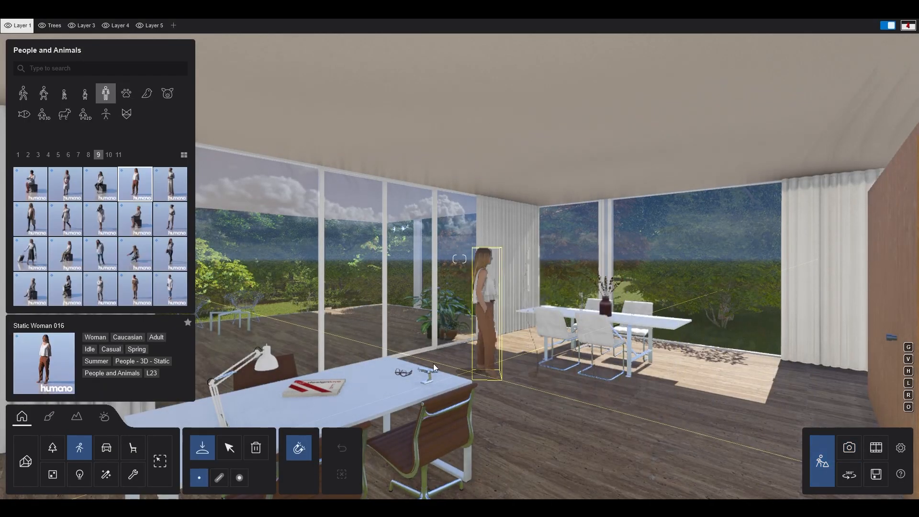
{"action": "right_click_drag", "start_coordinate": [346, 327], "coordinate": [368, 318]}
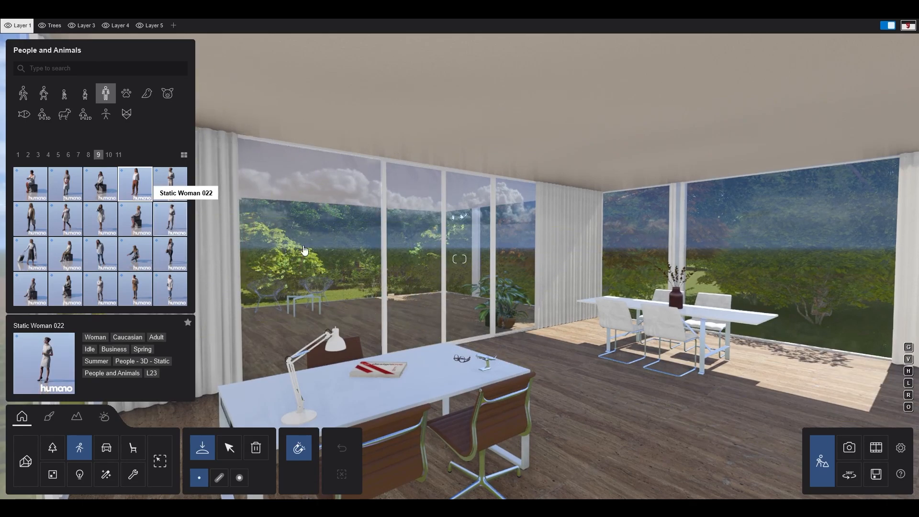
{"action": "right_click_drag", "start_coordinate": [305, 251], "coordinate": [429, 381]}
{"action": "key", "text": "w"}
{"action": "left_click", "coordinate": [445, 368]}
Rotate the placed Static Woman 022 around her vertical axis on the covered porch
{"action": "left_click", "coordinate": [230, 448]}
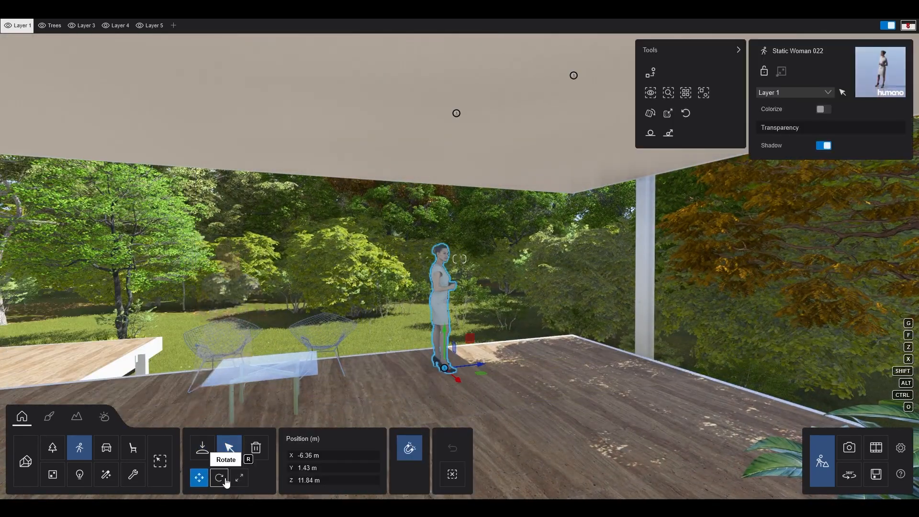
{"action": "left_click", "coordinate": [225, 481]}
{"action": "left_click_drag", "start_coordinate": [489, 365], "coordinate": [369, 331]}
Check the porch woman in the Interior photo, and shift her along the Z axis on the porch
{"action": "left_click", "coordinate": [853, 452]}
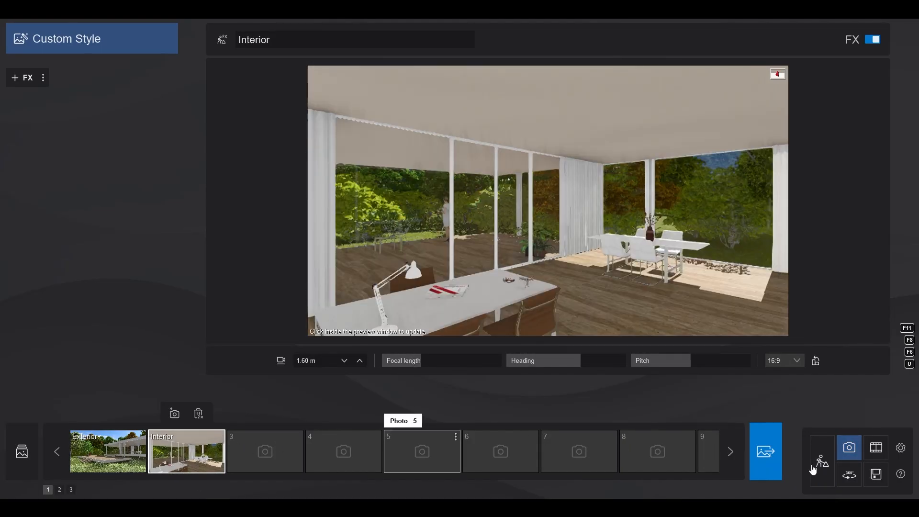
{"action": "left_click", "coordinate": [820, 463]}
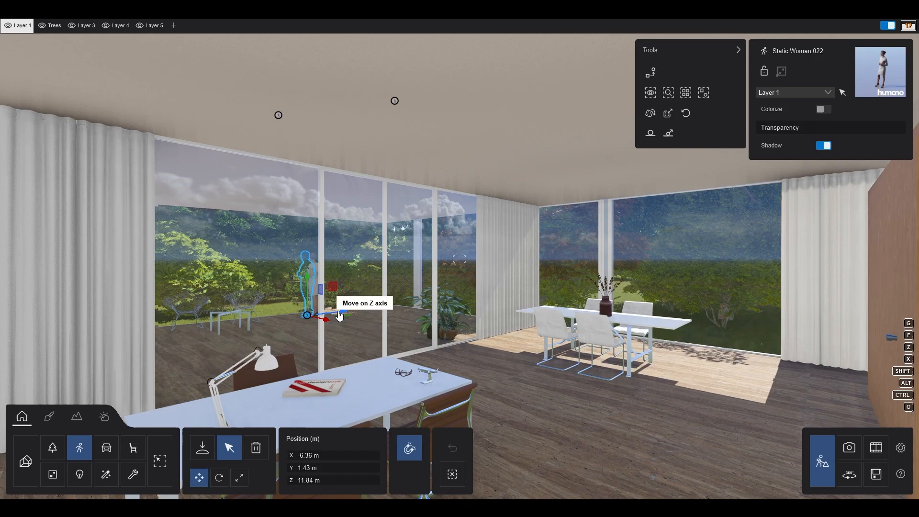
{"action": "left_click_drag", "start_coordinate": [339, 316], "coordinate": [309, 316]}
Review both women's placement in the Interior and Exterior photos, and return to build mode
{"action": "left_click", "coordinate": [850, 449]}
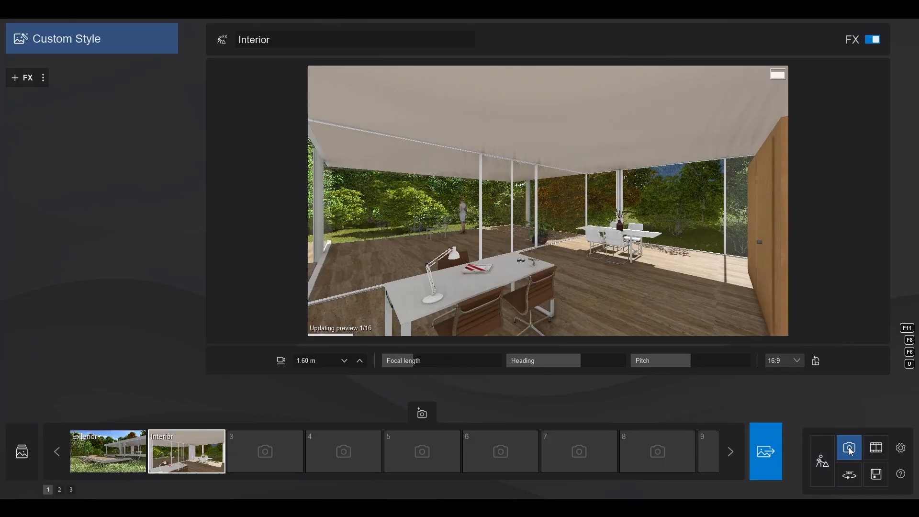
{"action": "left_click", "coordinate": [108, 451]}
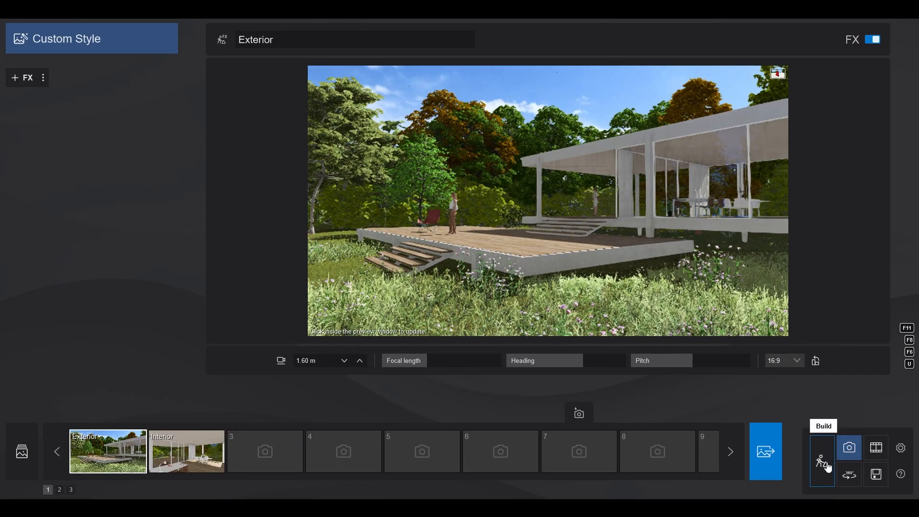
{"action": "left_click", "coordinate": [828, 466]}
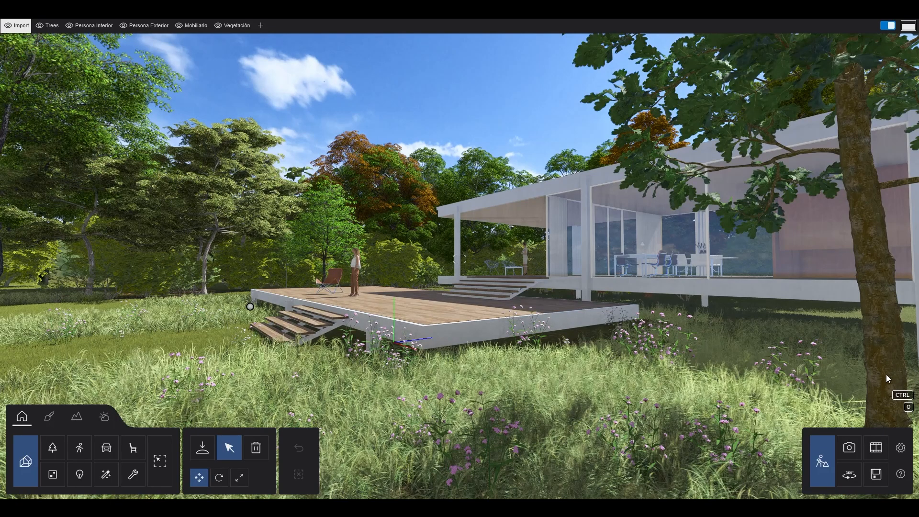
Open the Exterior photo and look through all the photo effect categories, from Featured to utilities, without adding an effect
{"action": "left_click", "coordinate": [849, 450]}
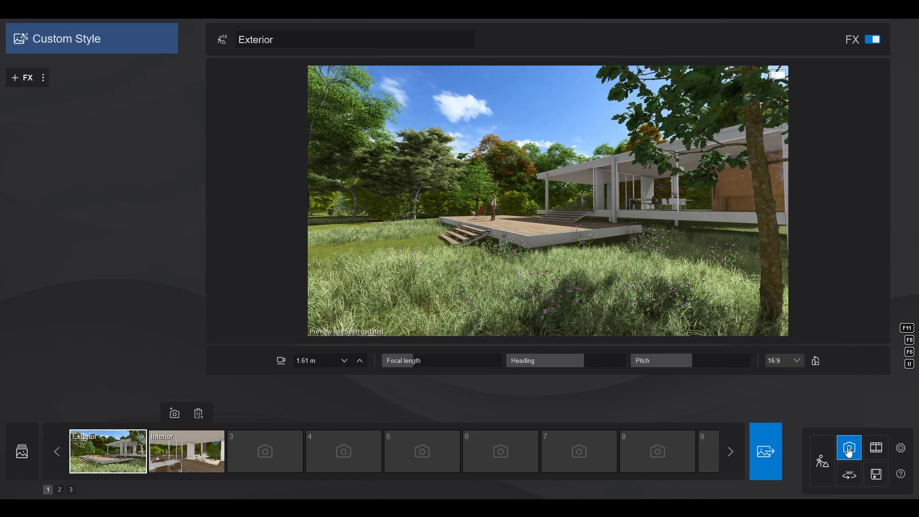
{"action": "left_click", "coordinate": [130, 450]}
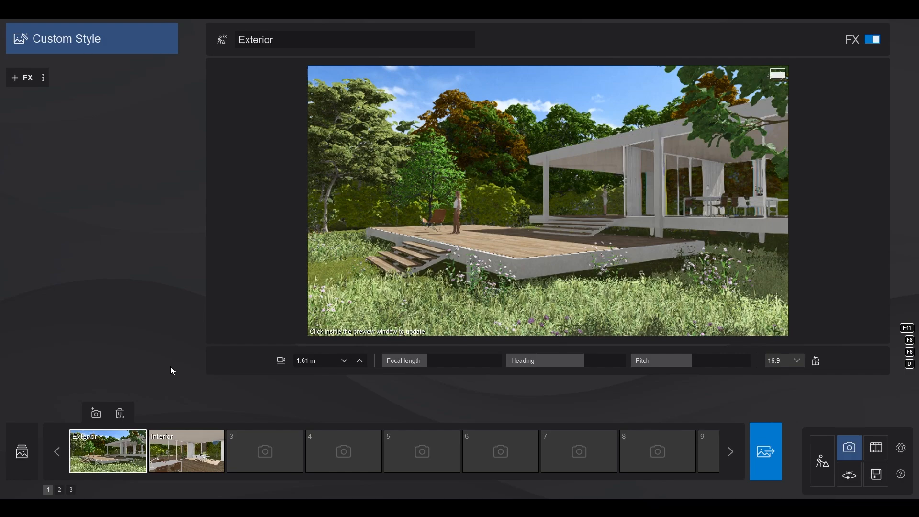
{"action": "left_click", "coordinate": [29, 79]}
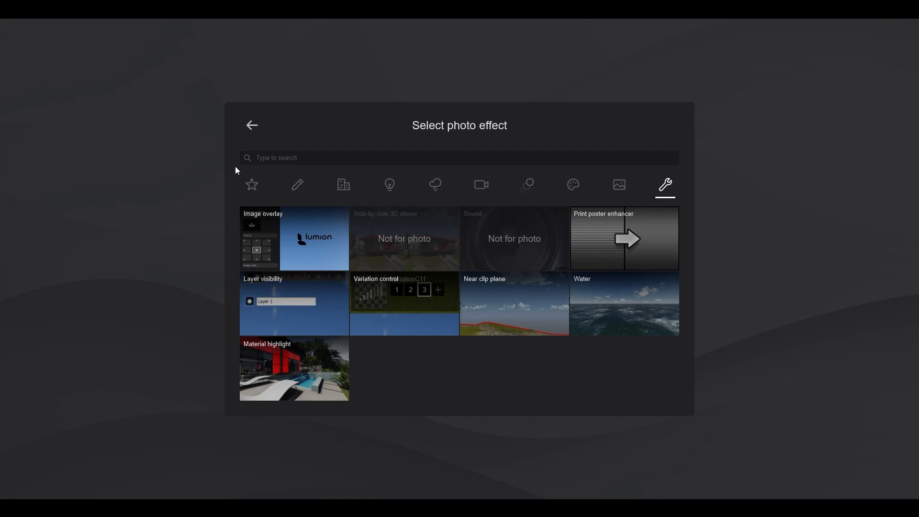
{"action": "left_click", "coordinate": [252, 187]}
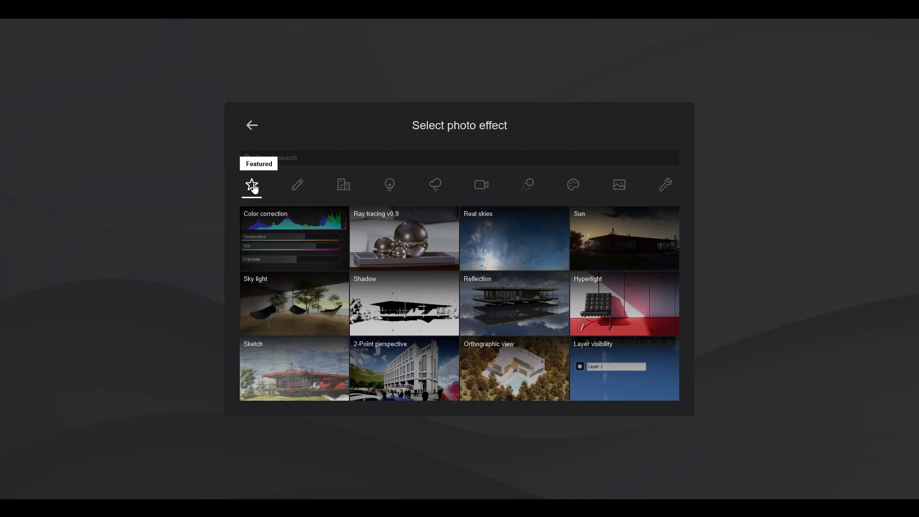
{"action": "left_click", "coordinate": [300, 186]}
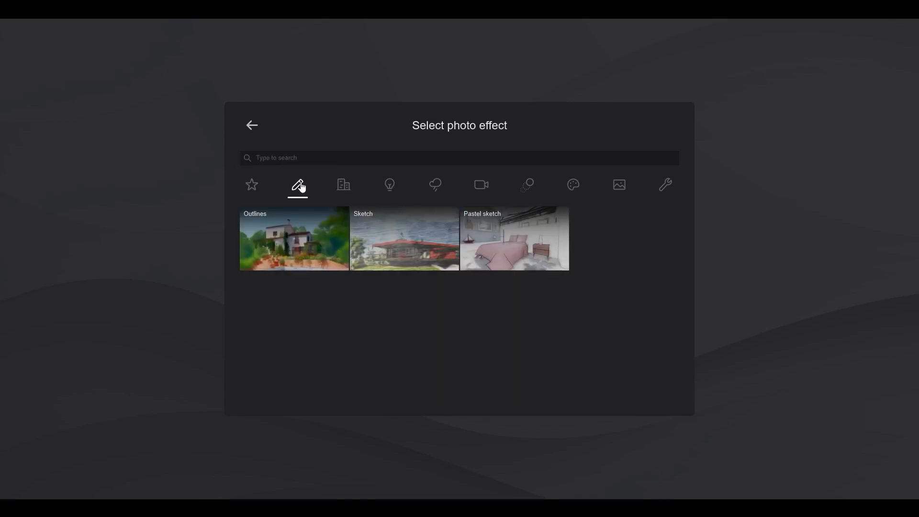
{"action": "left_click", "coordinate": [344, 188]}
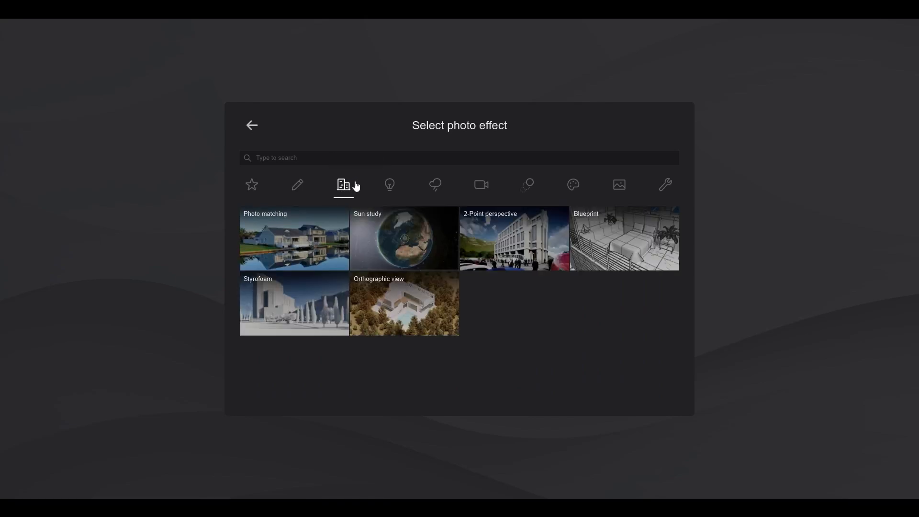
{"action": "left_click", "coordinate": [391, 186]}
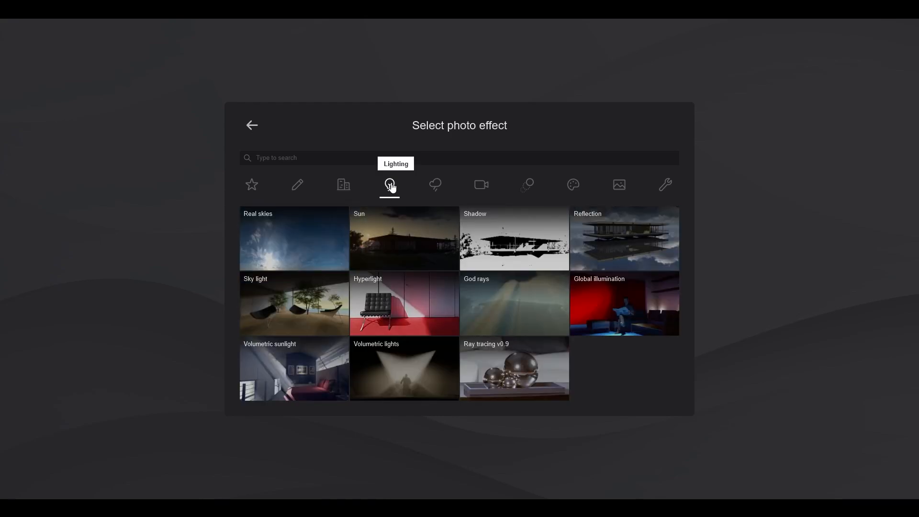
{"action": "left_click", "coordinate": [432, 186]}
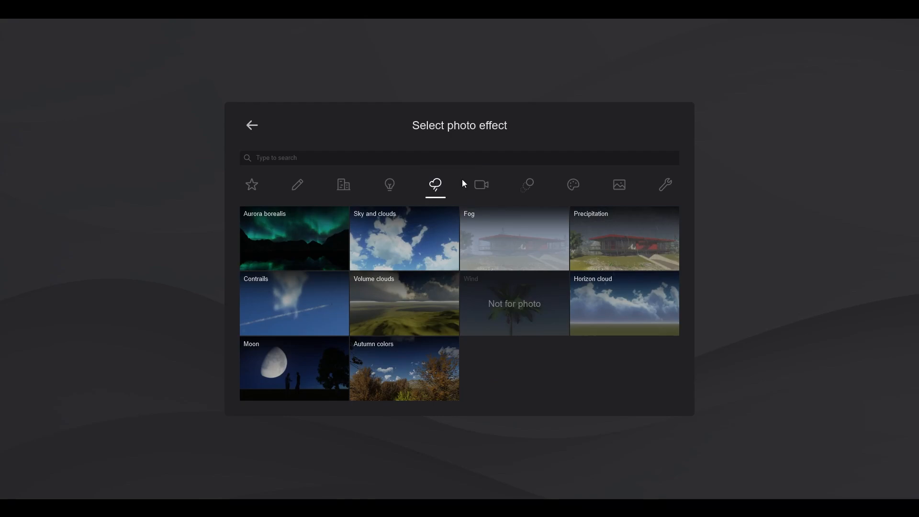
{"action": "left_click", "coordinate": [482, 187]}
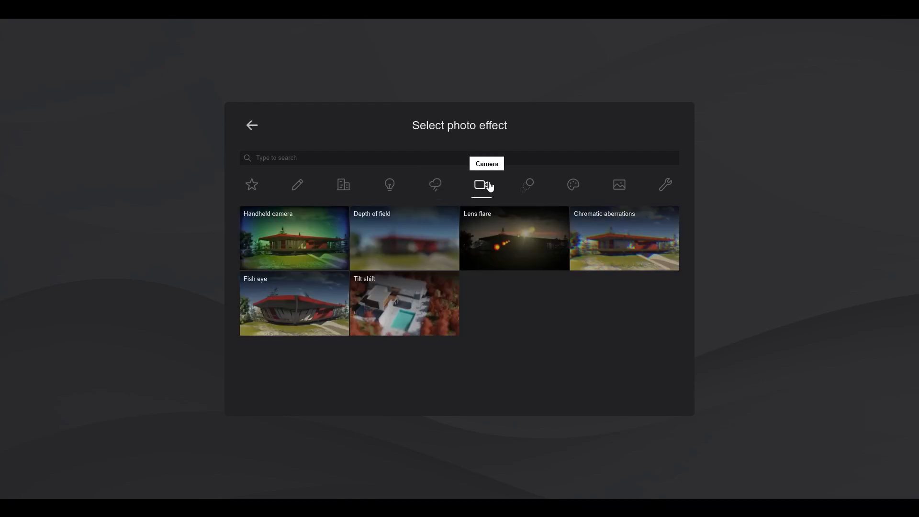
{"action": "left_click", "coordinate": [525, 191]}
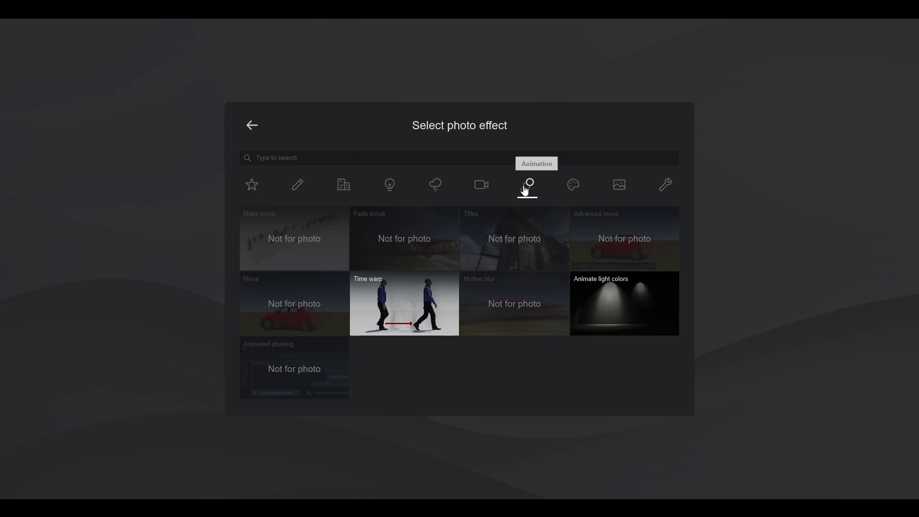
{"action": "left_click", "coordinate": [571, 188]}
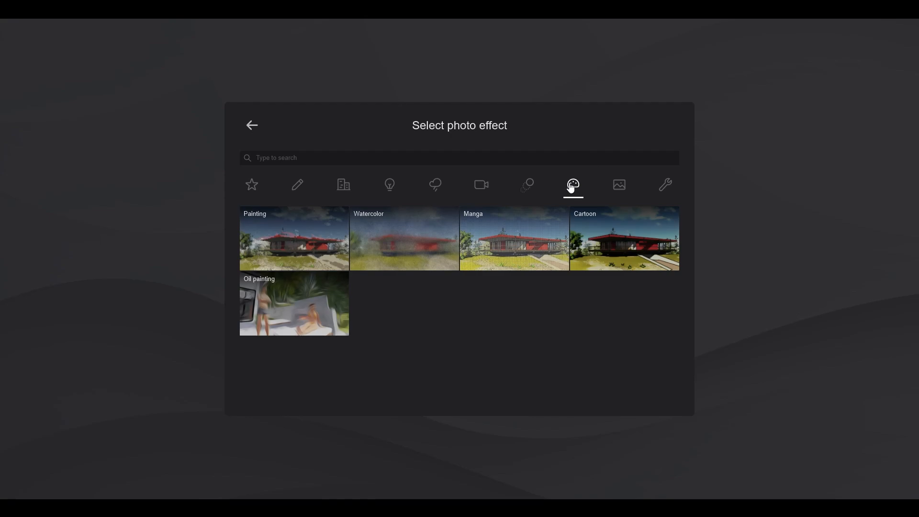
{"action": "left_click", "coordinate": [620, 189]}
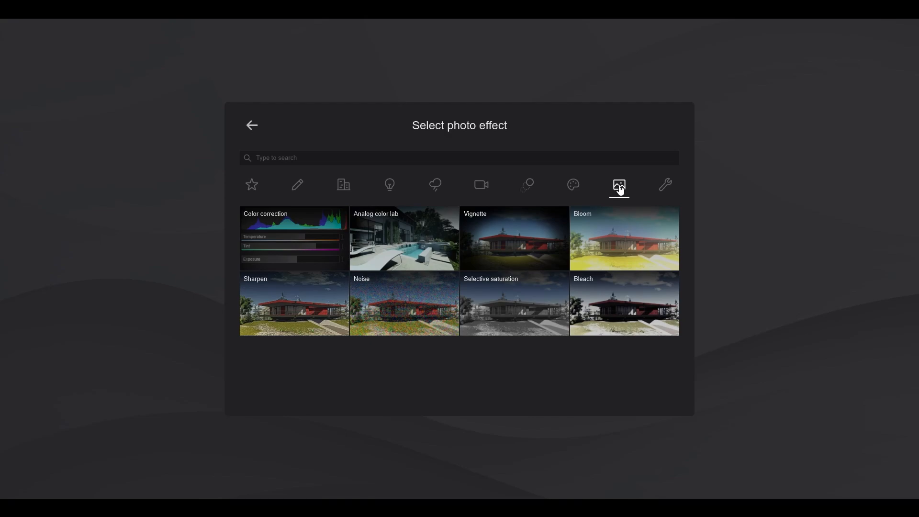
{"action": "left_click", "coordinate": [666, 188]}
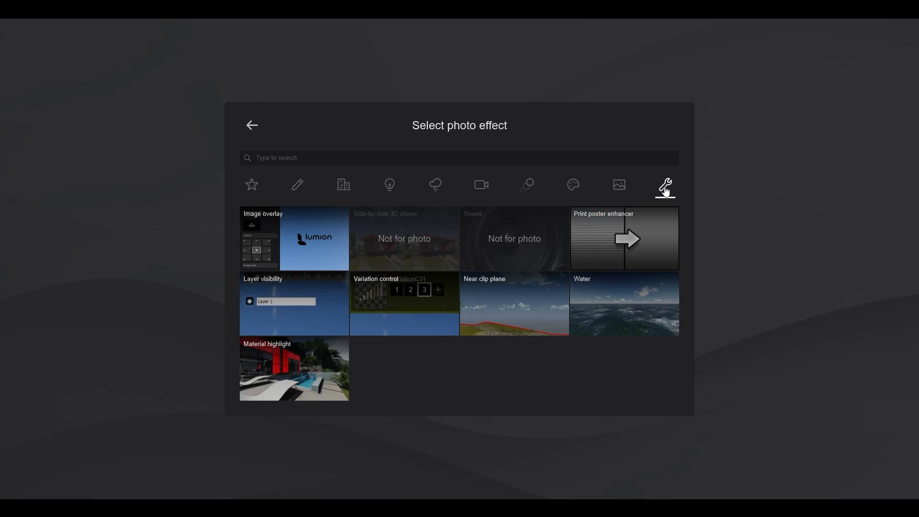
{"action": "left_click", "coordinate": [252, 126]}
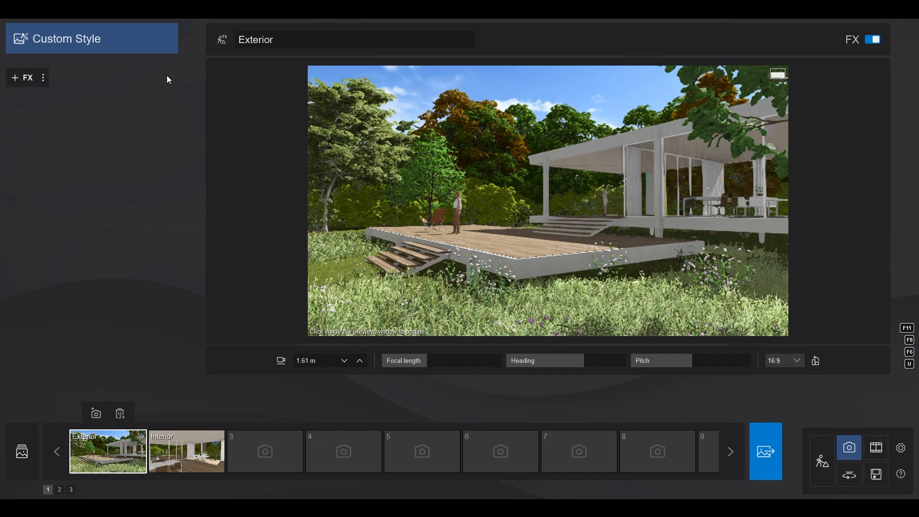
Apply the Realistic style to the Exterior photo and update its preview
{"action": "left_click", "coordinate": [80, 41]}
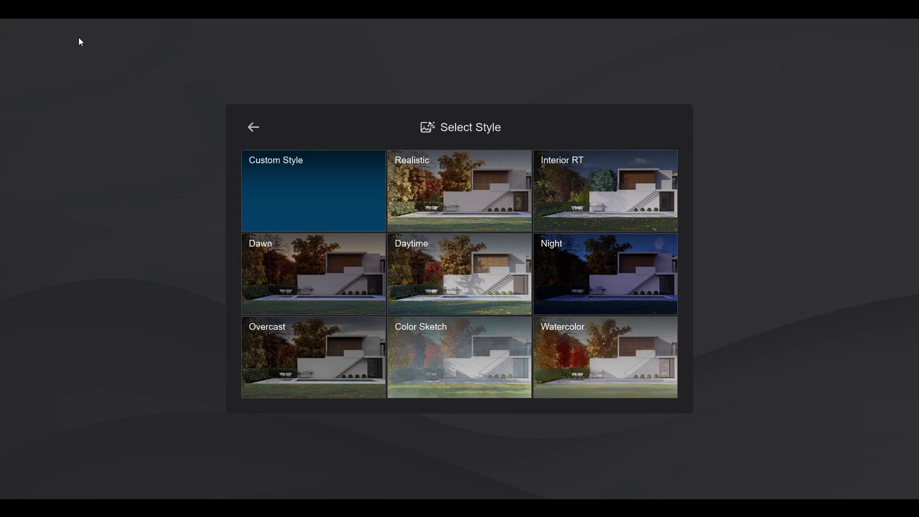
{"action": "left_click", "coordinate": [423, 181]}
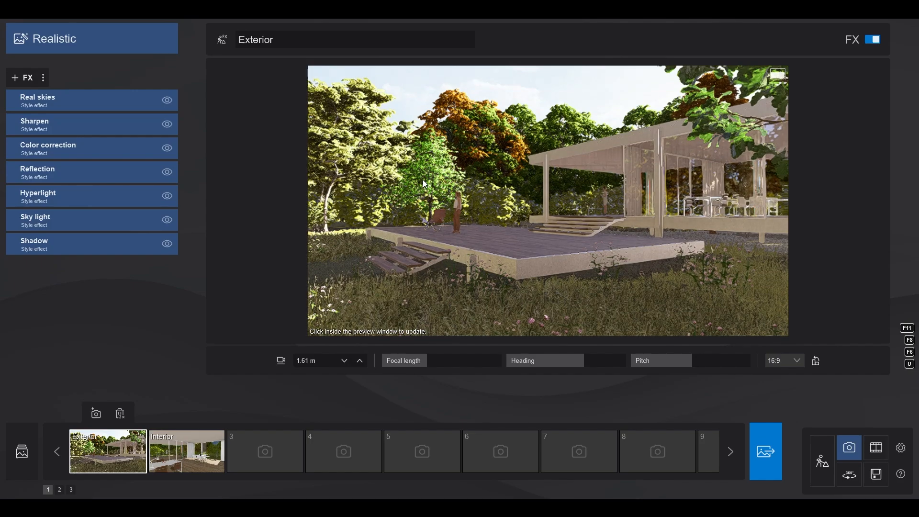
{"action": "left_click", "coordinate": [424, 180]}
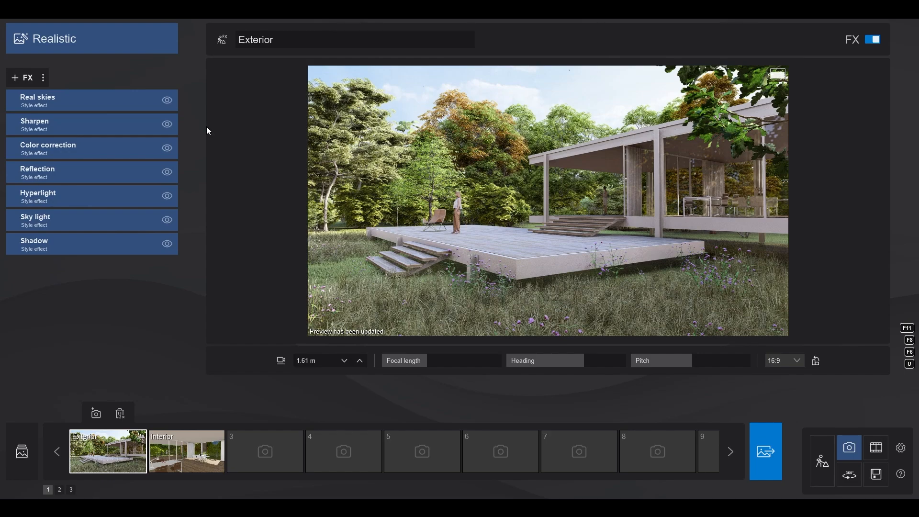
Compare the Exterior photo with the Real skies effect disabled and enabled, leaving the effect on
{"action": "left_click", "coordinate": [167, 102]}
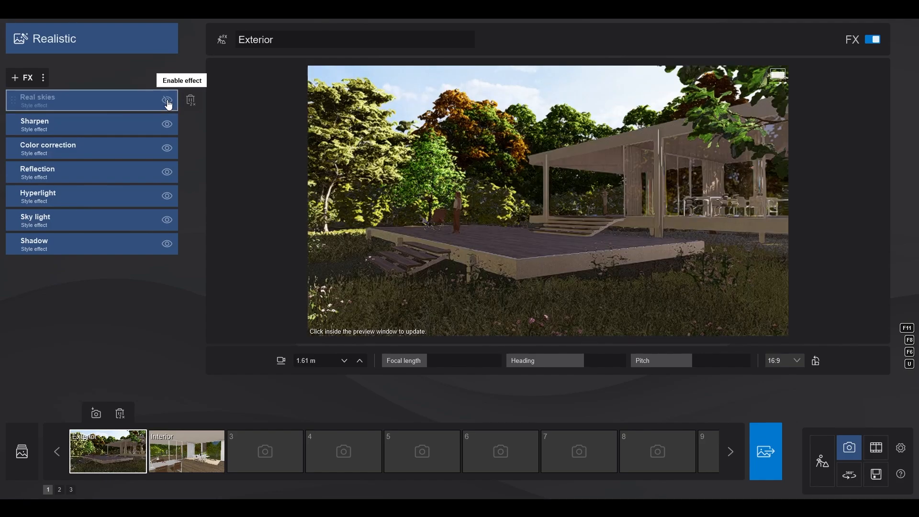
{"action": "left_click", "coordinate": [168, 126]}
{"action": "left_click", "coordinate": [168, 126]}
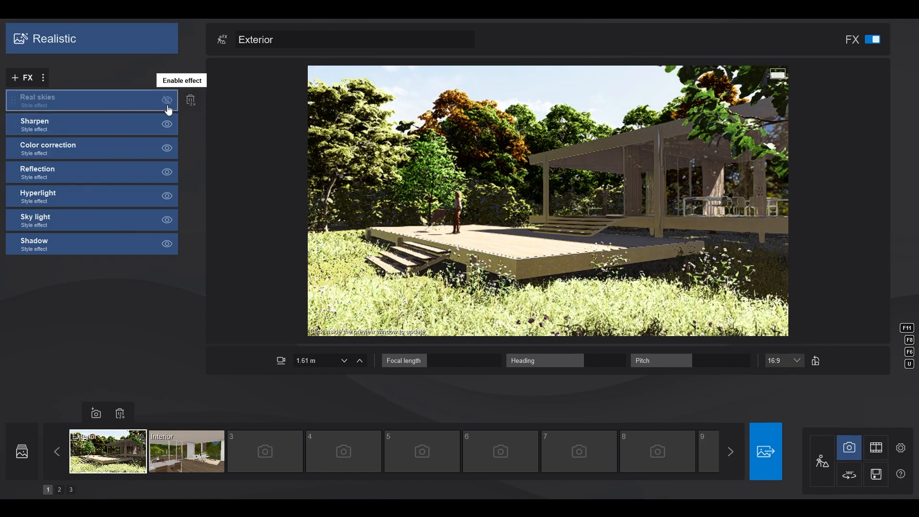
{"action": "left_click", "coordinate": [167, 102]}
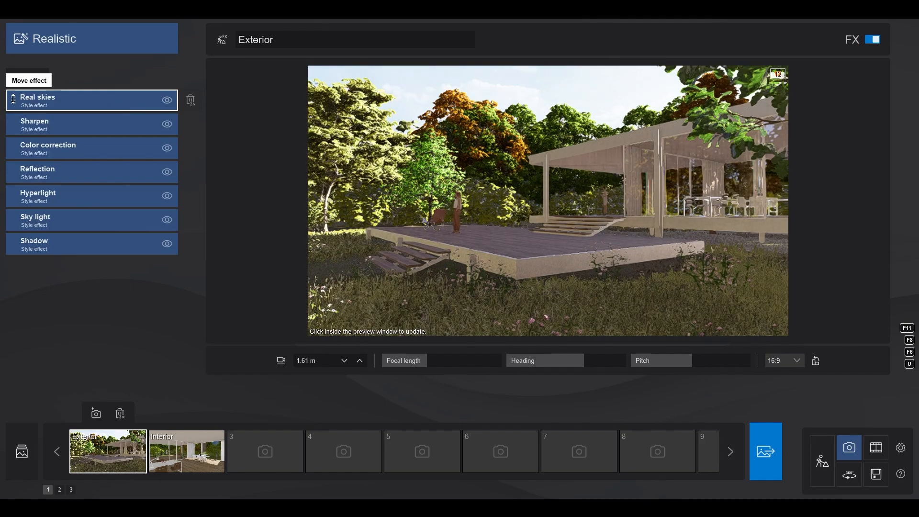
{"action": "mouse_move", "coordinate": [13, 102]}
{"action": "left_mouse_down"}
{"action": "mouse_move", "coordinate": [13, 164]}
{"action": "mouse_move", "coordinate": [13, 101]}
{"action": "left_mouse_up"}
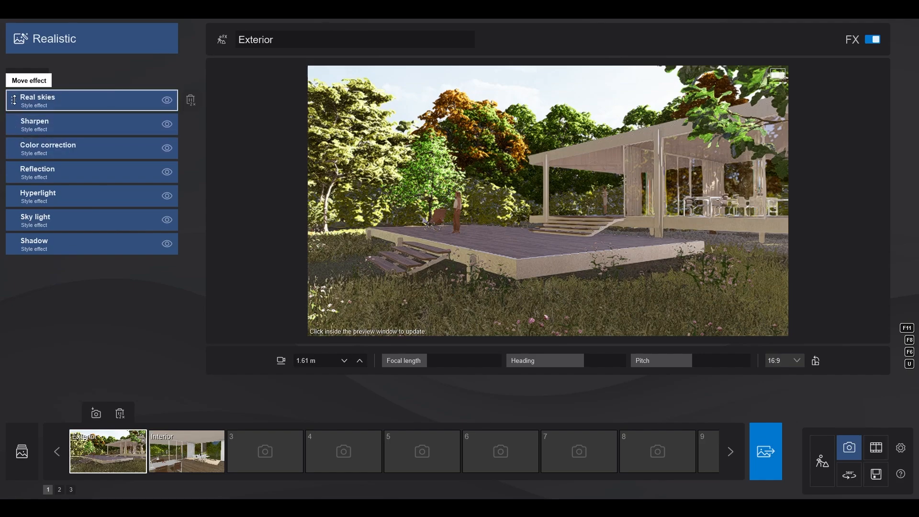
Open the Real skies settings and look through the sky categories, including Overcast and Clear, keeping the current sky
{"action": "left_click", "coordinate": [72, 103]}
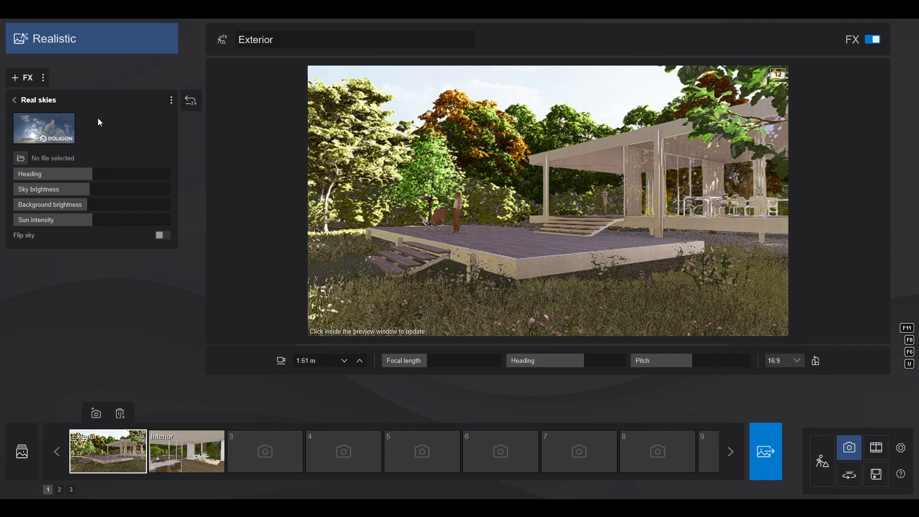
{"action": "left_click", "coordinate": [21, 158]}
{"action": "left_click", "coordinate": [62, 139]}
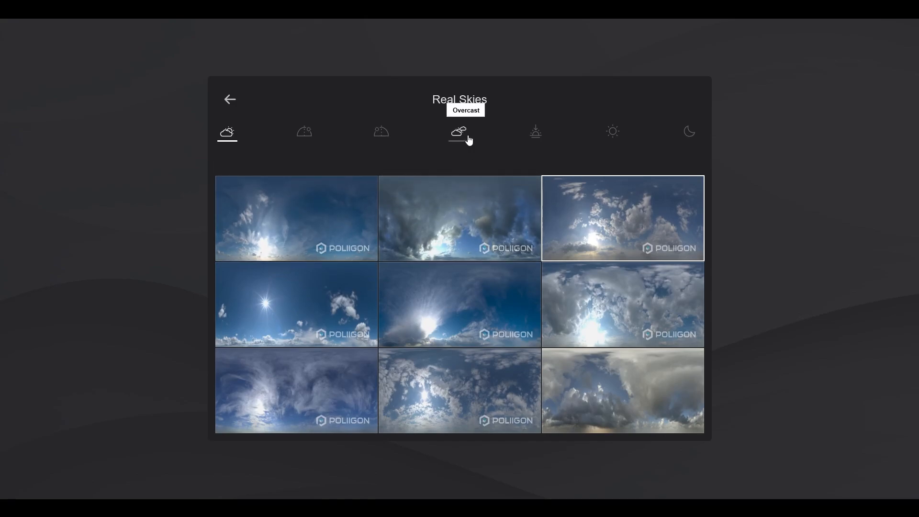
{"action": "left_click", "coordinate": [467, 137]}
{"action": "left_click", "coordinate": [542, 134]}
{"action": "left_click", "coordinate": [613, 130]}
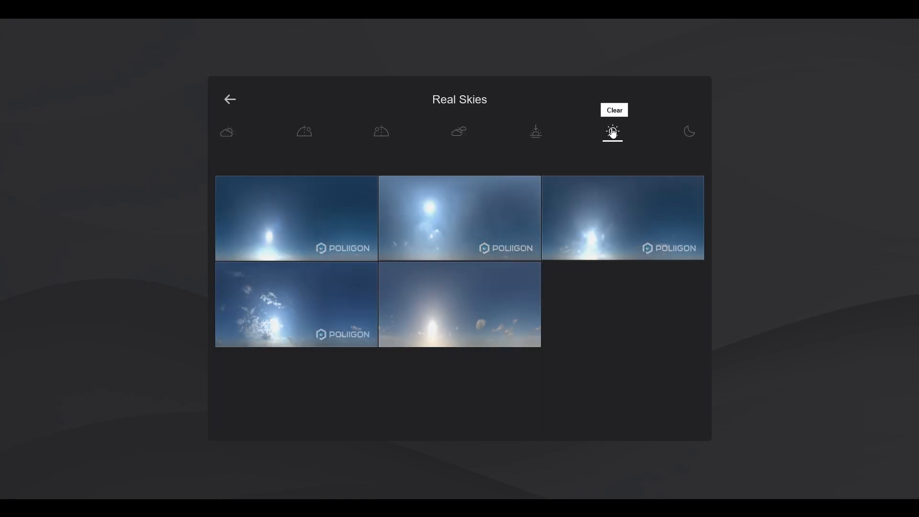
{"action": "left_click", "coordinate": [231, 100]}
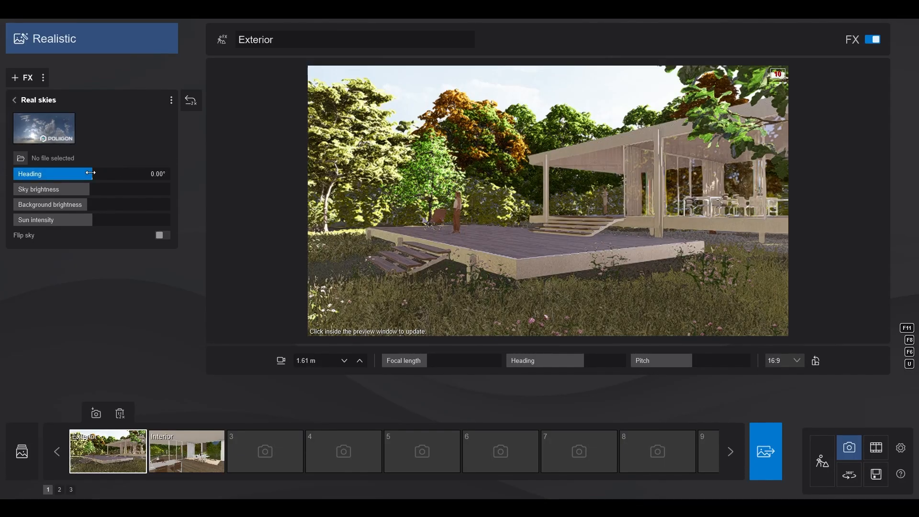
Rotate the Real skies heading strongly upward, raise the sky brightness slightly and lower the sun intensity a little
{"action": "left_click_drag", "start_coordinate": [92, 173], "coordinate": [163, 174]}
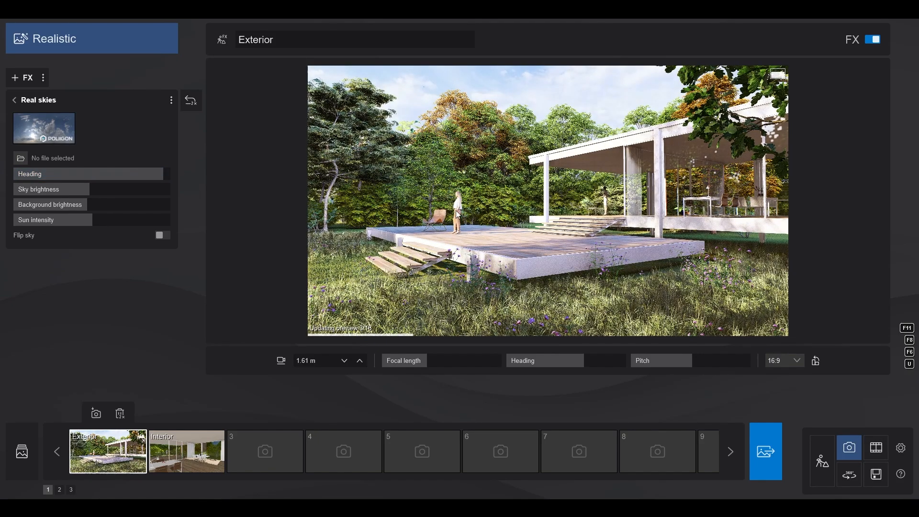
{"action": "left_click_drag", "start_coordinate": [88, 218], "coordinate": [102, 190]}
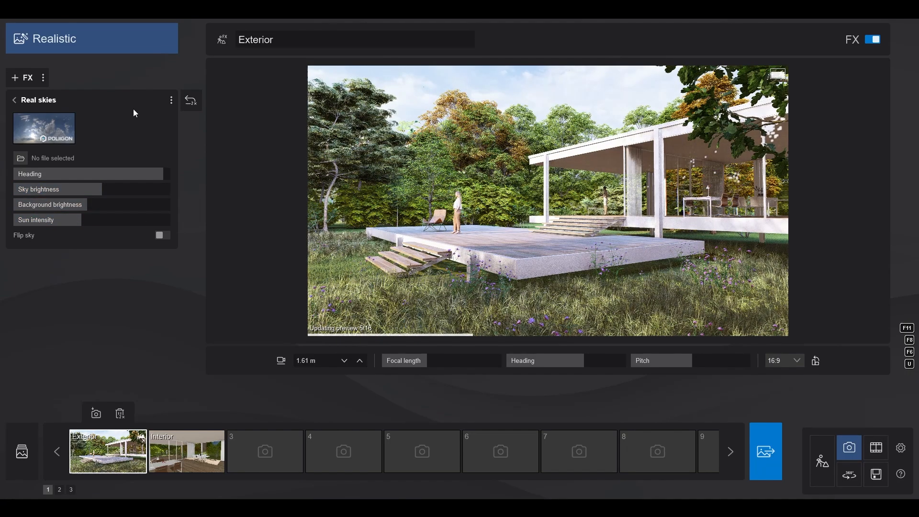
{"action": "left_click", "coordinate": [14, 99]}
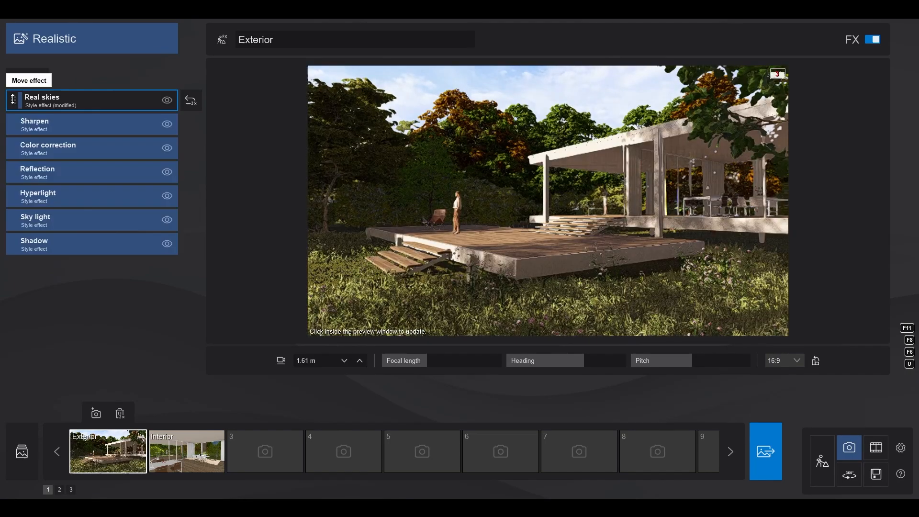
In the Exterior photo's Color correction, raise temperature and exposure, set contrast to 107%, and slightly reduce saturation
{"action": "left_click", "coordinate": [71, 152]}
{"action": "left_click_drag", "start_coordinate": [89, 190], "coordinate": [121, 190]}
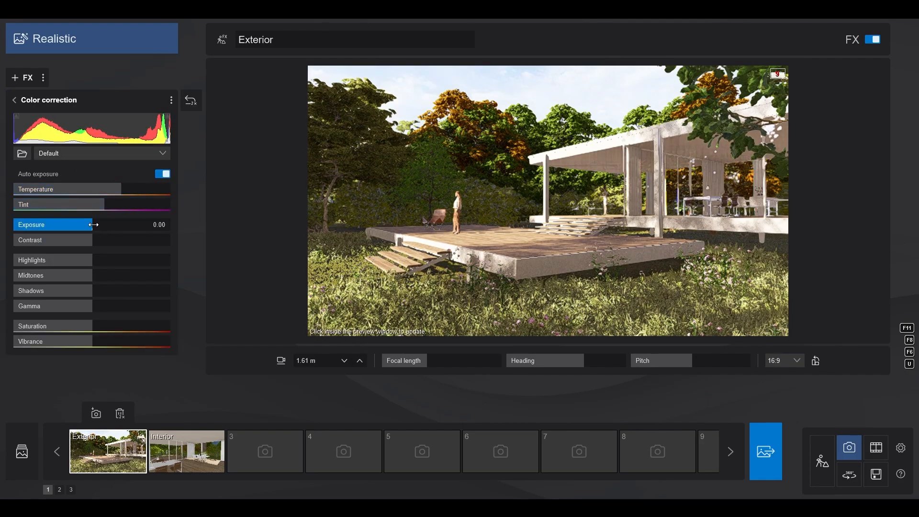
{"action": "left_click_drag", "start_coordinate": [93, 225], "coordinate": [98, 236]}
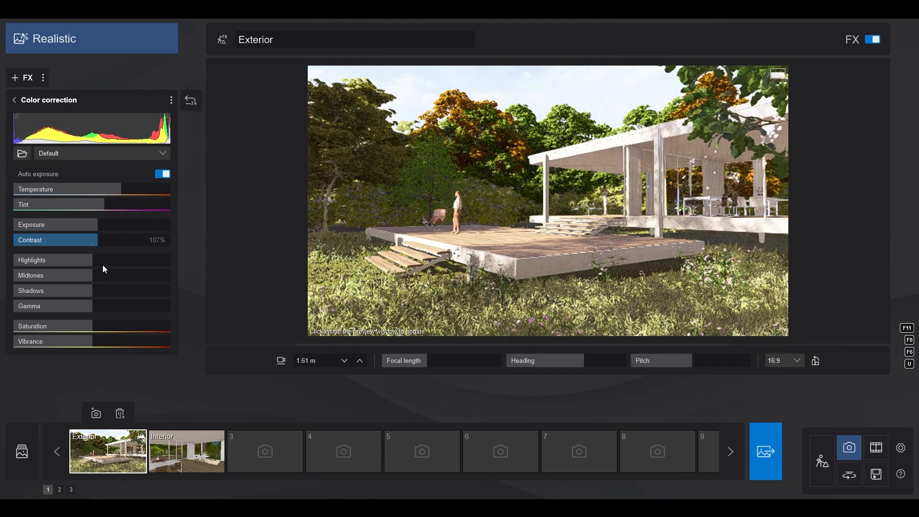
{"action": "left_click_drag", "start_coordinate": [91, 325], "coordinate": [87, 325]}
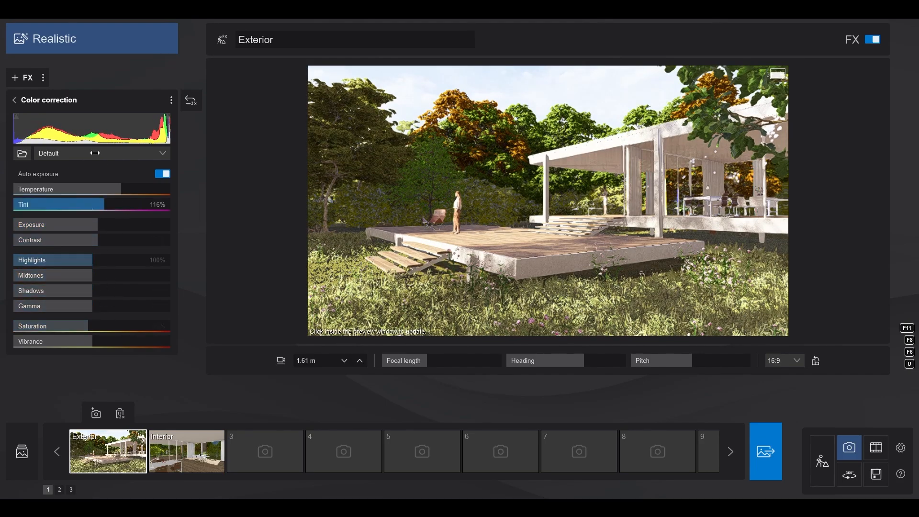
{"action": "left_click", "coordinate": [25, 104]}
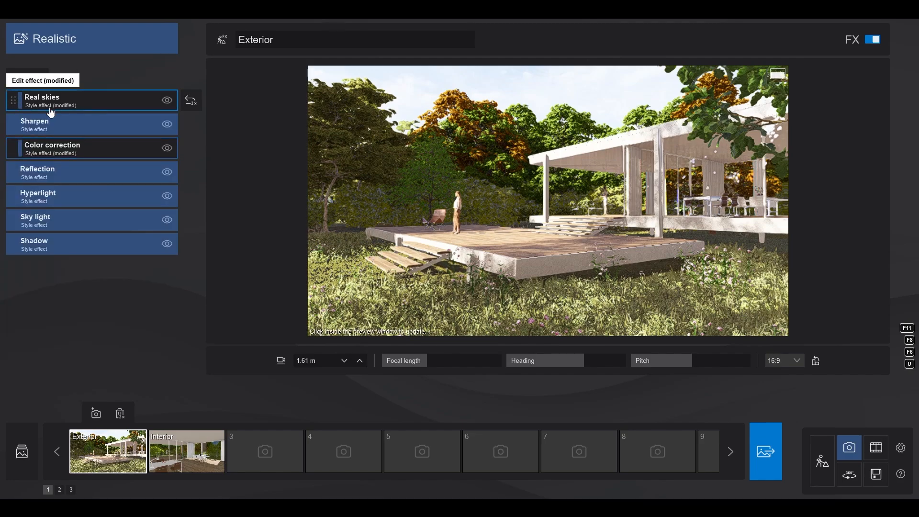
In the Exterior photo's Reflection effect, add reflection planes on the glass facade and the front face of the roof edge
{"action": "left_click", "coordinate": [106, 174]}
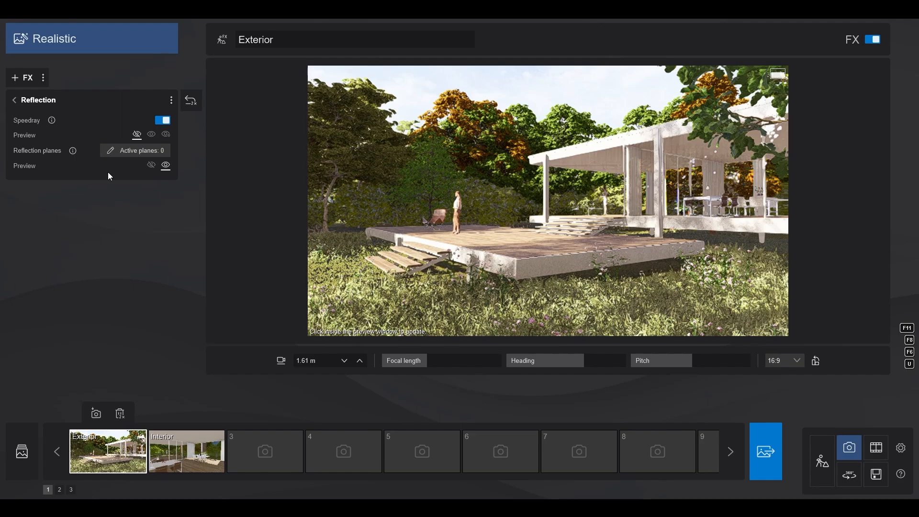
{"action": "left_click", "coordinate": [335, 186]}
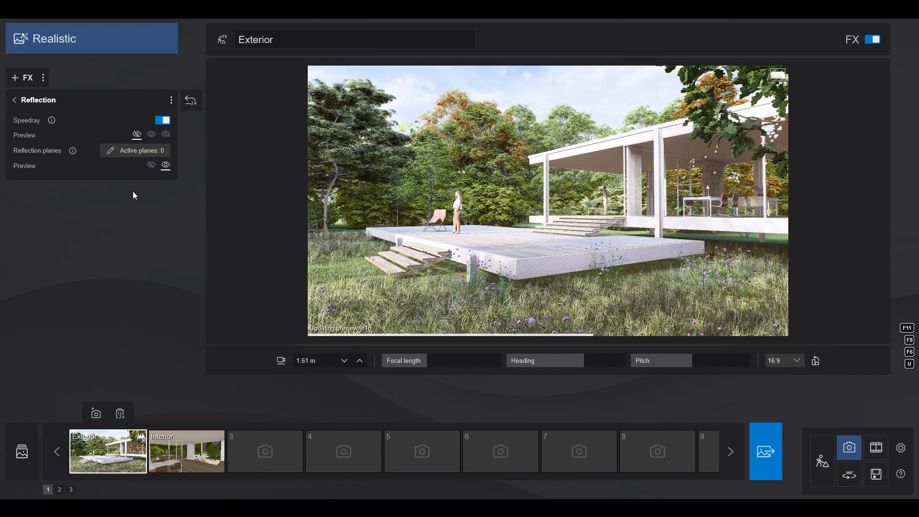
{"action": "left_click", "coordinate": [161, 151]}
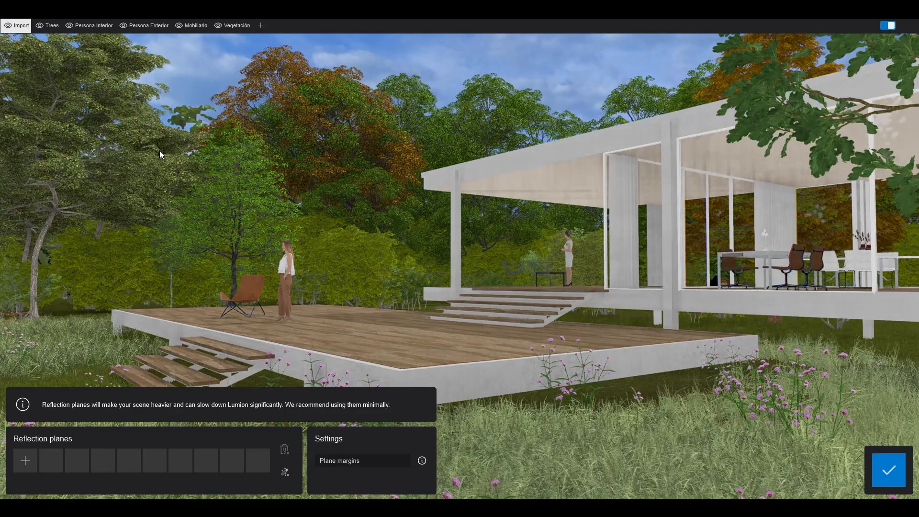
{"action": "left_click", "coordinate": [22, 461]}
{"action": "key", "text": "s"}
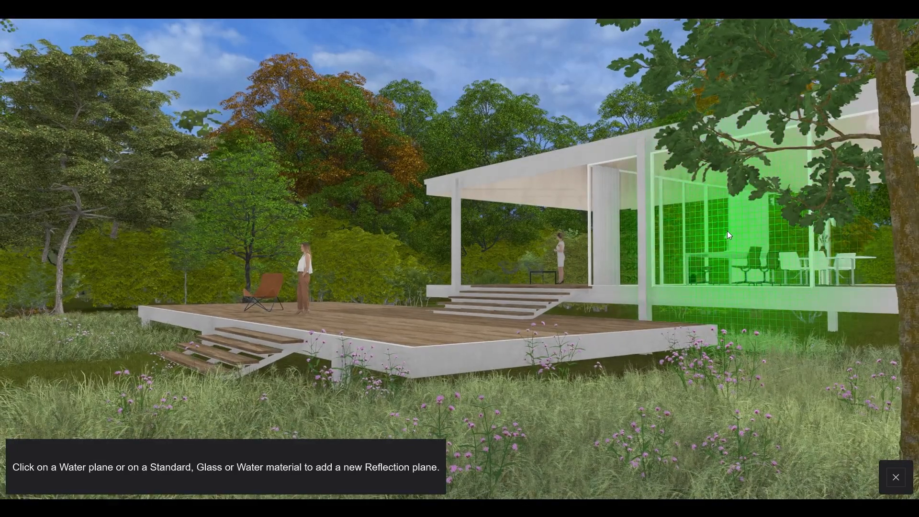
{"action": "left_click", "coordinate": [728, 231]}
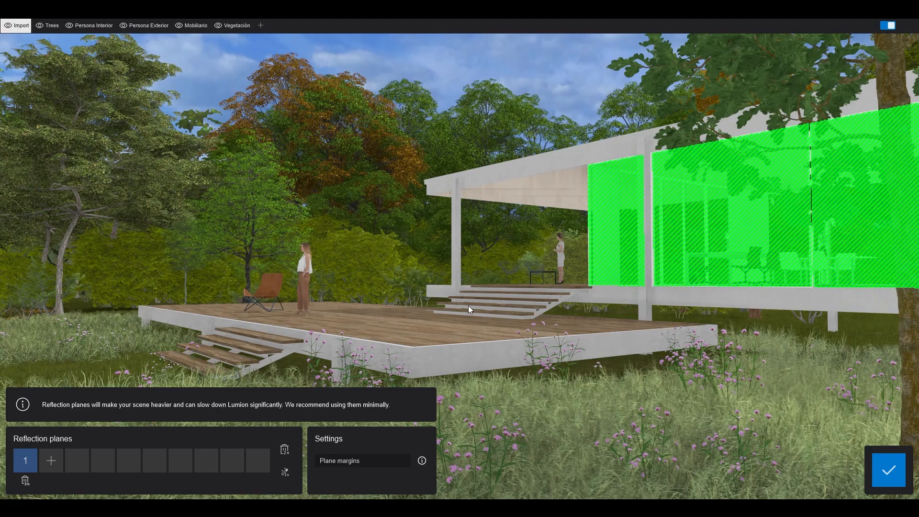
{"action": "left_click", "coordinate": [52, 461]}
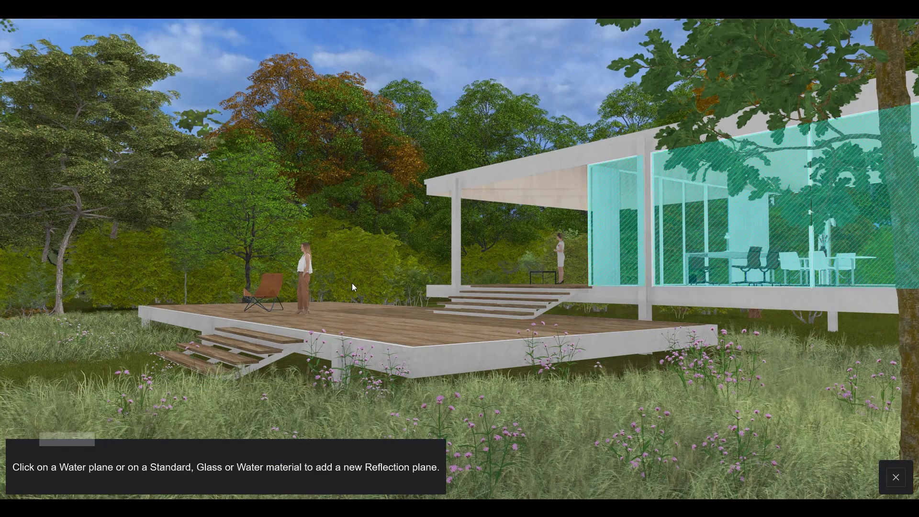
{"action": "left_click", "coordinate": [519, 167]}
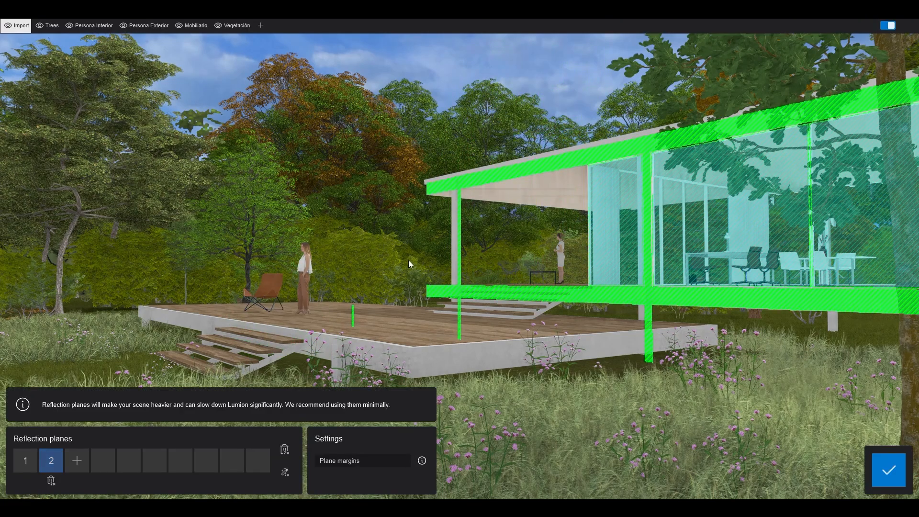
Add three more reflection planes on the lower platform: its two visible side faces and its wooden deck surface
{"action": "left_click", "coordinate": [77, 460]}
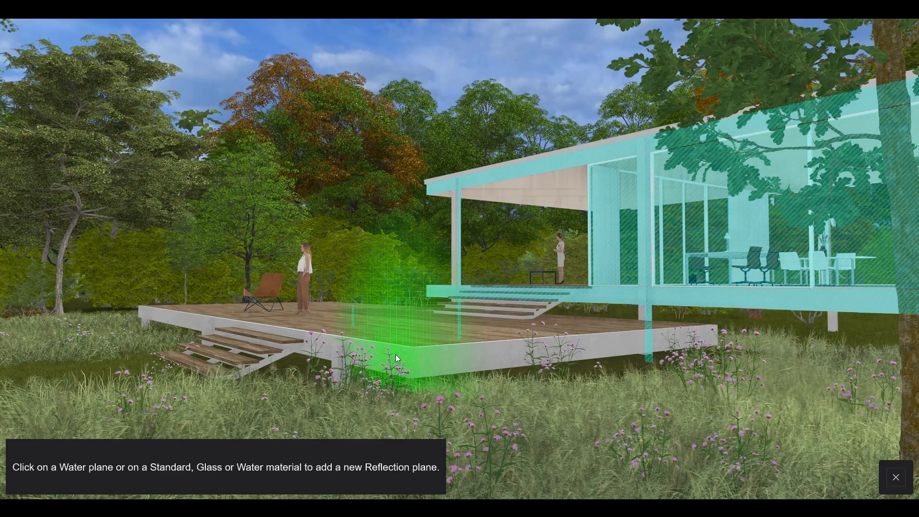
{"action": "left_click", "coordinate": [397, 361]}
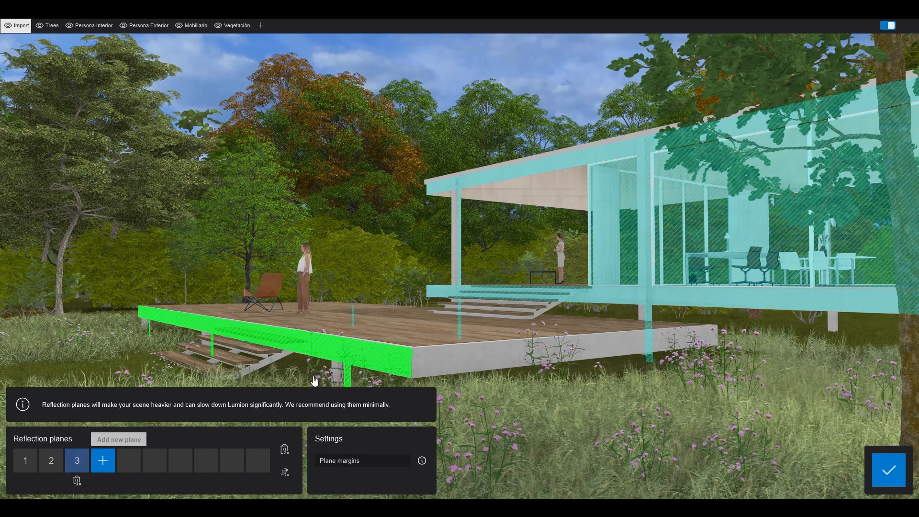
{"action": "left_click", "coordinate": [102, 461]}
{"action": "left_click", "coordinate": [444, 333]}
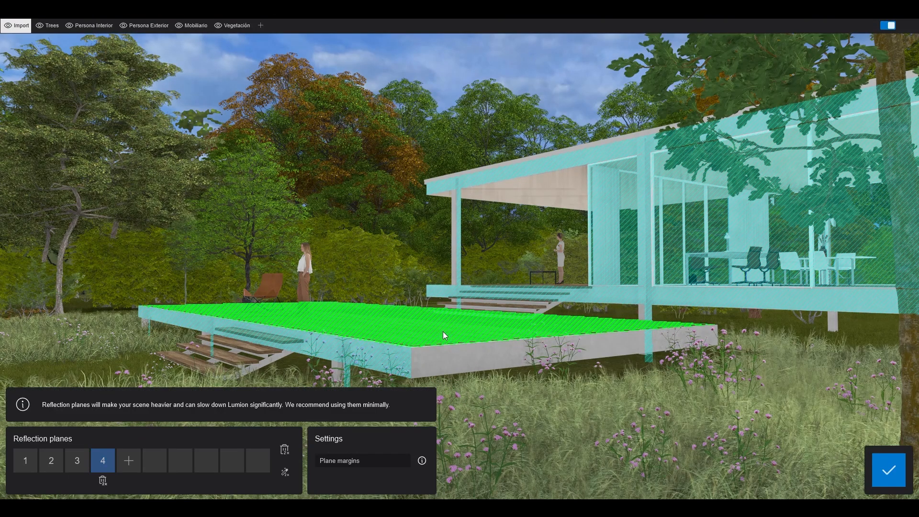
{"action": "left_click", "coordinate": [127, 464]}
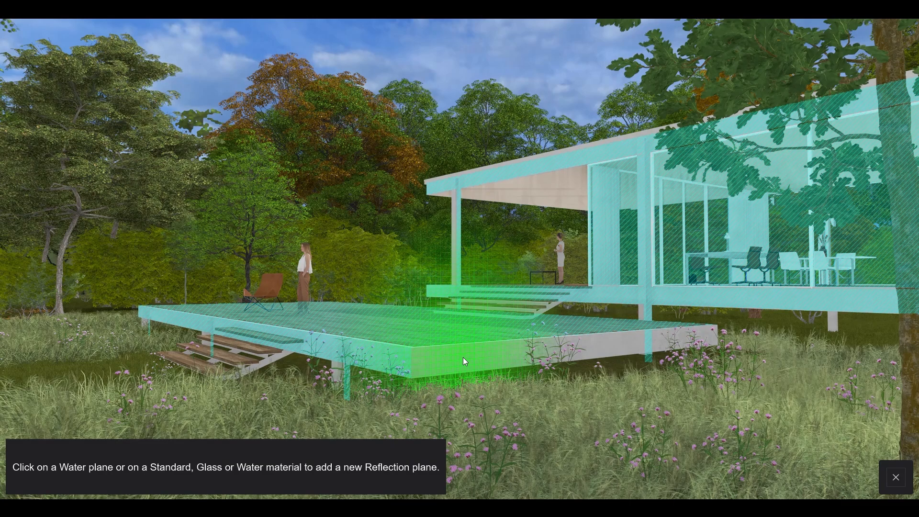
{"action": "left_click", "coordinate": [463, 358]}
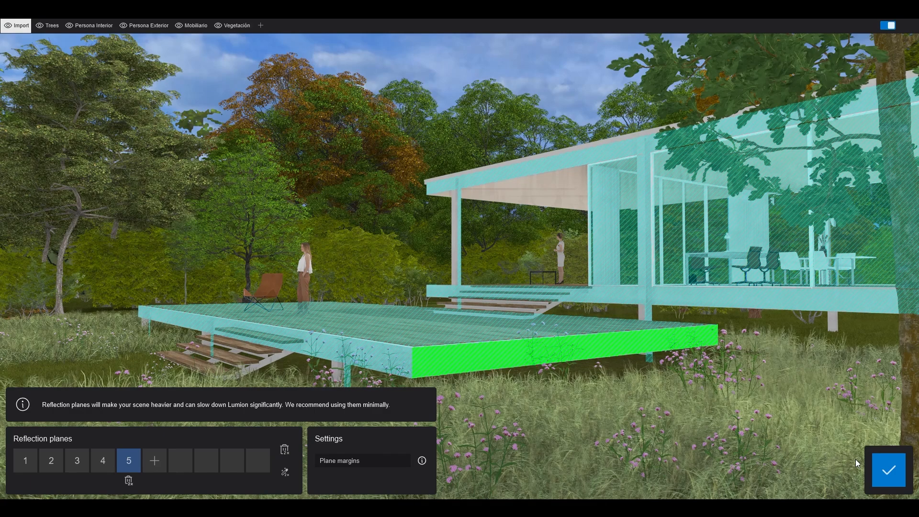
Accept the reflection planes, restore the saved Exterior camera view and return to the effects list
{"action": "left_click", "coordinate": [889, 472]}
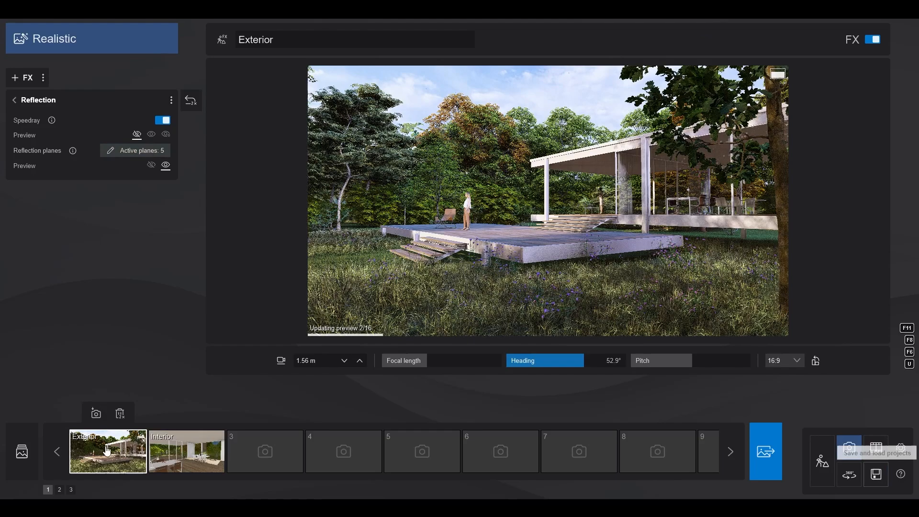
{"action": "key", "text": "shift+1"}
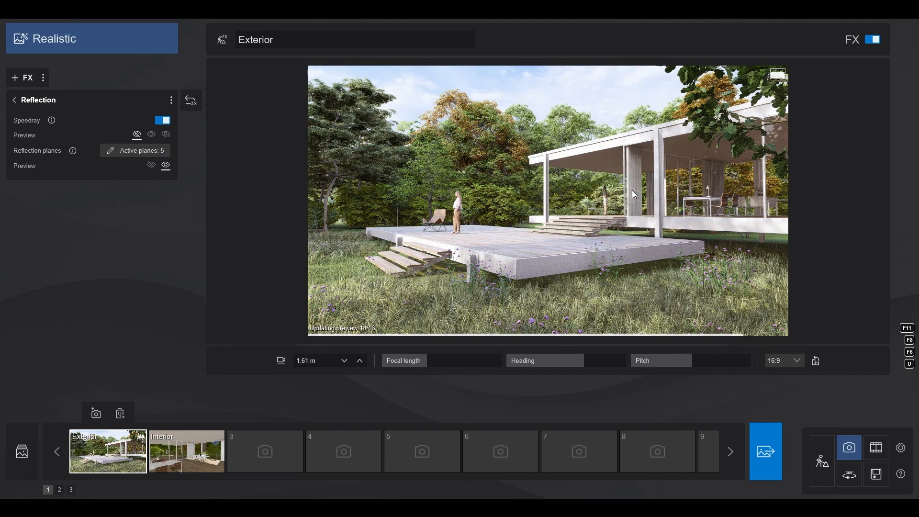
{"action": "left_click", "coordinate": [18, 104]}
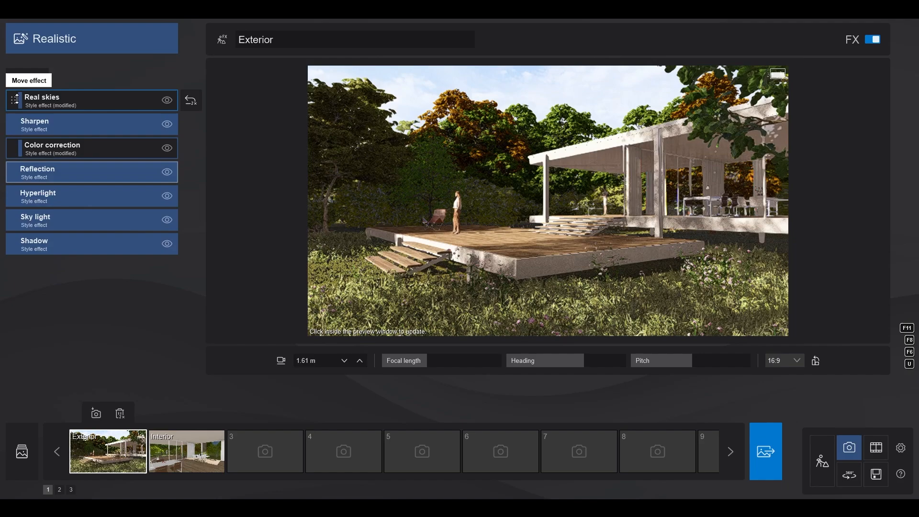
Review the settings of the Hyperlight and Sky light effects in the Exterior photo
{"action": "left_click", "coordinate": [67, 194]}
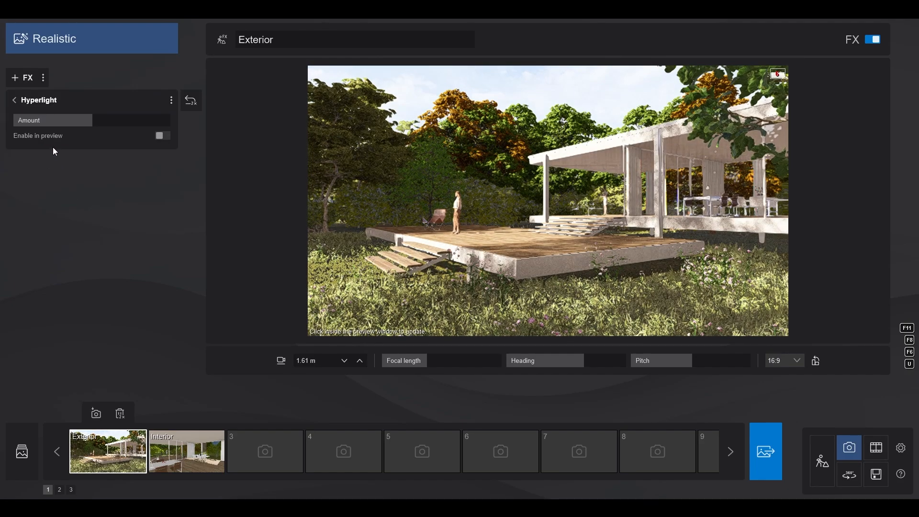
{"action": "left_click", "coordinate": [16, 103]}
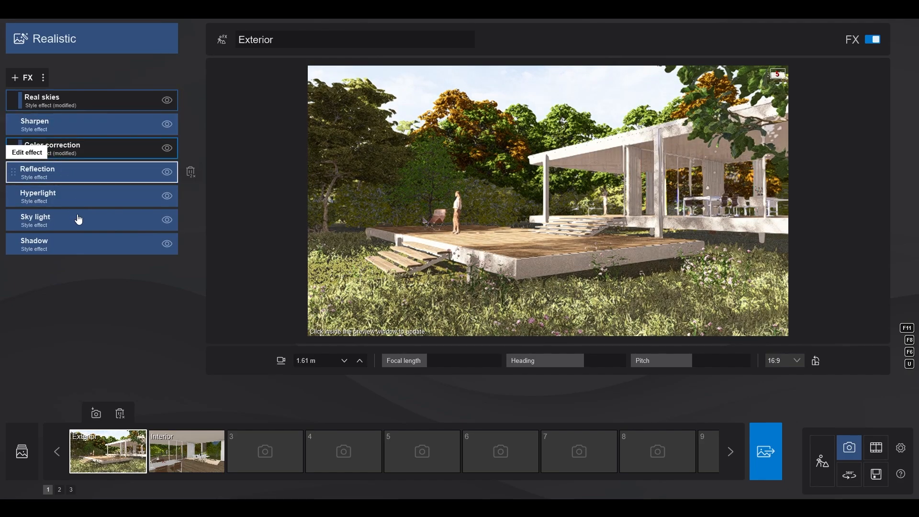
{"action": "left_click", "coordinate": [79, 220]}
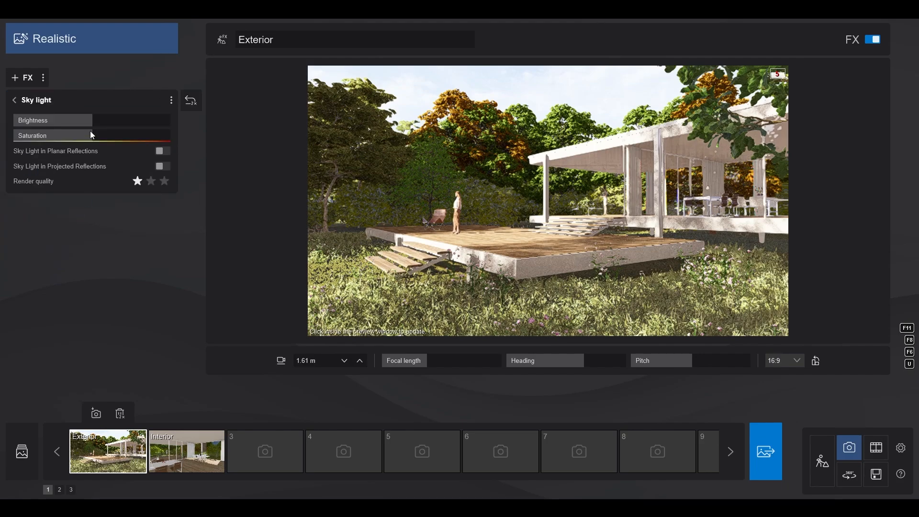
{"action": "left_click", "coordinate": [15, 100]}
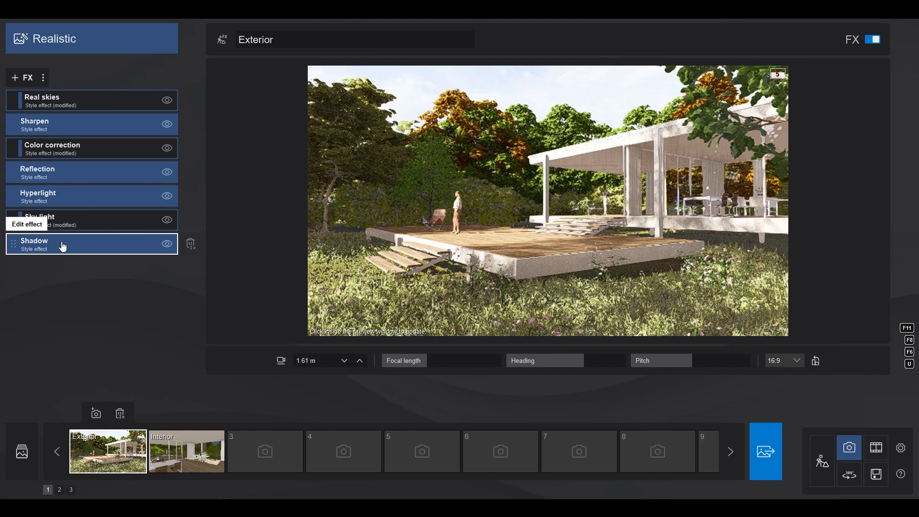
In the Shadow effect, try sharper shadows, return the shadow type to Normal, and raise the sun shadow range to about 1666 m
{"action": "left_click", "coordinate": [63, 246]}
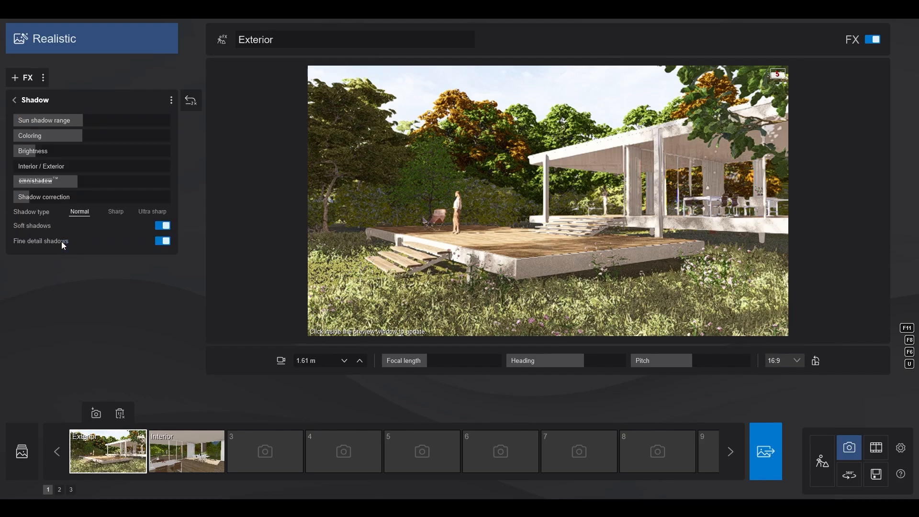
{"action": "left_click", "coordinate": [148, 215]}
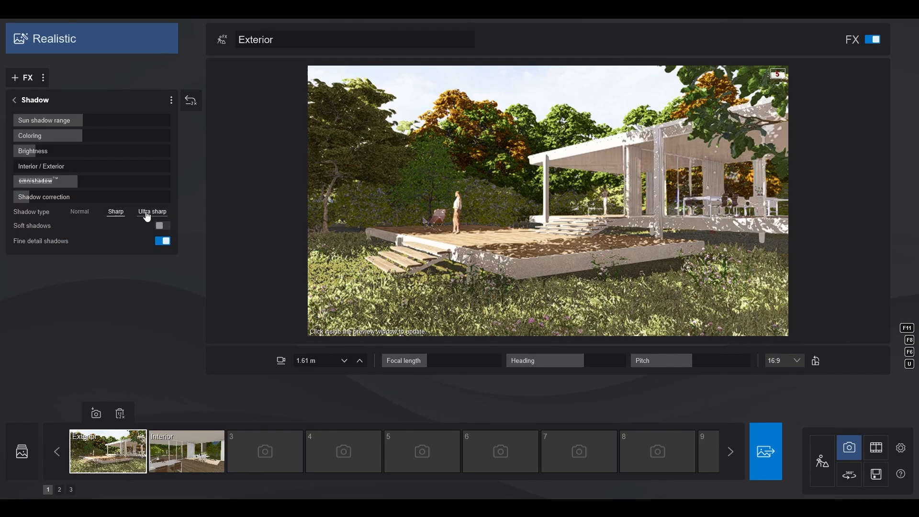
{"action": "left_click", "coordinate": [80, 213]}
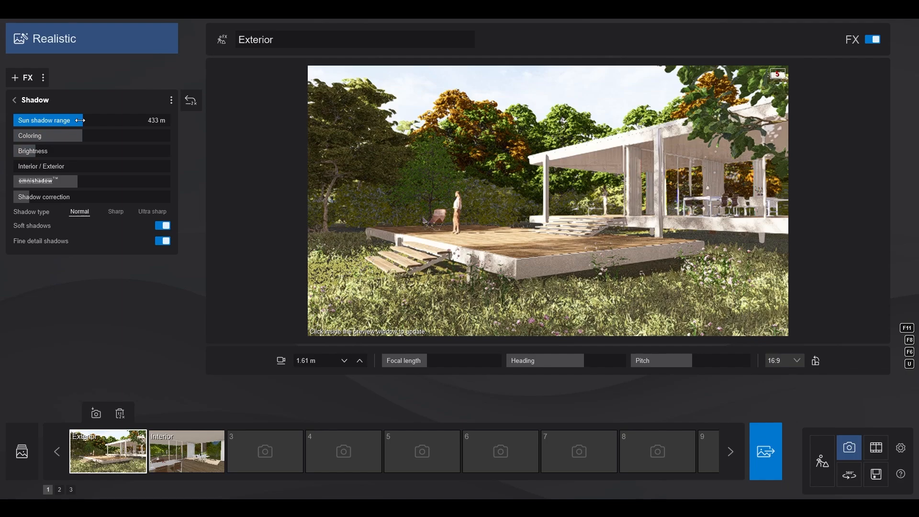
{"action": "left_click_drag", "start_coordinate": [80, 120], "coordinate": [132, 125]}
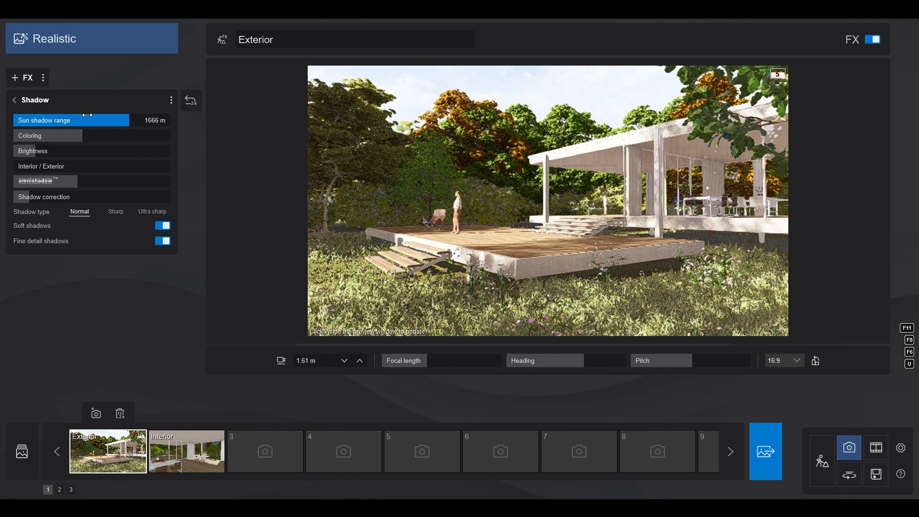
{"action": "left_click", "coordinate": [14, 99]}
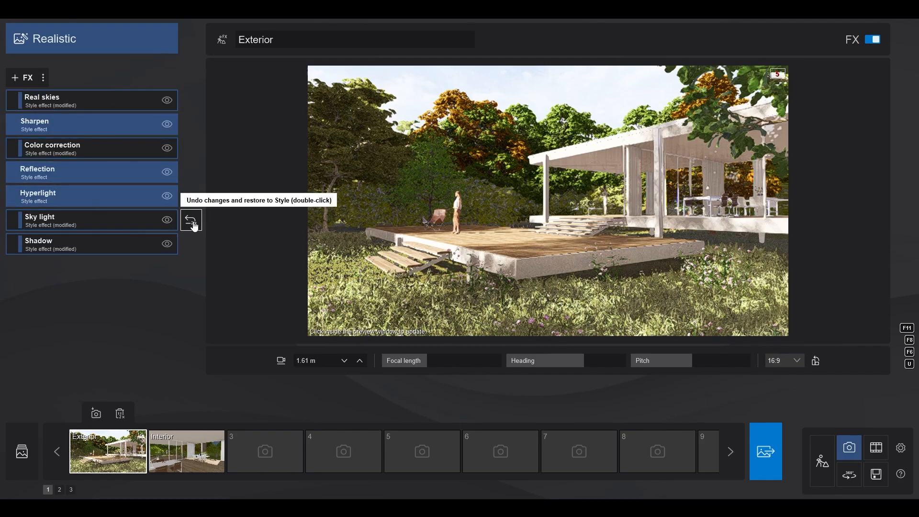
Restore the Sky light effect to its original style settings
{"action": "left_click", "coordinate": [191, 221]}
{"action": "left_click", "coordinate": [194, 226]}
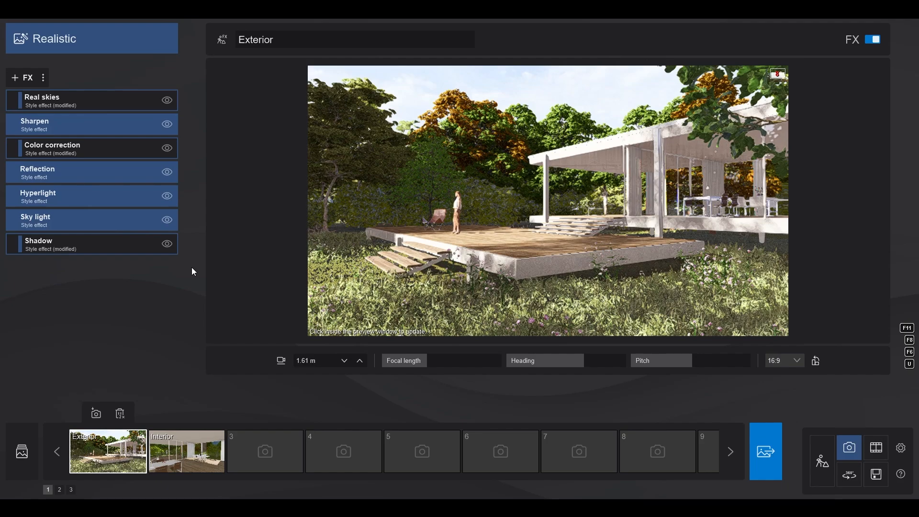
Add the 2-Point perspective effect to the Exterior photo and leave it enabled
{"action": "left_click", "coordinate": [29, 79]}
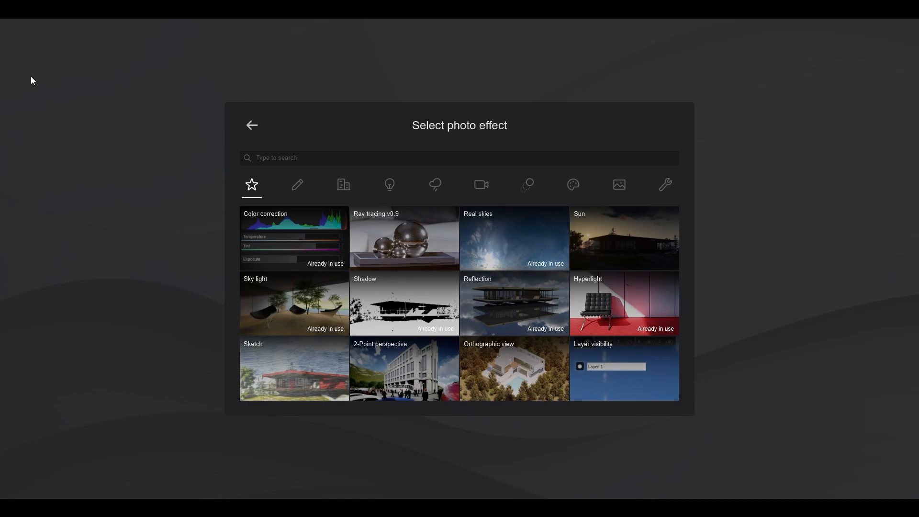
{"action": "left_click", "coordinate": [409, 377]}
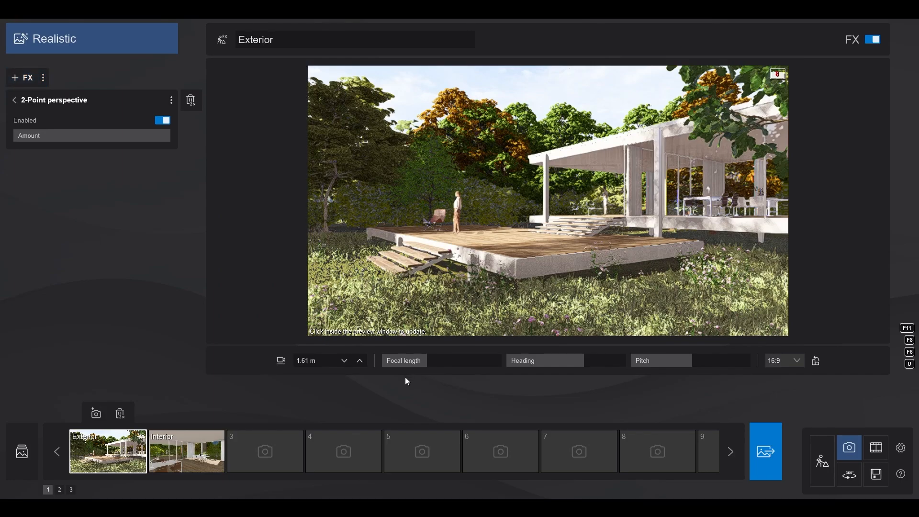
{"action": "left_click", "coordinate": [14, 100]}
Add the Layer visibility effect and test hiding and showing layers 1 and 2, leaving all layers visible
{"action": "left_click", "coordinate": [26, 78]}
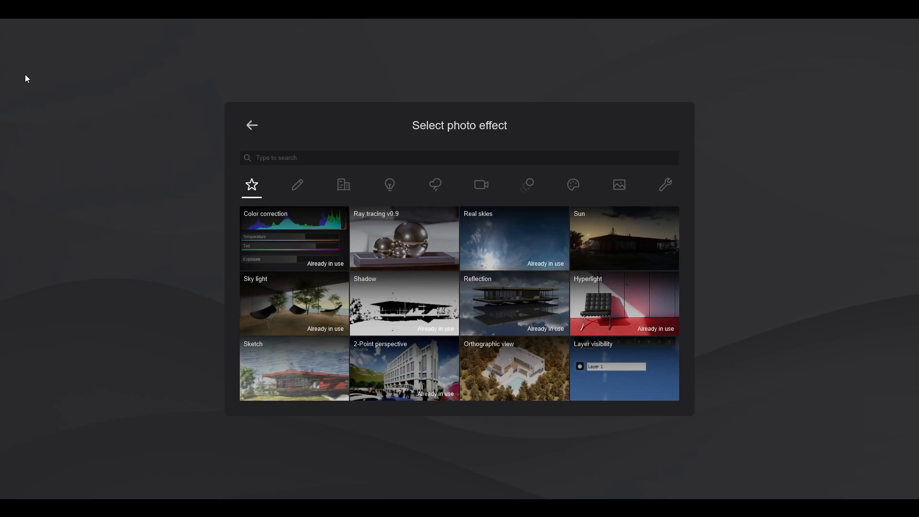
{"action": "left_click", "coordinate": [619, 370]}
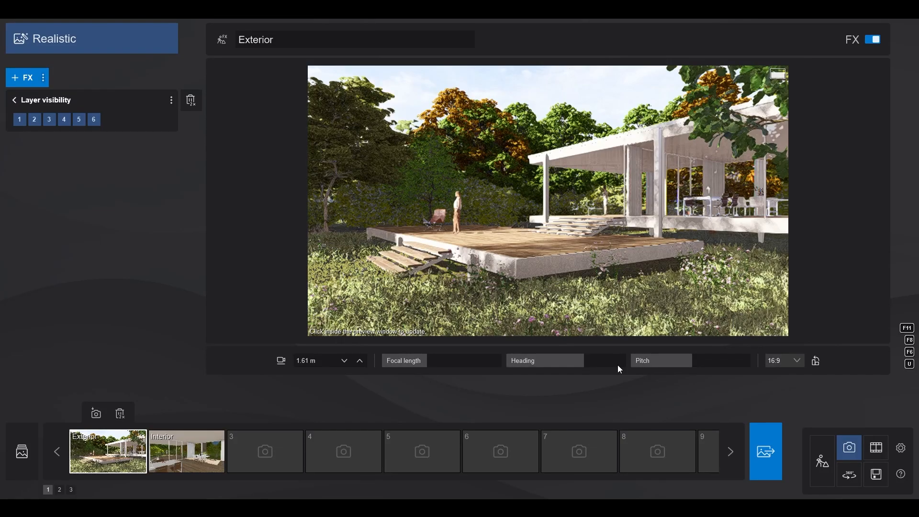
{"action": "left_click", "coordinate": [20, 121]}
{"action": "left_click", "coordinate": [20, 121]}
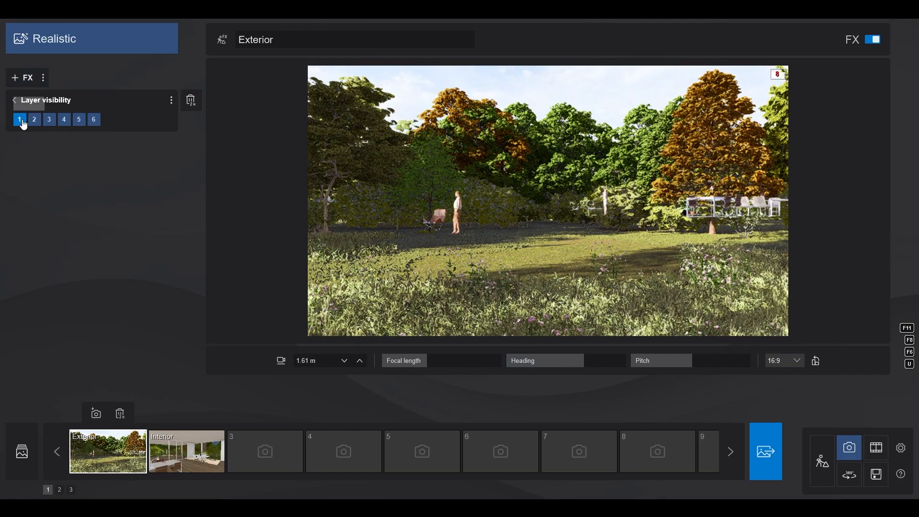
{"action": "left_click", "coordinate": [36, 123]}
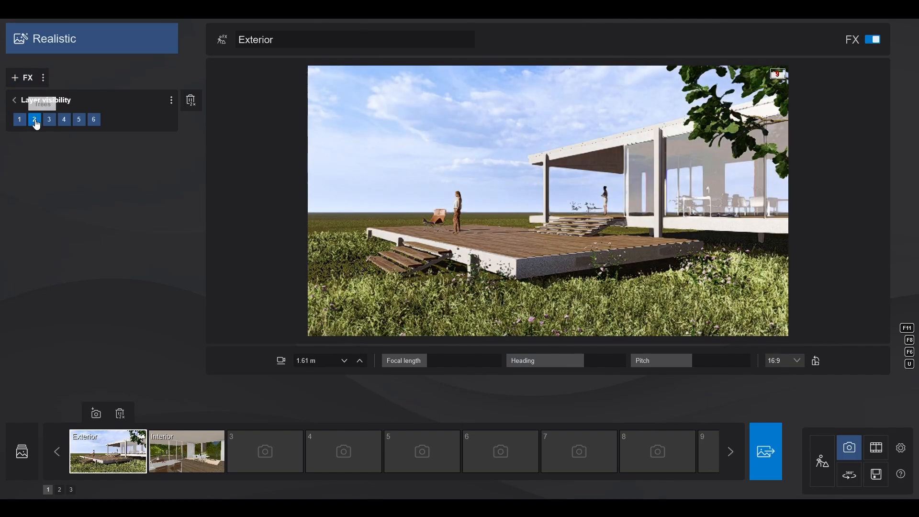
{"action": "left_click", "coordinate": [39, 121]}
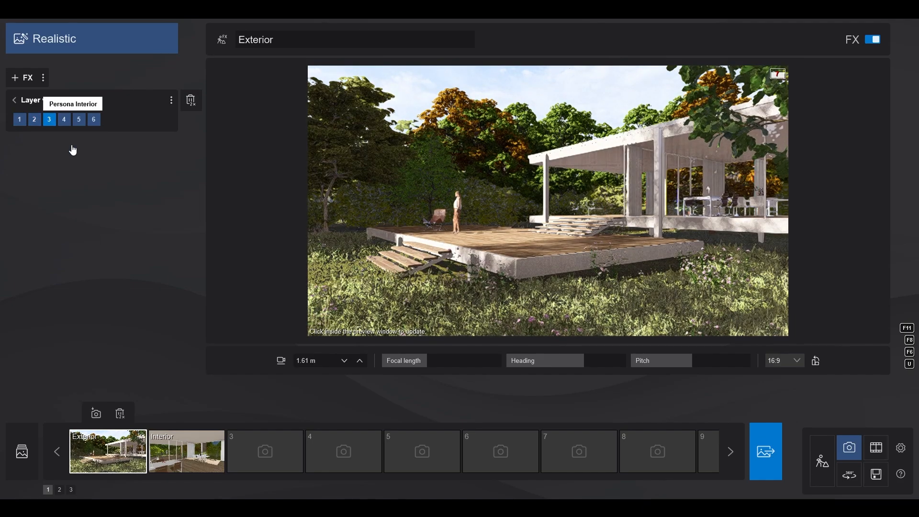
{"action": "left_click", "coordinate": [15, 102]}
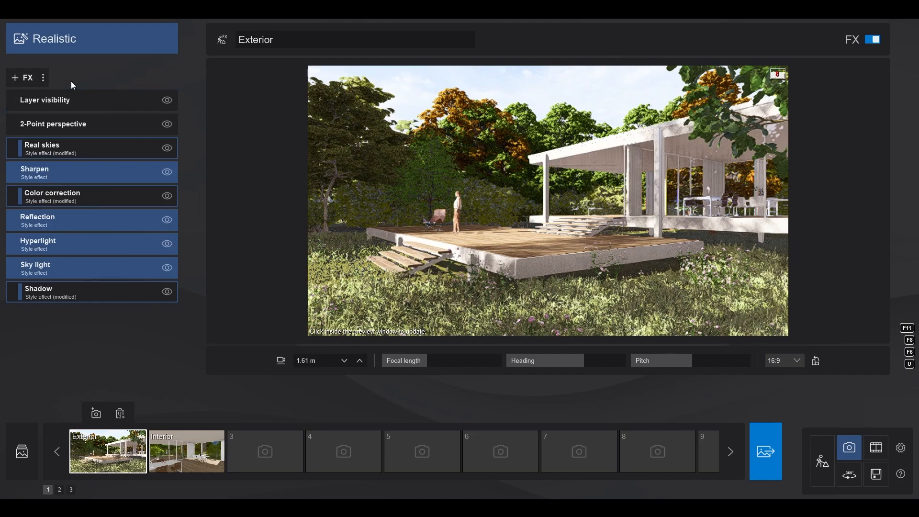
Add the Sun effect to the Exterior photo and return to the effects list
{"action": "left_click", "coordinate": [24, 78]}
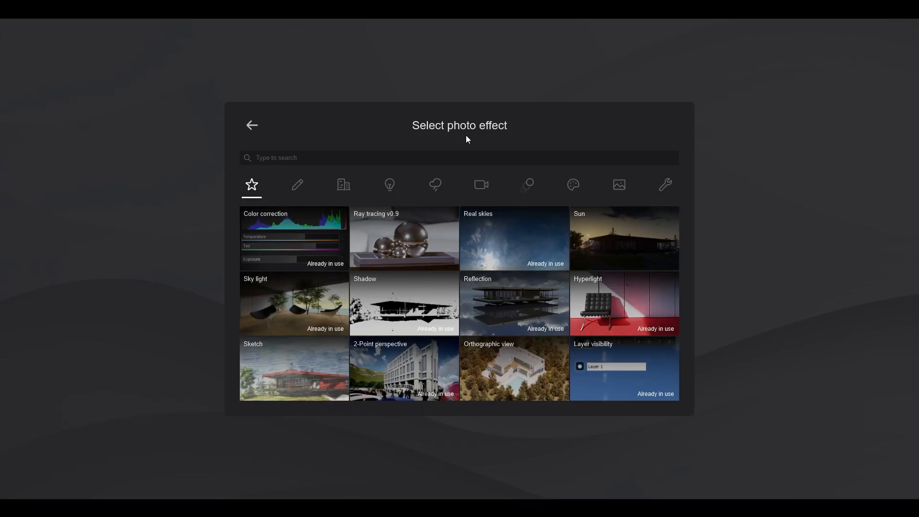
{"action": "left_click", "coordinate": [615, 243]}
{"action": "left_click", "coordinate": [11, 100]}
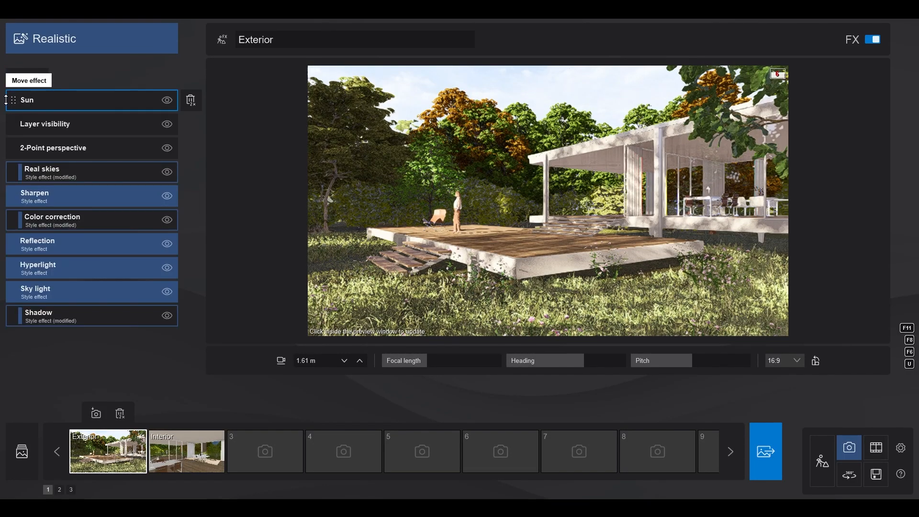
Try another sun height in the Sun effect and remove the effect from the Exterior photo
{"action": "left_click", "coordinate": [31, 104]}
{"action": "left_click", "coordinate": [131, 120]}
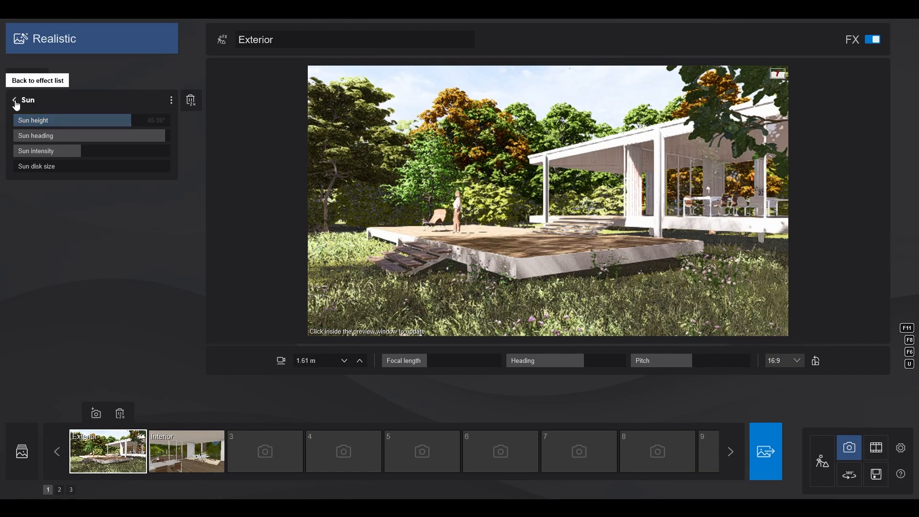
{"action": "left_click", "coordinate": [15, 102]}
{"action": "left_click_drag", "start_coordinate": [14, 100], "coordinate": [18, 172]}
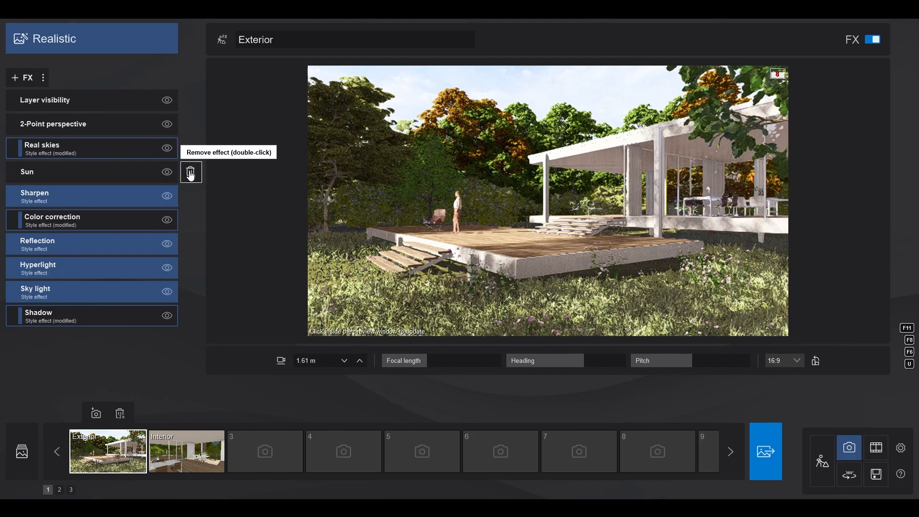
{"action": "double_click", "coordinate": [190, 174]}
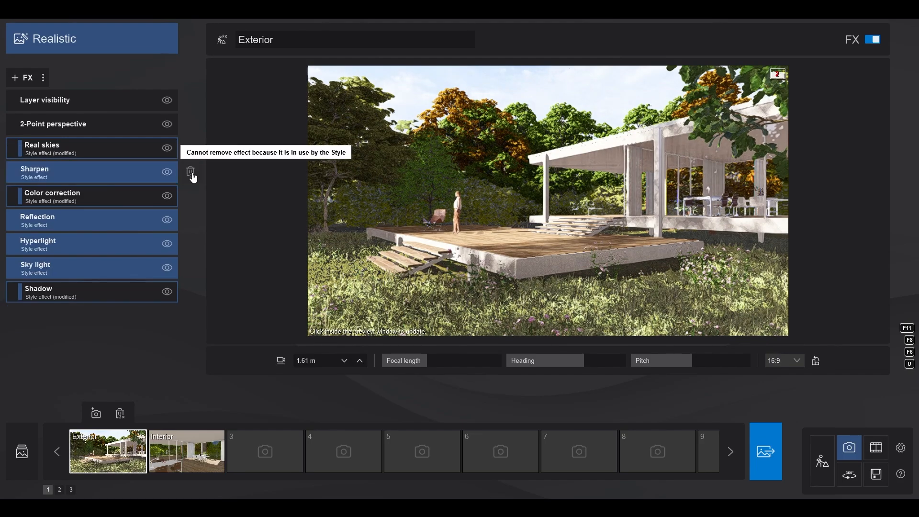
Add the Print poster enhancer effect to the Exterior photo and update the preview
{"action": "left_click", "coordinate": [28, 78]}
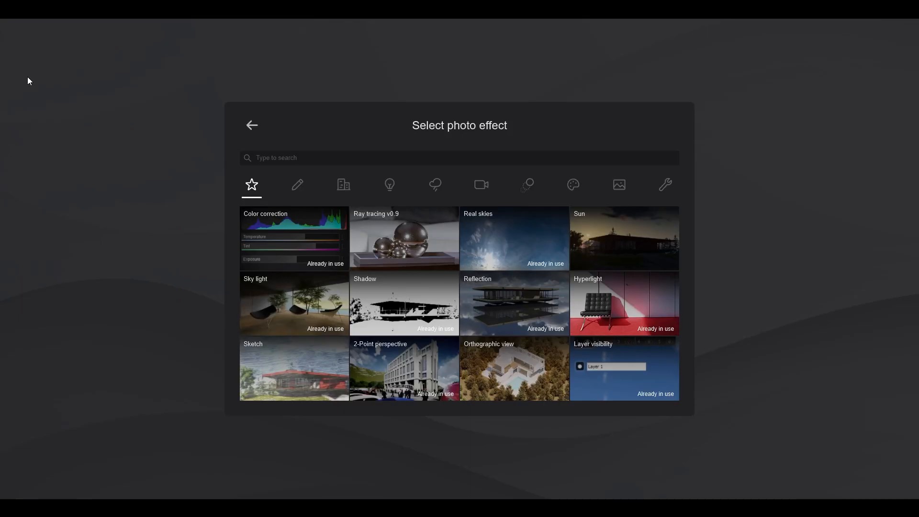
{"action": "left_click", "coordinate": [665, 184]}
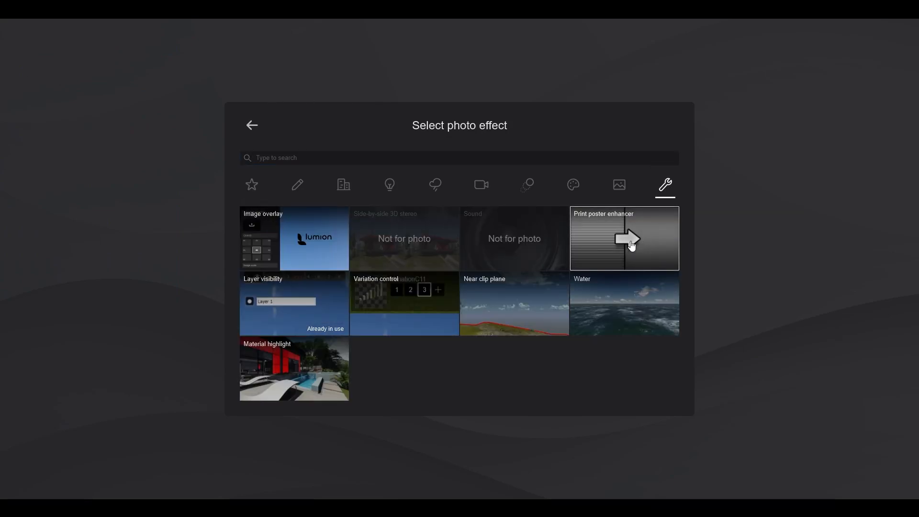
{"action": "left_click", "coordinate": [631, 245]}
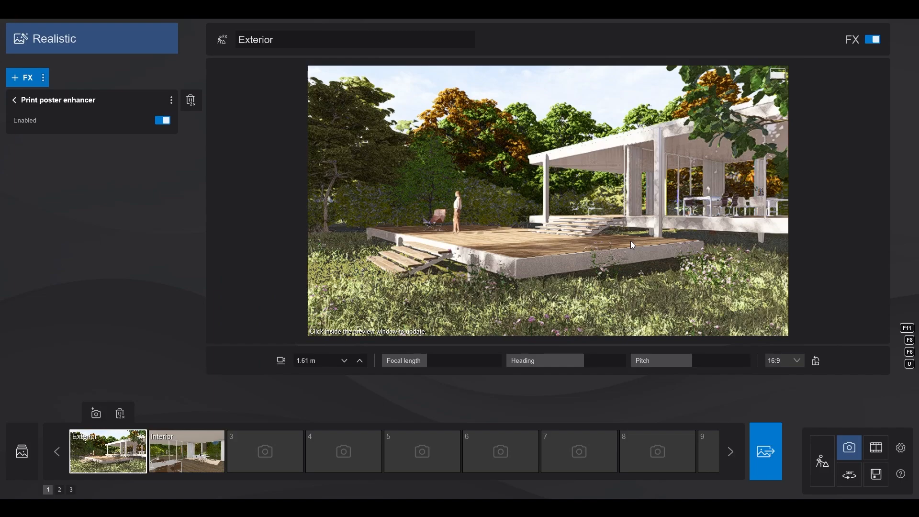
{"action": "left_click", "coordinate": [14, 100]}
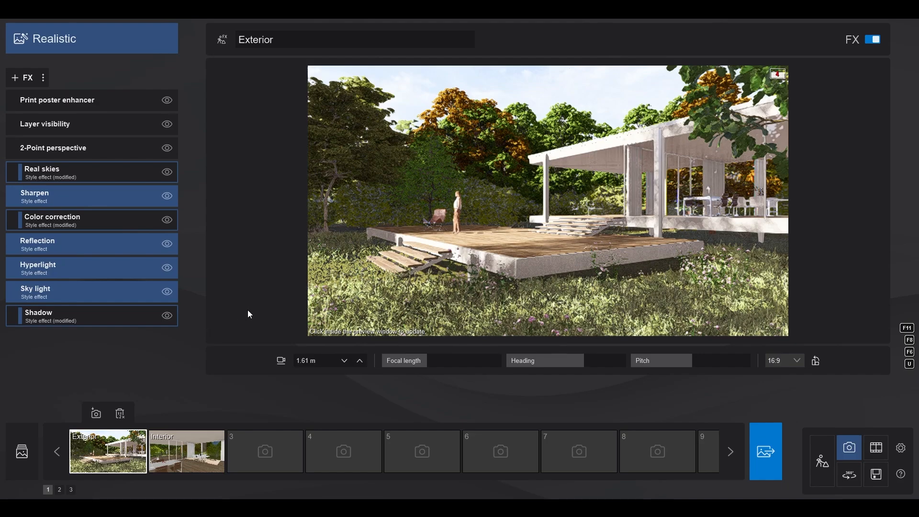
{"action": "left_click", "coordinate": [356, 282]}
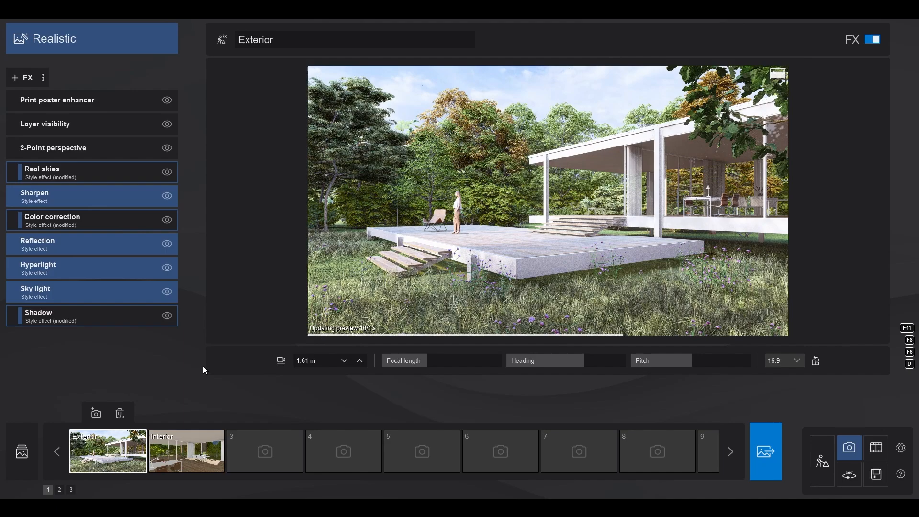
Copy the Exterior photo's effects, paste them onto the Interior photo and update its preview
{"action": "left_click", "coordinate": [44, 78]}
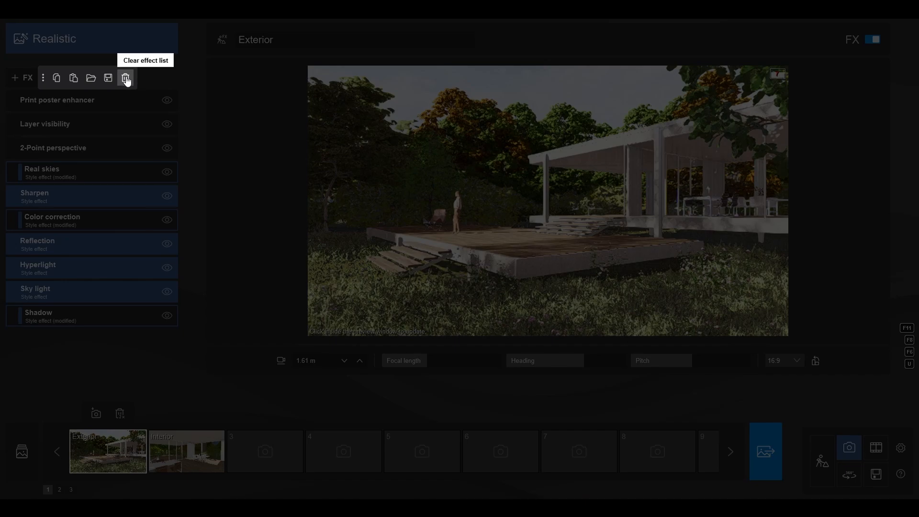
{"action": "left_click", "coordinate": [56, 78]}
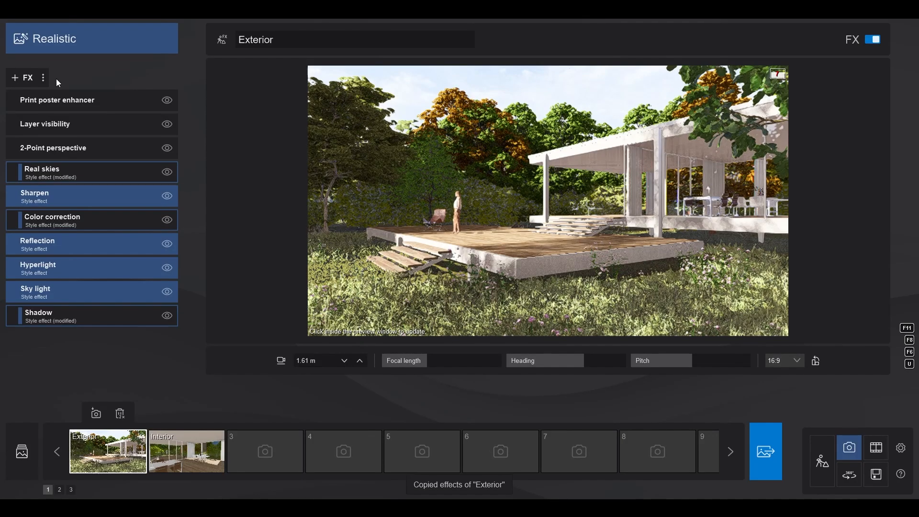
{"action": "left_click", "coordinate": [173, 451]}
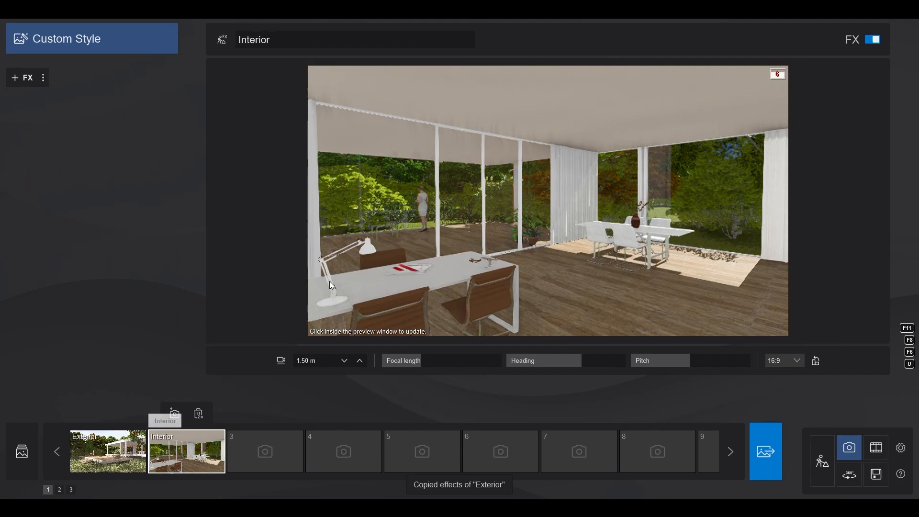
{"action": "left_click", "coordinate": [330, 282]}
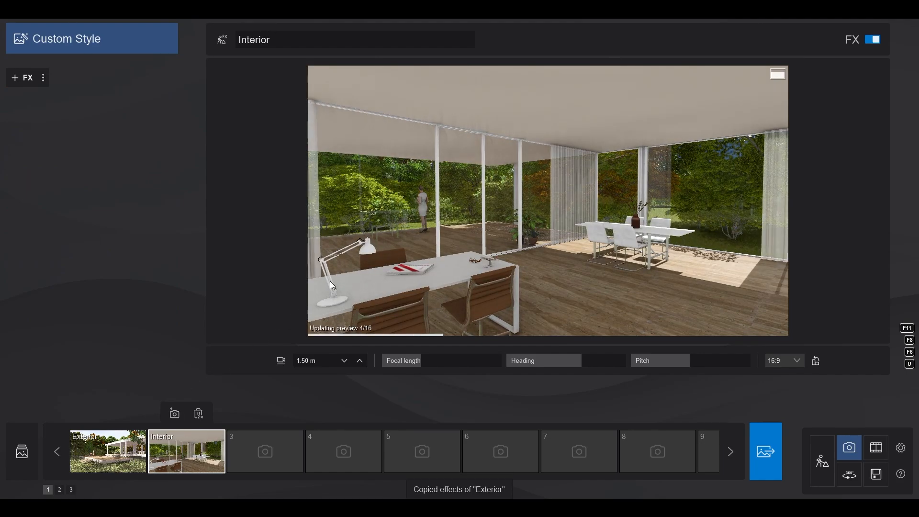
{"action": "left_click", "coordinate": [44, 79]}
{"action": "left_click", "coordinate": [73, 77]}
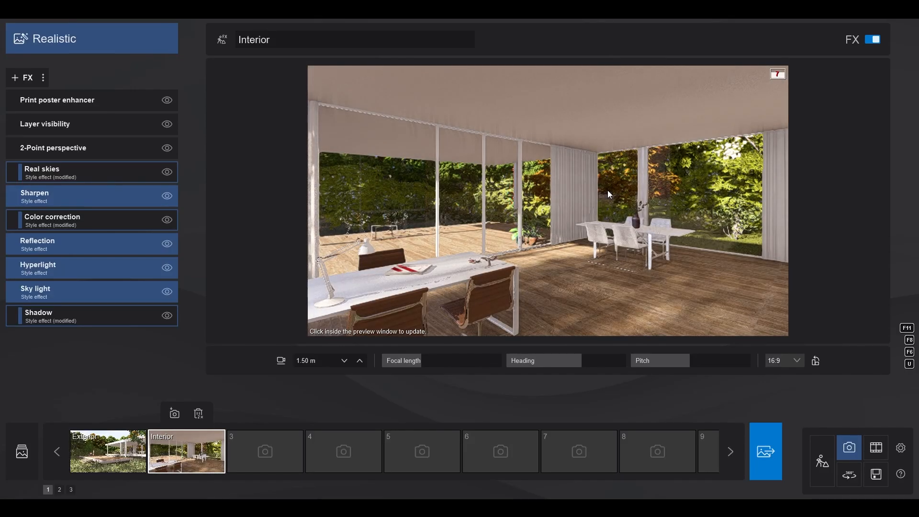
{"action": "left_click", "coordinate": [608, 191]}
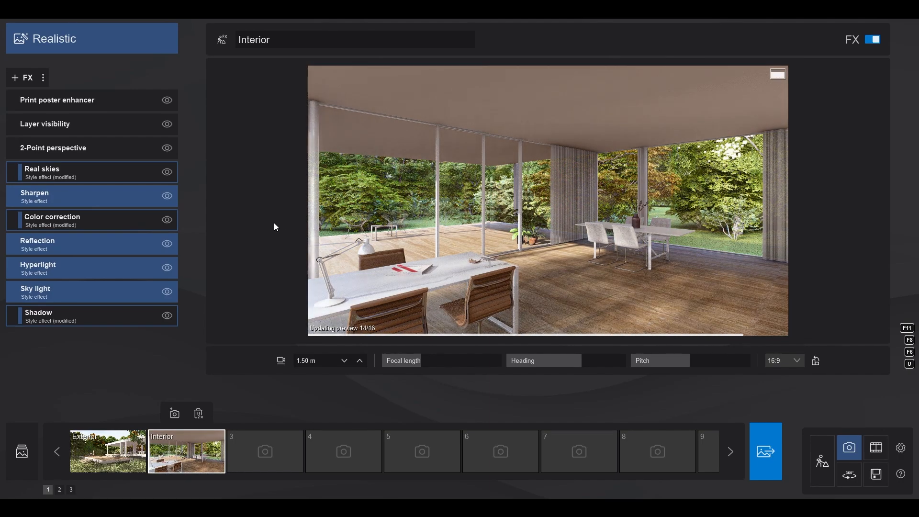
Show the layer containing the woman on the terrace using the Interior photo's Layer visibility effect
{"action": "left_click", "coordinate": [105, 128]}
{"action": "left_click", "coordinate": [48, 121]}
{"action": "left_click", "coordinate": [14, 102]}
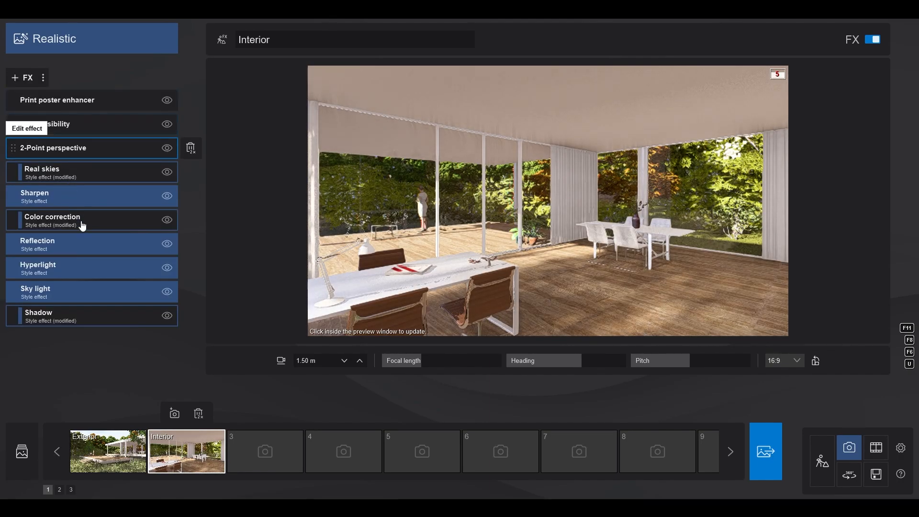
Remove all the copied reflection planes from the Interior photo's Reflection effect
{"action": "left_click", "coordinate": [84, 241]}
{"action": "left_click", "coordinate": [128, 152]}
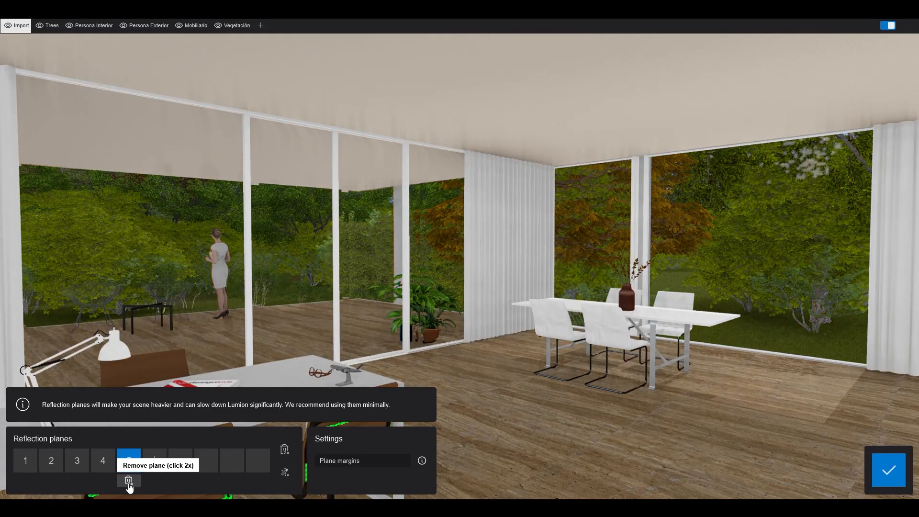
{"action": "double_click", "coordinate": [129, 480]}
{"action": "double_click", "coordinate": [102, 483]}
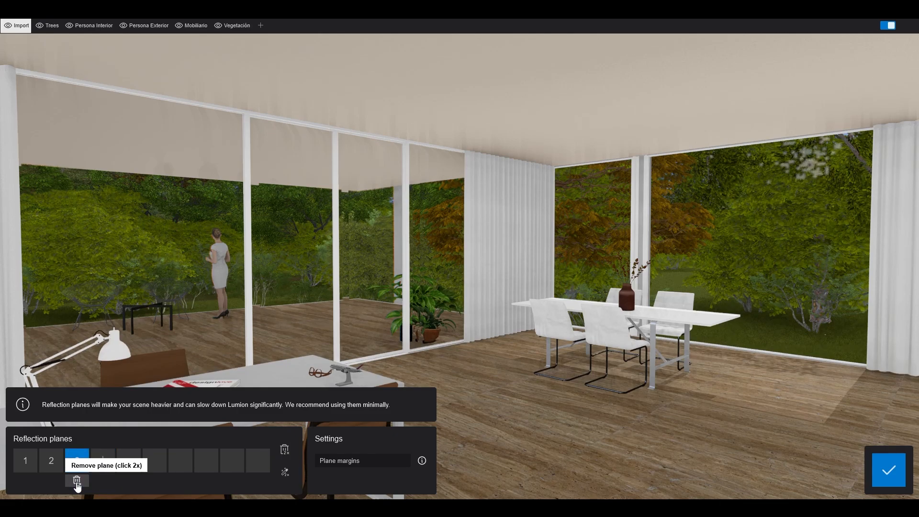
{"action": "double_click", "coordinate": [76, 480]}
{"action": "double_click", "coordinate": [51, 480]}
{"action": "double_click", "coordinate": [25, 480]}
Add four reflection planes on the Interior view's glass walls and wooden floor, and update the preview
{"action": "left_click", "coordinate": [25, 461]}
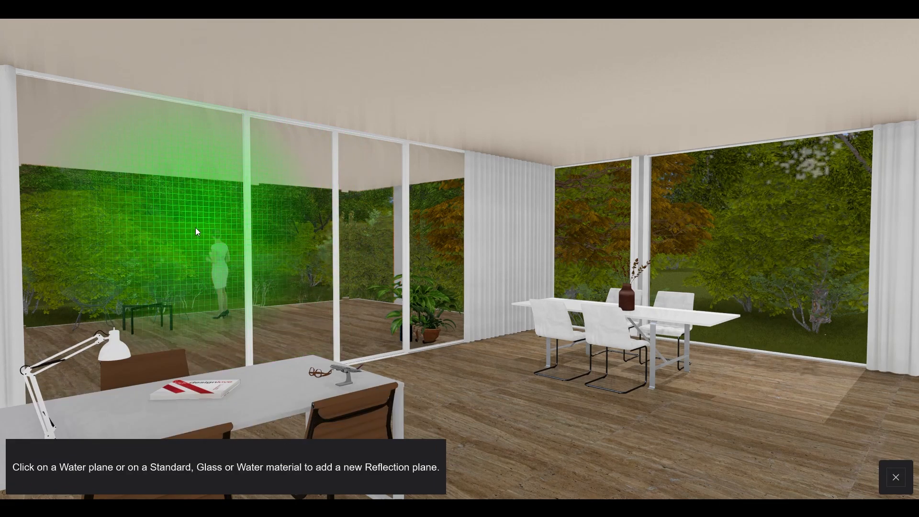
{"action": "left_click", "coordinate": [195, 229]}
{"action": "left_click", "coordinate": [51, 461]}
{"action": "left_click", "coordinate": [311, 271]}
{"action": "left_click", "coordinate": [77, 461]}
{"action": "left_click", "coordinate": [694, 254]}
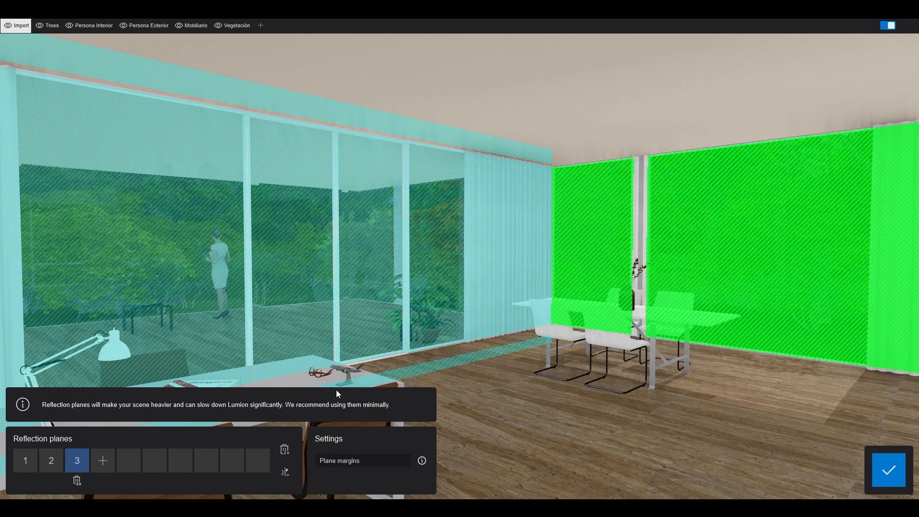
{"action": "left_click", "coordinate": [103, 460]}
{"action": "left_click", "coordinate": [628, 453]}
{"action": "left_click", "coordinate": [890, 472]}
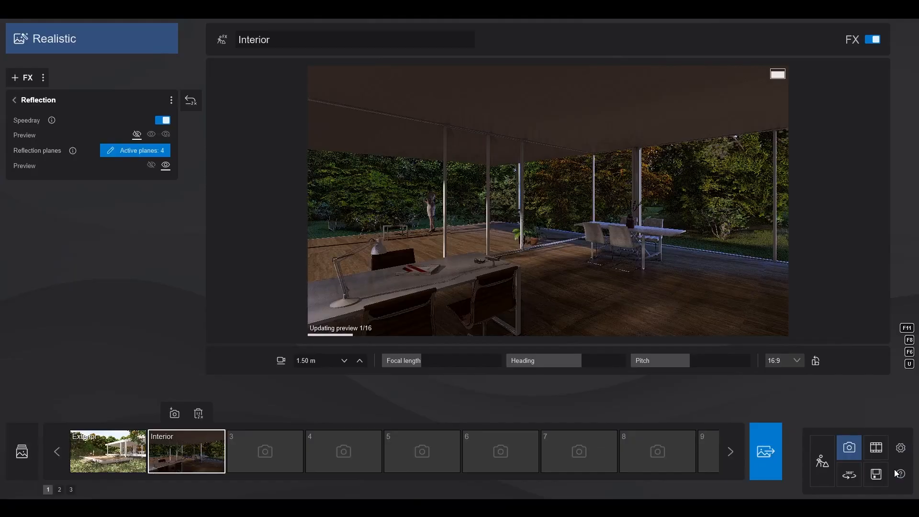
{"action": "left_click", "coordinate": [556, 220]}
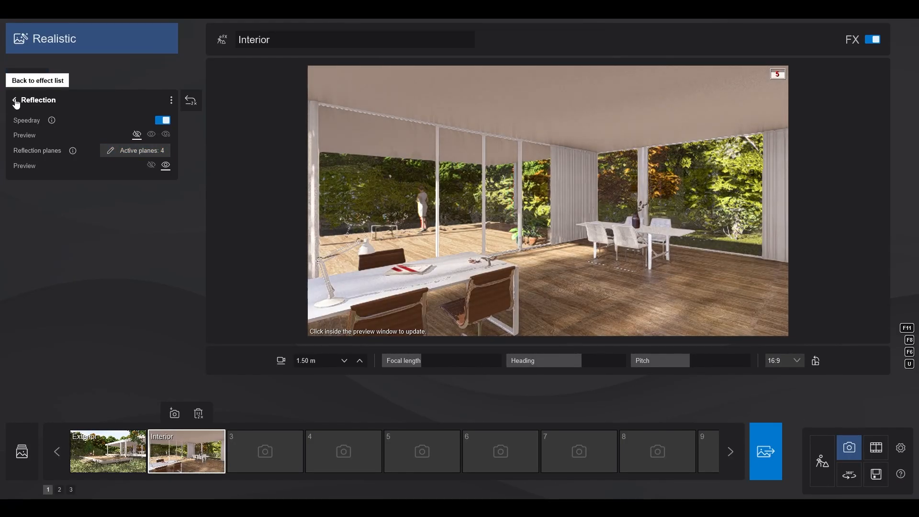
{"action": "left_click", "coordinate": [15, 100]}
Rotate the Interior photo's Real skies heading so sunlight falls on the curtain beside the dining table
{"action": "left_click", "coordinate": [82, 177]}
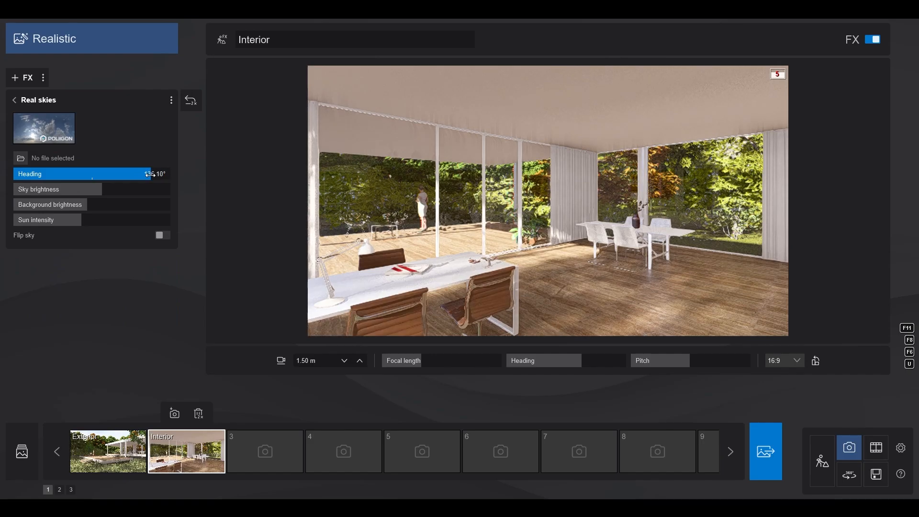
{"action": "left_click_drag", "start_coordinate": [150, 174], "coordinate": [81, 173]}
{"action": "left_click_drag", "start_coordinate": [96, 172], "coordinate": [100, 172]}
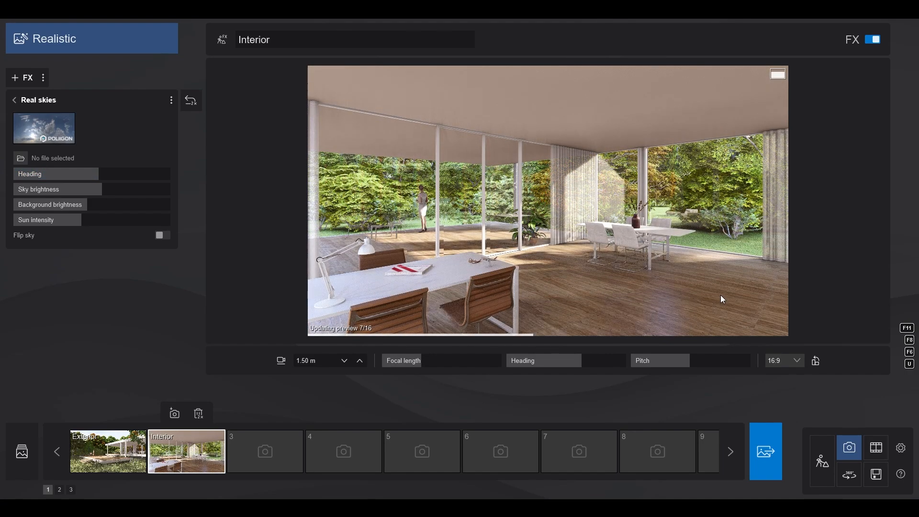
{"action": "left_click", "coordinate": [15, 100]}
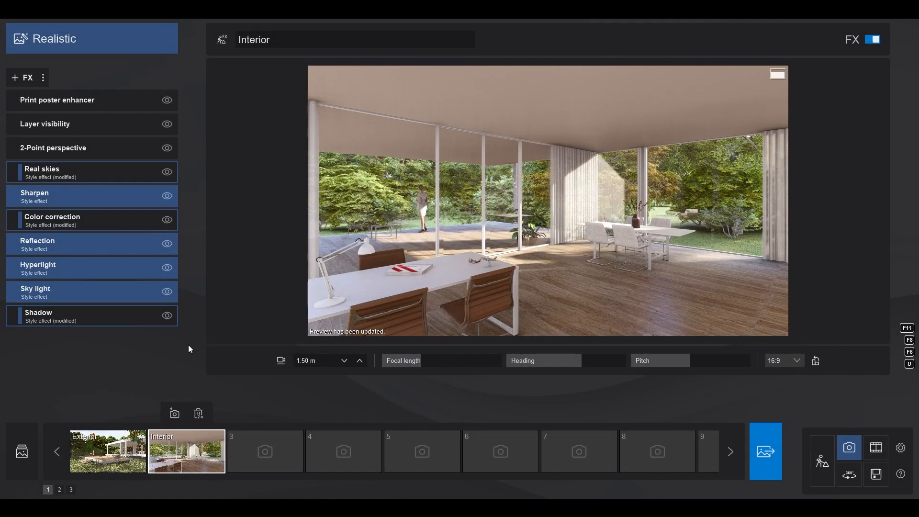
Open the photo render options, review the photo set, and enable the M additional output for the current Interior shot
{"action": "left_click", "coordinate": [768, 459]}
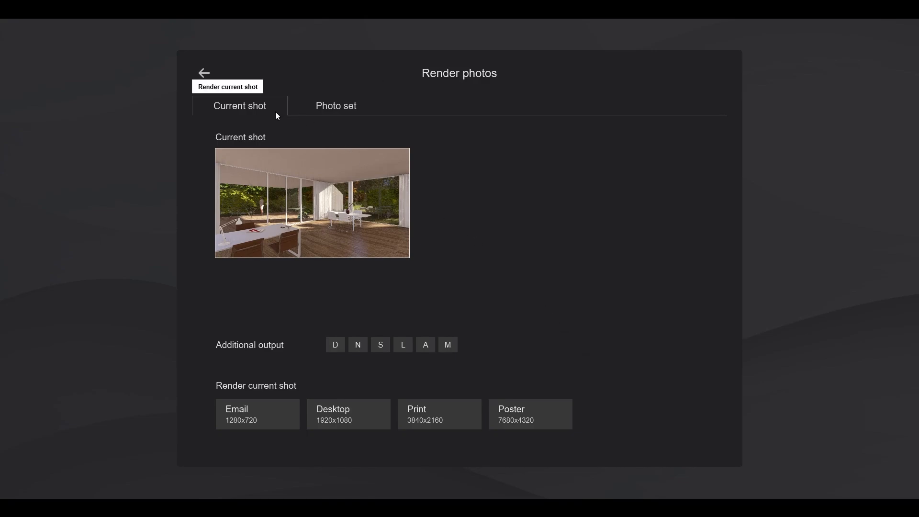
{"action": "left_click", "coordinate": [340, 110]}
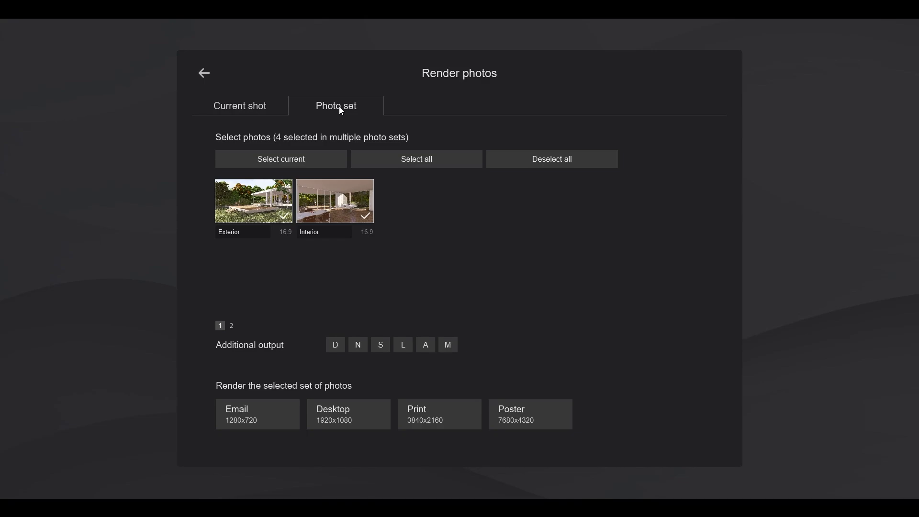
{"action": "left_click", "coordinate": [268, 107]}
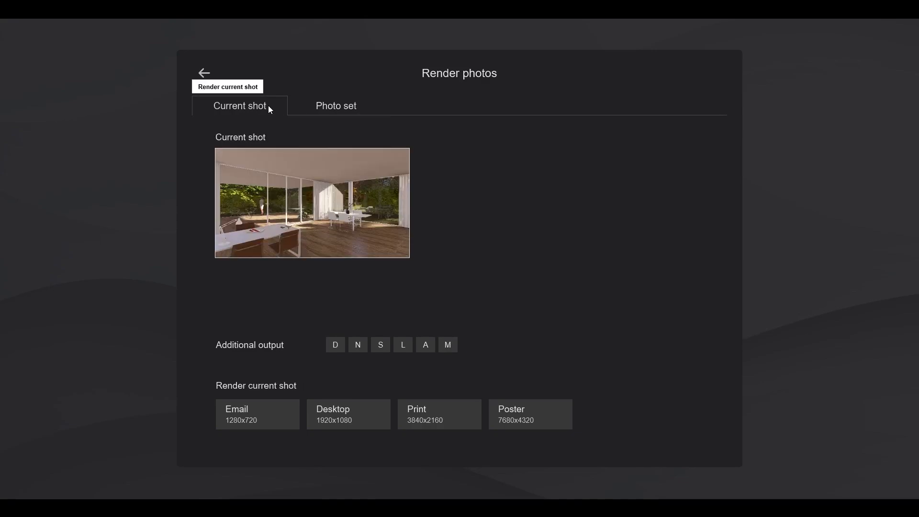
{"action": "left_click", "coordinate": [336, 349]}
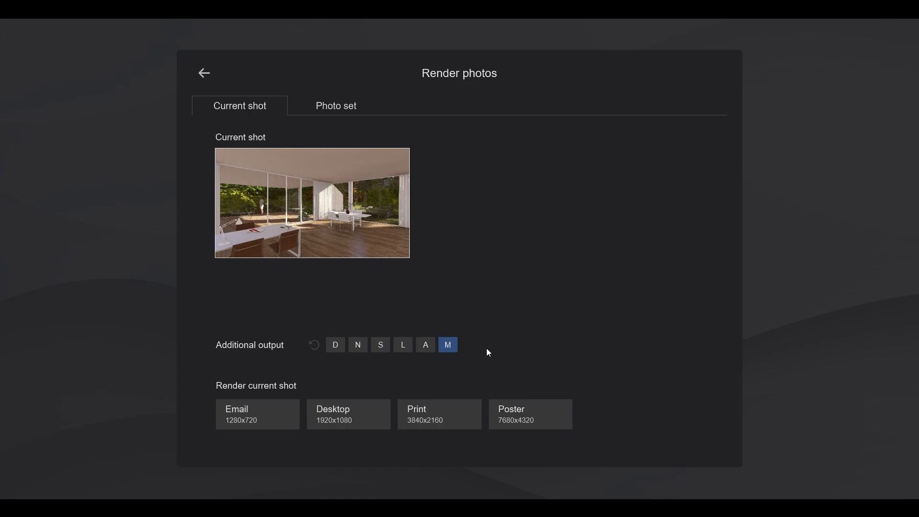
Render the current shot at Print size, 3840x2160, saving it as a PNG file named Interior
{"action": "left_click", "coordinate": [434, 419]}
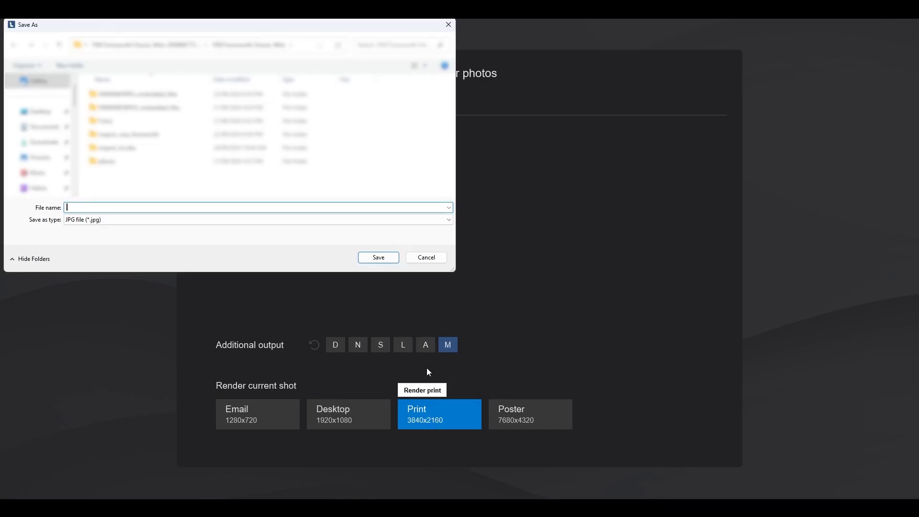
{"action": "type", "text": "Interior"}
{"action": "left_click", "coordinate": [287, 219]}
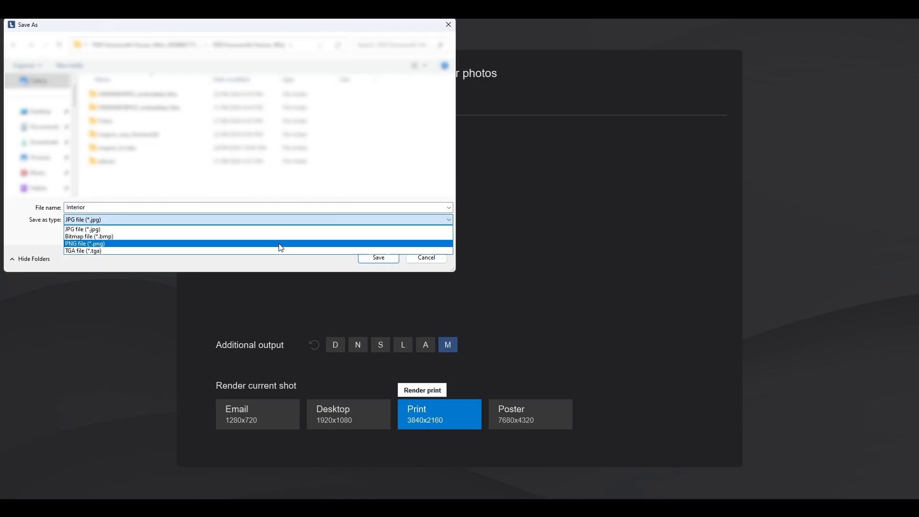
{"action": "left_click", "coordinate": [281, 245]}
{"action": "left_click", "coordinate": [376, 259]}
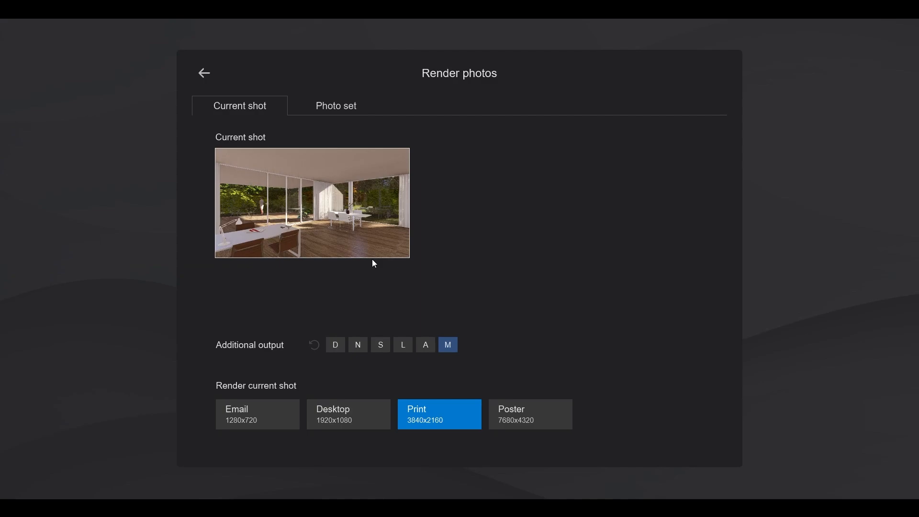